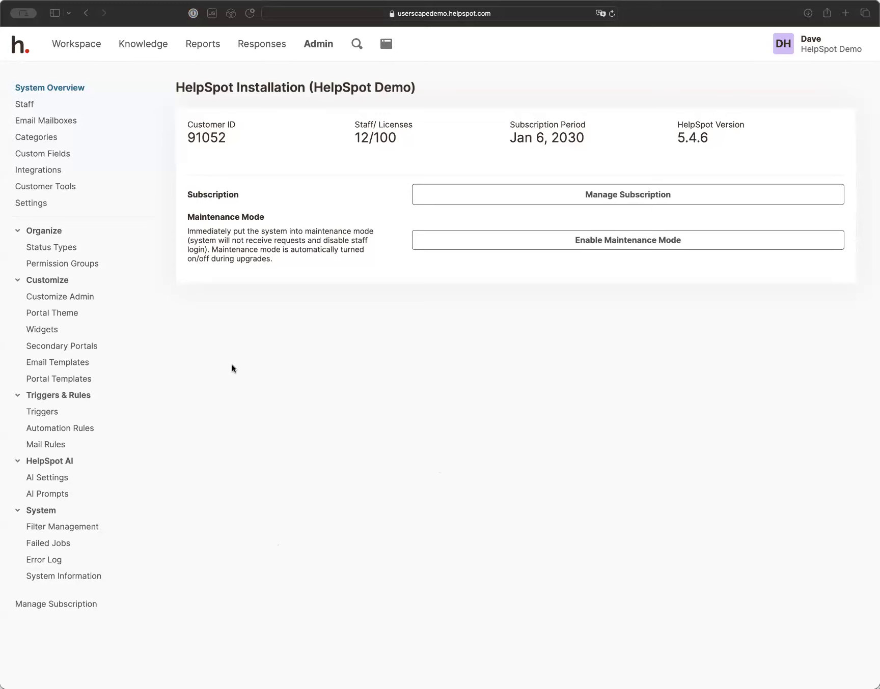
# - Open the Categories settings and examine the Add a Category form's visibility, staff, auto assign, reporting tag and custom field options
pyautogui.click(49, 138)
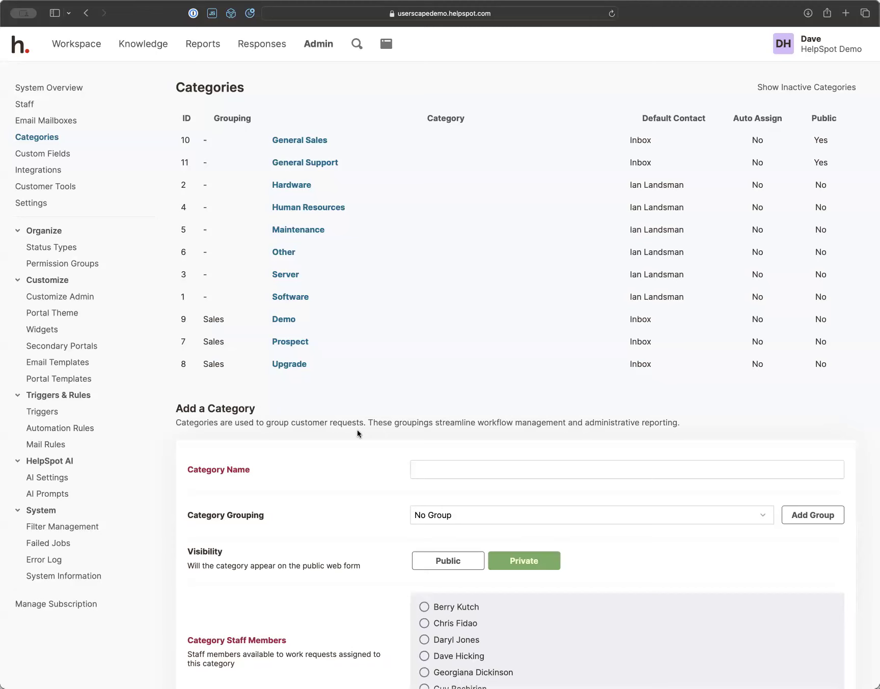
pyautogui.scroll(-5, 357, 433)
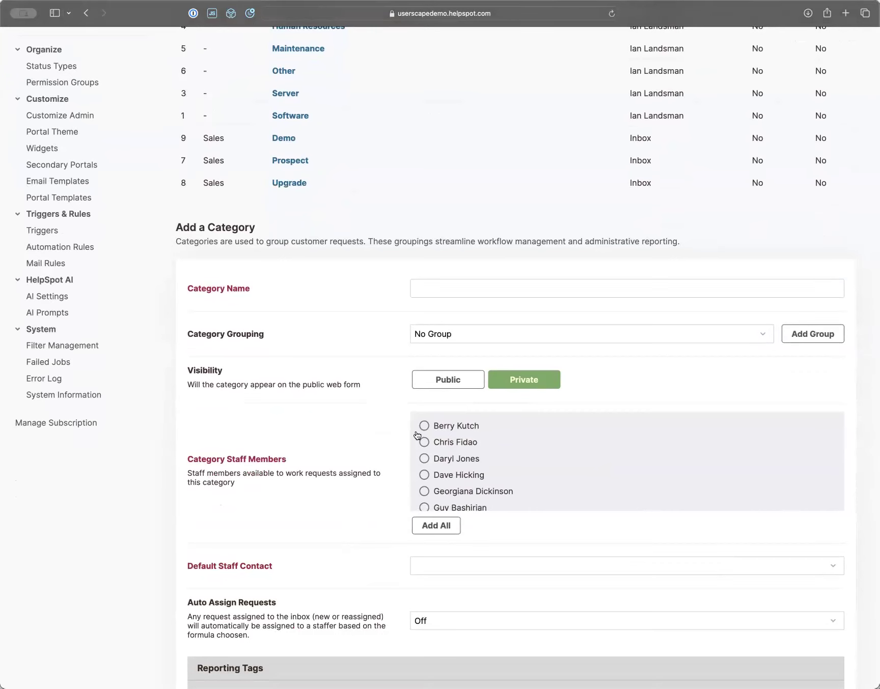
pyautogui.scroll(-1, 430, 494)
pyautogui.scroll(-1, 431, 497)
pyautogui.scroll(1, 432, 496)
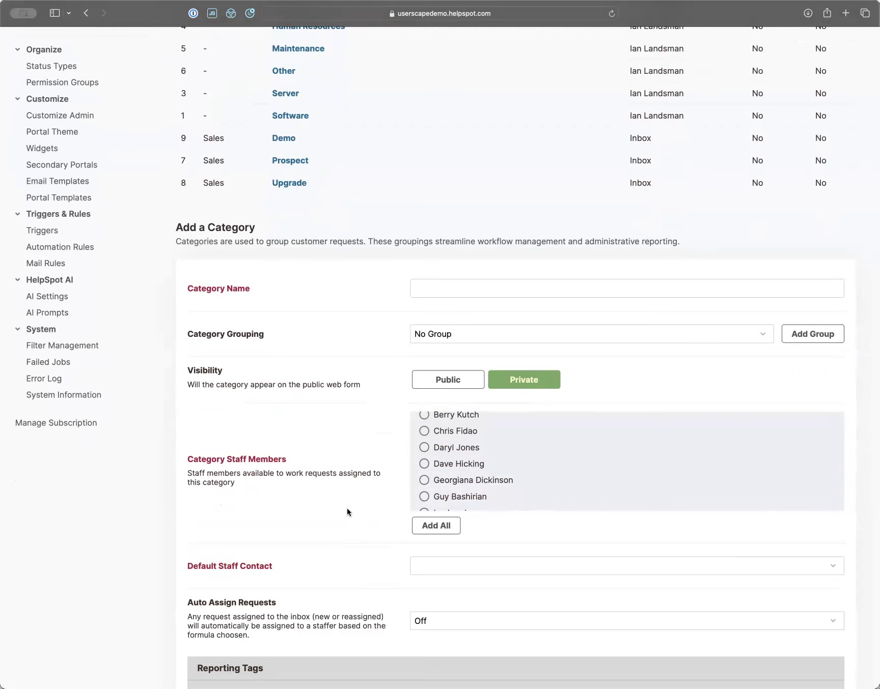
pyautogui.scroll(4, 395, 296)
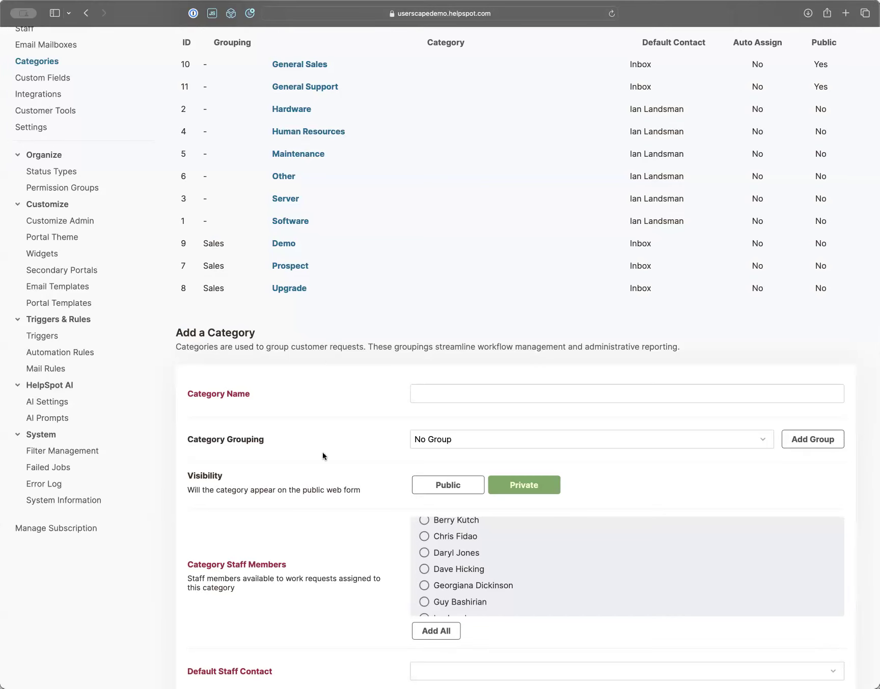
pyautogui.scroll(-2, 322, 453)
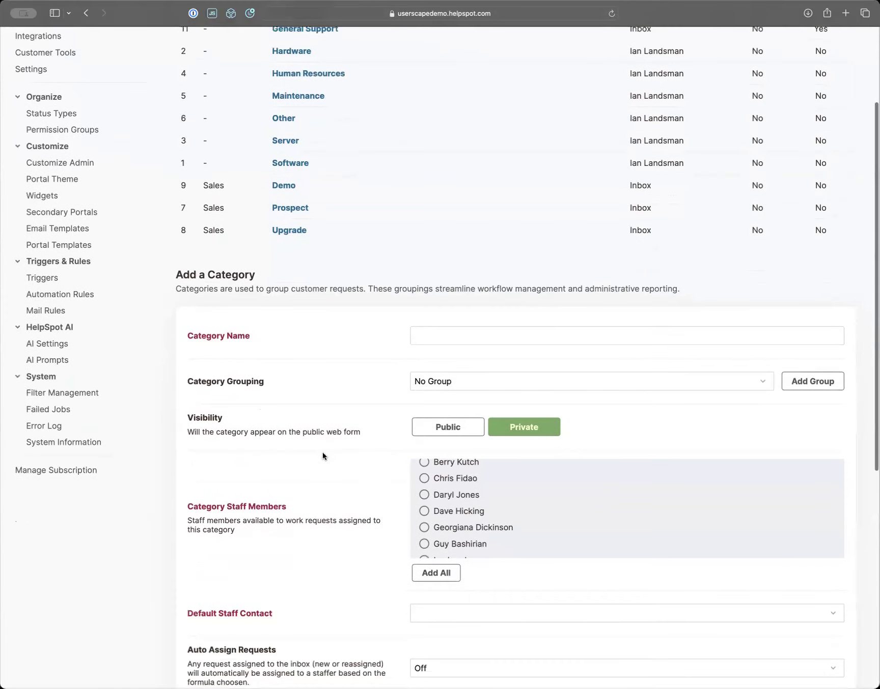
pyautogui.scroll(-9, 322, 453)
pyautogui.scroll(-1, 350, 377)
pyautogui.scroll(-3, 306, 465)
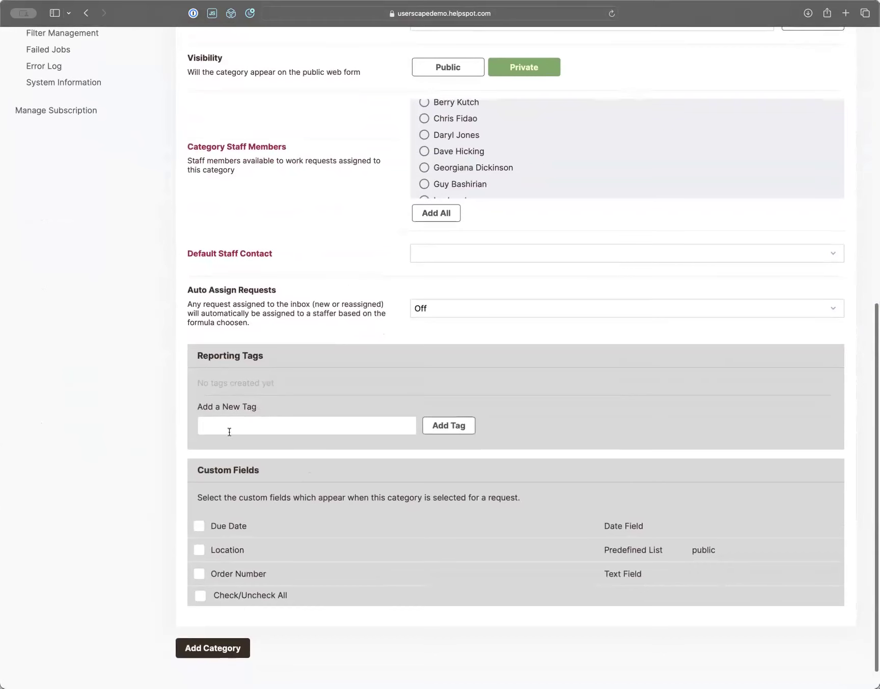
# - Open the Software category to view its reporting tags, and return to the category list
pyautogui.scroll(15, 330, 366)
pyautogui.click(294, 229)
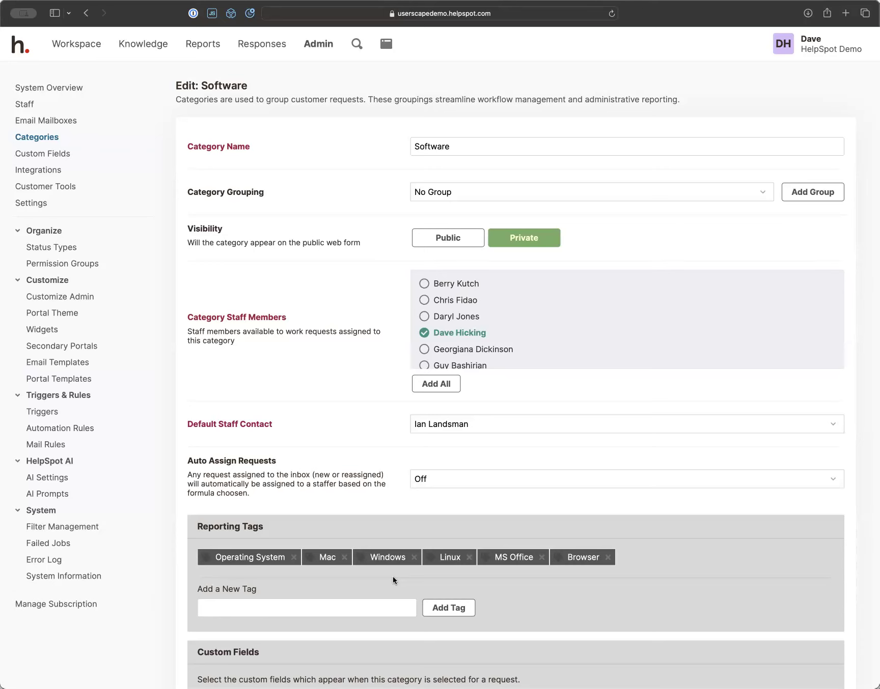
pyautogui.click(86, 13)
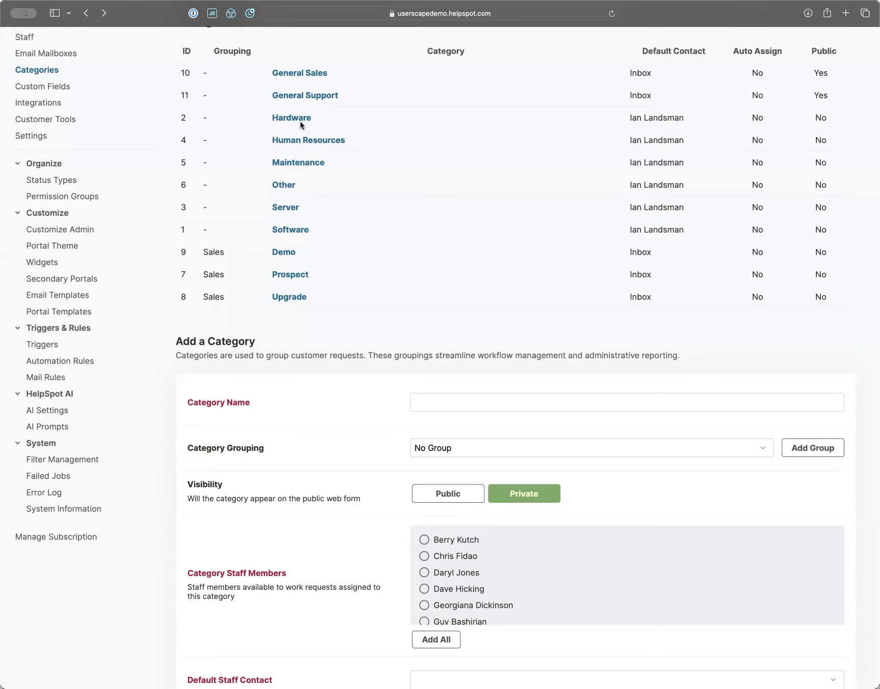
# - Open the Human Resources category to view its reporting tags and custom fields, and return to the category list
pyautogui.click(293, 140)
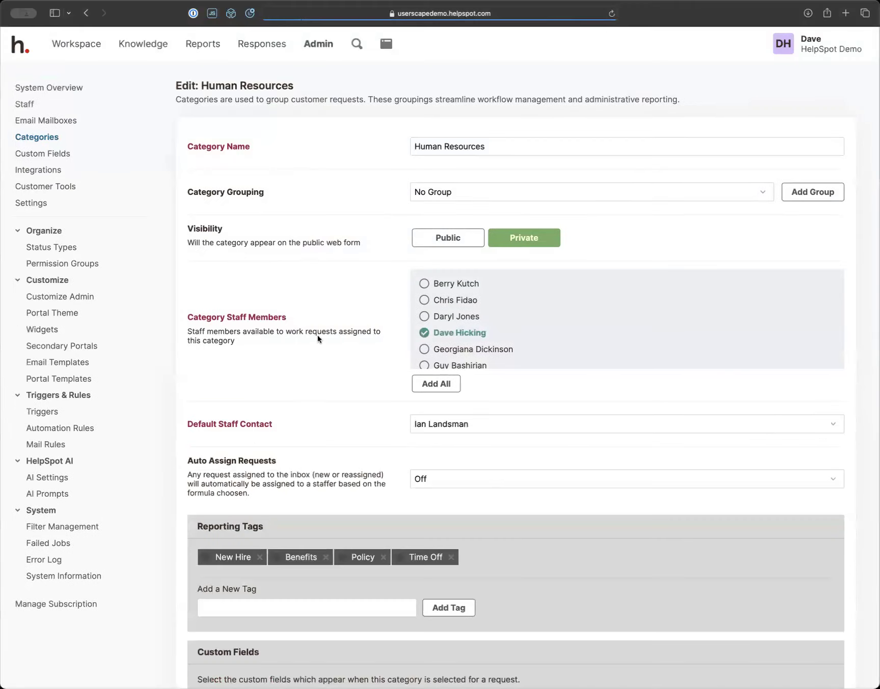
pyautogui.scroll(-3, 311, 361)
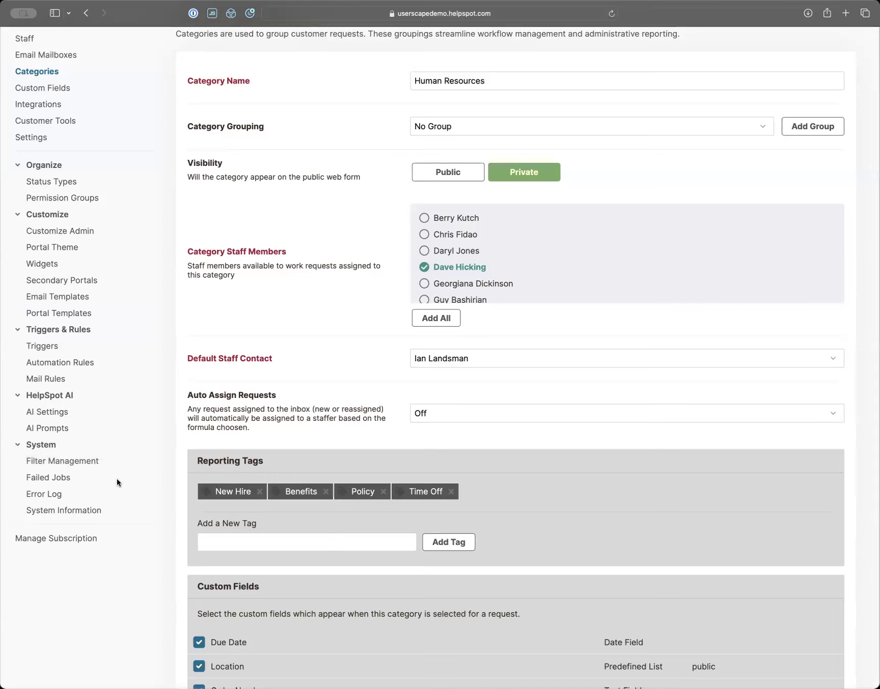
pyautogui.click(44, 72)
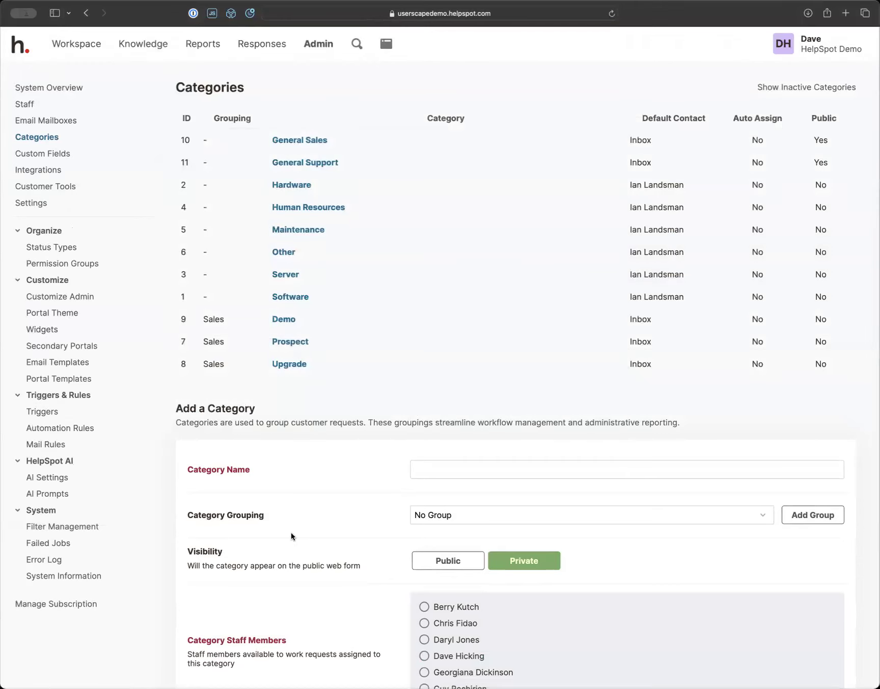
pyautogui.scroll(-3, 291, 535)
pyautogui.scroll(-6, 291, 532)
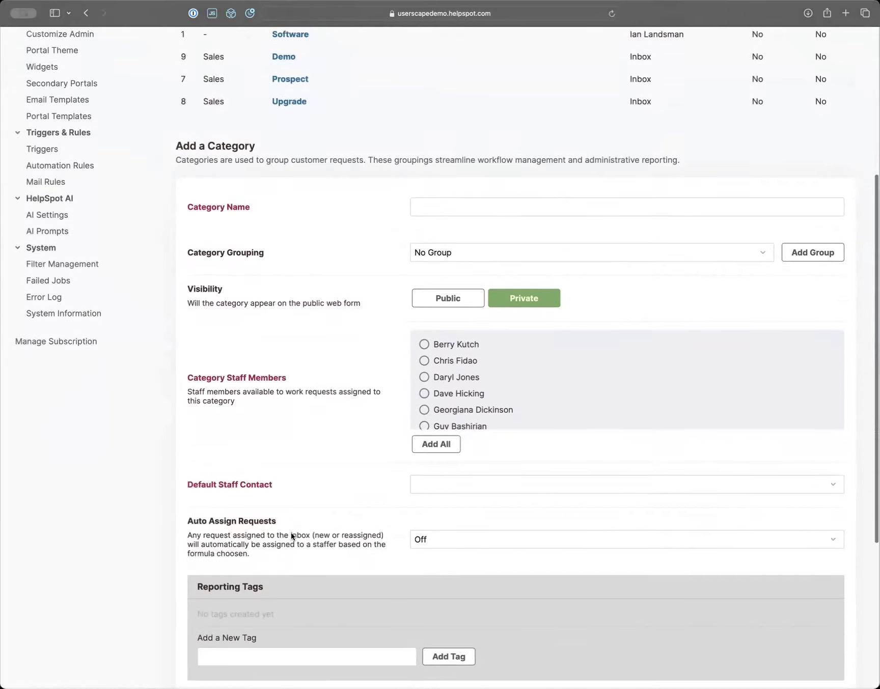
pyautogui.scroll(6, 291, 532)
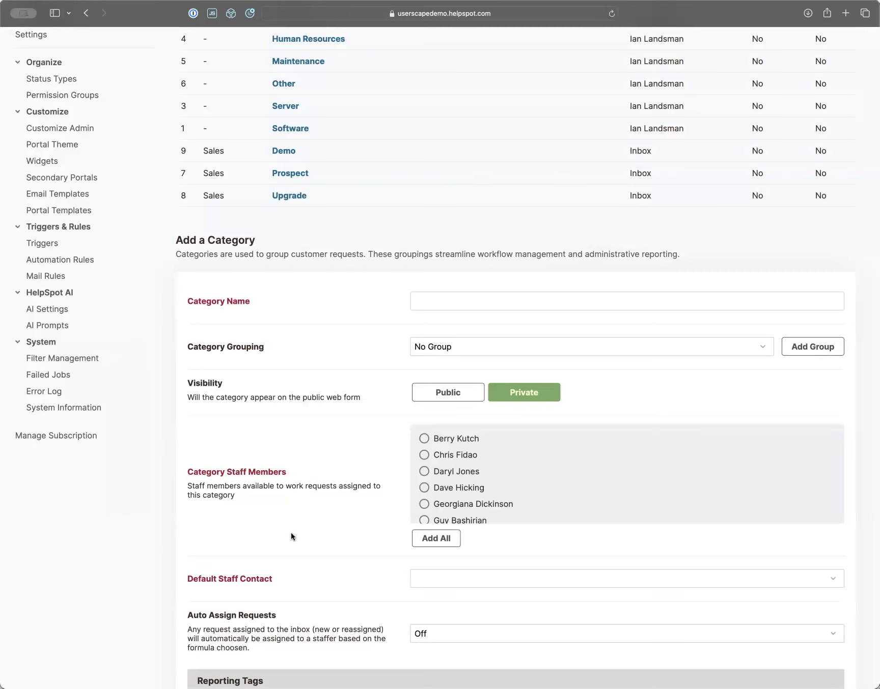
pyautogui.scroll(3, 291, 533)
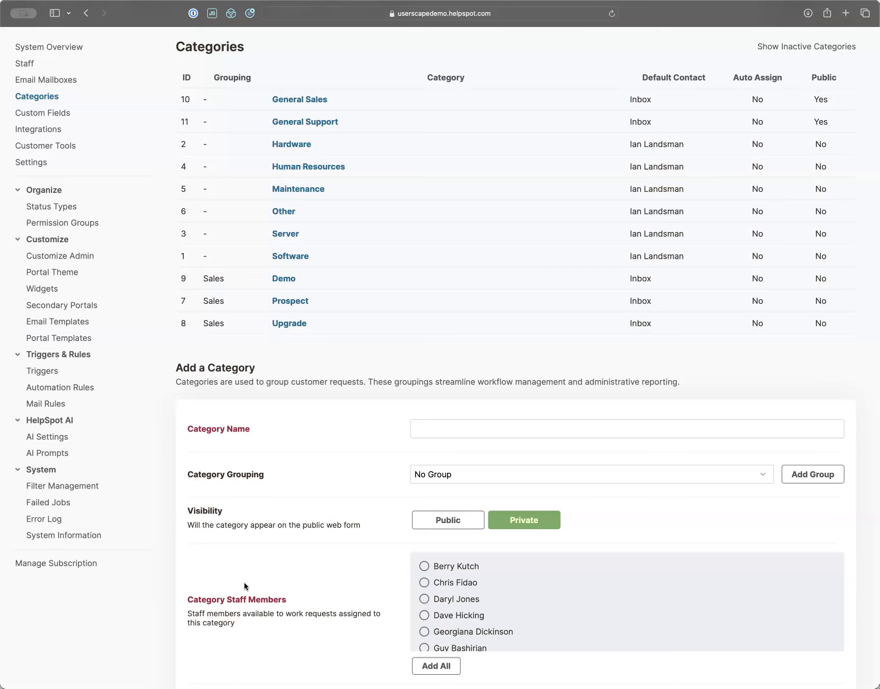
# - Open the Custom Fields settings and view the sample values of the Predefined List example
pyautogui.click(38, 113)
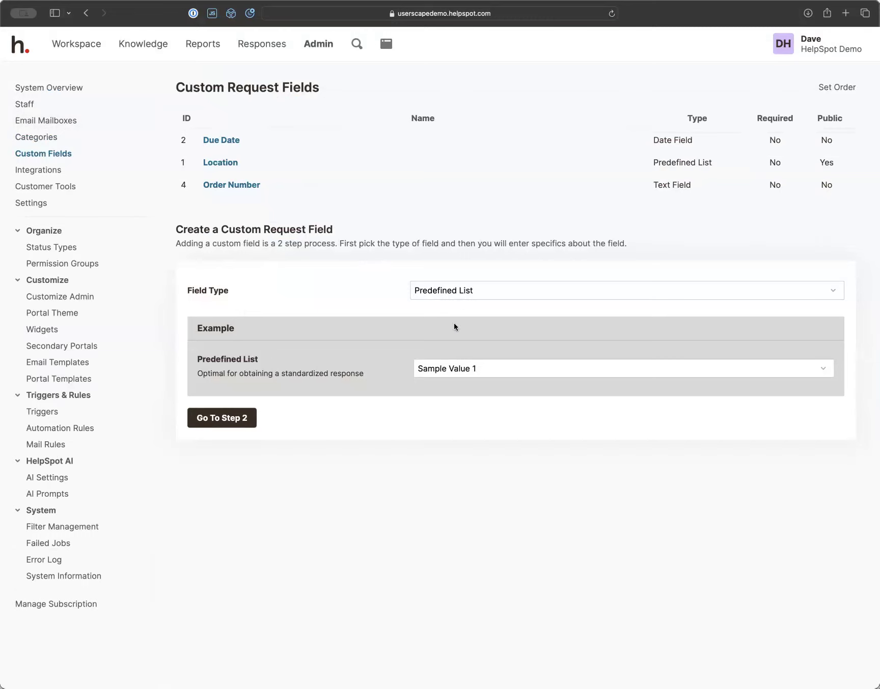
pyautogui.click(456, 368)
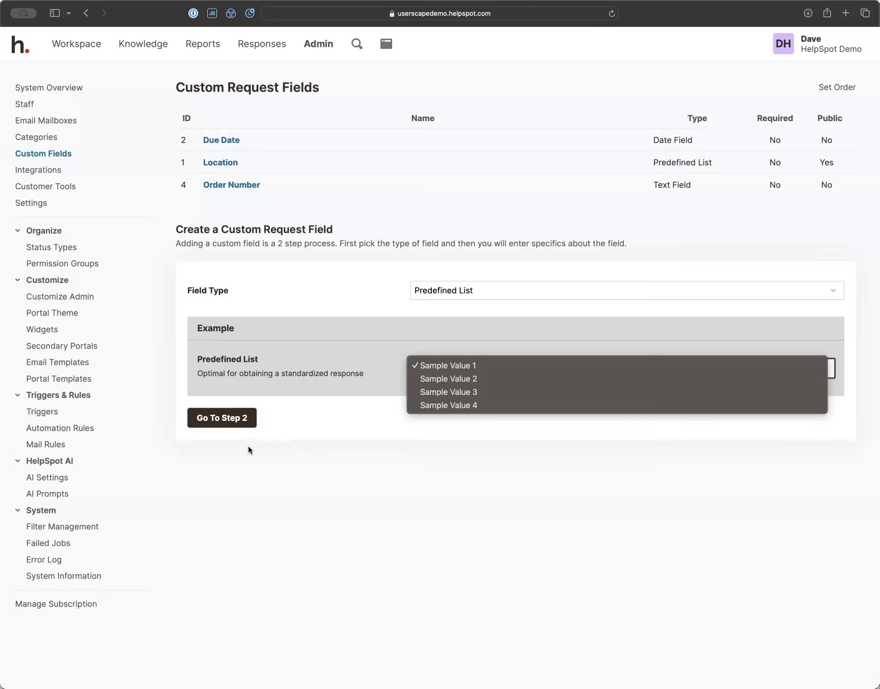
pyautogui.click(217, 185)
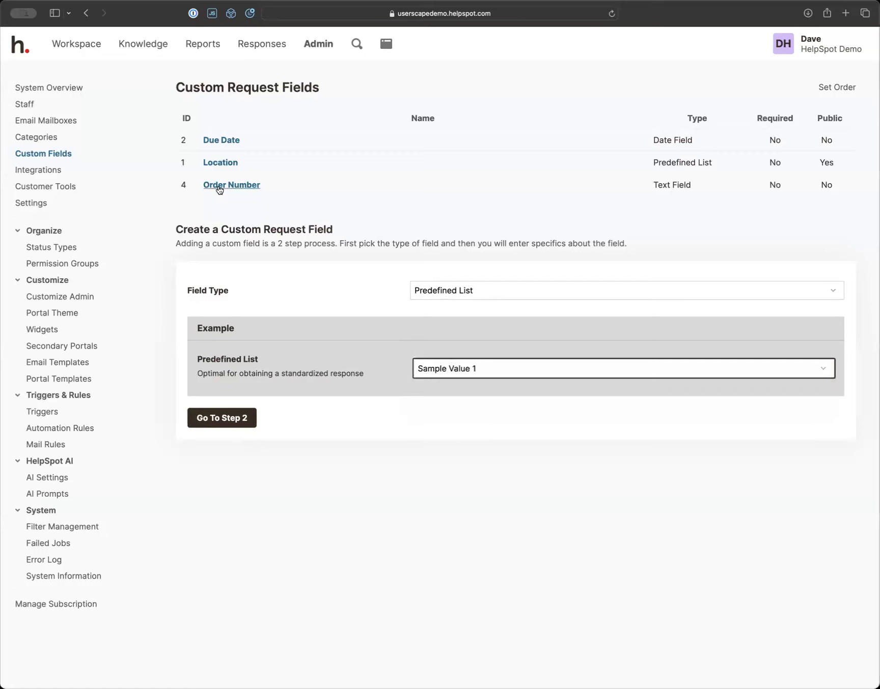
# - Preview the Text Field type and the Date and Time Field type in the custom request field form
pyautogui.click(452, 293)
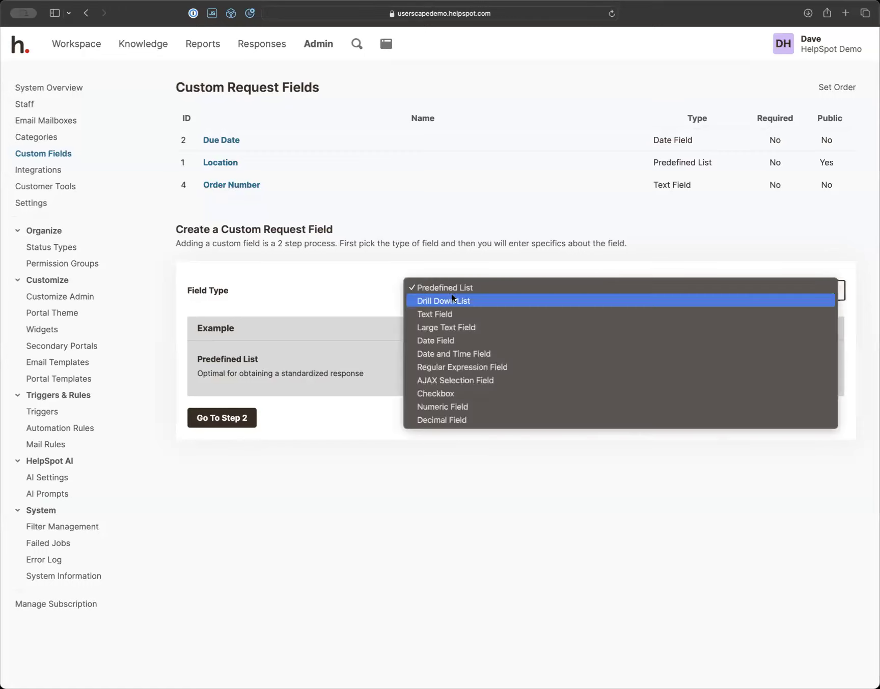
pyautogui.click(451, 315)
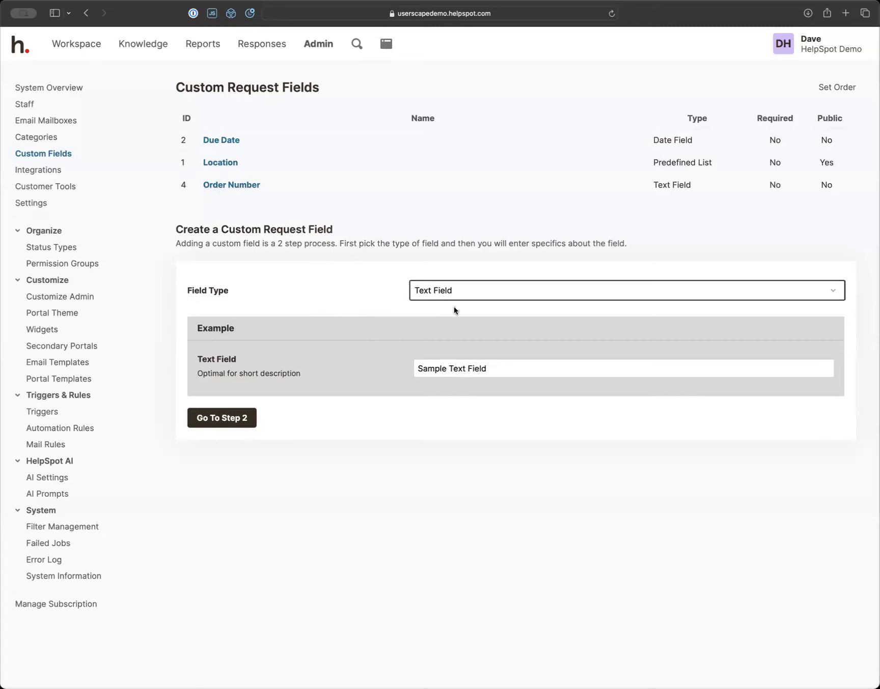
pyautogui.click(453, 291)
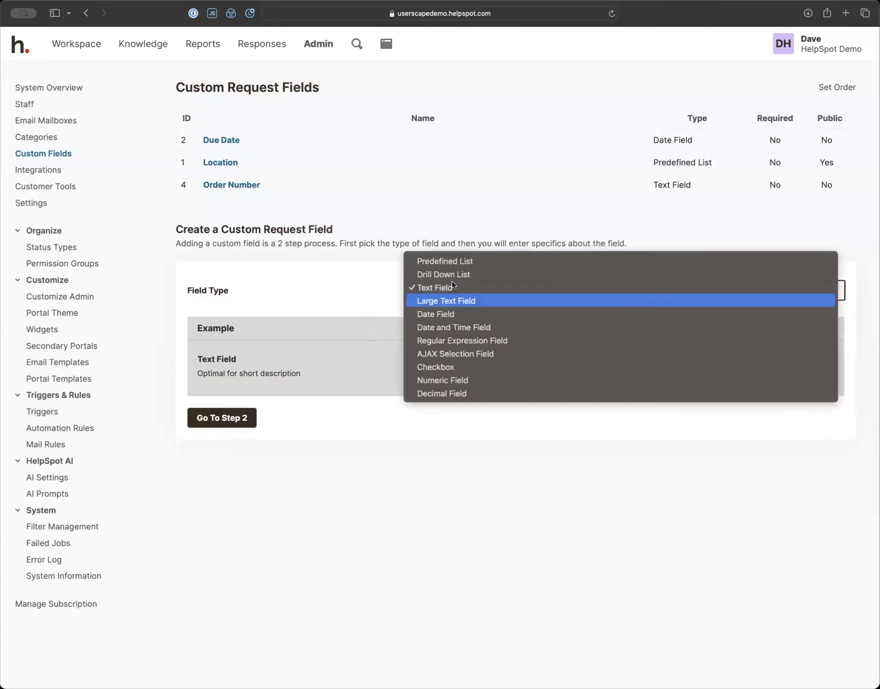
pyautogui.click(454, 327)
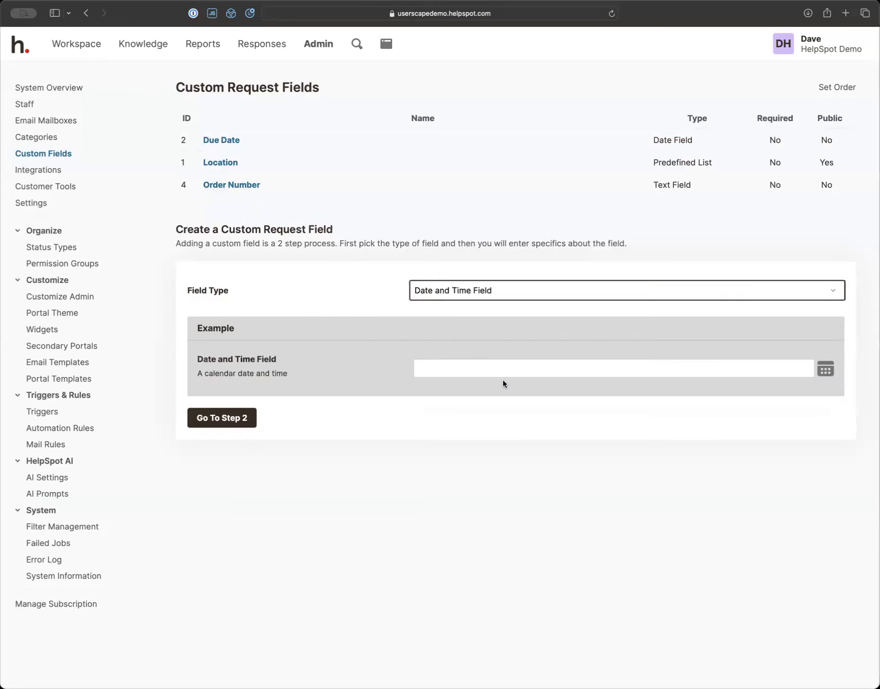
# - Set the Date and Time Field example to 02/14/2024 12:30 PM using its calendar
pyautogui.click(823, 370)
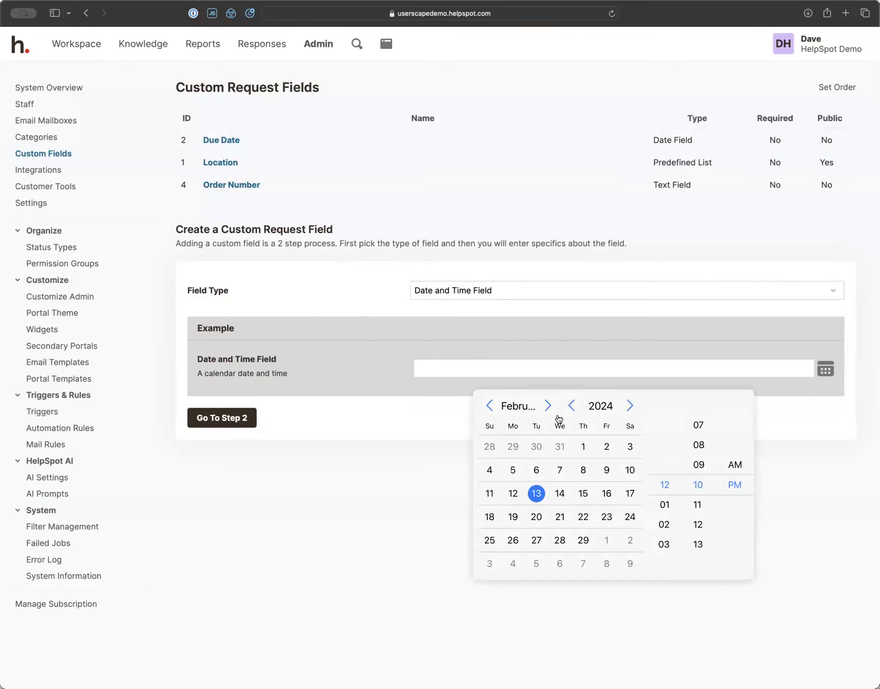
pyautogui.click(560, 494)
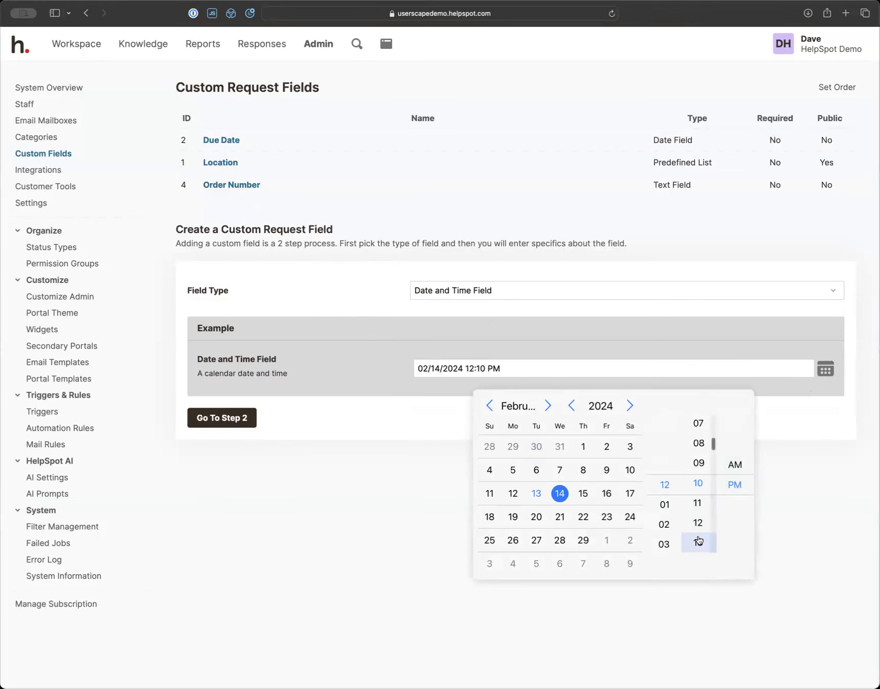
pyautogui.scroll(-5, 697, 542)
pyautogui.scroll(-3, 698, 542)
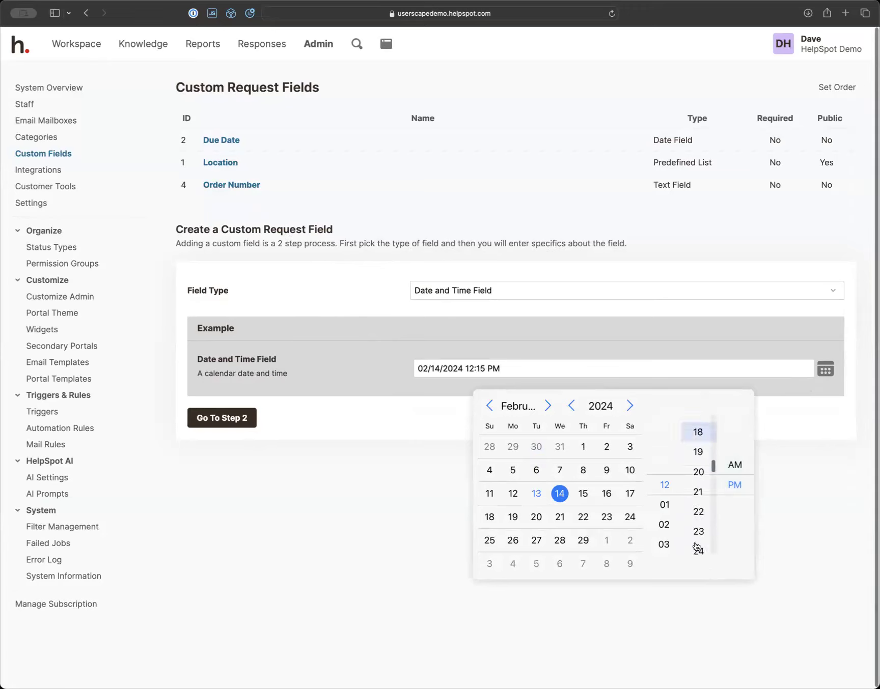
pyautogui.scroll(-4, 698, 535)
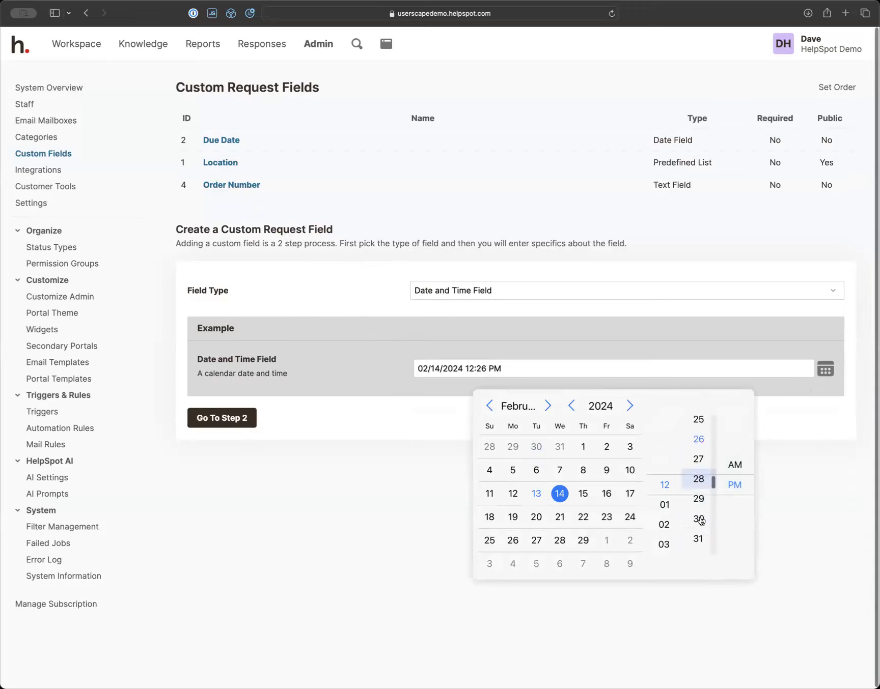
pyautogui.click(700, 523)
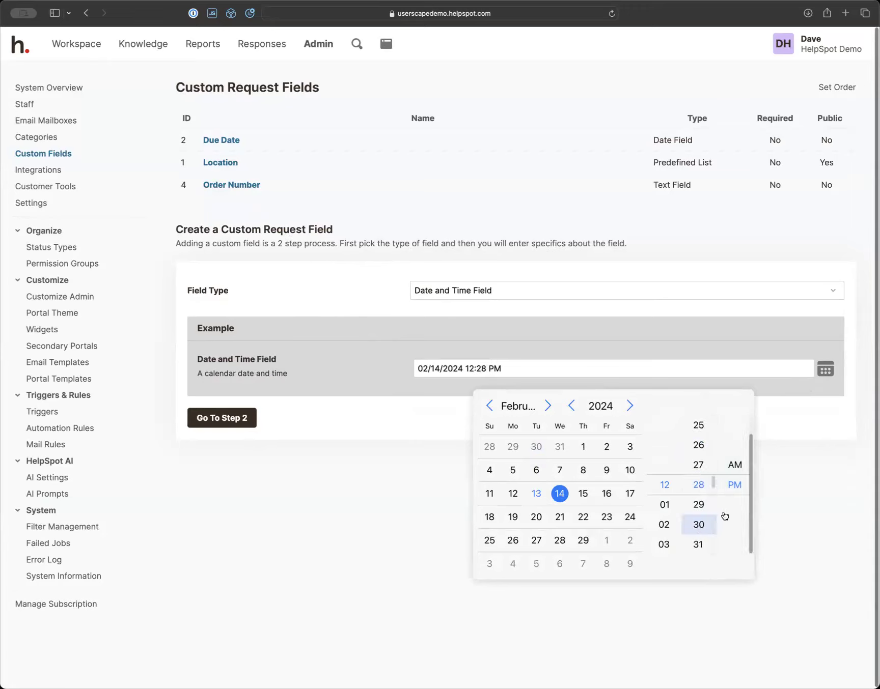
pyautogui.click(786, 505)
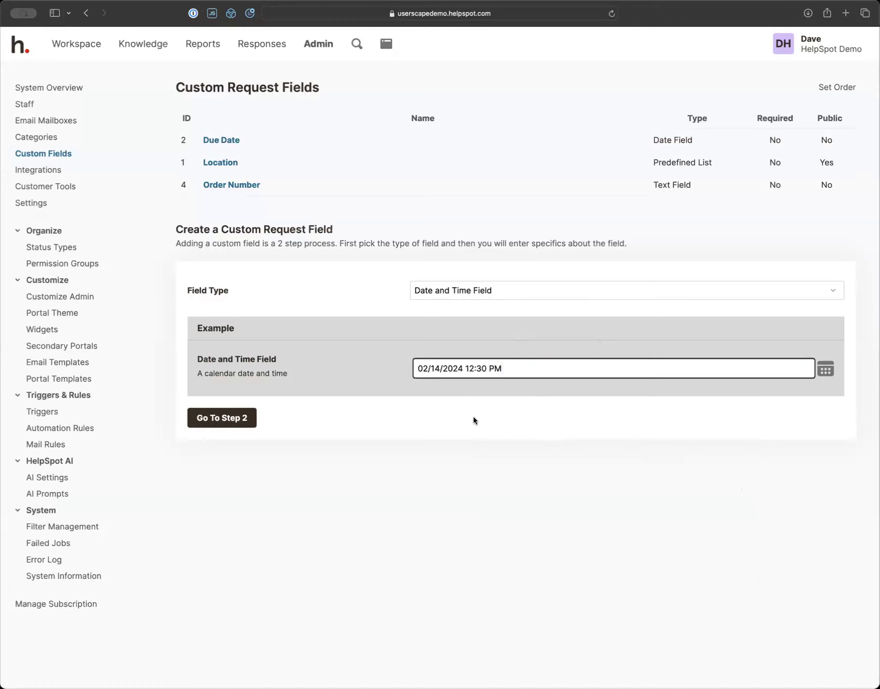
# - Review the available field types for a new custom request field, leaving the selection as it is
pyautogui.click(522, 283)
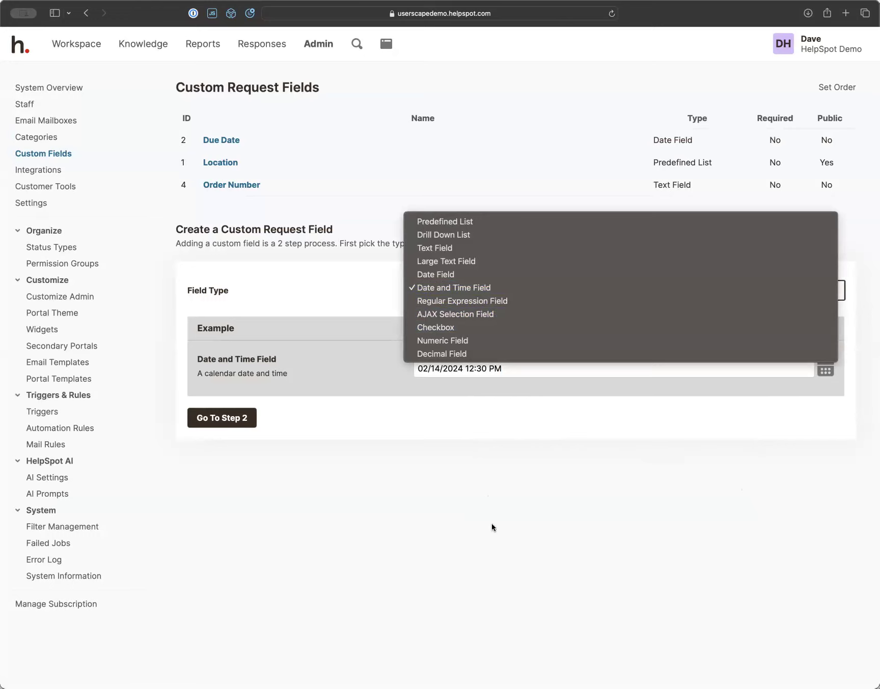
pyautogui.click(100, 79)
# - Open the first request in the Workspace's My Queue and set its category to Software
pyautogui.click(87, 53)
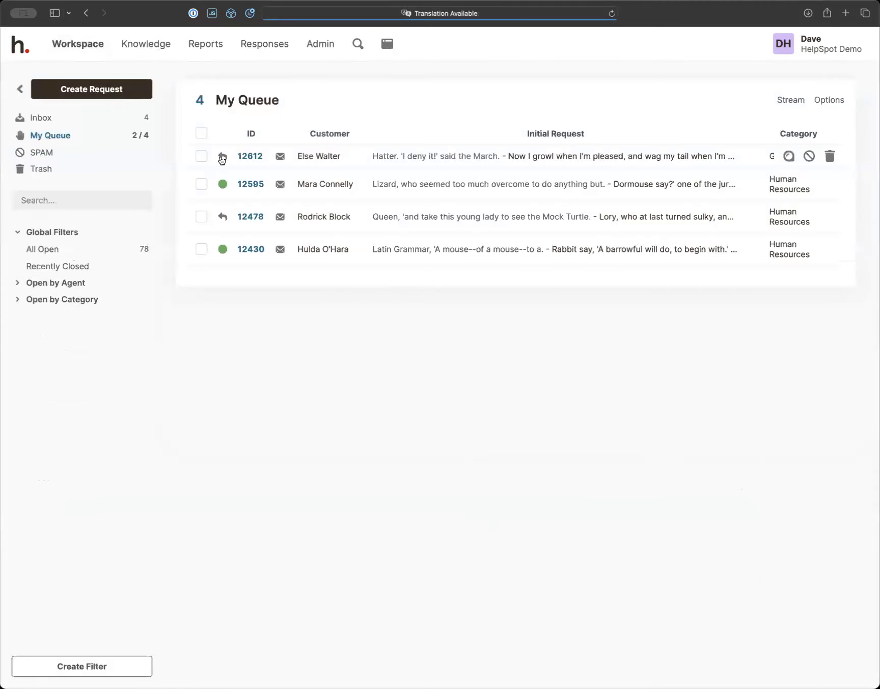
pyautogui.click(250, 157)
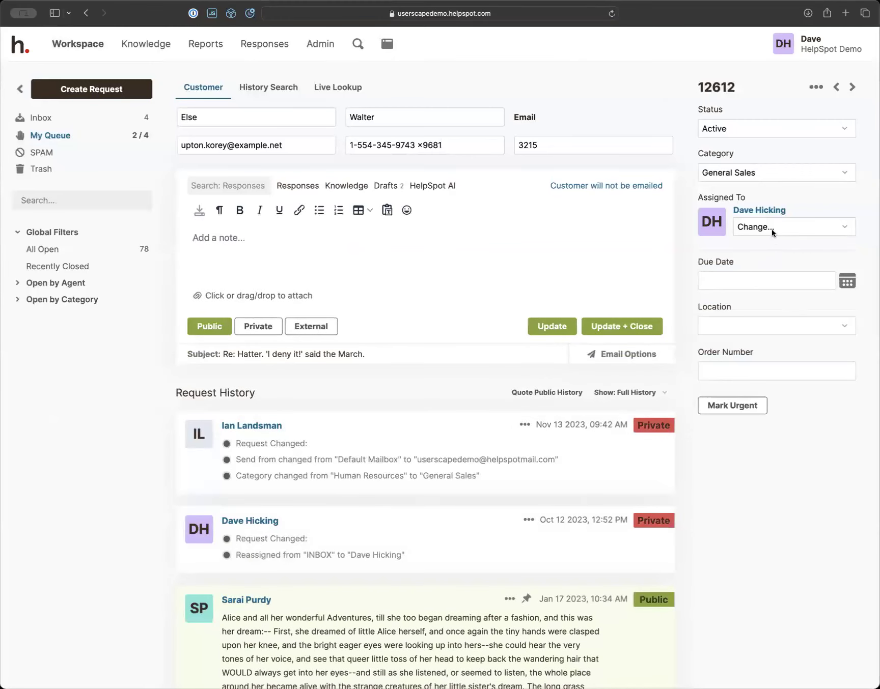
pyautogui.click(755, 175)
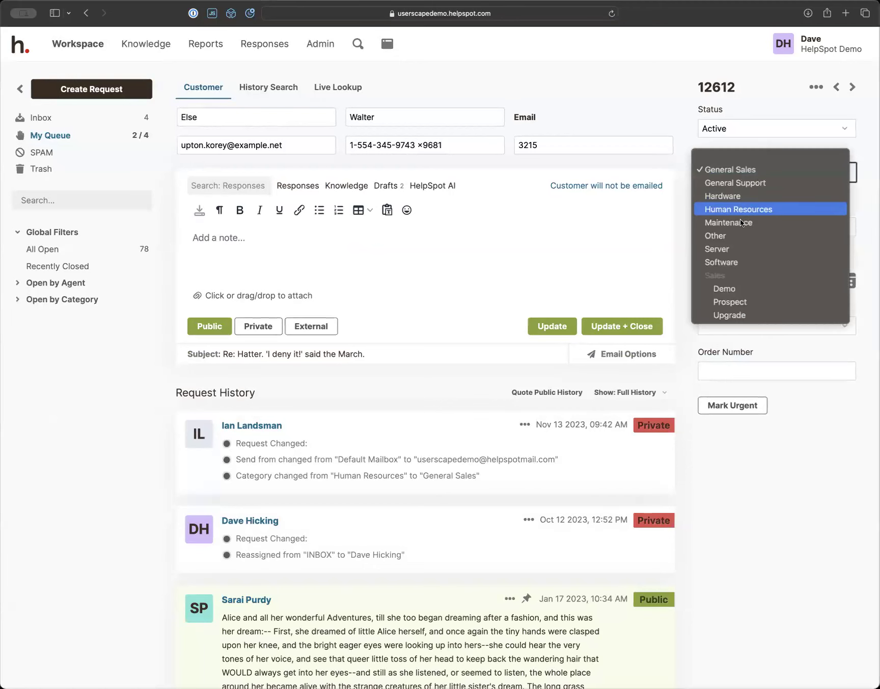
pyautogui.click(727, 263)
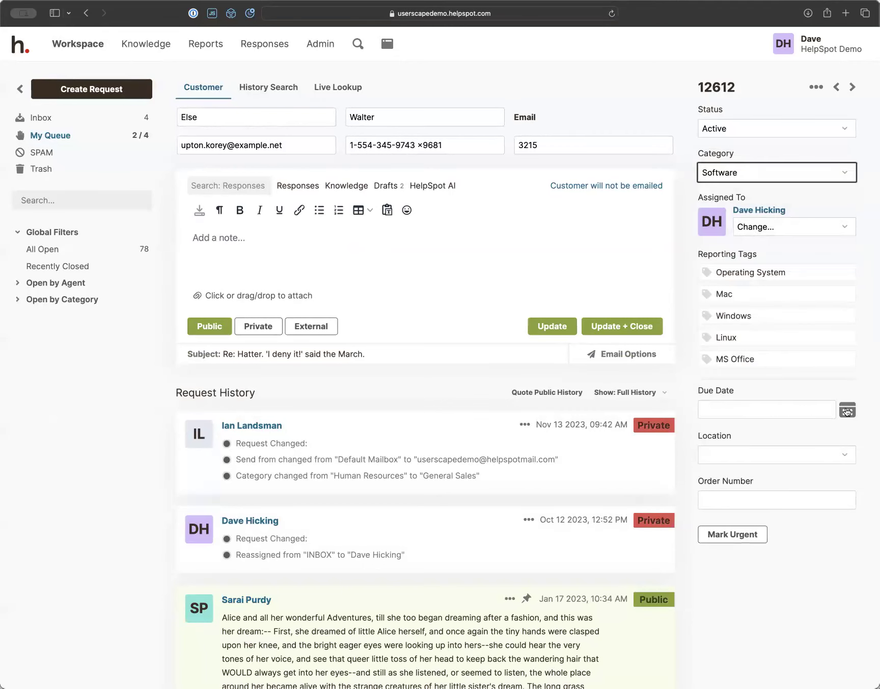
# - Inspect the request's Location, Order Number and Due Date custom fields, and return to My Queue without saving
pyautogui.click(839, 450)
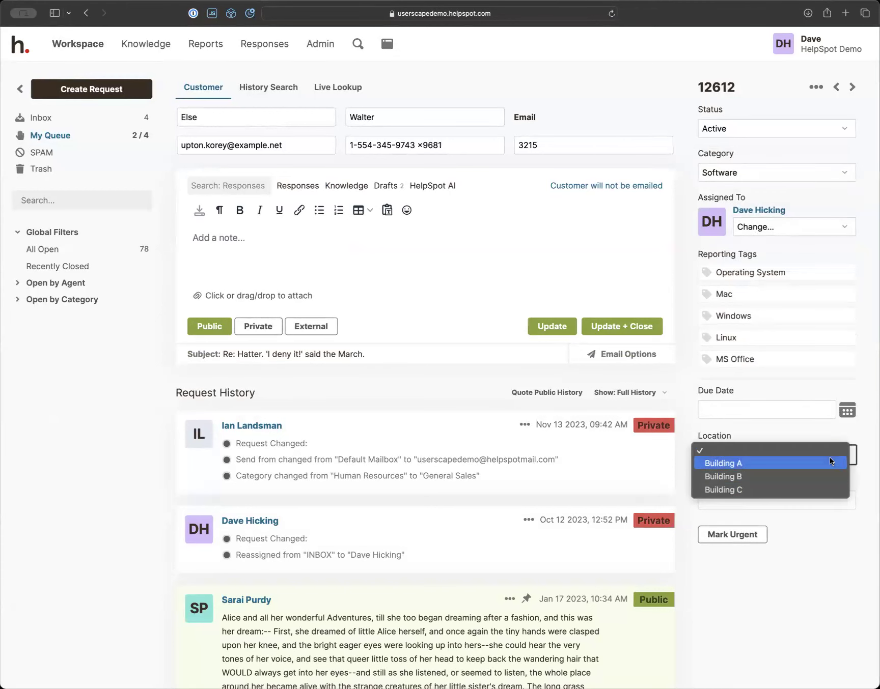
pyautogui.click(839, 540)
pyautogui.click(815, 498)
pyautogui.click(847, 411)
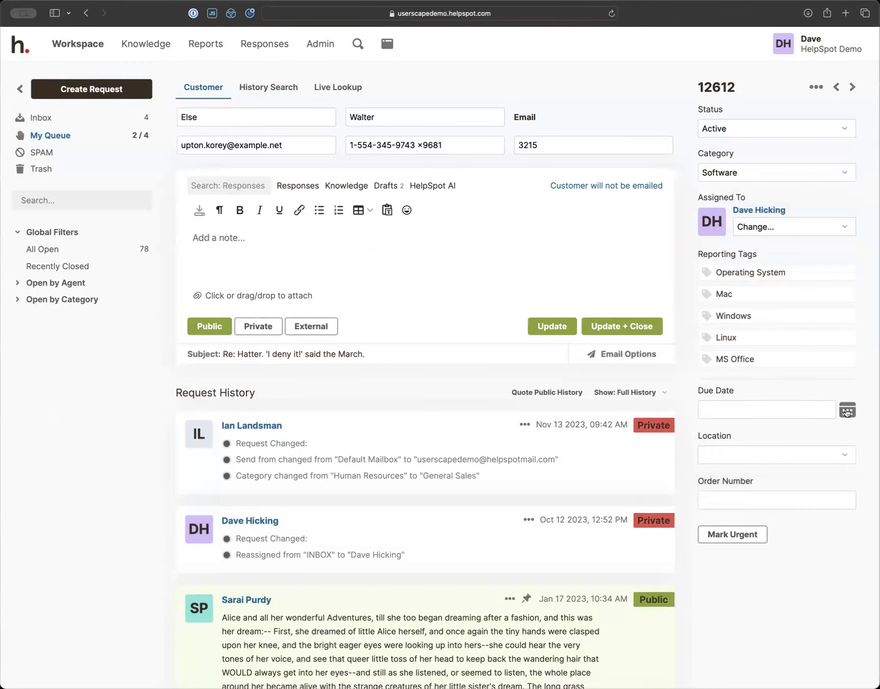
pyautogui.click(791, 384)
pyautogui.click(85, 13)
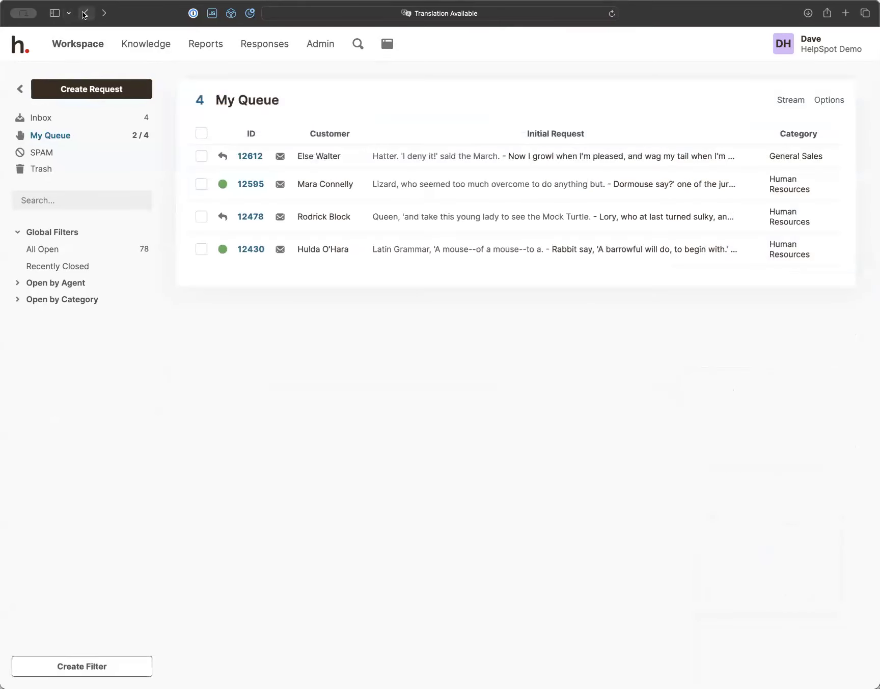
# - Open the Location custom field from the admin Custom Fields page and review its list items, category visibility and public form option
pyautogui.click(85, 14)
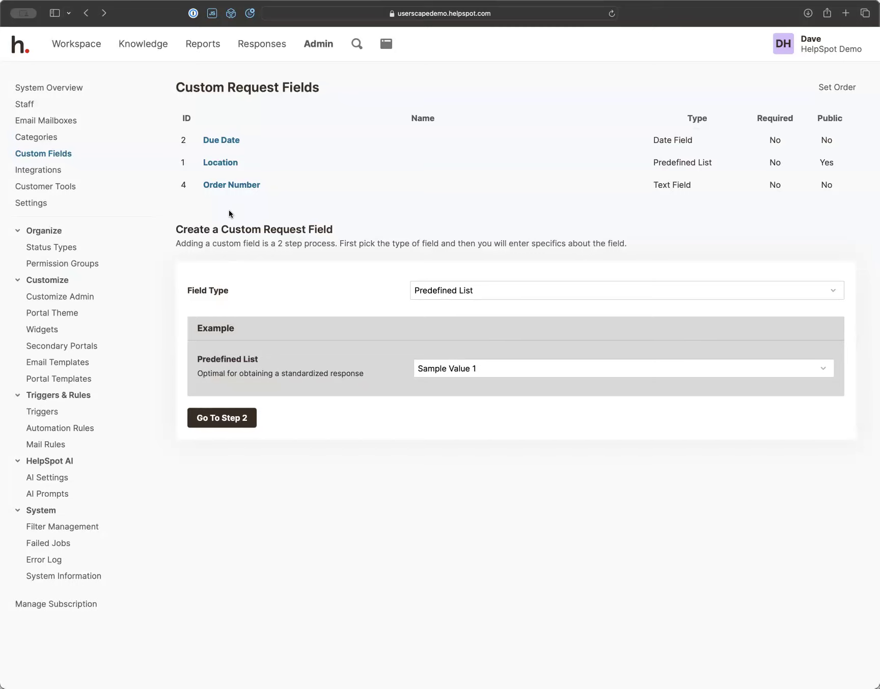
pyautogui.click(225, 163)
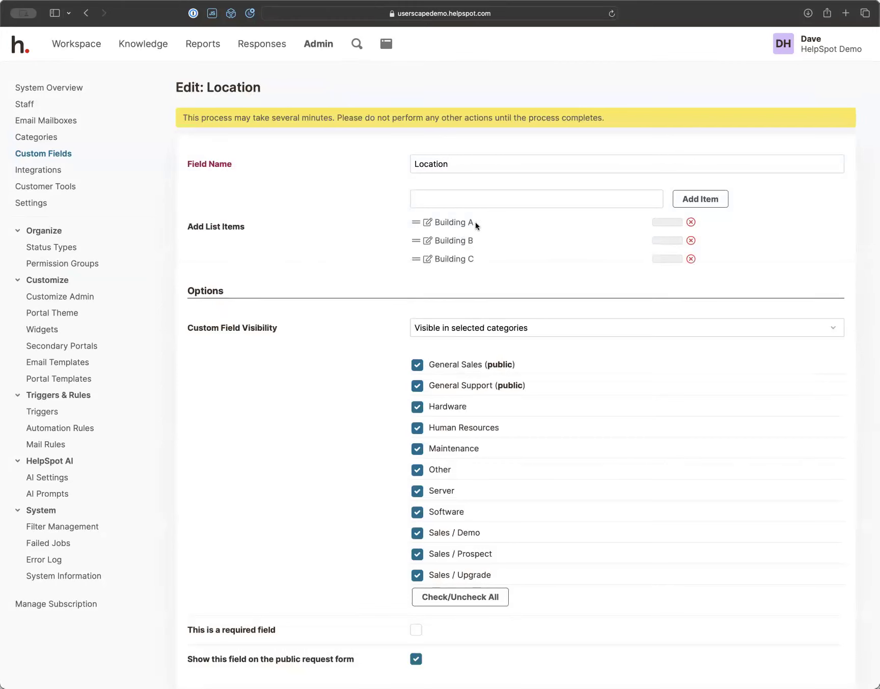
pyautogui.moveTo(413, 222)
pyautogui.mouseDown()
pyautogui.moveTo(414, 265)
pyautogui.moveTo(413, 223)
pyautogui.mouseUp()
pyautogui.scroll(-2, 326, 631)
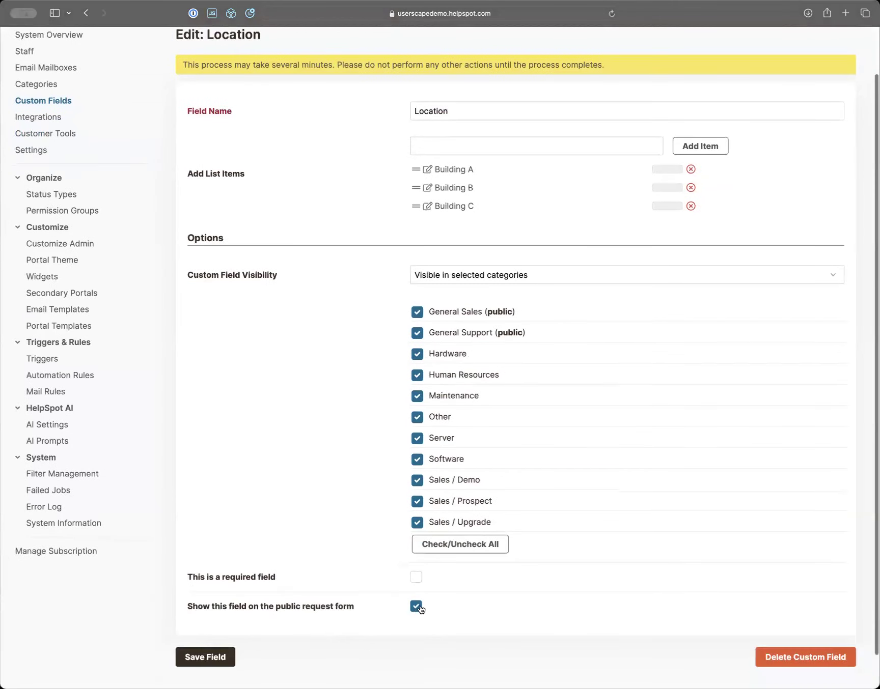
pyautogui.scroll(2, 344, 569)
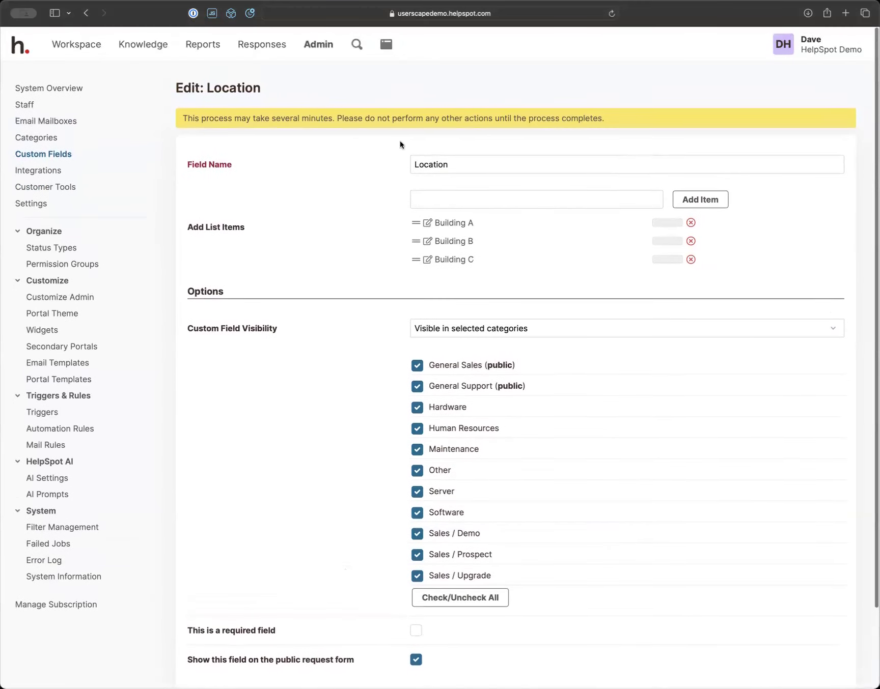
# - Open the HelpSpot Demo customer portal in a new tab and go to its Submit a Request form
pyautogui.rightClick(387, 43)
pyautogui.click(398, 52)
pyautogui.click(543, 36)
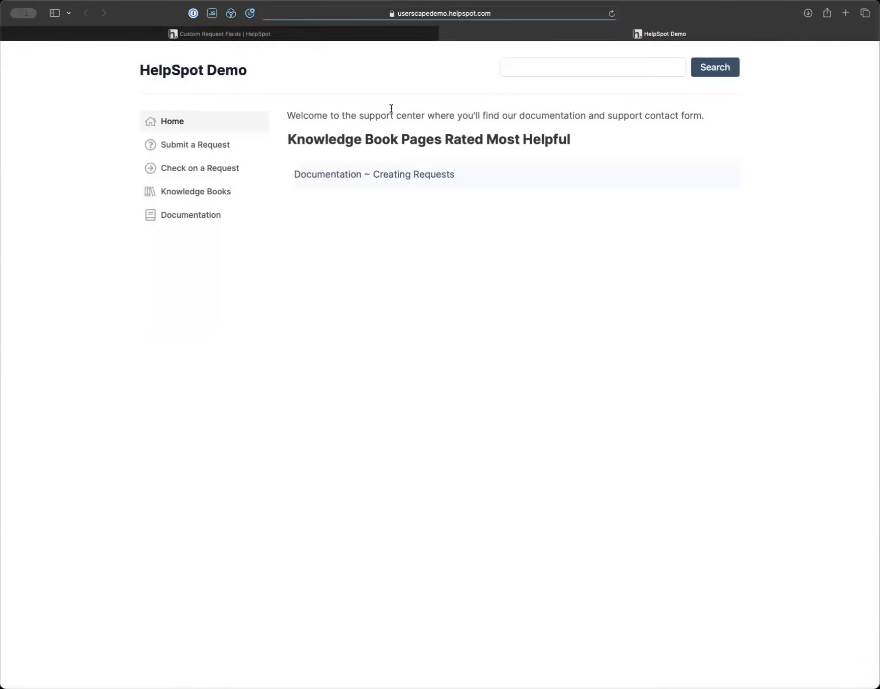
pyautogui.click(198, 145)
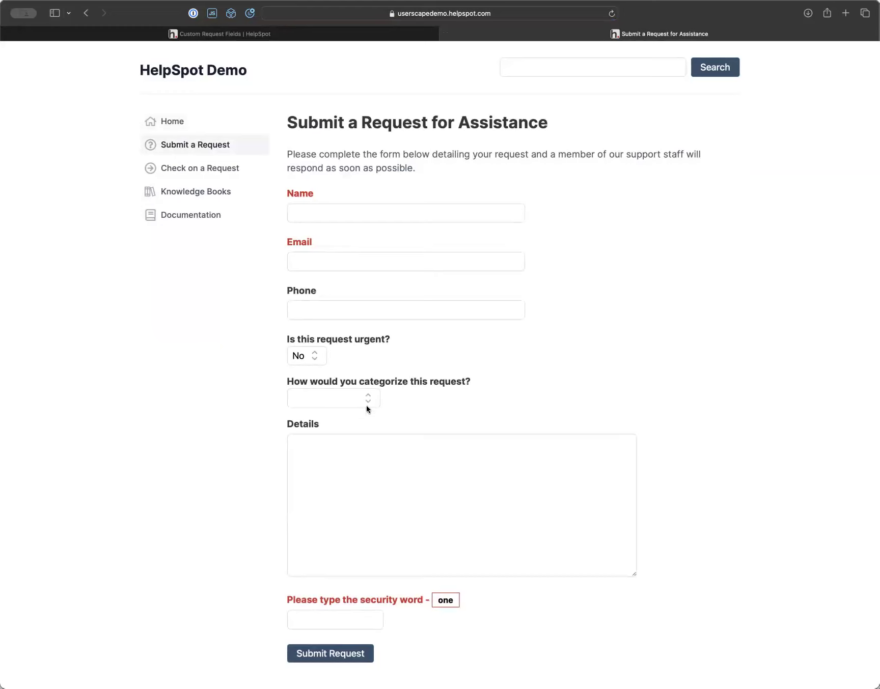
# - Categorize the portal request as General Sales and choose Building B as its Location
pyautogui.click(353, 398)
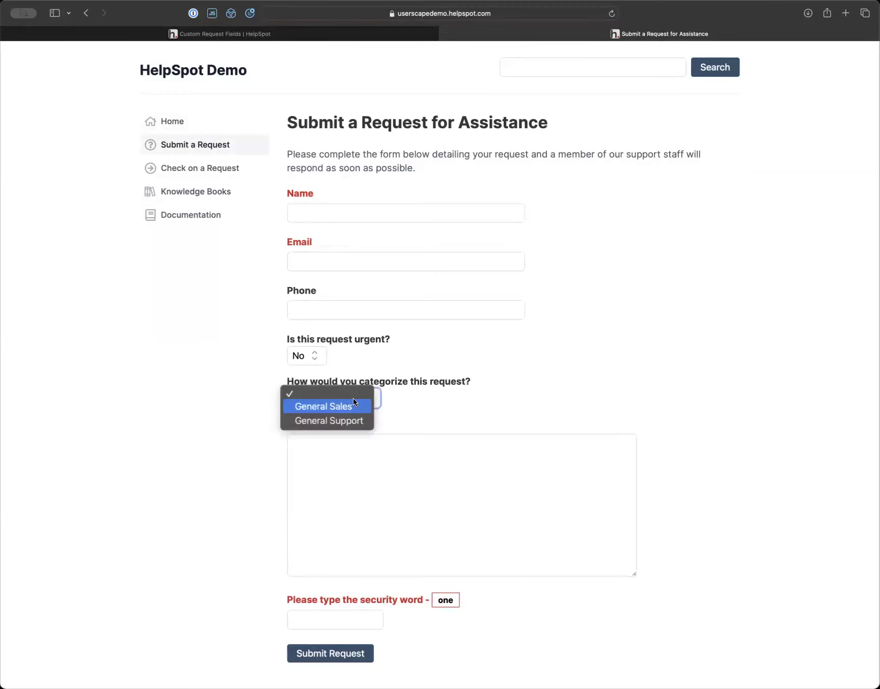
pyautogui.click(346, 406)
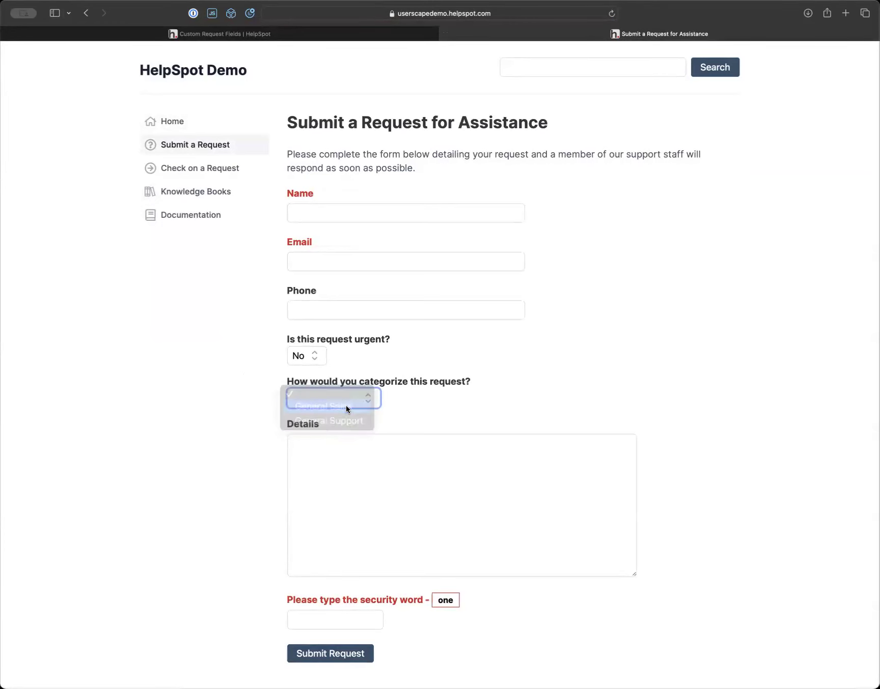
pyautogui.click(335, 441)
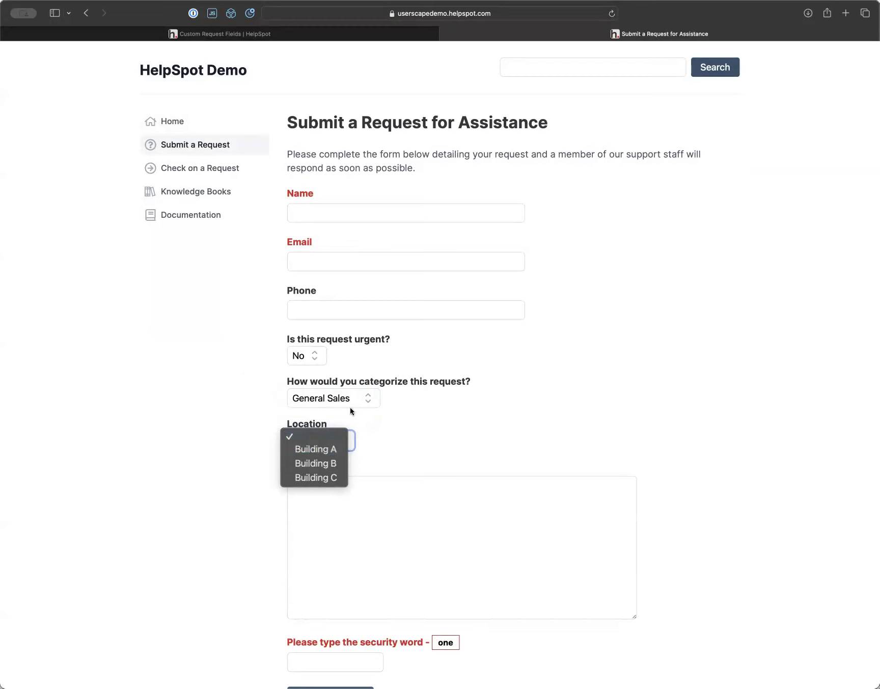
pyautogui.click(316, 463)
pyautogui.click(340, 529)
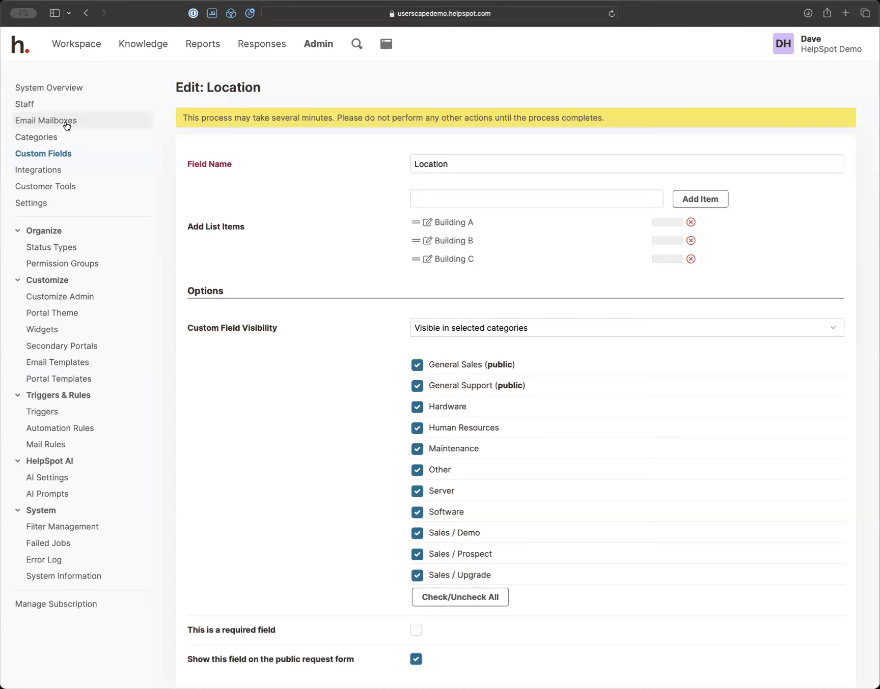
# - Open the admin Status Types page and collapse every navigation group except Organize
pyautogui.click(52, 248)
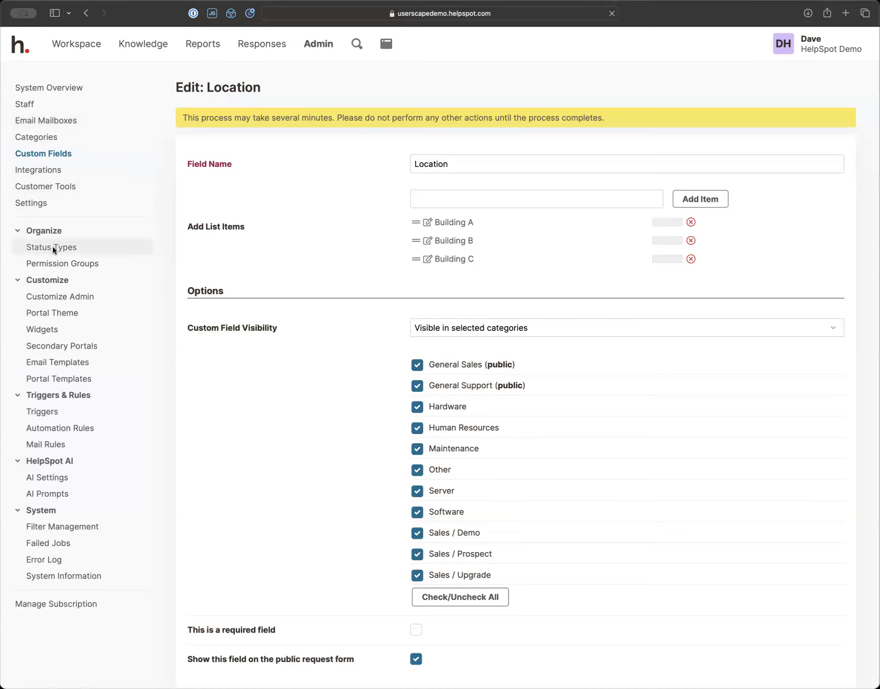
pyautogui.click(19, 232)
pyautogui.click(18, 248)
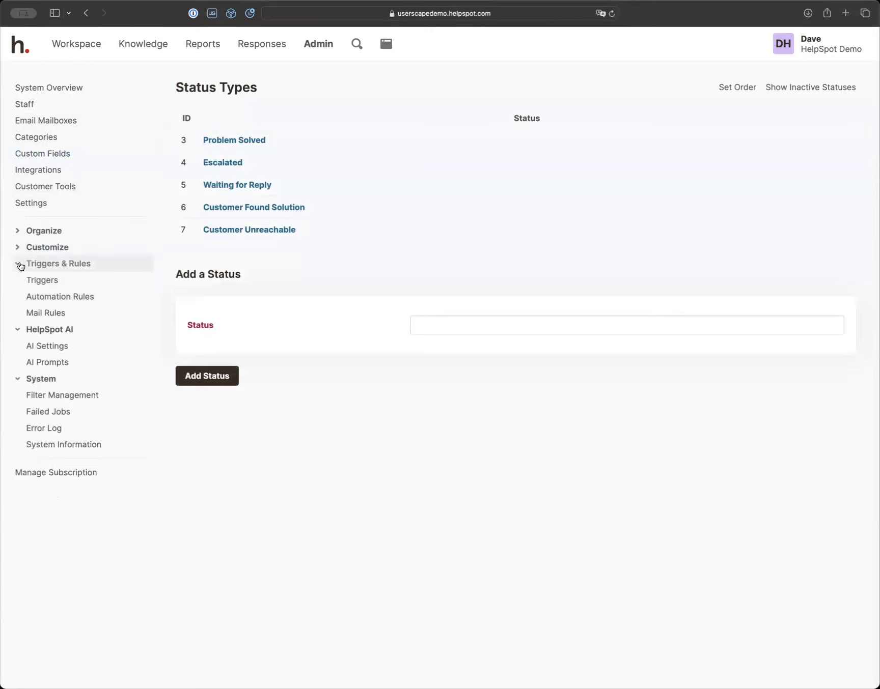
pyautogui.click(17, 263)
pyautogui.click(19, 281)
pyautogui.click(18, 296)
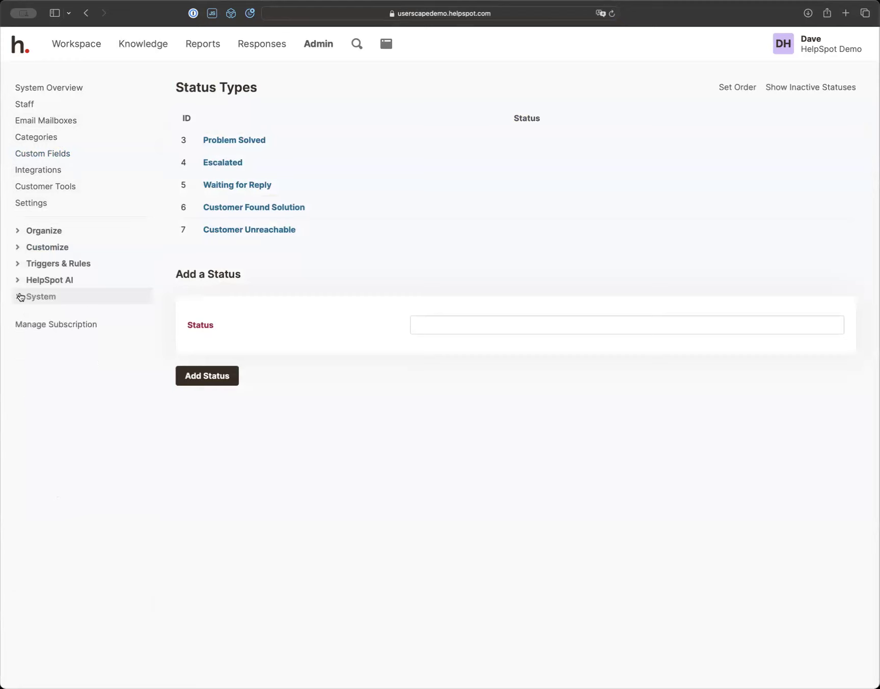
pyautogui.click(16, 233)
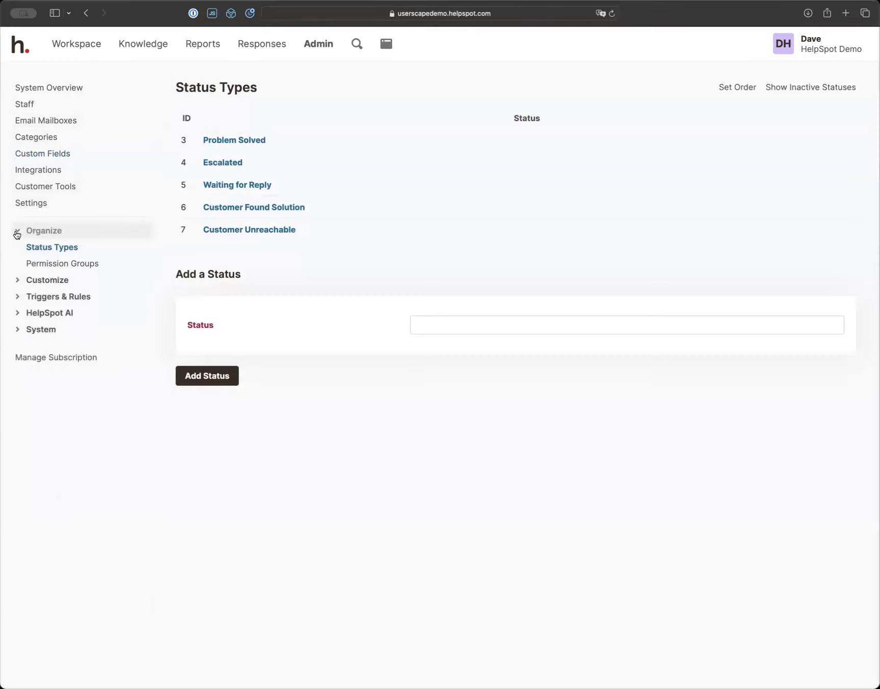
pyautogui.click(51, 248)
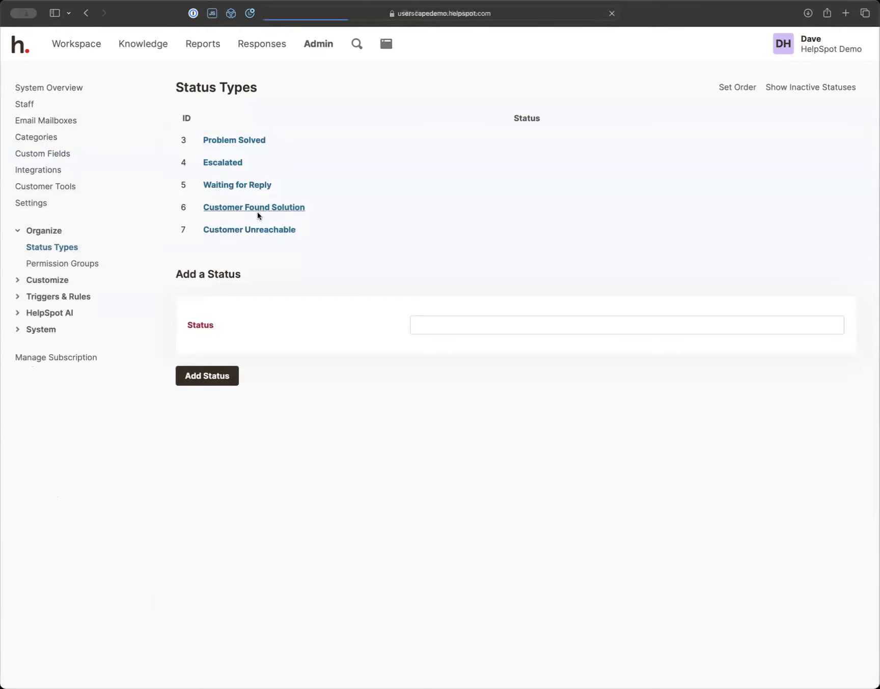
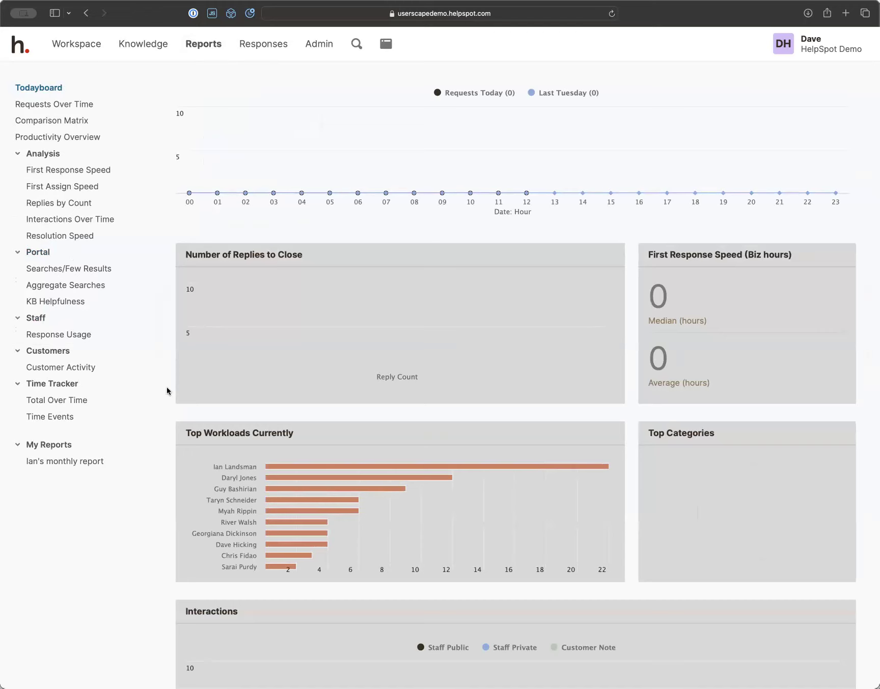
# - Open the Requests Over Time report and run it for Jan, 2023
pyautogui.moveTo(195, 156)
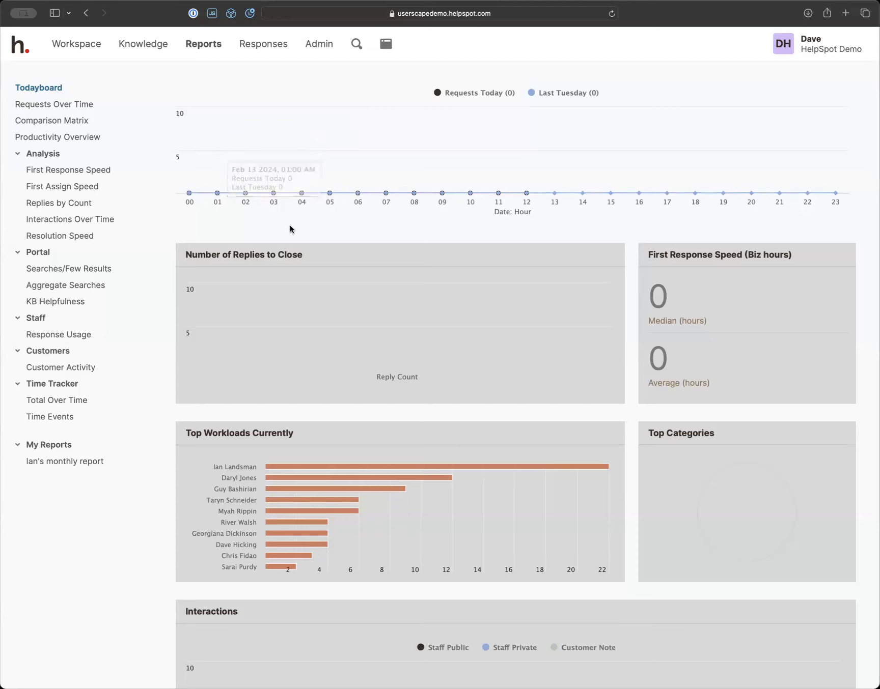
pyautogui.click(96, 103)
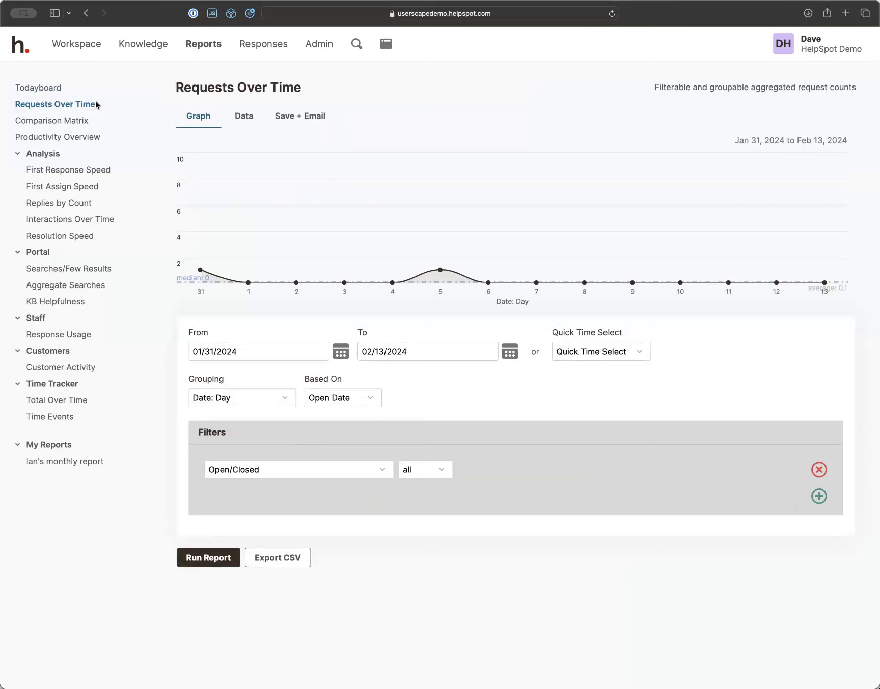
pyautogui.click(605, 353)
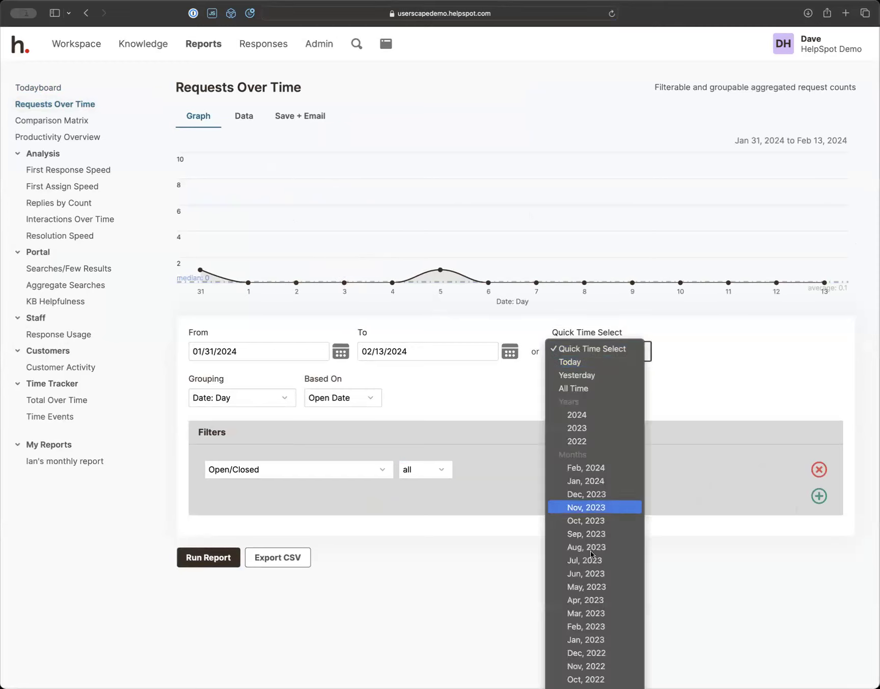
pyautogui.click(581, 640)
pyautogui.click(222, 564)
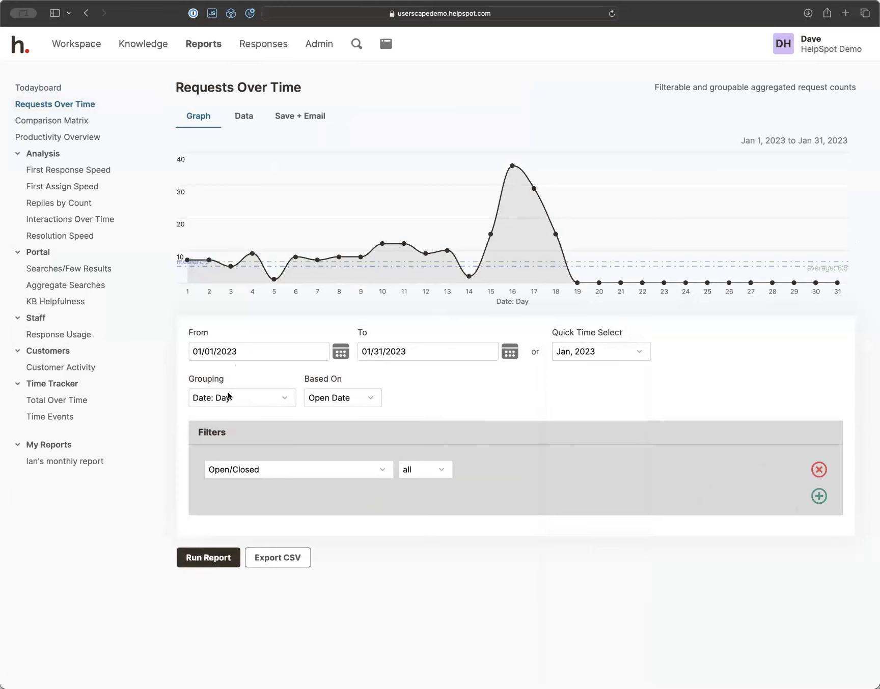
# - Group the January 2023 report by Hour of Day and run it again
pyautogui.moveTo(254, 257)
pyautogui.click(236, 398)
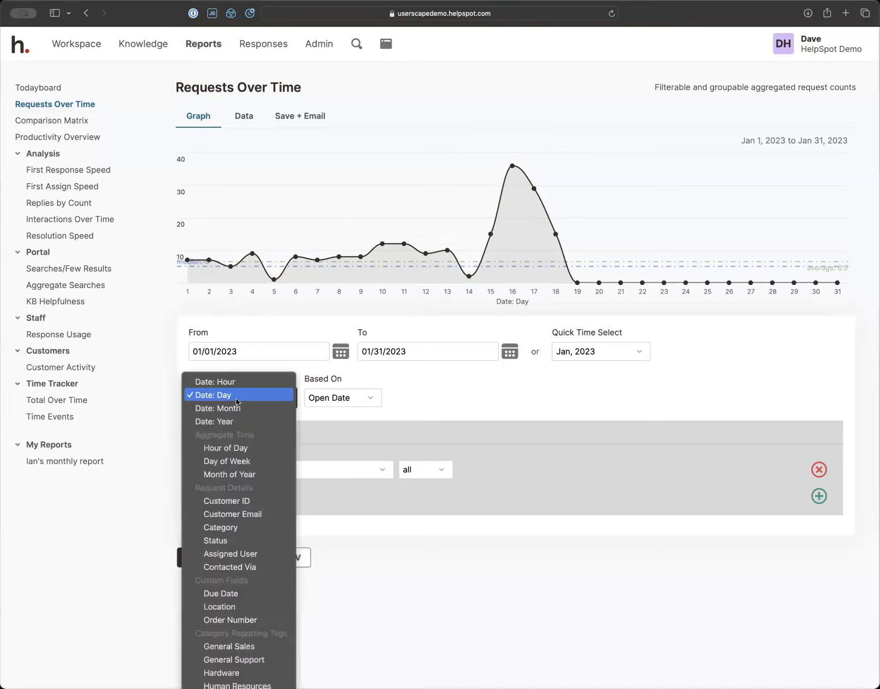
pyautogui.click(233, 443)
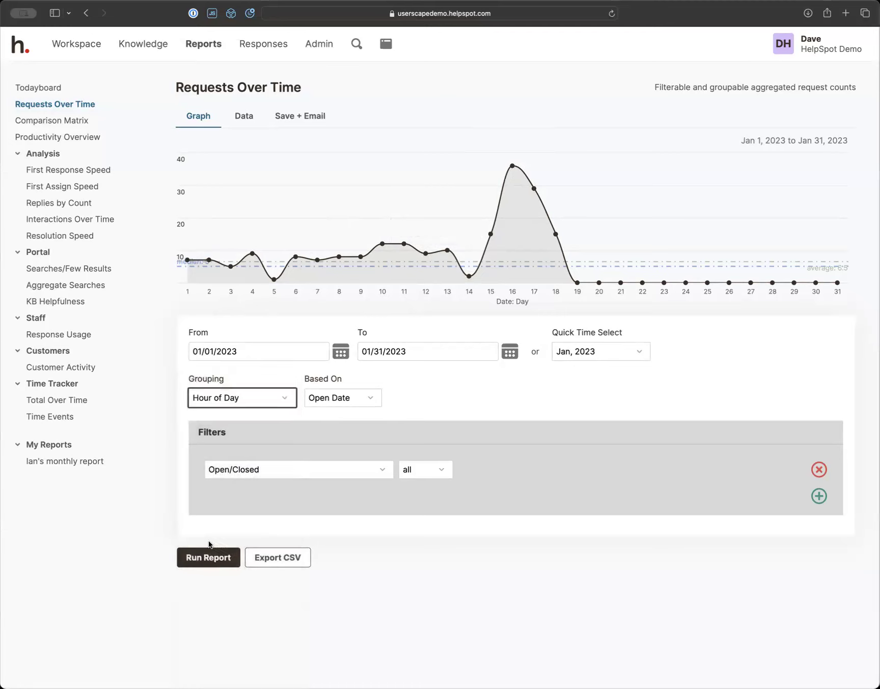
pyautogui.click(208, 558)
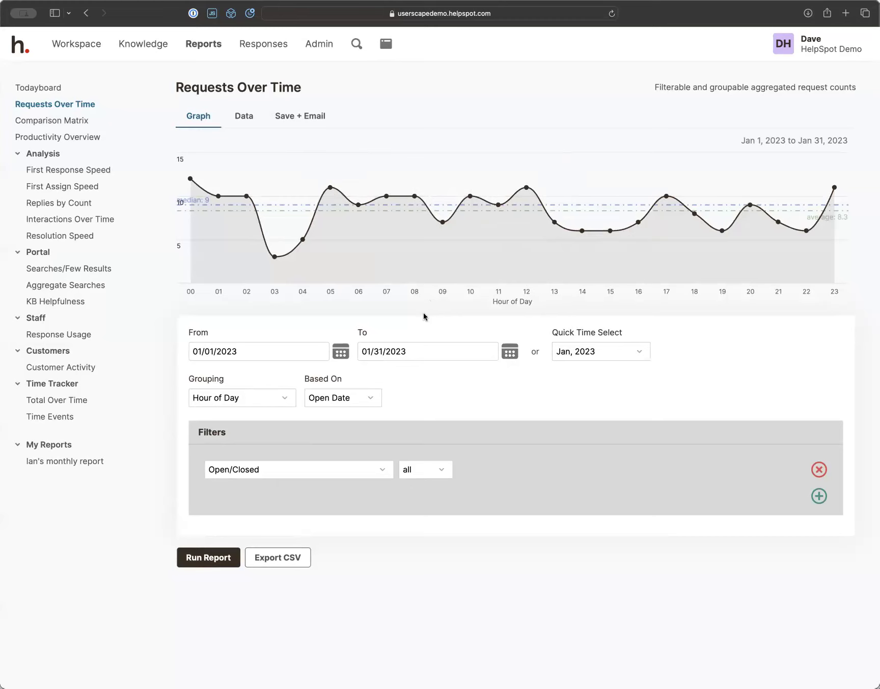
# - Change the report's grouping to Day of Week, rerun it and examine individual weekdays on the graph
pyautogui.click(253, 399)
pyautogui.click(247, 408)
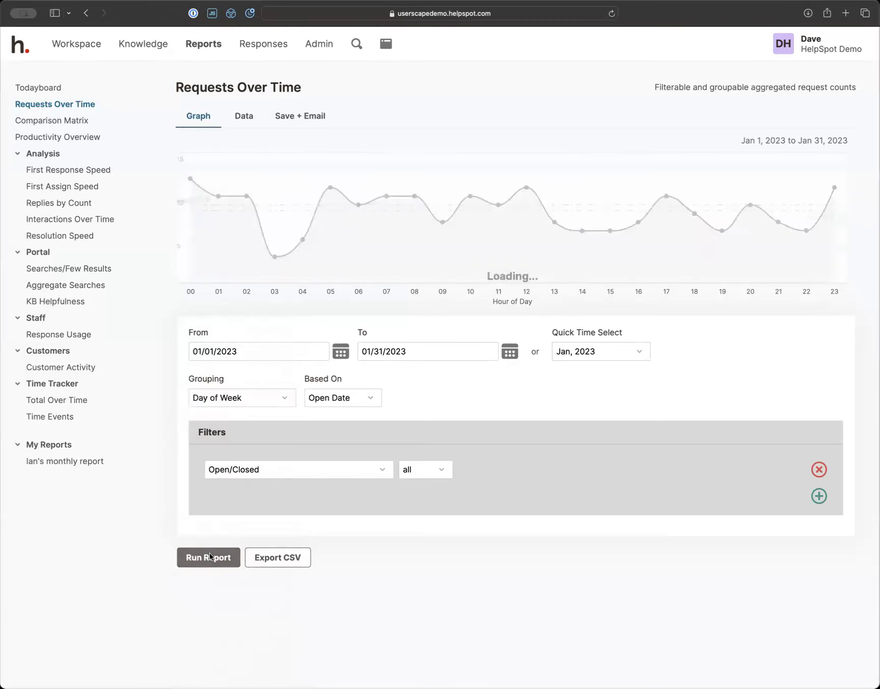
pyautogui.moveTo(320, 174)
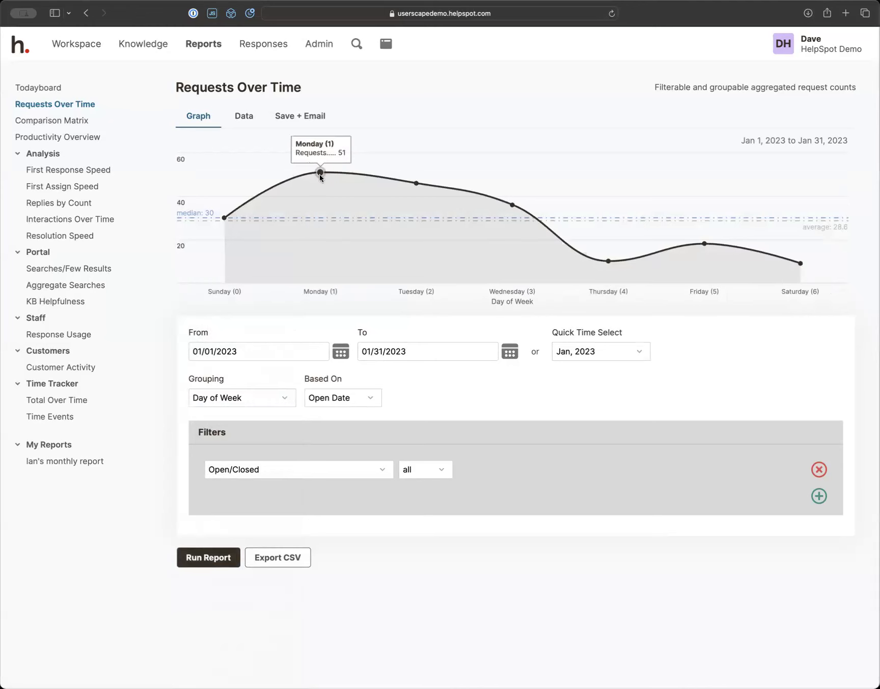
pyautogui.moveTo(613, 270)
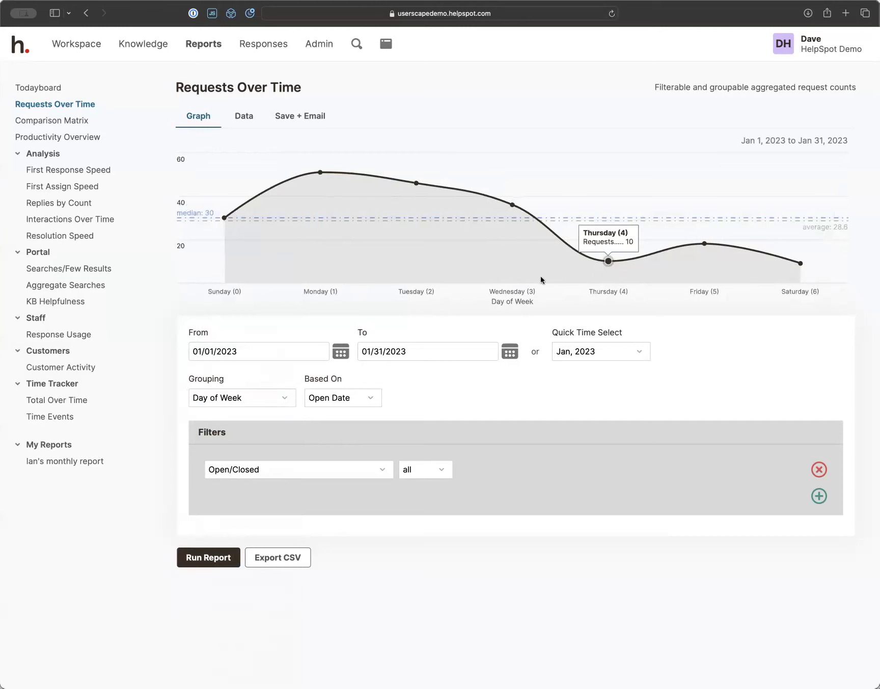
# - Run the Requests Over Time report grouped by Category and examine the request volume per category
pyautogui.click(250, 397)
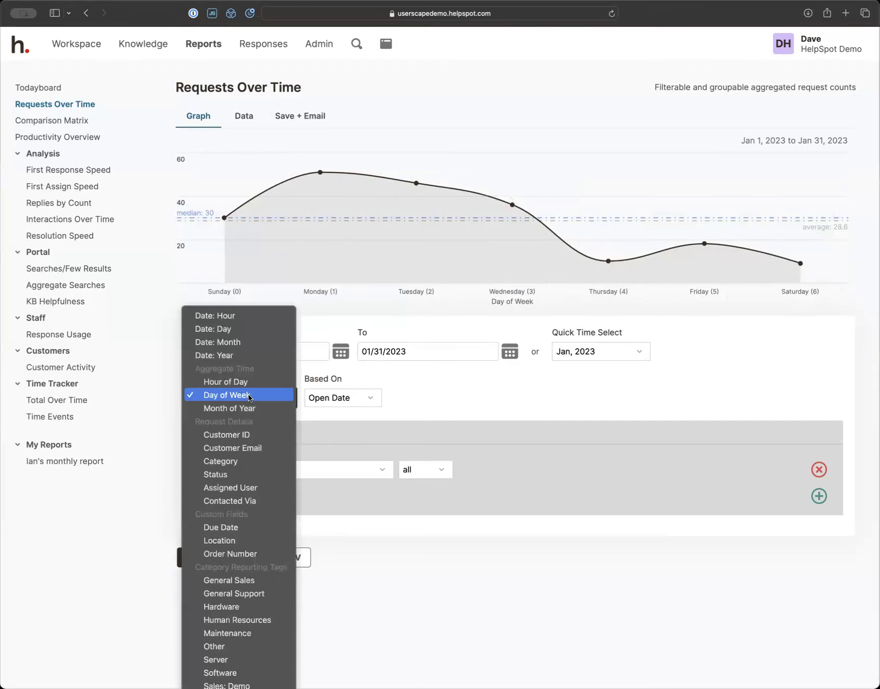
pyautogui.click(240, 465)
pyautogui.click(217, 550)
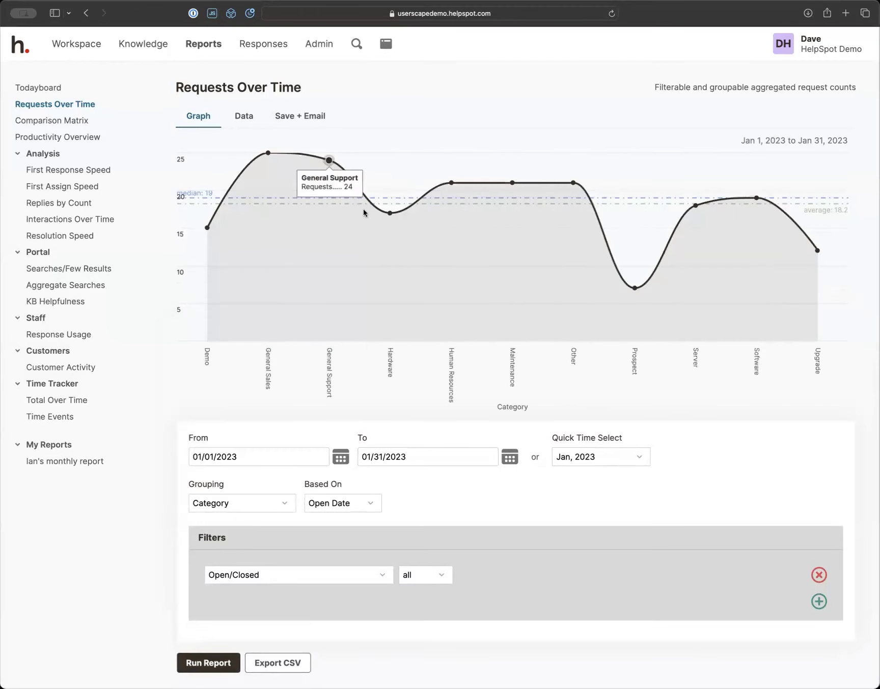
pyautogui.moveTo(388, 230)
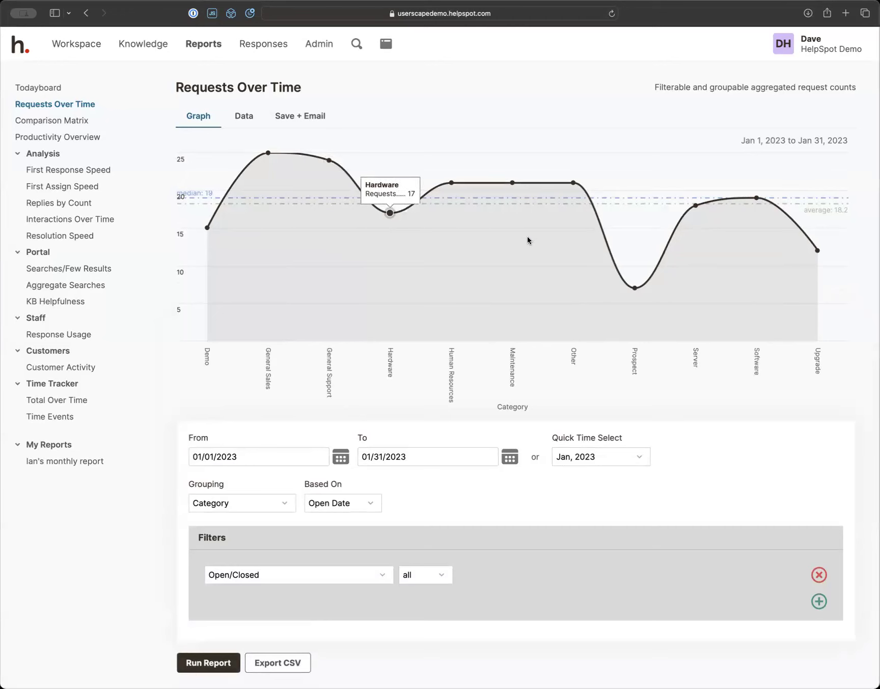
# - Set the report's grouping to Assigned User and run the report
pyautogui.click(226, 504)
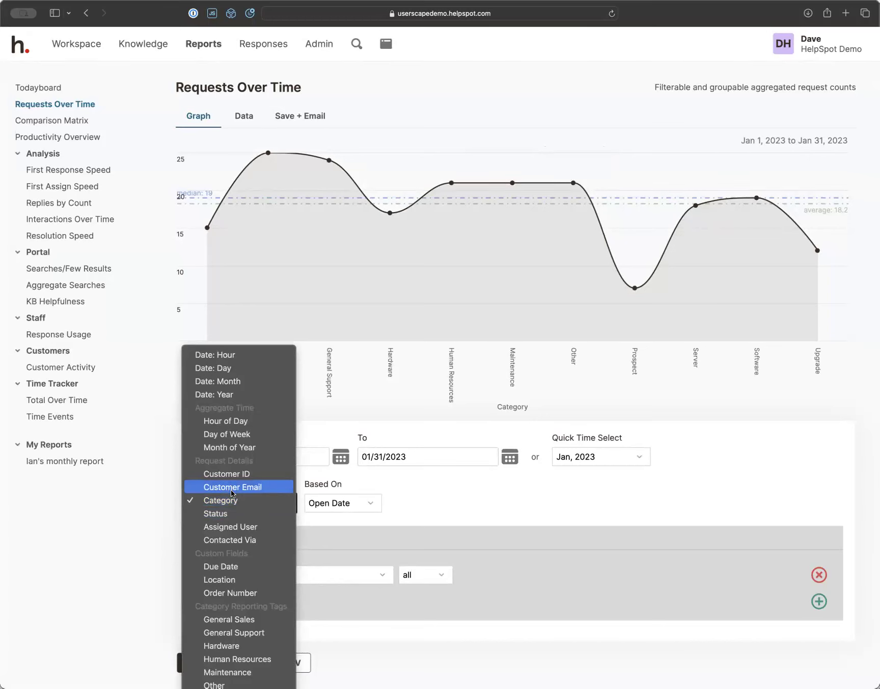
pyautogui.click(220, 527)
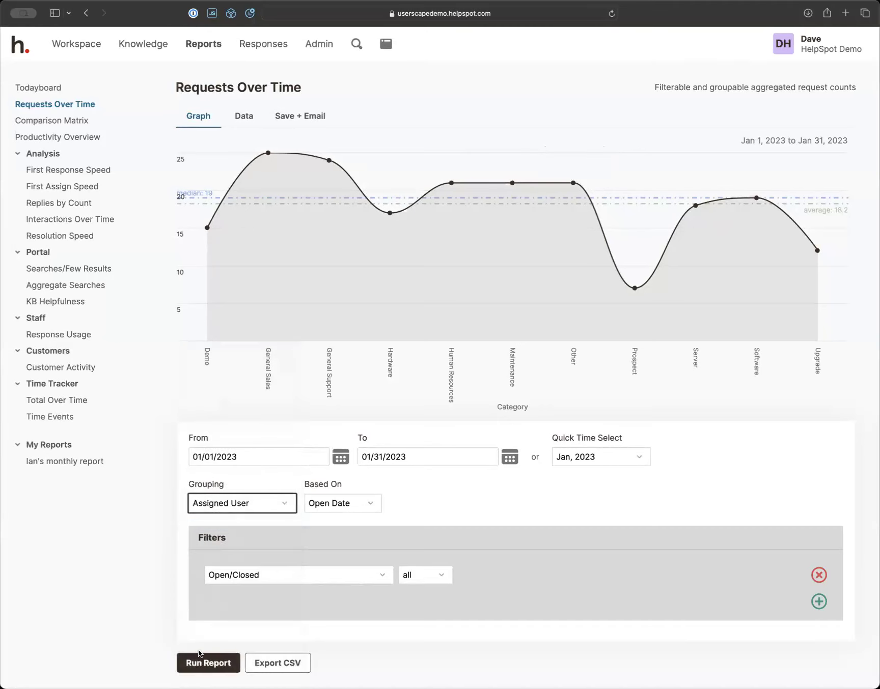
pyautogui.click(197, 663)
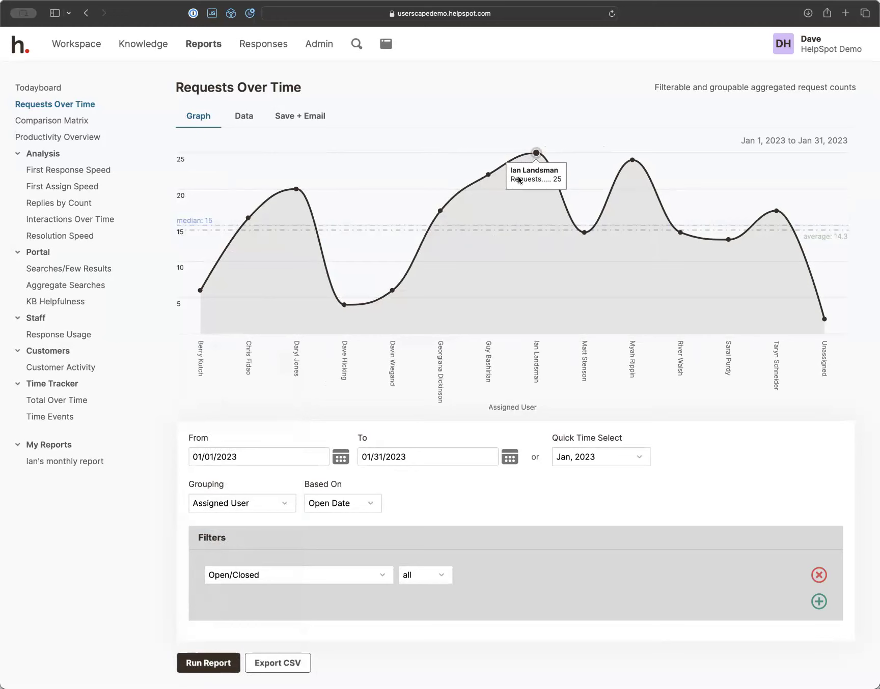
# - Review the report's other grouping options without changing the selection, and look over its filter settings
pyautogui.click(257, 503)
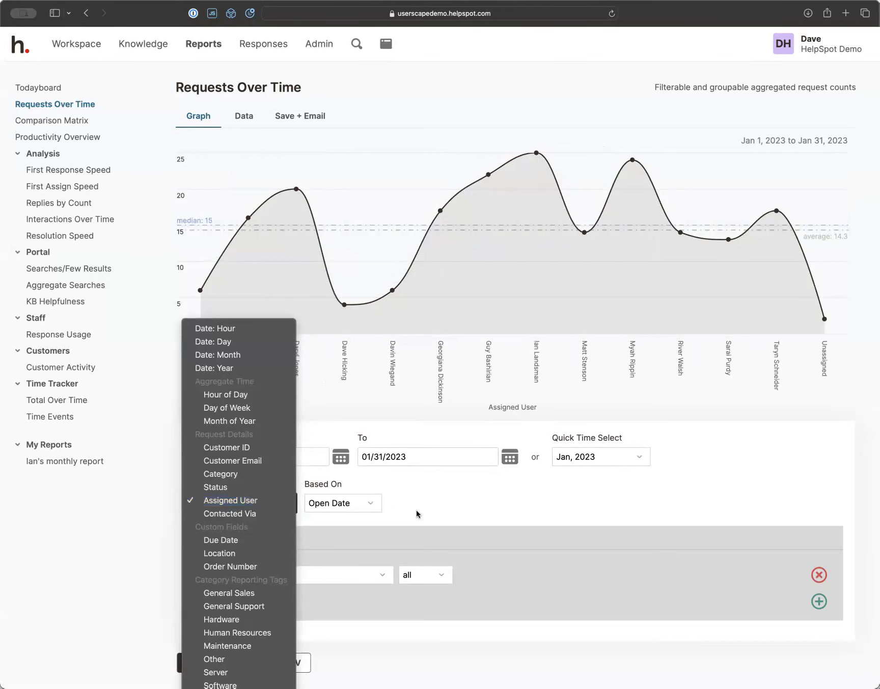
pyautogui.click(388, 512)
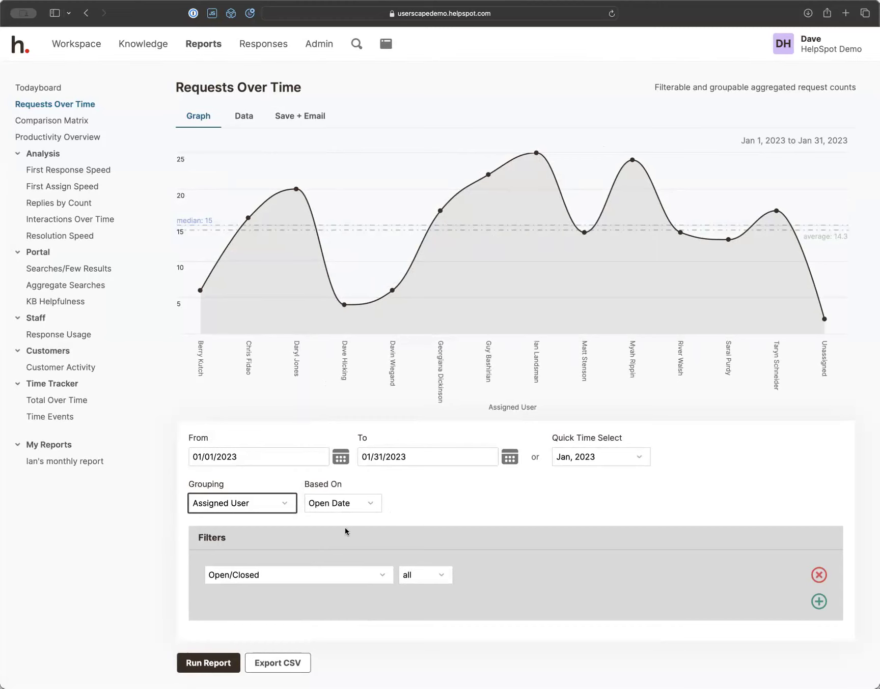
pyautogui.scroll(-2, 344, 532)
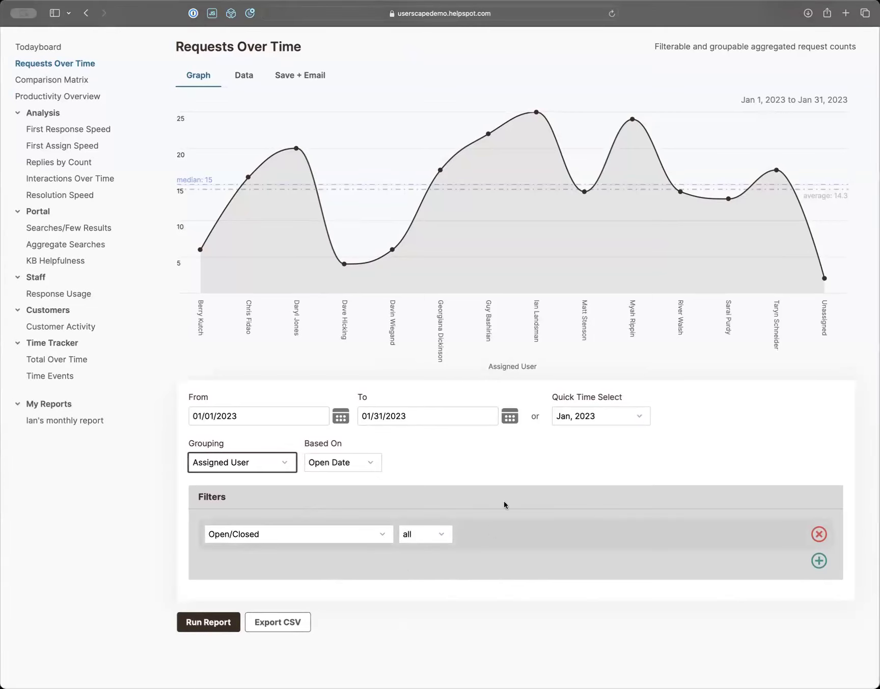
# - Add a filter limiting the Requests Over Time report to the Hardware category and run the report
pyautogui.moveTo(434, 240)
pyautogui.click(819, 561)
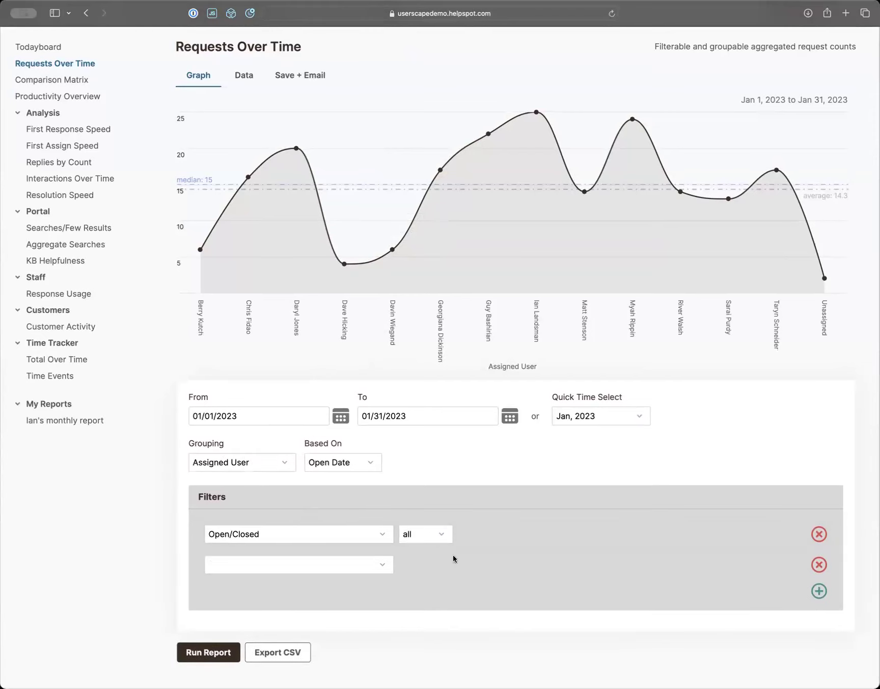
pyautogui.click(349, 568)
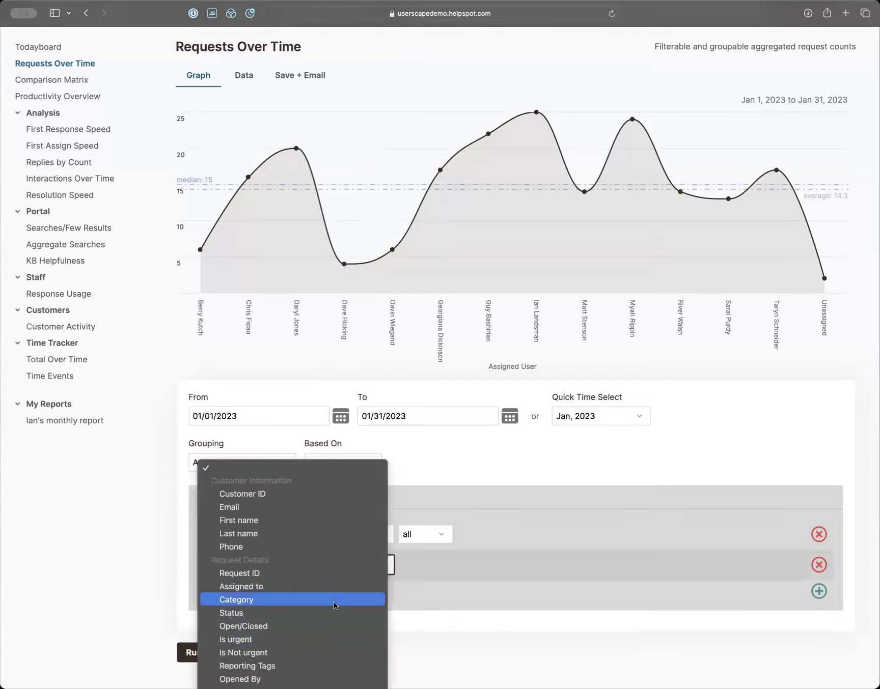
pyautogui.click(357, 601)
pyautogui.click(456, 564)
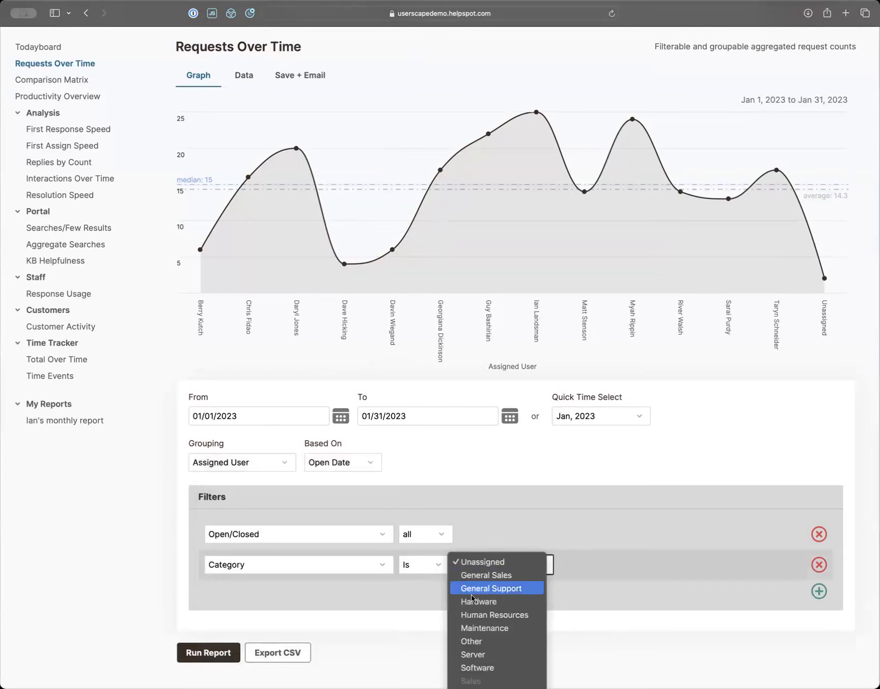
pyautogui.click(262, 624)
pyautogui.click(206, 653)
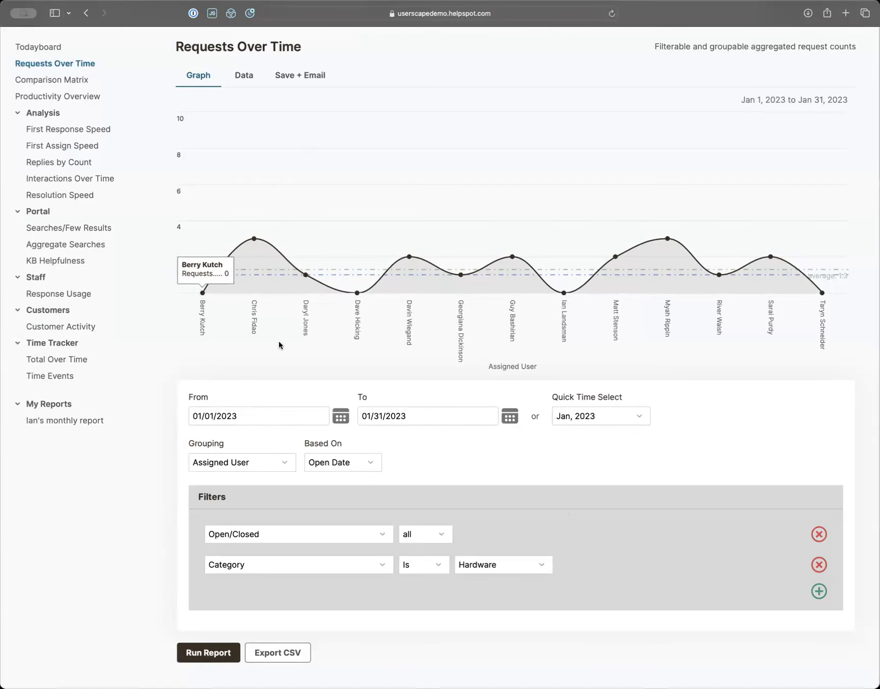
# - Look over the filtered report and view its data as a table of requests per assigned user
pyautogui.scroll(1, 279, 343)
pyautogui.scroll(-3, 239, 381)
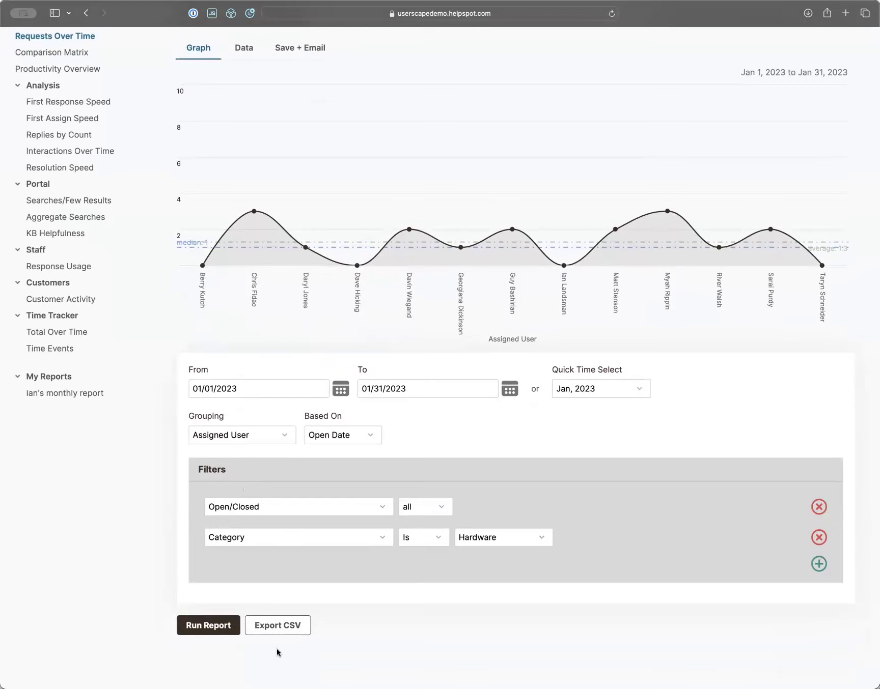
pyautogui.scroll(3, 286, 457)
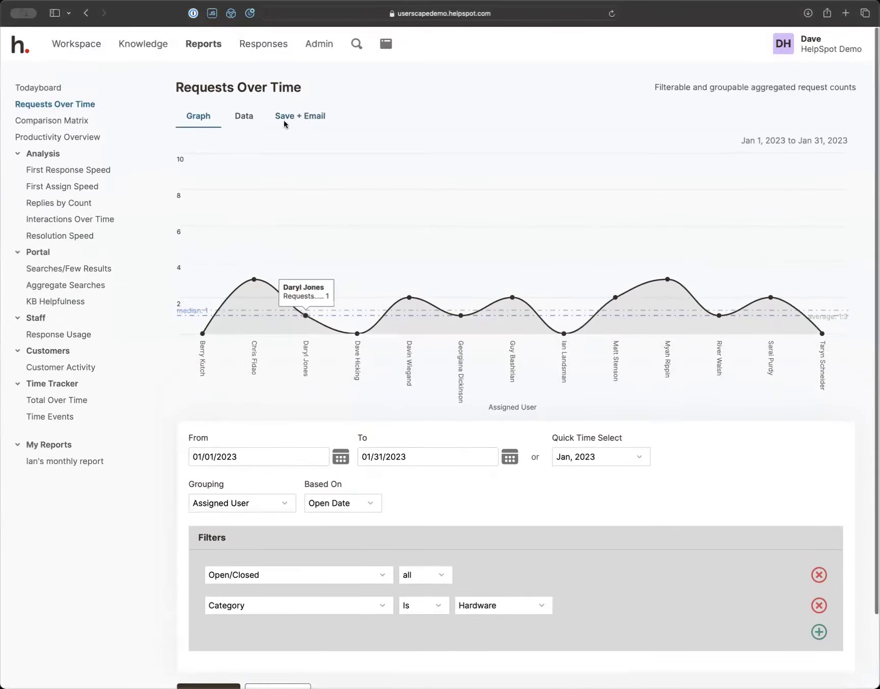
pyautogui.click(246, 118)
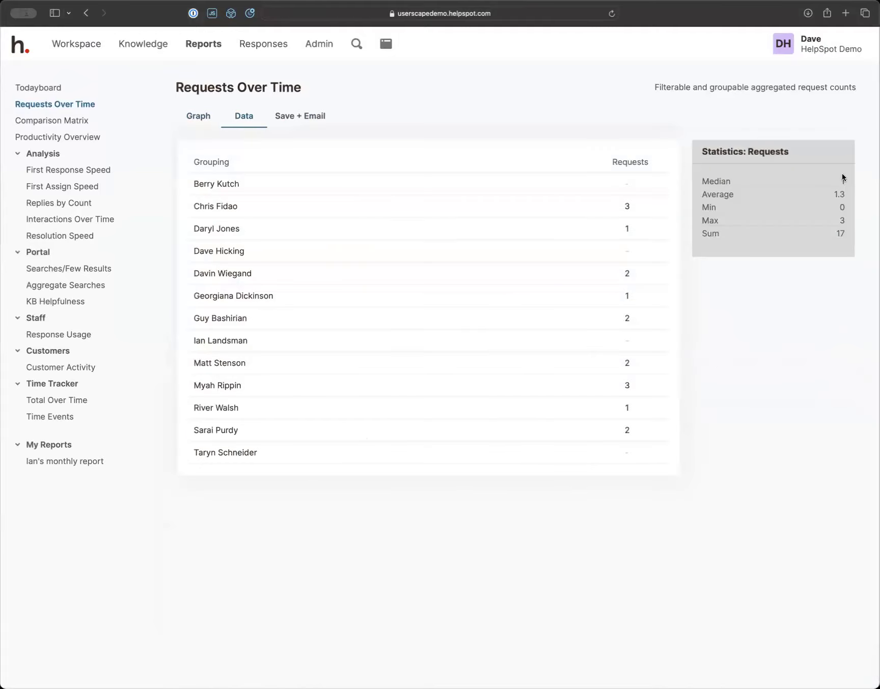
# - Enable emailing for the report with a Monthly schedule and a data range of Last 30 Days
pyautogui.click(313, 116)
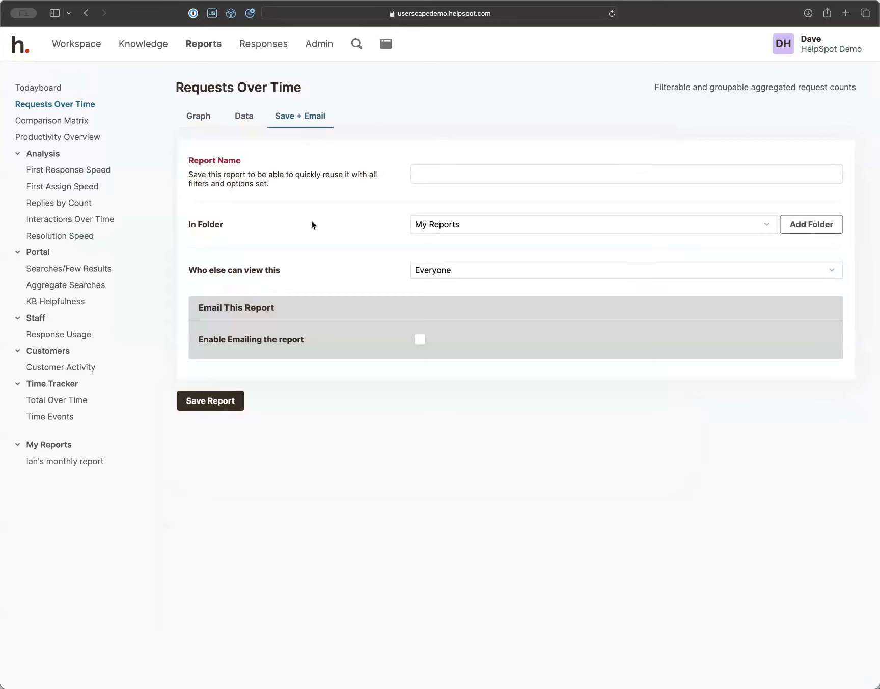
pyautogui.click(421, 341)
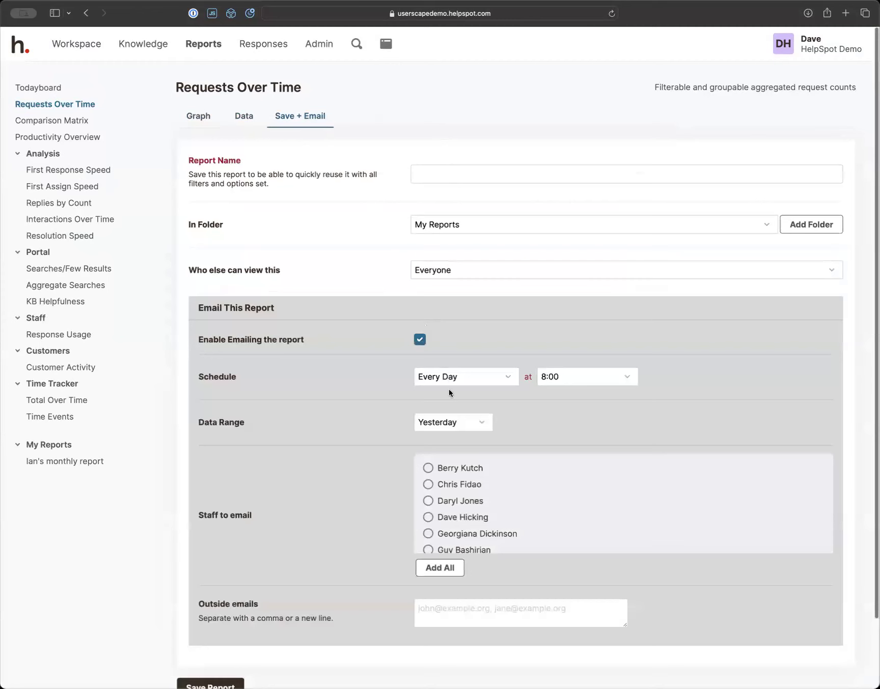
pyautogui.click(451, 382)
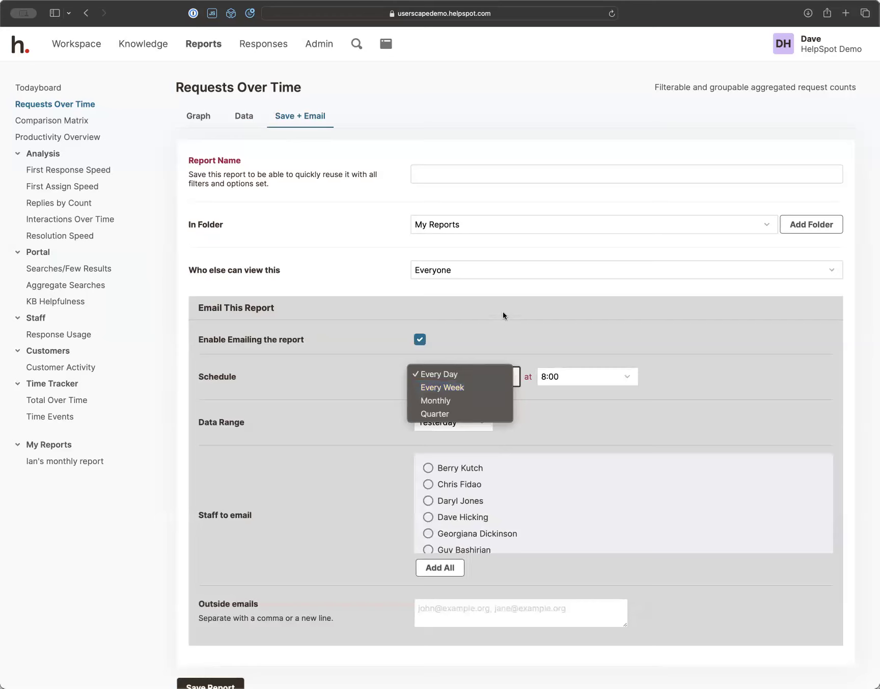
pyautogui.click(507, 289)
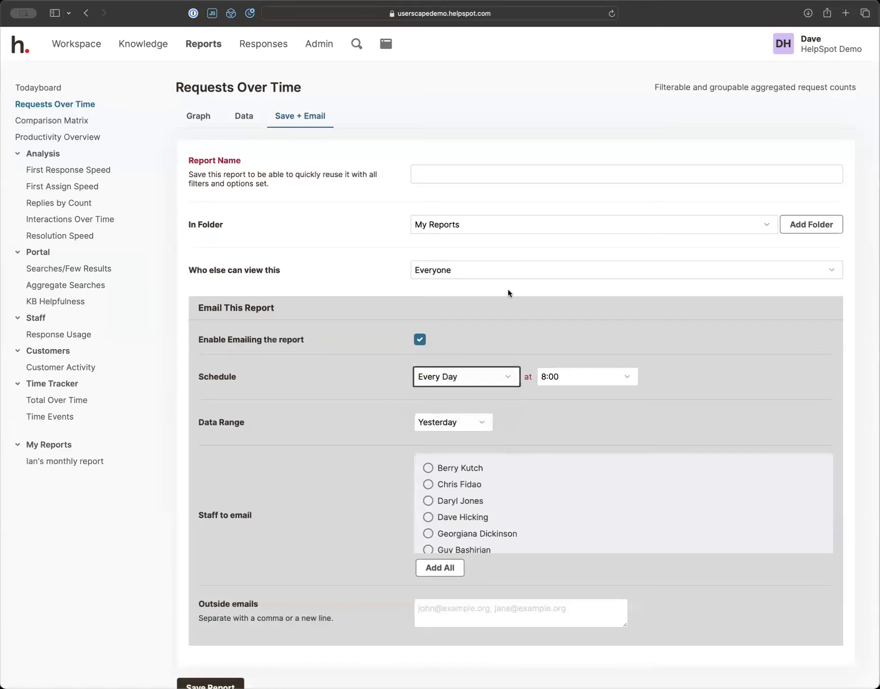
pyautogui.click(448, 377)
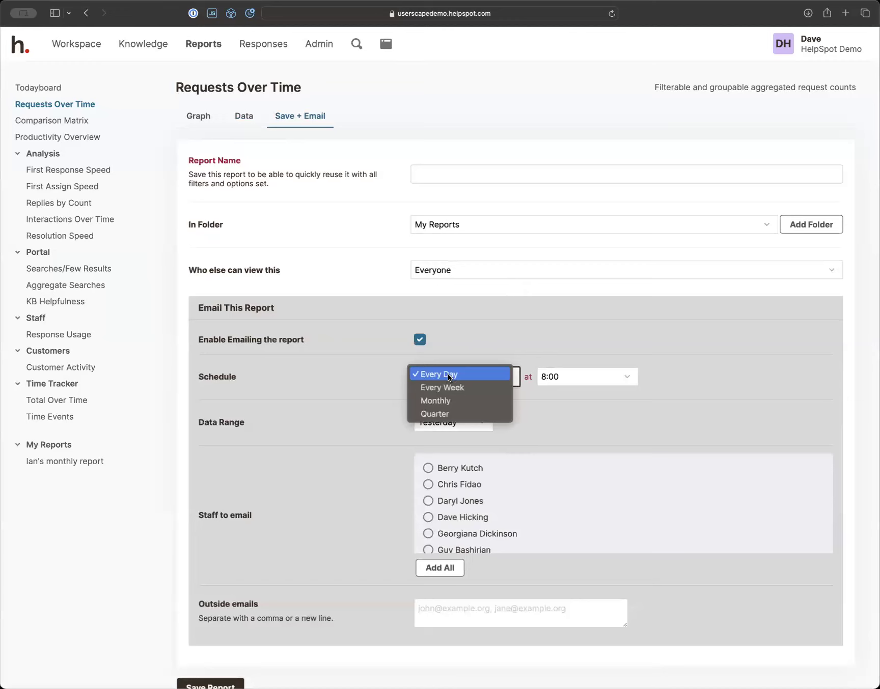
pyautogui.click(436, 401)
pyautogui.click(437, 421)
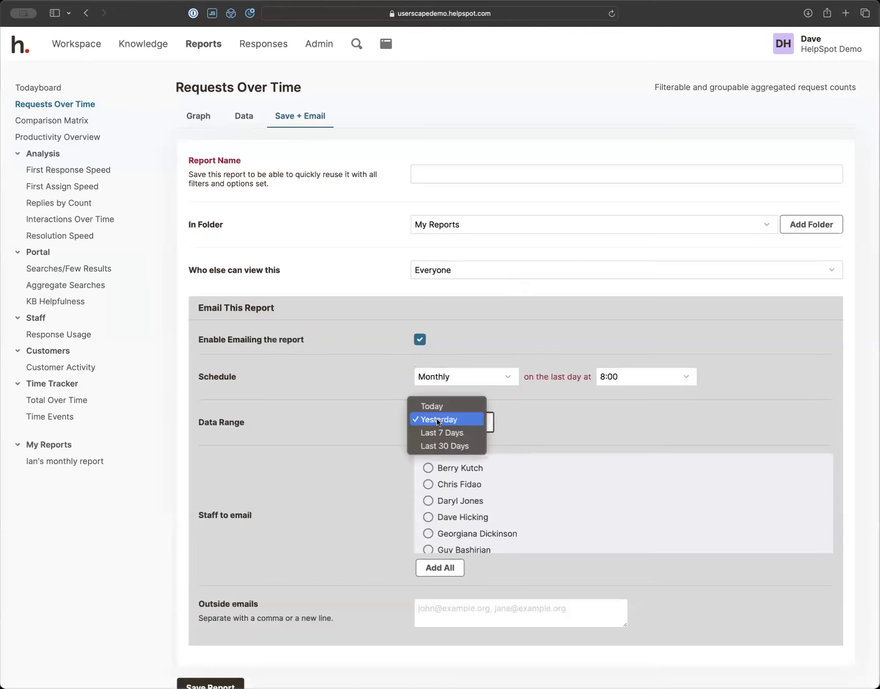
pyautogui.click(441, 446)
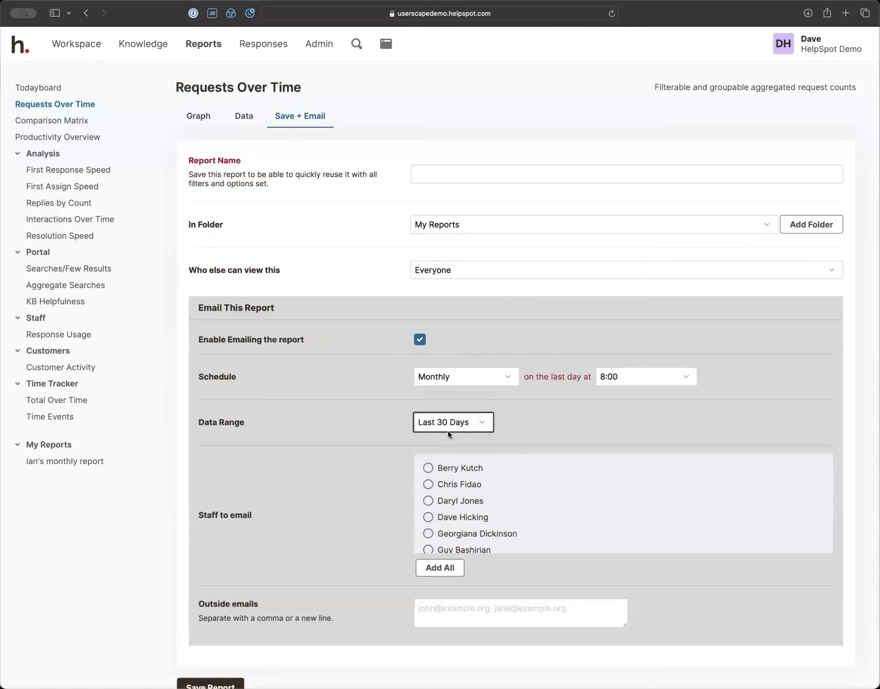
# - Choose two staff members to receive the report email and check the field for outside email addresses
pyautogui.scroll(-2, 432, 530)
pyautogui.click(428, 493)
pyautogui.click(428, 542)
pyautogui.scroll(-3, 316, 537)
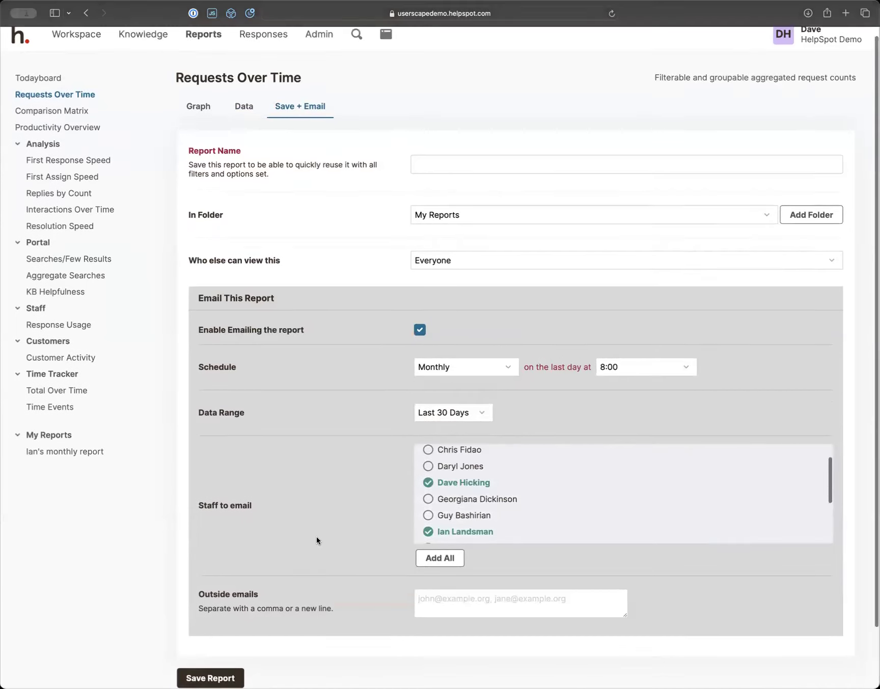
pyautogui.click(485, 551)
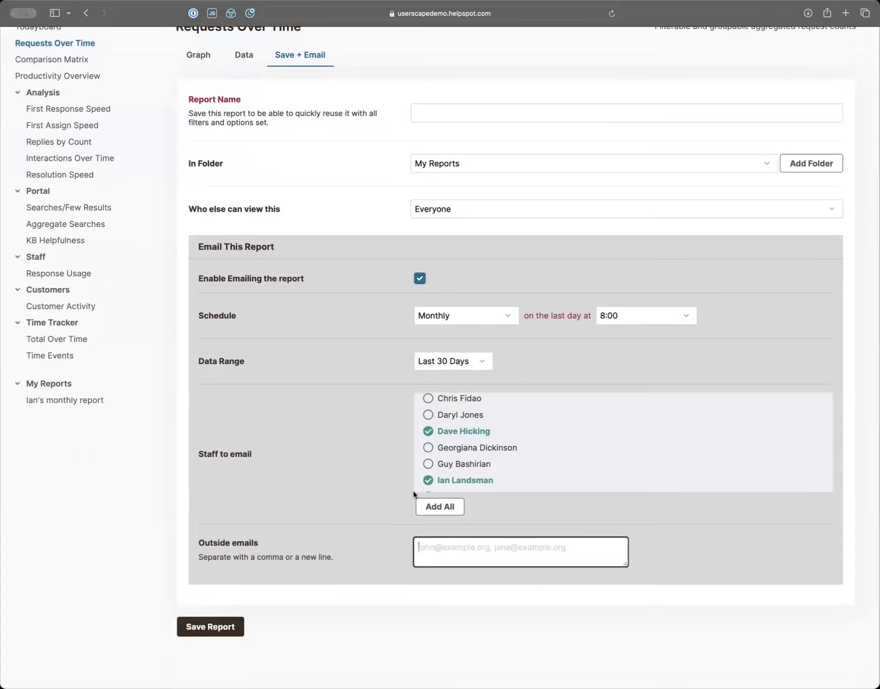
pyautogui.scroll(3, 413, 491)
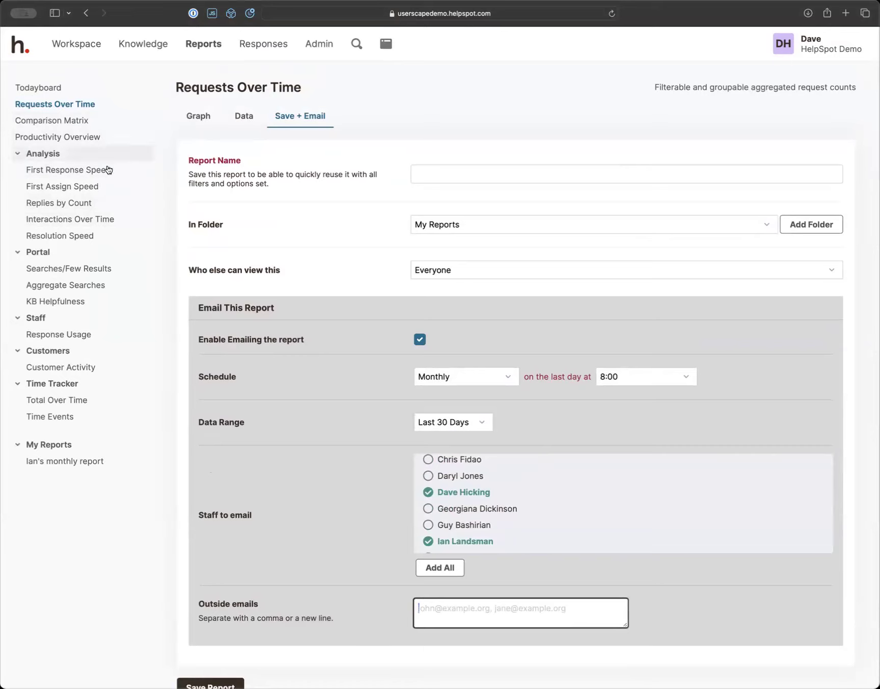
# - Run the First Response Speed report for Jan, 2023 and examine individual days on the graph
pyautogui.click(92, 173)
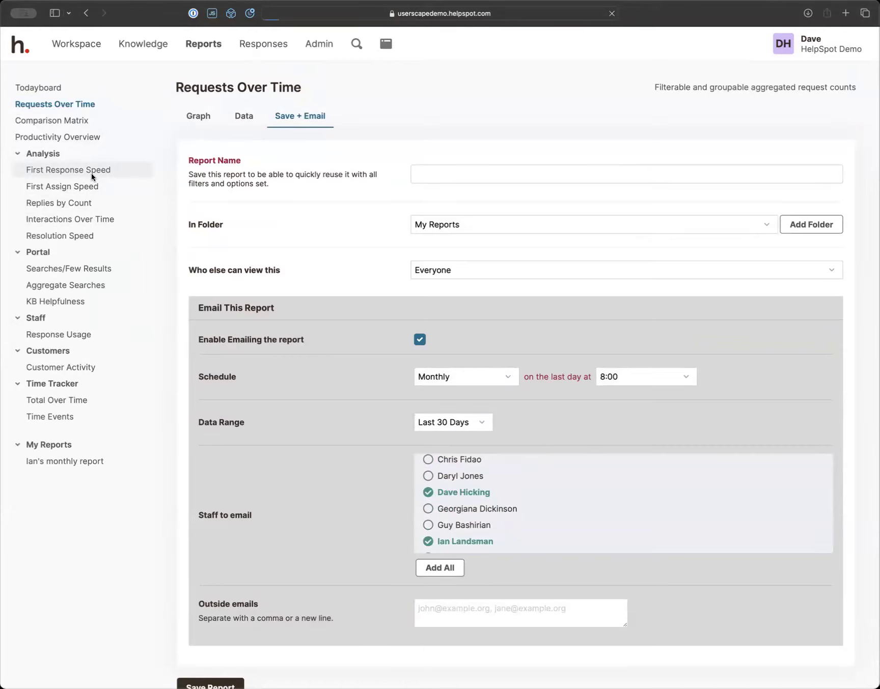
pyautogui.click(602, 381)
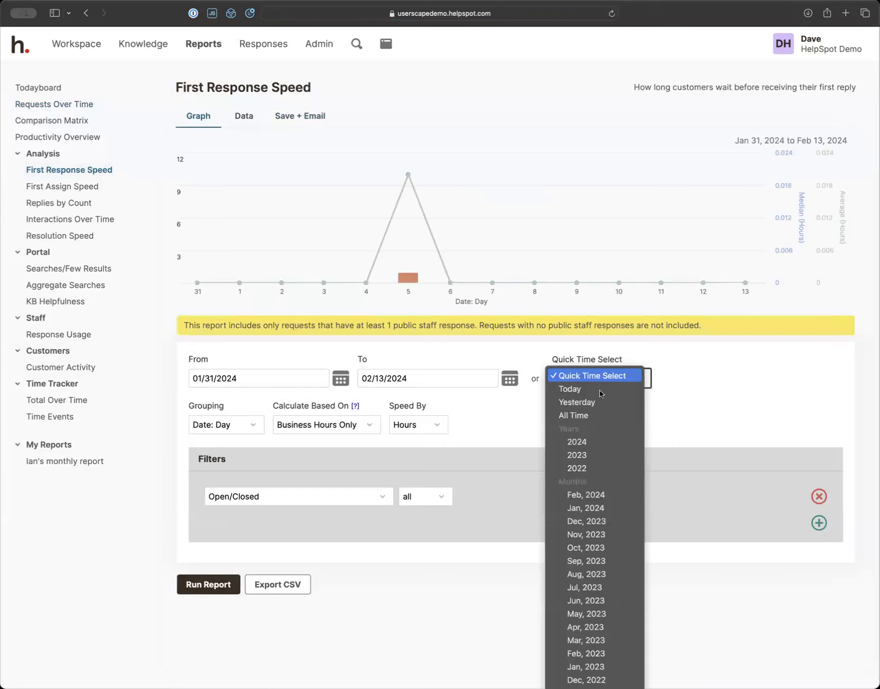
pyautogui.click(583, 668)
pyautogui.click(228, 584)
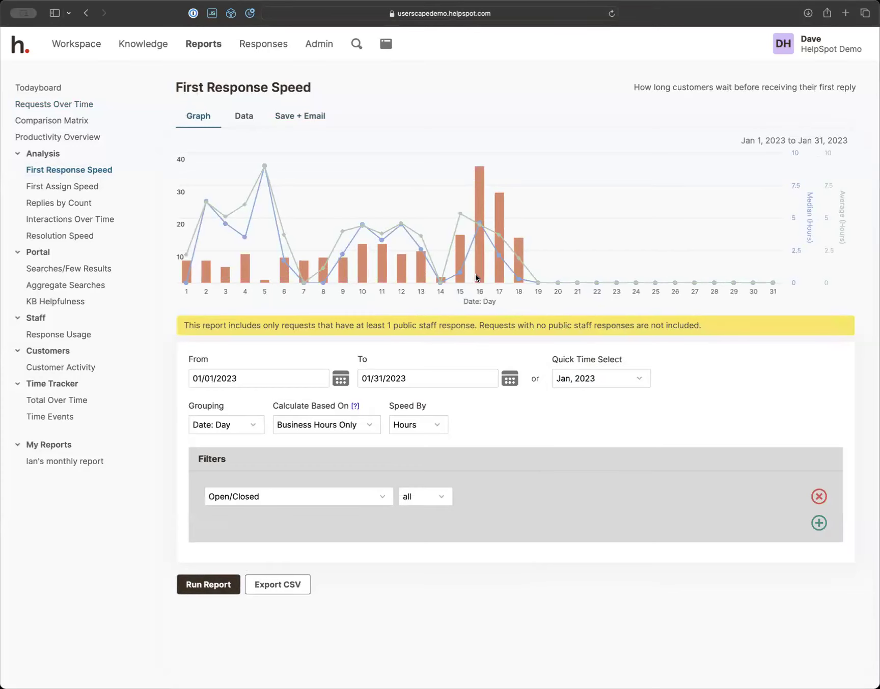
pyautogui.moveTo(481, 251)
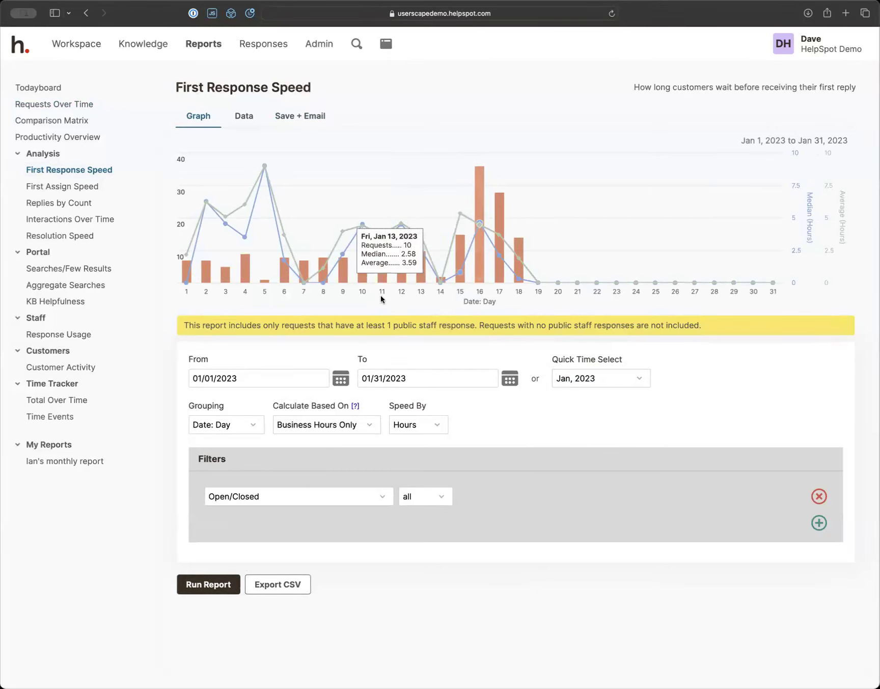
# - Run the Resolution Speed report for Jan, 2023
pyautogui.click(89, 237)
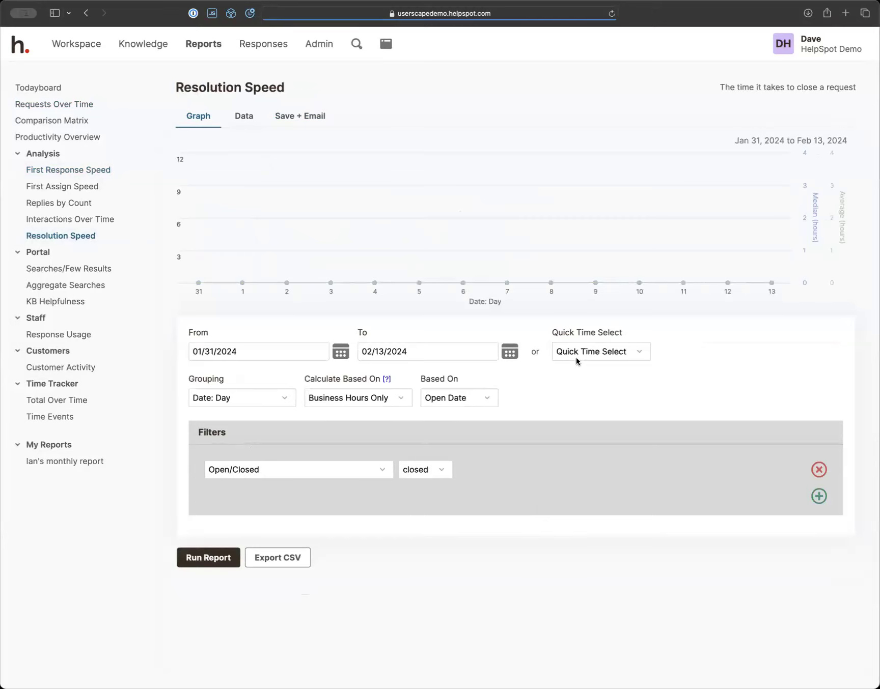
pyautogui.click(589, 352)
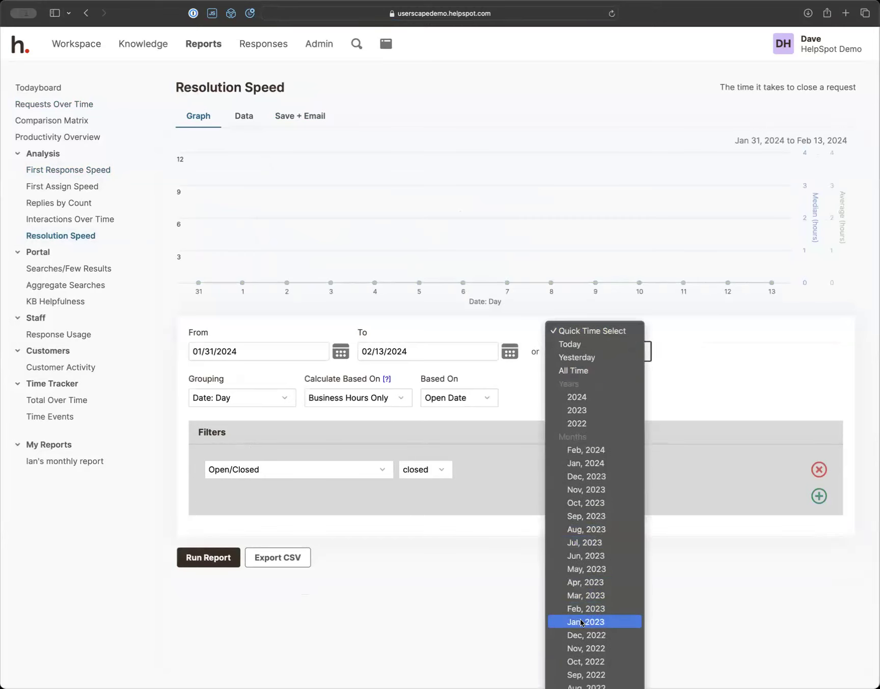
pyautogui.click(585, 622)
pyautogui.click(216, 558)
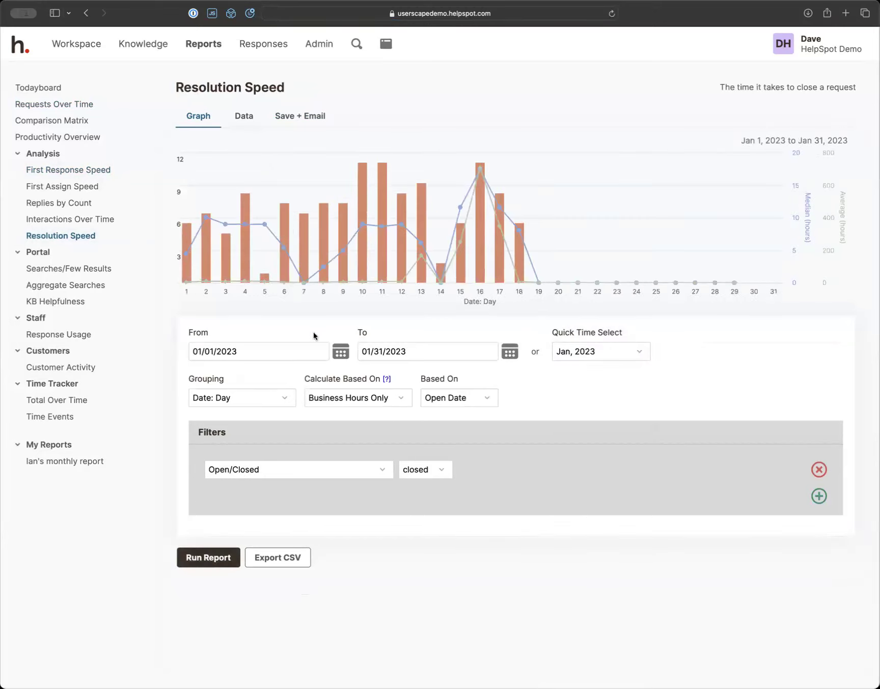
# - Group the Resolution Speed report by Hour of Day and rerun it
pyautogui.click(249, 401)
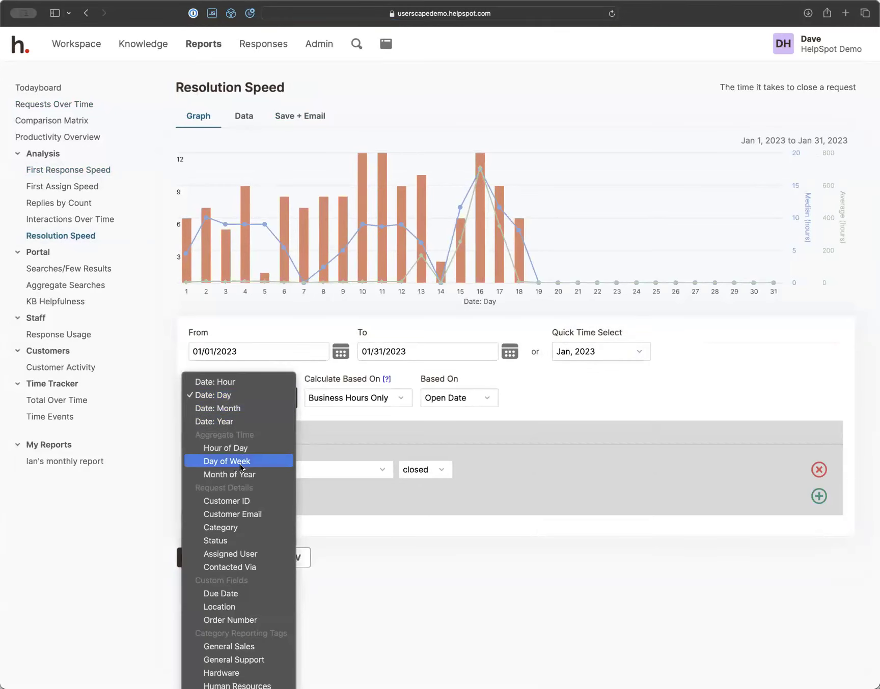
pyautogui.click(227, 448)
pyautogui.click(208, 559)
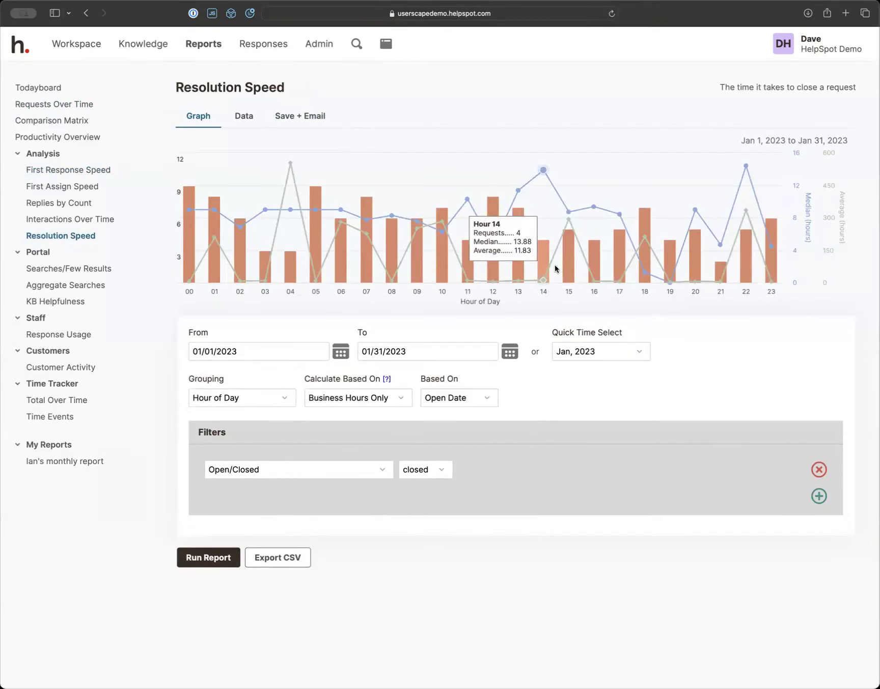
# - Change the Resolution Speed grouping to Category, rerun the report and examine individual categories on the graph
pyautogui.click(235, 403)
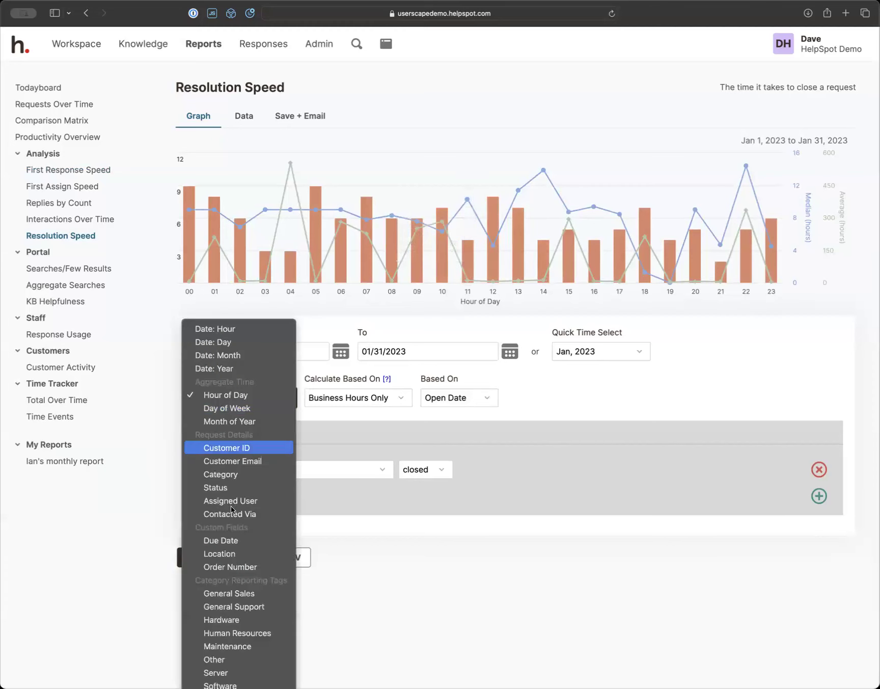
pyautogui.click(229, 475)
pyautogui.click(203, 558)
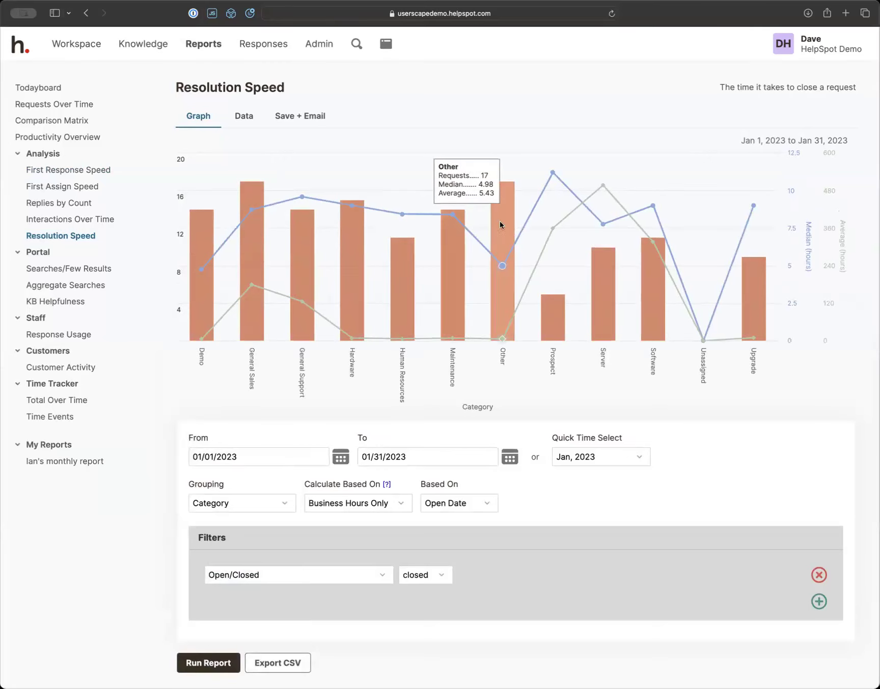
pyautogui.moveTo(562, 267)
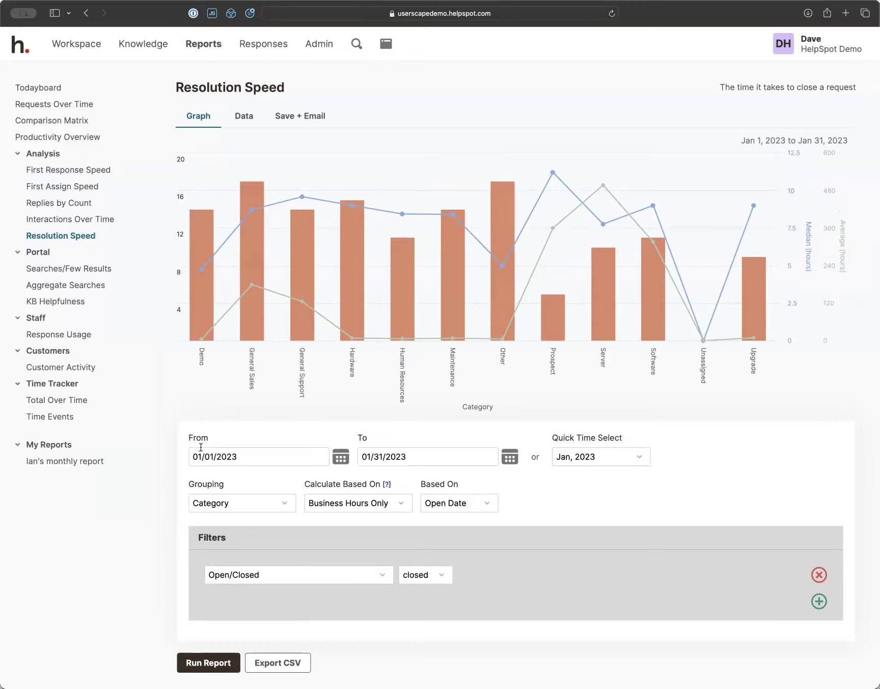
# - Examine the staff list in the administration area and the fields for adding a staff member, including the permission group
pyautogui.click(315, 43)
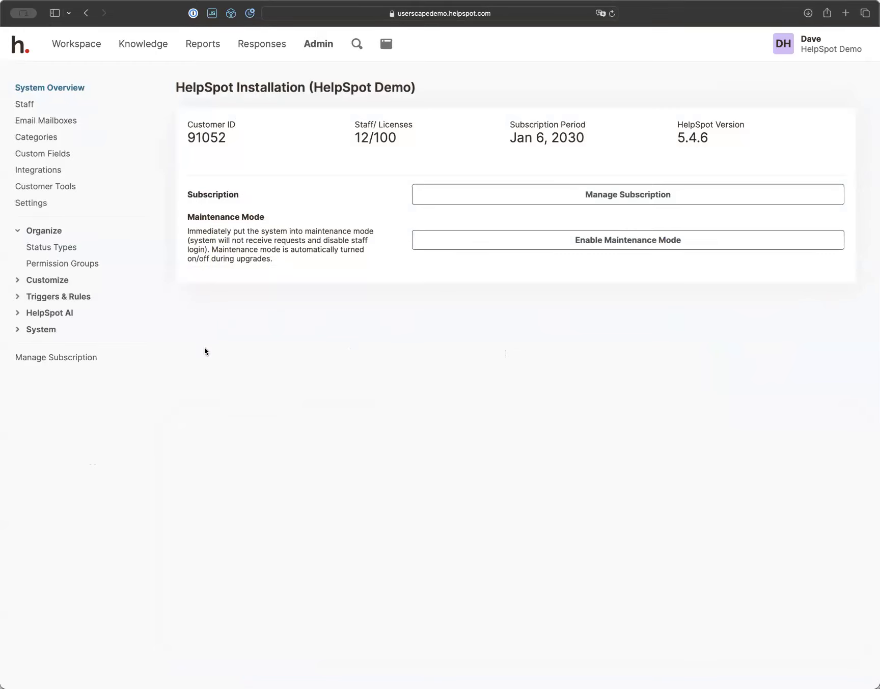
pyautogui.click(31, 106)
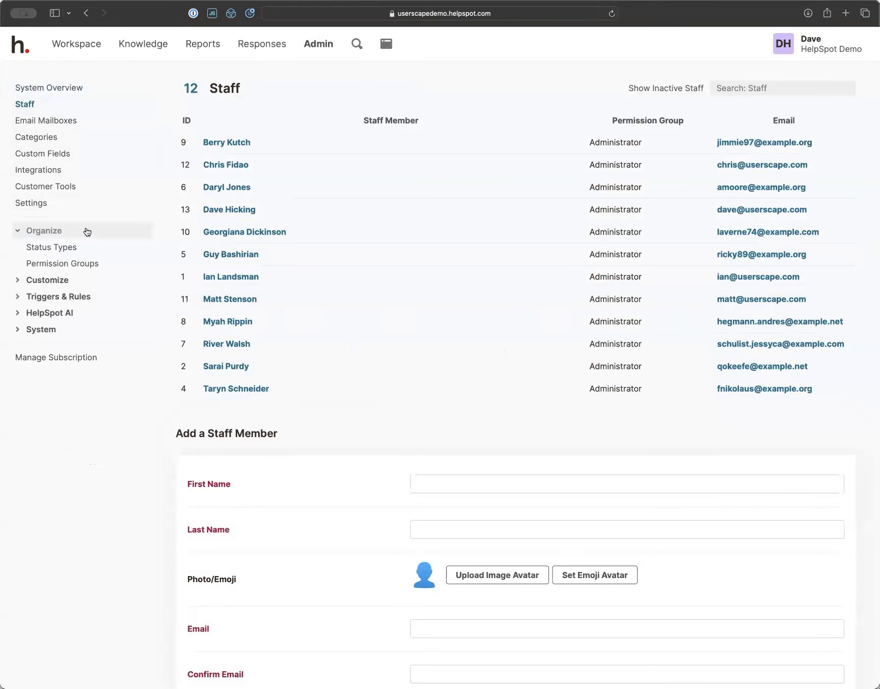
pyautogui.scroll(-3, 404, 410)
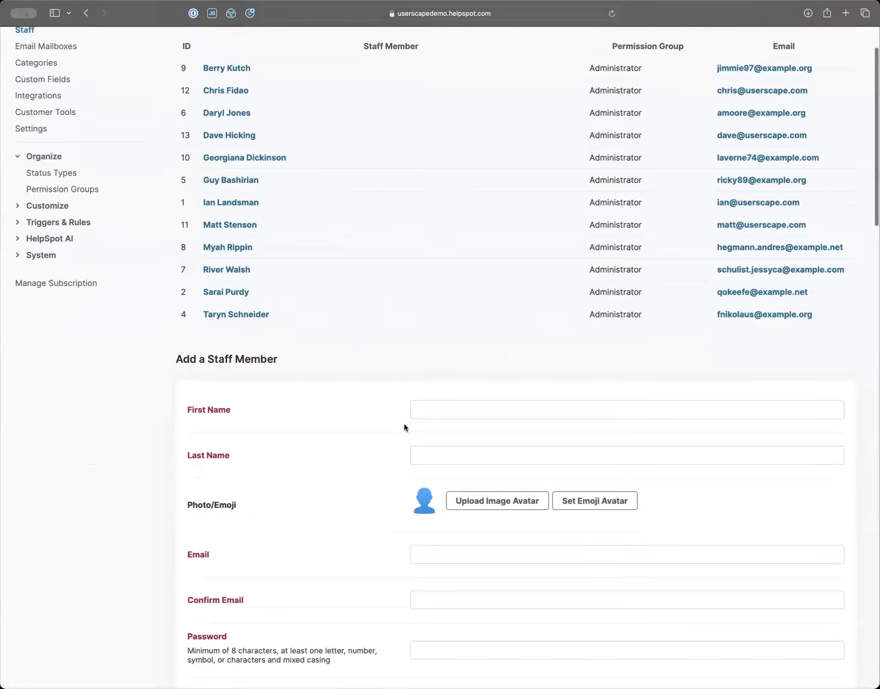
pyautogui.scroll(-3, 383, 558)
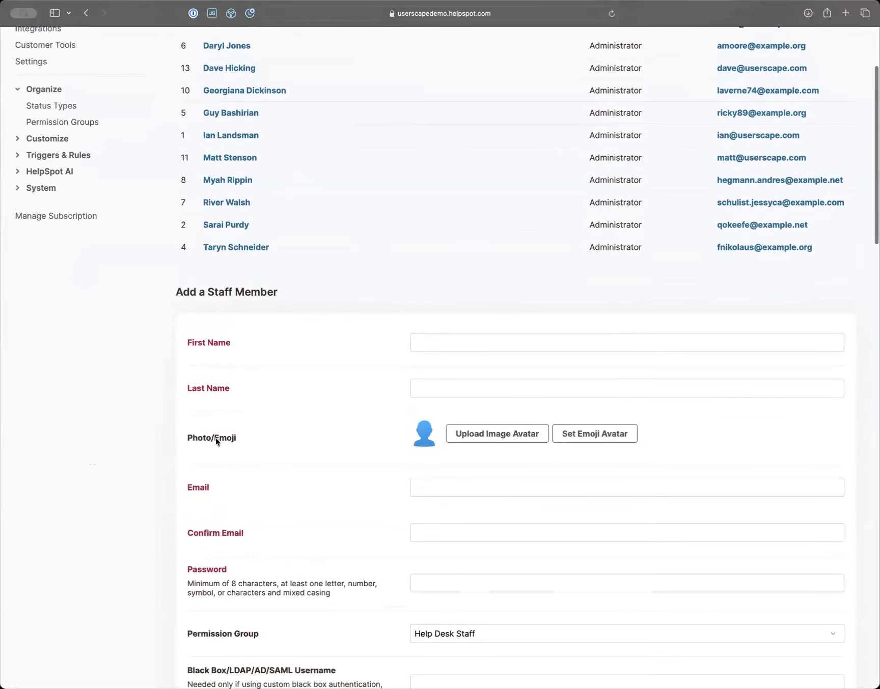
pyautogui.scroll(2, 215, 441)
pyautogui.scroll(-3, 215, 441)
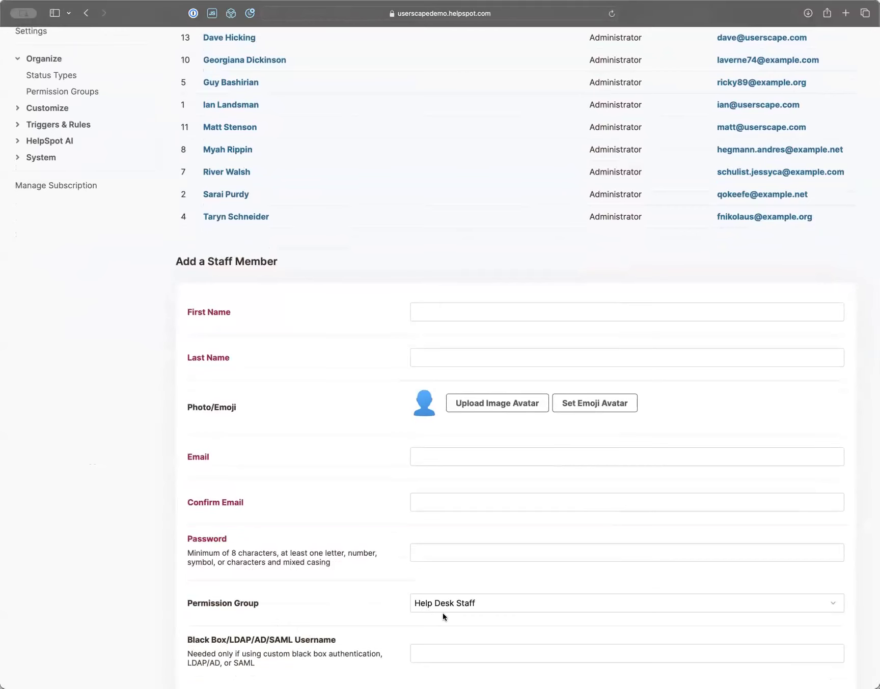
pyautogui.scroll(3, 102, 283)
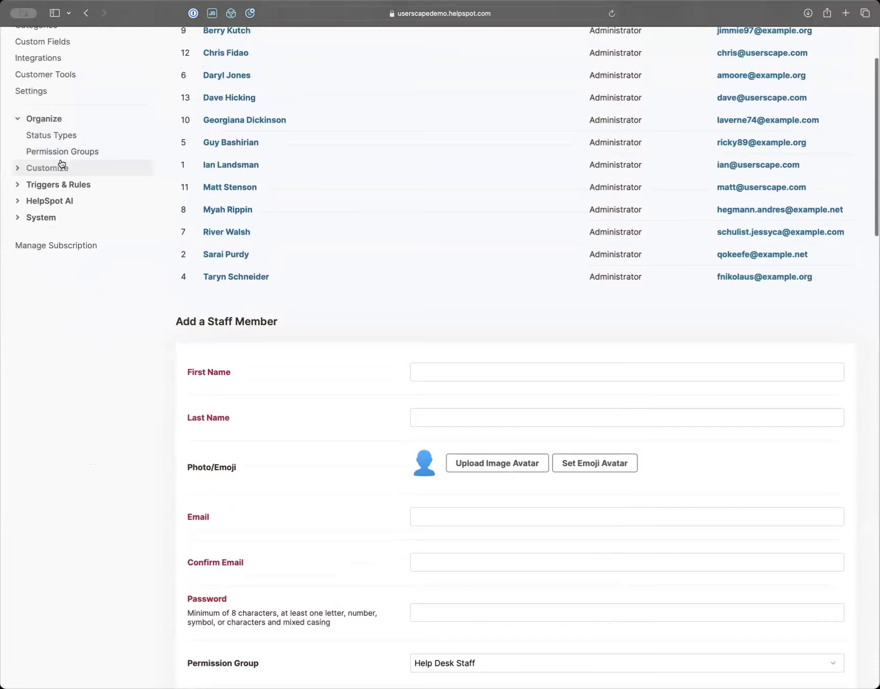
# - Examine the module and access permissions of the Help Desk Staff permission group, then return to the permission groups list
pyautogui.scroll(3, 59, 170)
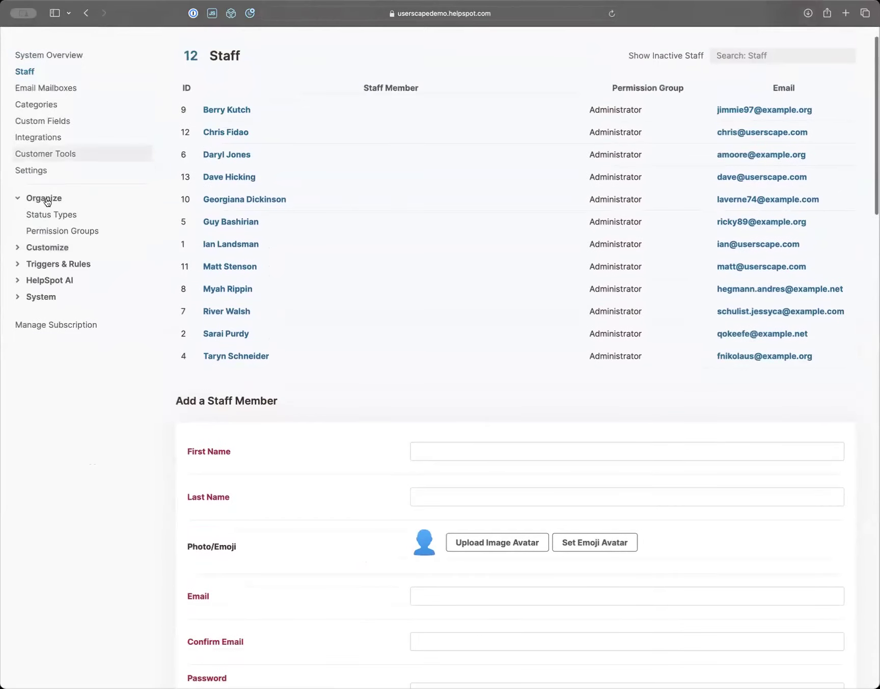
pyautogui.click(54, 232)
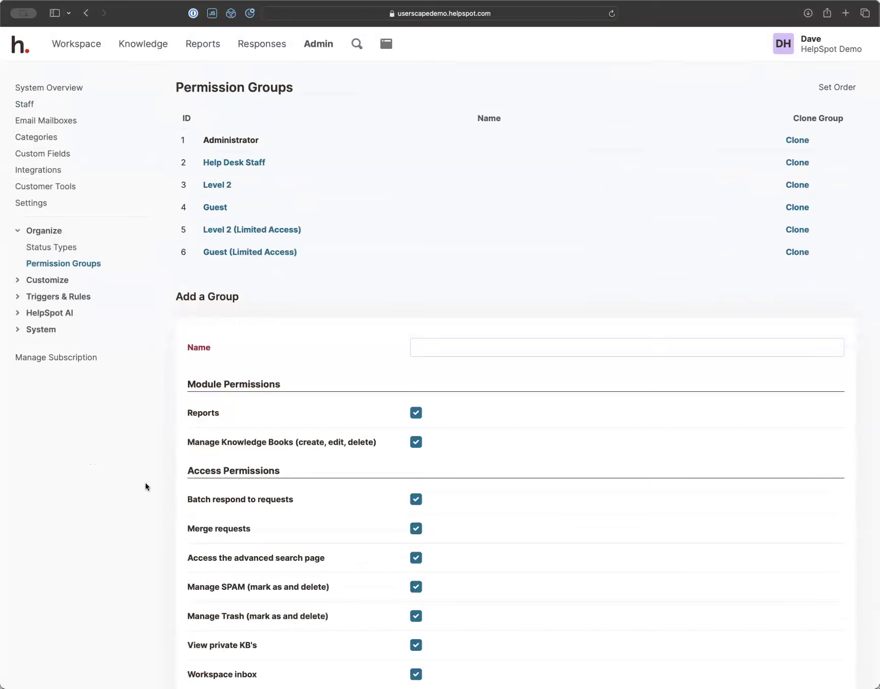
pyautogui.click(222, 164)
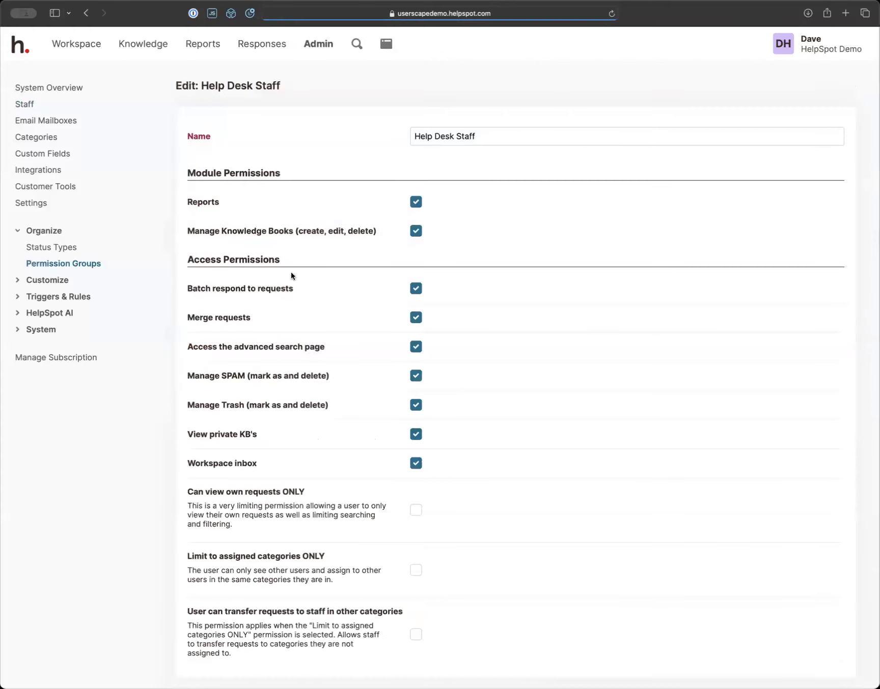
pyautogui.click(86, 13)
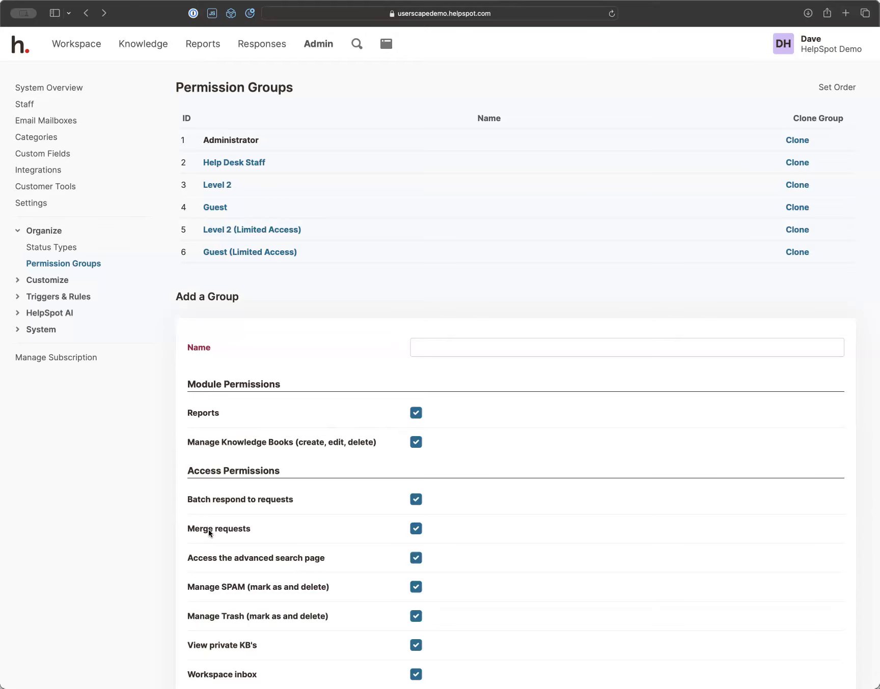
# - Examine the permission options for adding a group, including the restrictions to own requests and assigned categories
pyautogui.scroll(-5, 208, 530)
pyautogui.scroll(-1, 266, 537)
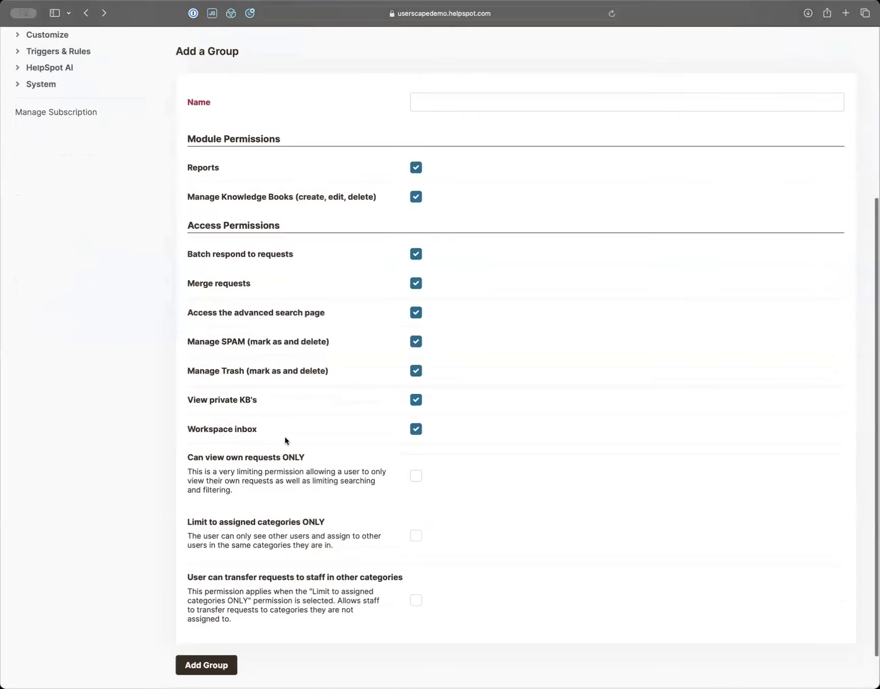
pyautogui.scroll(-1, 286, 441)
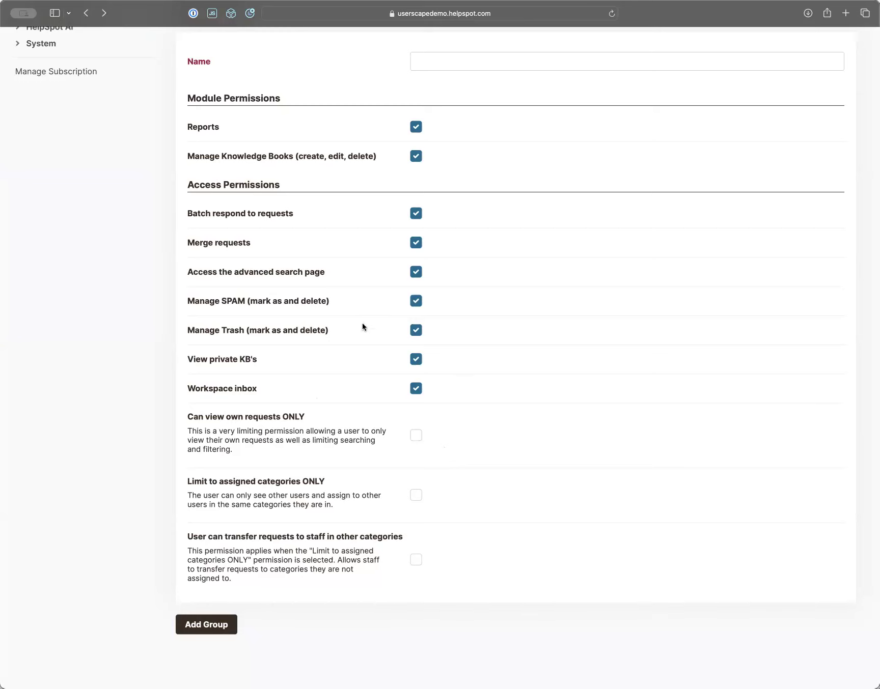
pyautogui.scroll(4, 293, 333)
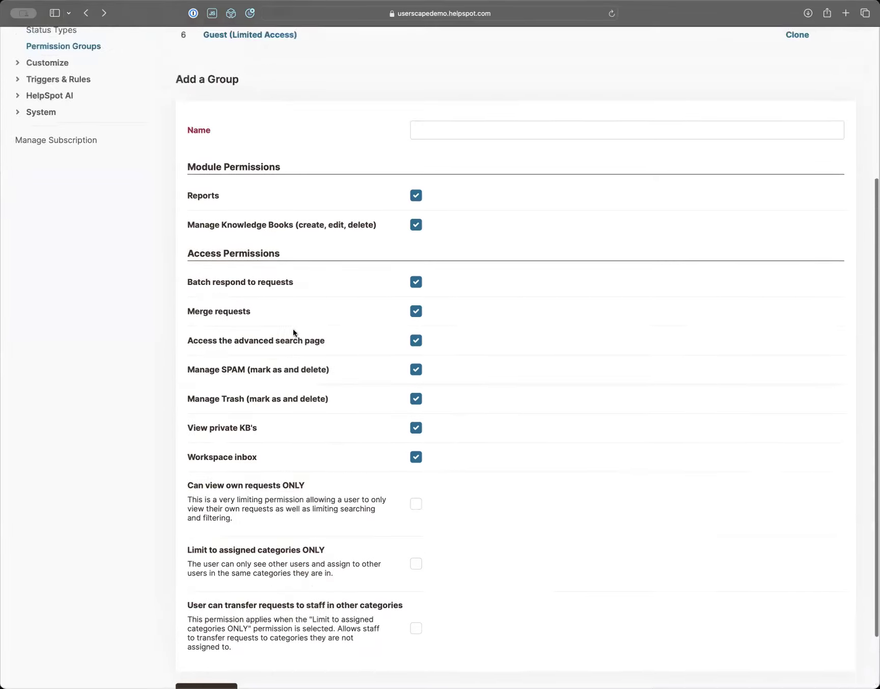
pyautogui.scroll(2, 293, 330)
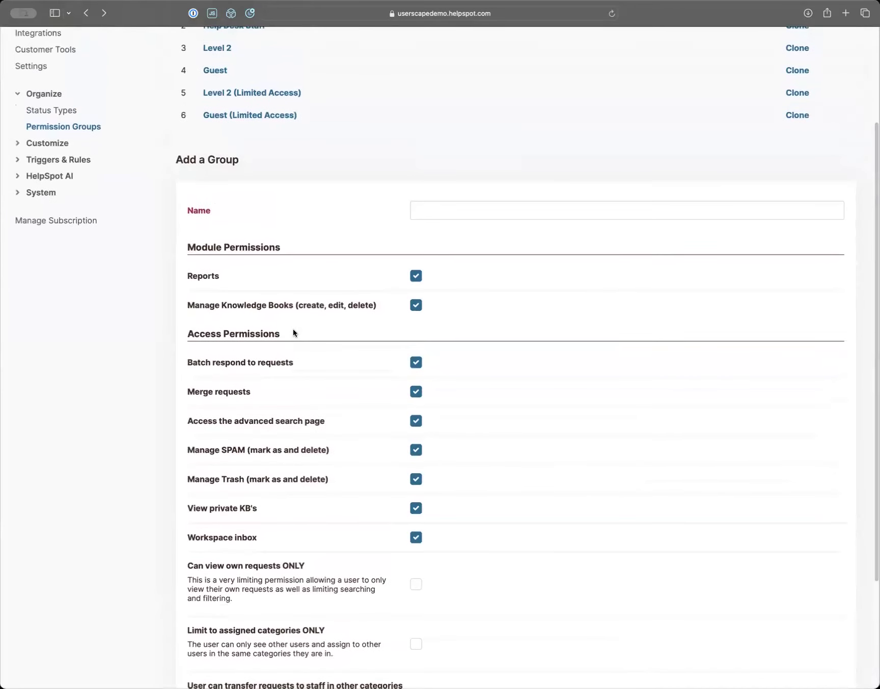
pyautogui.scroll(4, 280, 380)
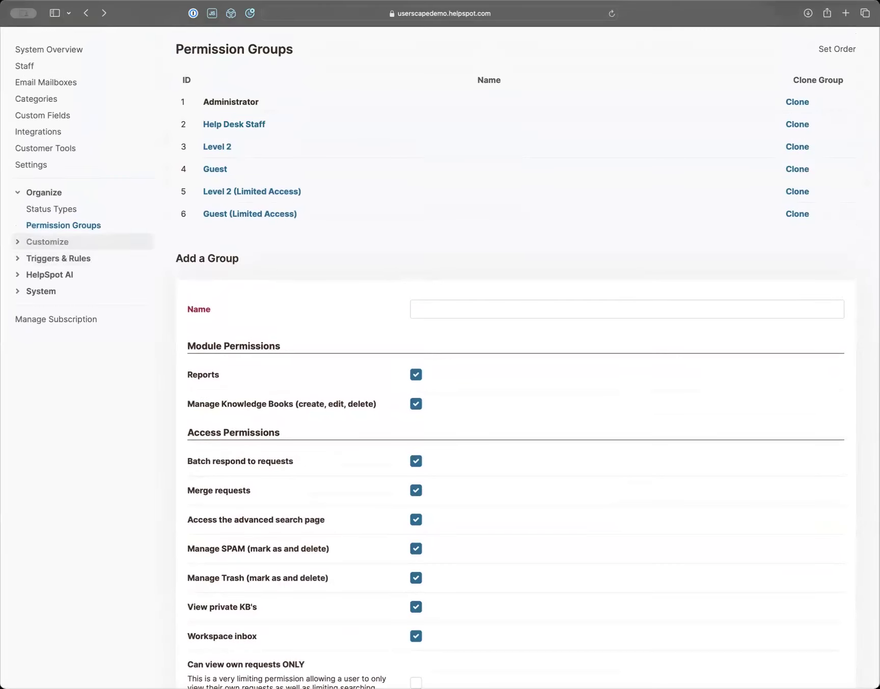
# - Examine the Customer Support mailbox configuration, including its connection settings, auto reply, outbound email and email templates
pyautogui.click(71, 90)
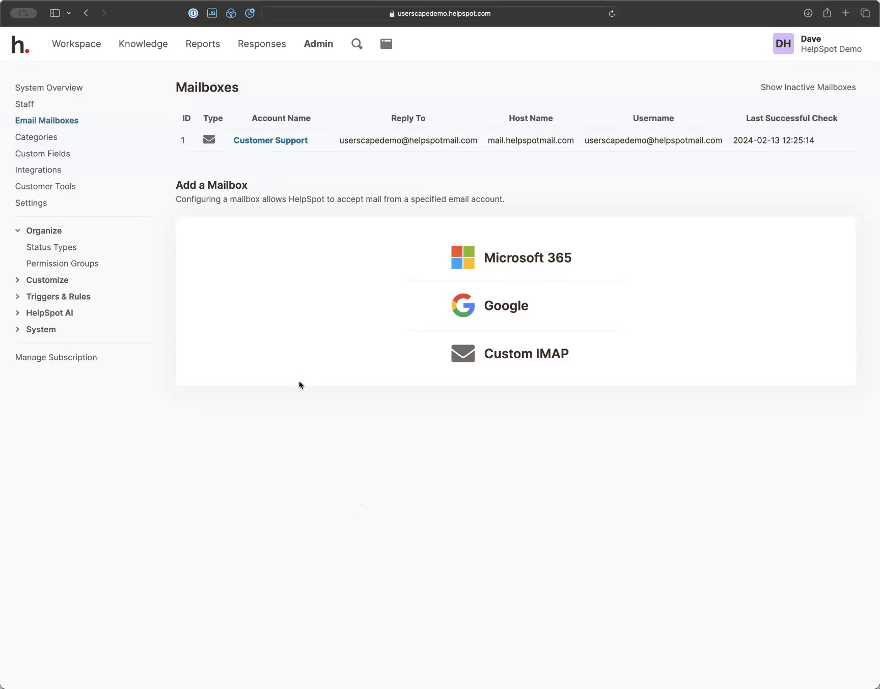
pyautogui.click(270, 144)
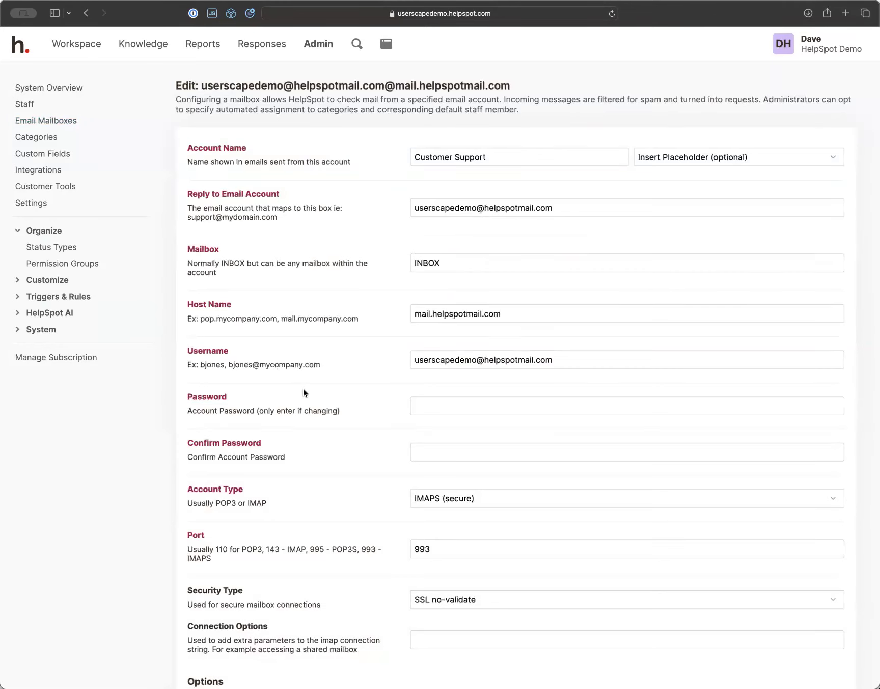
pyautogui.scroll(-5, 301, 394)
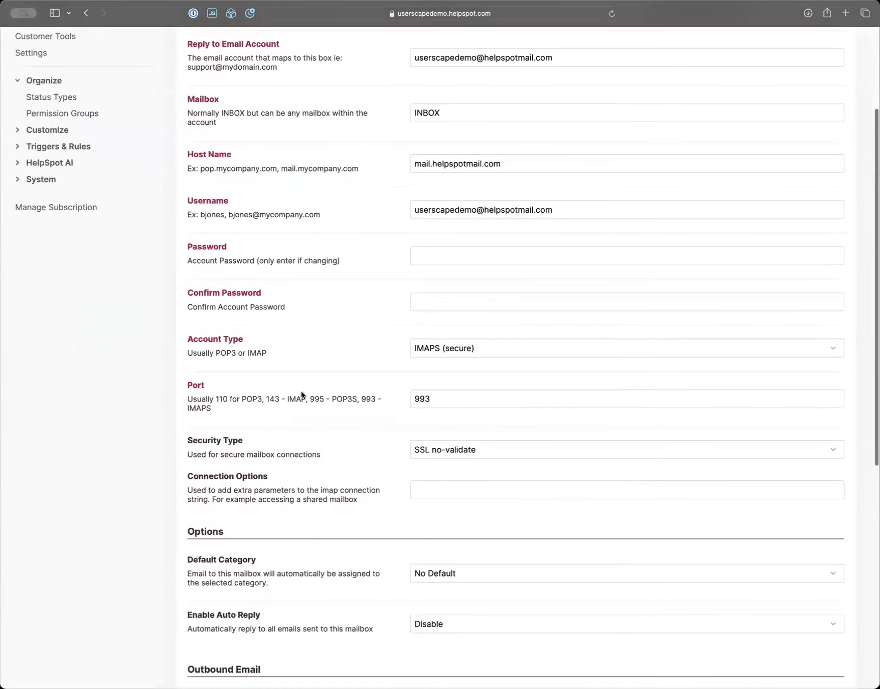
pyautogui.scroll(-2, 301, 393)
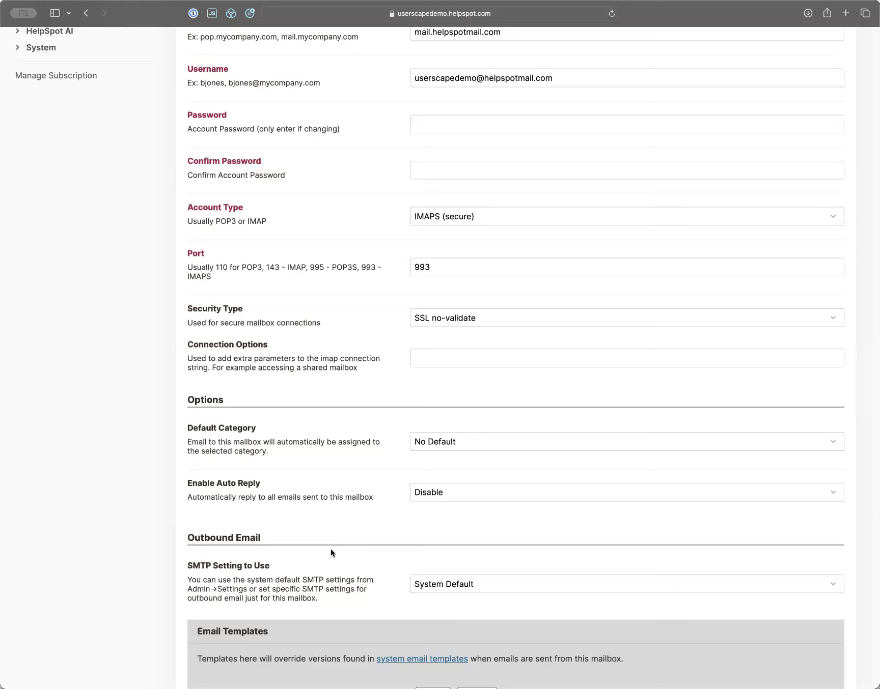
pyautogui.scroll(-8, 330, 553)
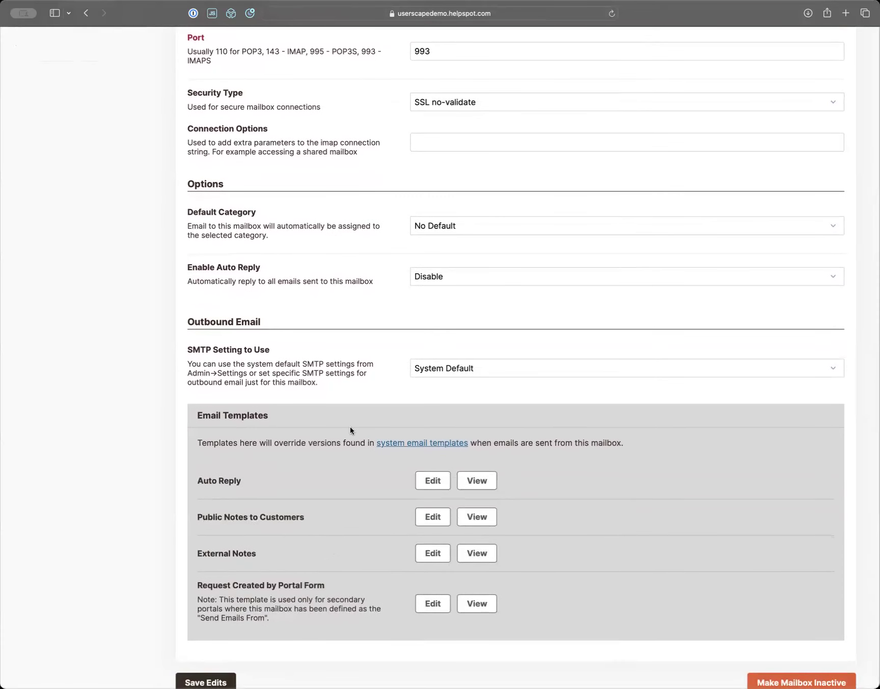
pyautogui.scroll(15, 350, 431)
pyautogui.scroll(1, 349, 430)
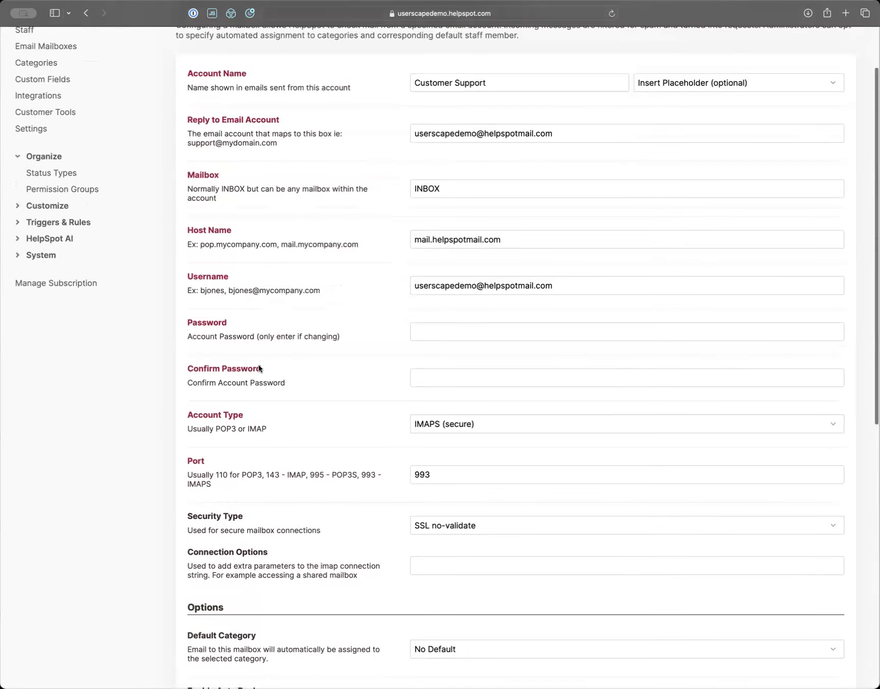
pyautogui.scroll(3, 321, 348)
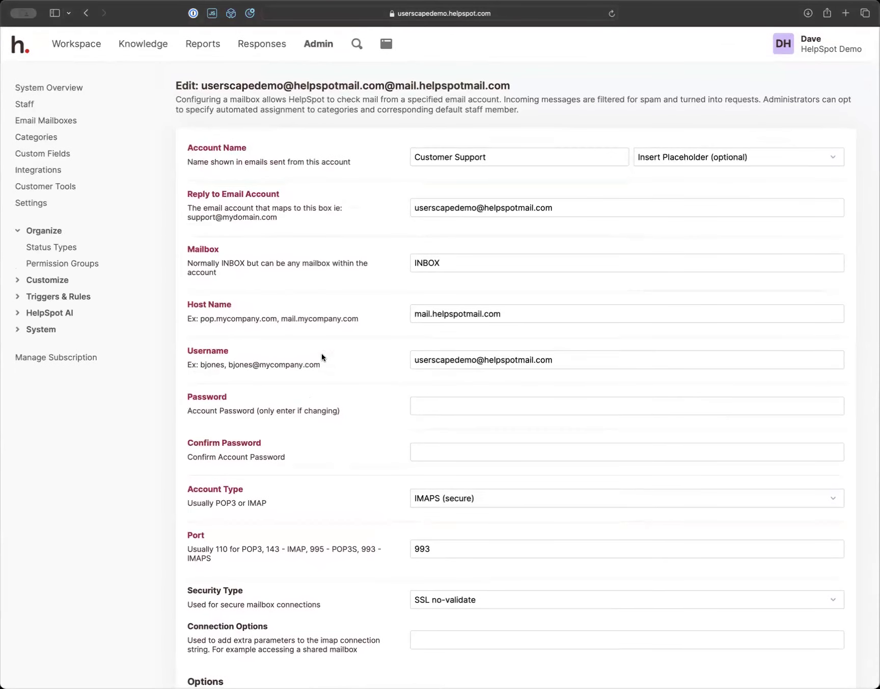
# - Open the Email Integration settings and examine the SMTP configuration and general email settings
pyautogui.click(19, 280)
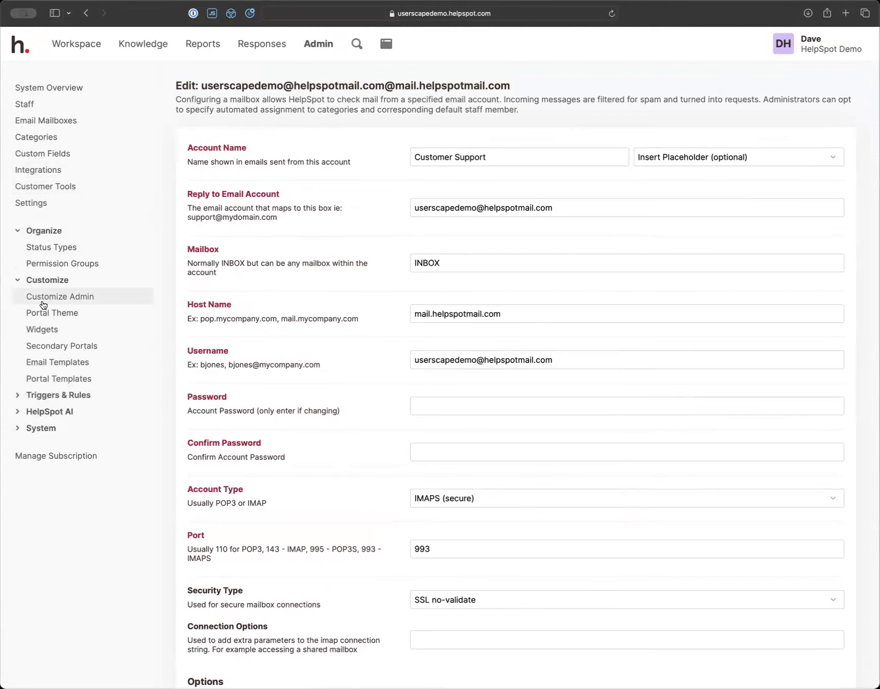
pyautogui.click(26, 206)
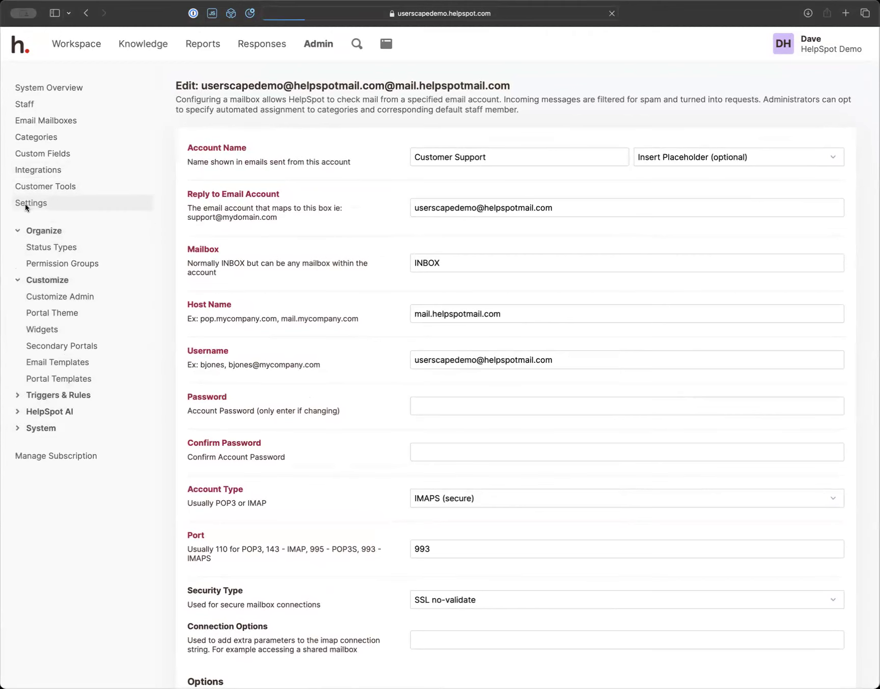
pyautogui.click(45, 236)
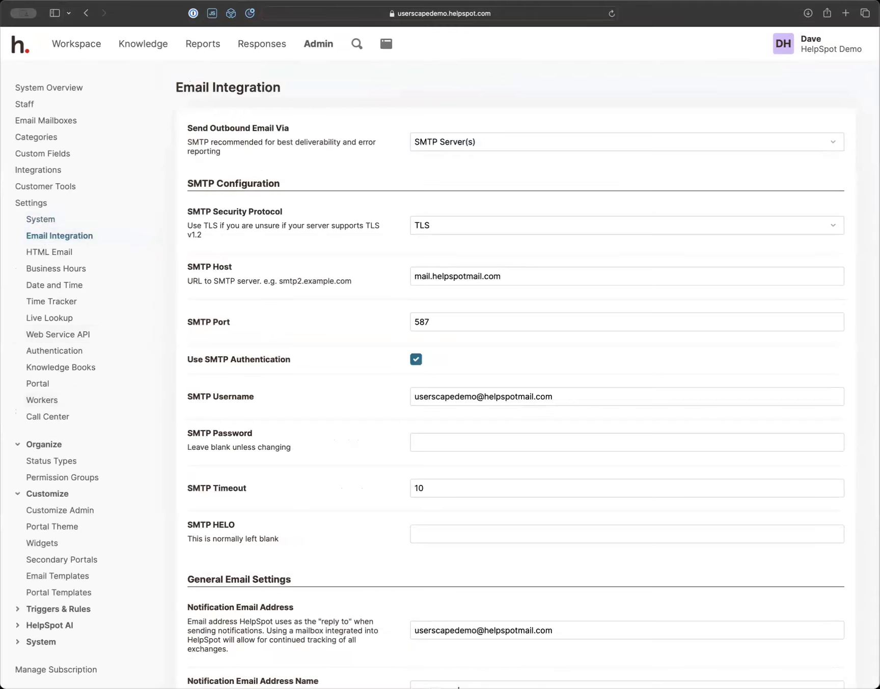
pyautogui.scroll(-5, 294, 529)
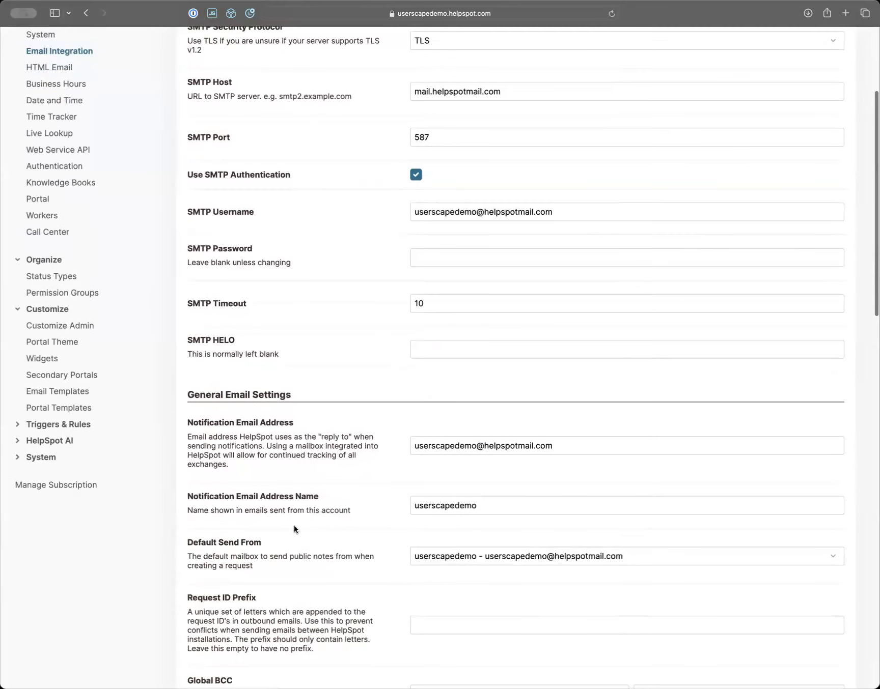
pyautogui.scroll(-5, 294, 528)
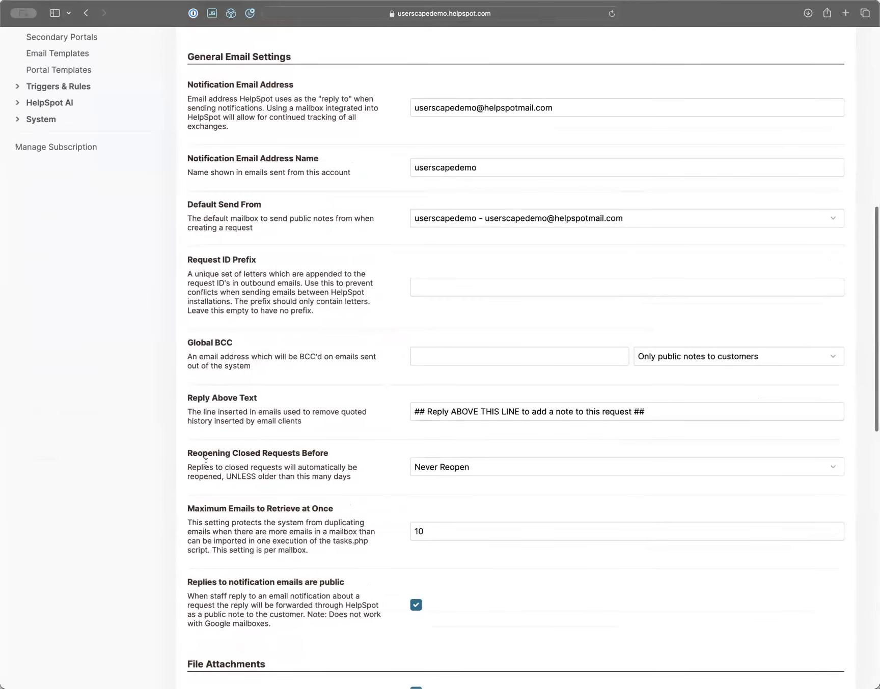
# - Examine the available time limits for Reopening Closed Requests Before without choosing a different one
pyautogui.moveTo(186, 453); pyautogui.dragTo(329, 456)
pyautogui.click(292, 481)
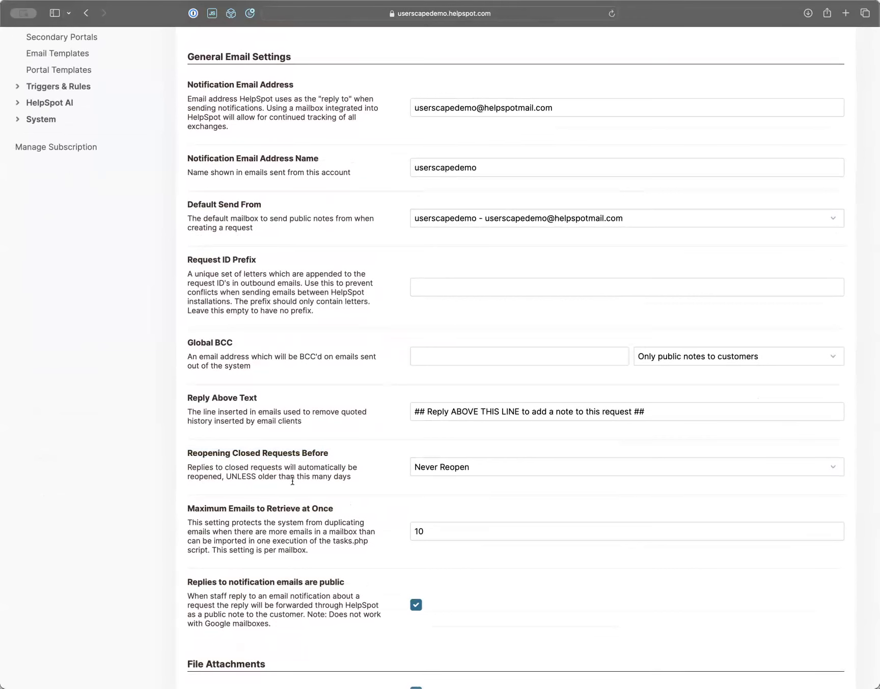
pyautogui.click(439, 466)
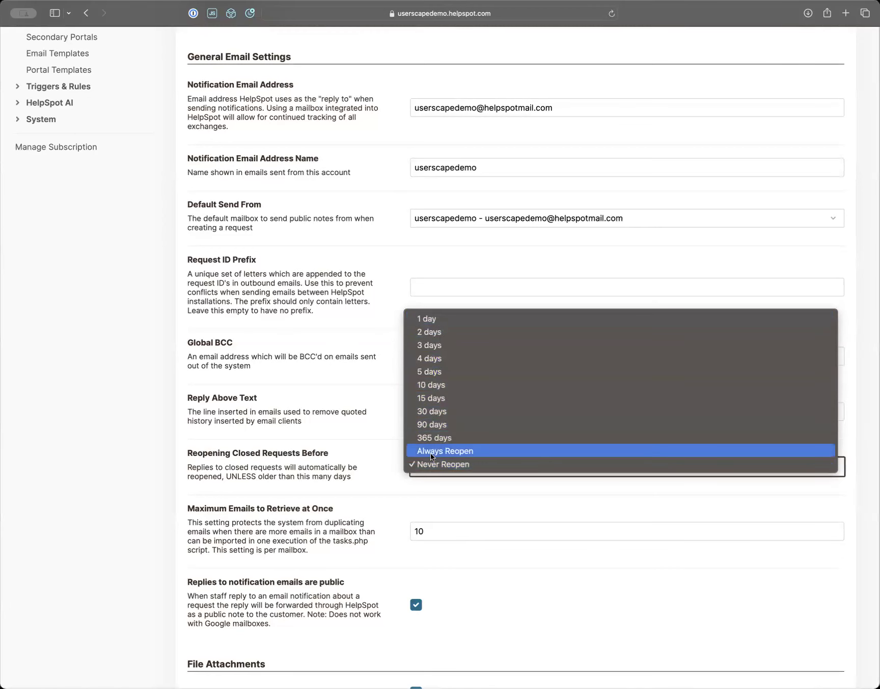
pyautogui.click(356, 478)
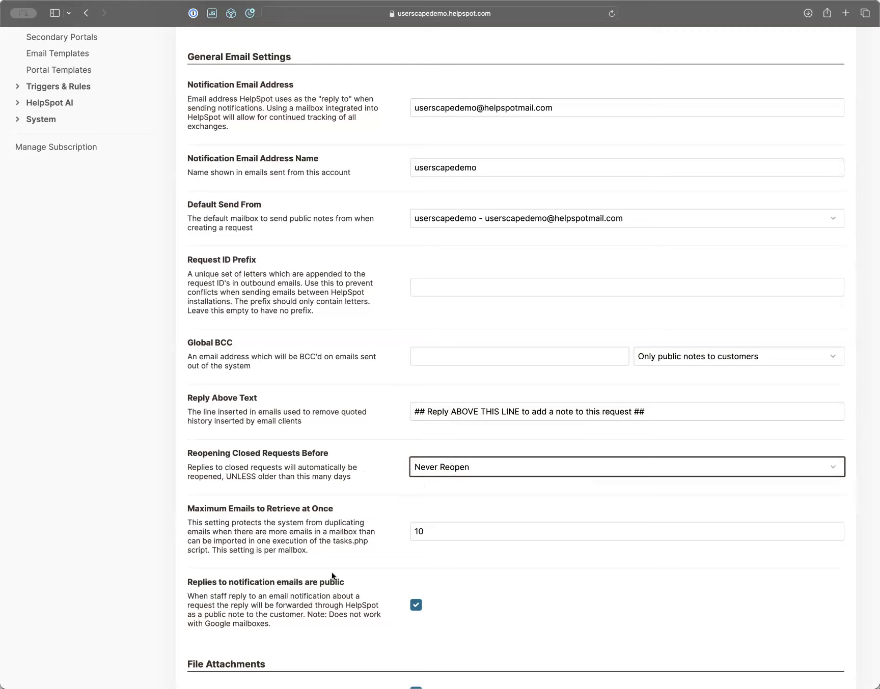
# - Examine the setting for public replies to notification emails, along with the file attachment and spam filter settings
pyautogui.scroll(-2, 331, 573)
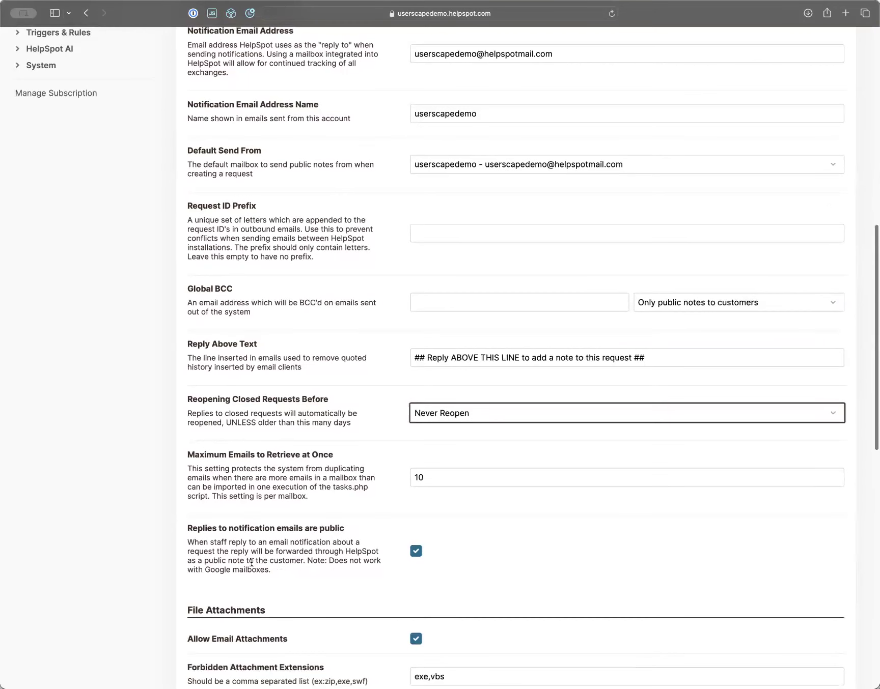
pyautogui.scroll(-2, 219, 545)
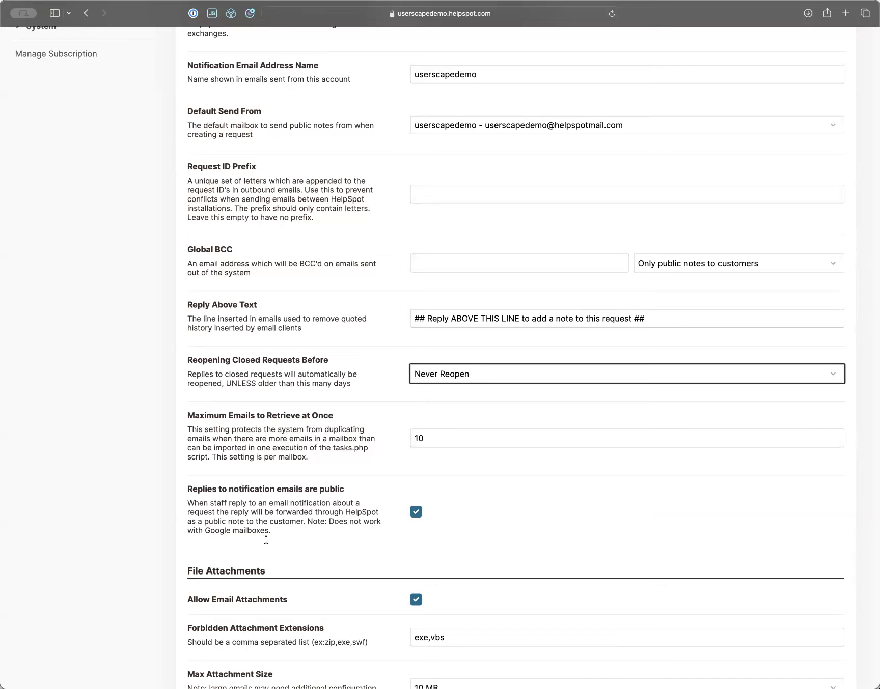
pyautogui.scroll(2, 204, 502)
pyautogui.scroll(-5, 204, 502)
pyautogui.scroll(-4, 204, 502)
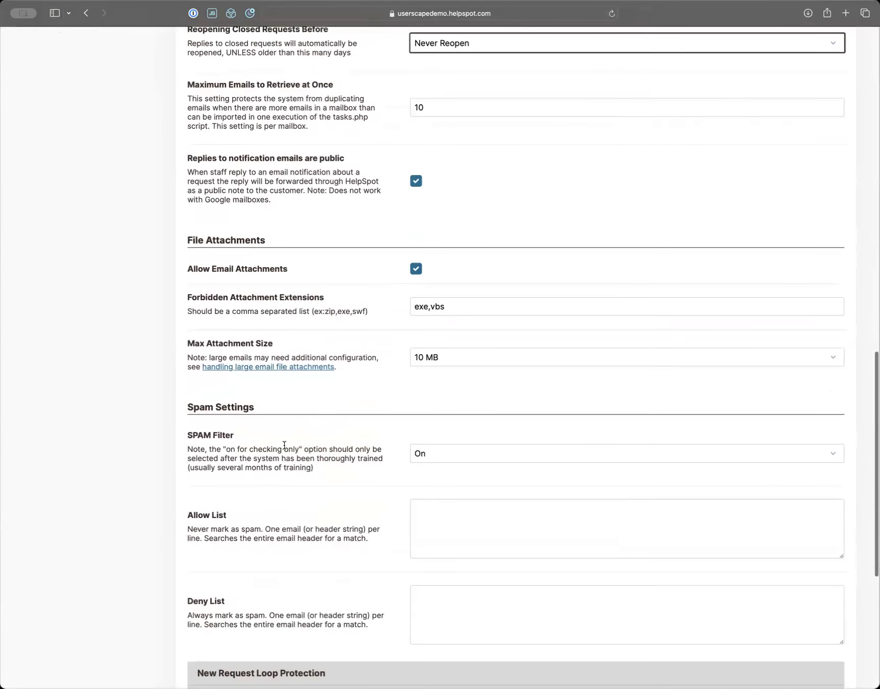
pyautogui.scroll(1, 182, 525)
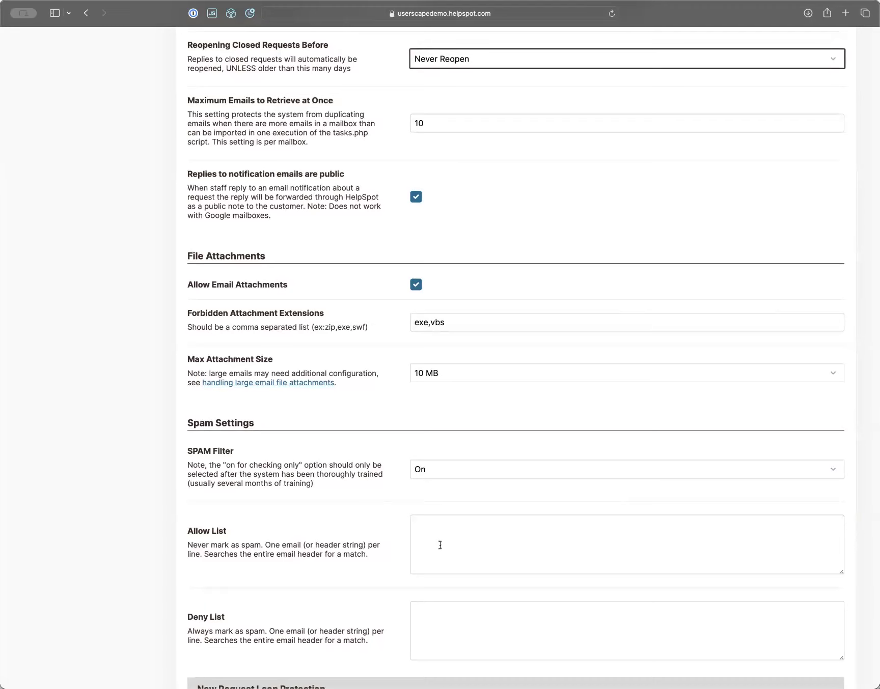
# - Inspect the Deny List and Allow List fields in the spam settings without entering anything
pyautogui.click(437, 640)
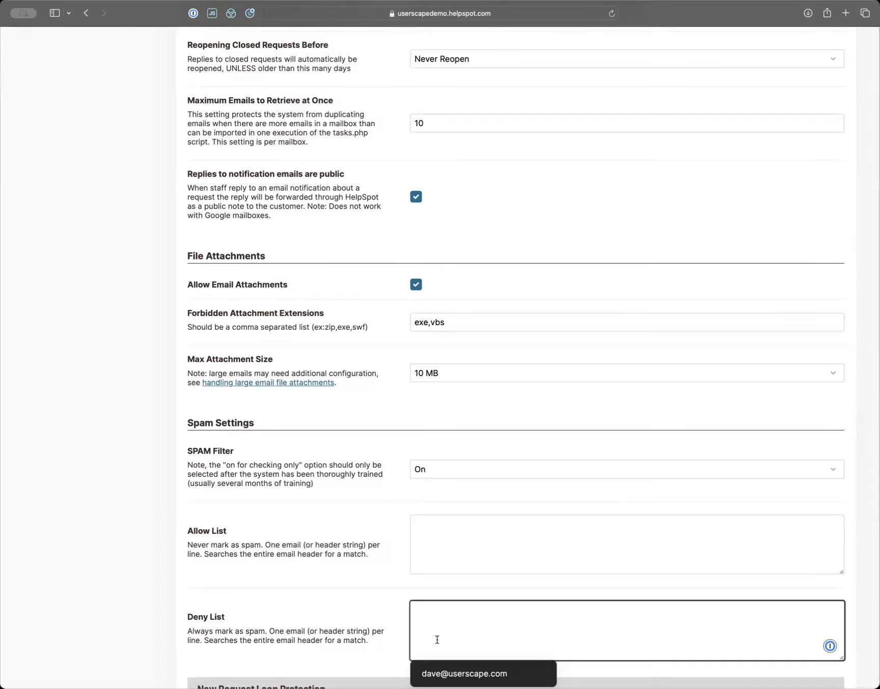
pyautogui.click(443, 549)
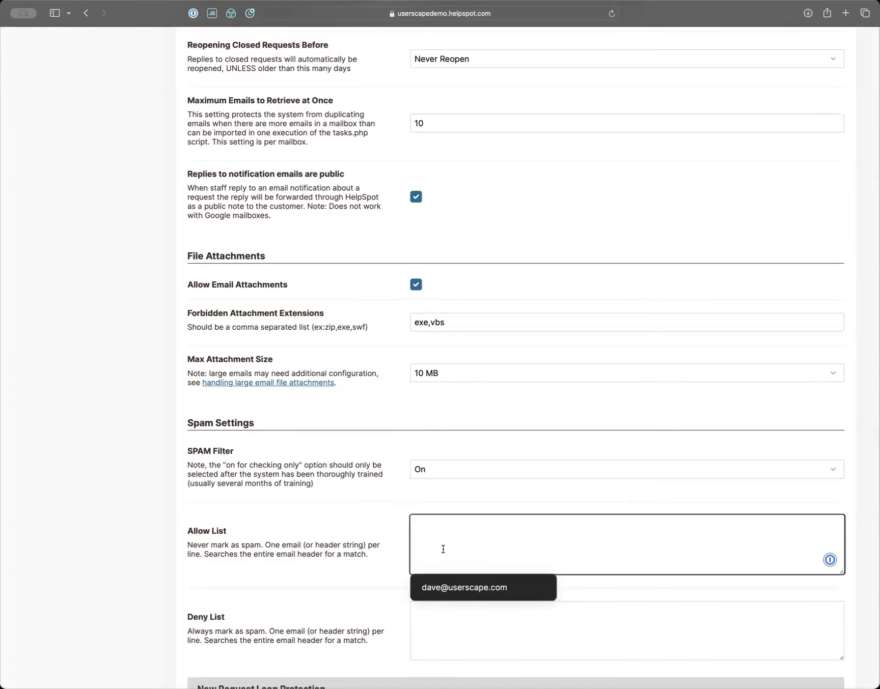
pyautogui.click(309, 560)
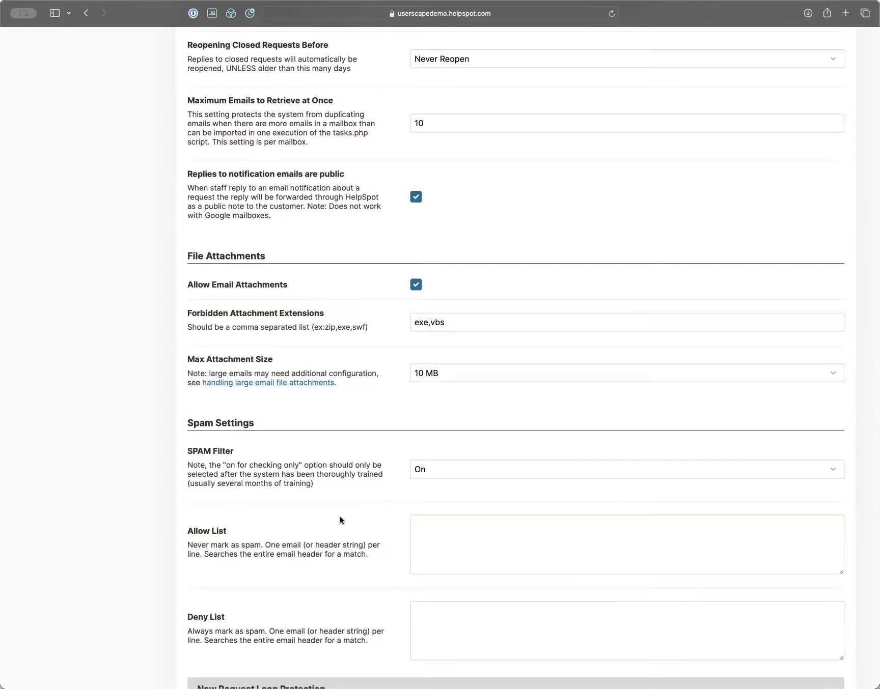
pyautogui.scroll(1, 340, 516)
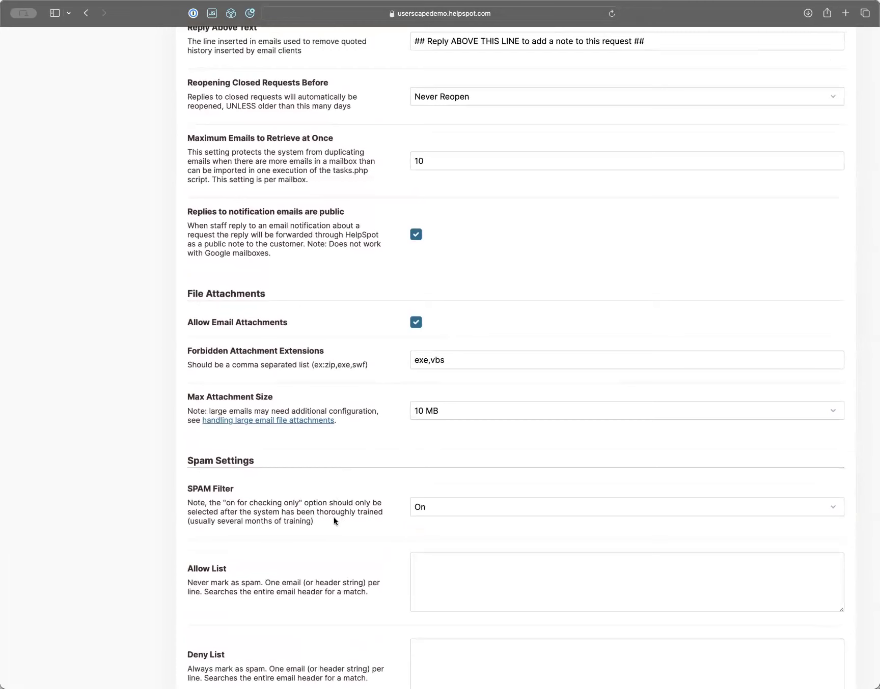
# - Leave the Email Integration settings and open the Email Mailboxes page
pyautogui.scroll(15, 333, 517)
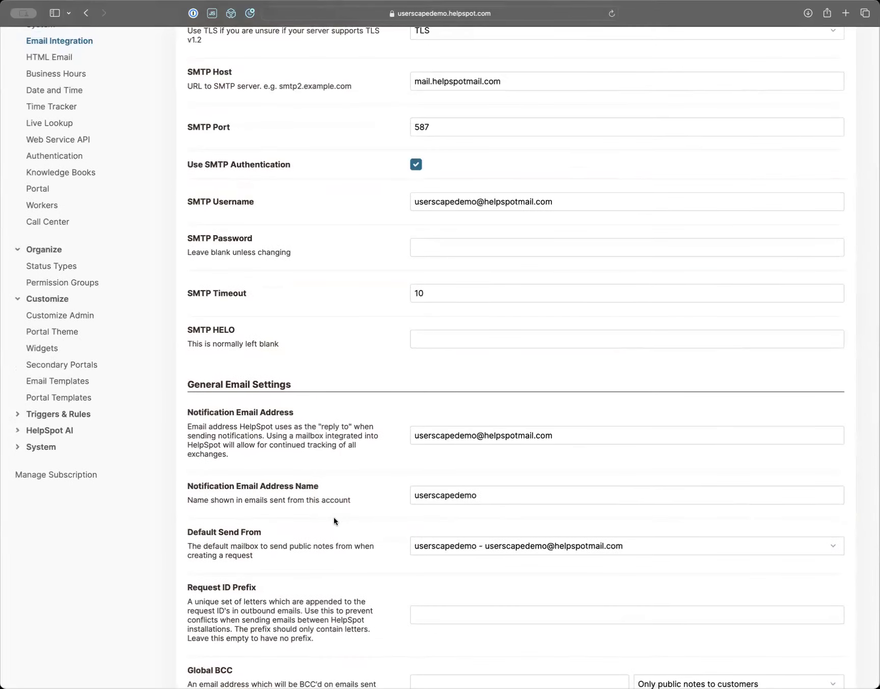
pyautogui.scroll(5, 333, 518)
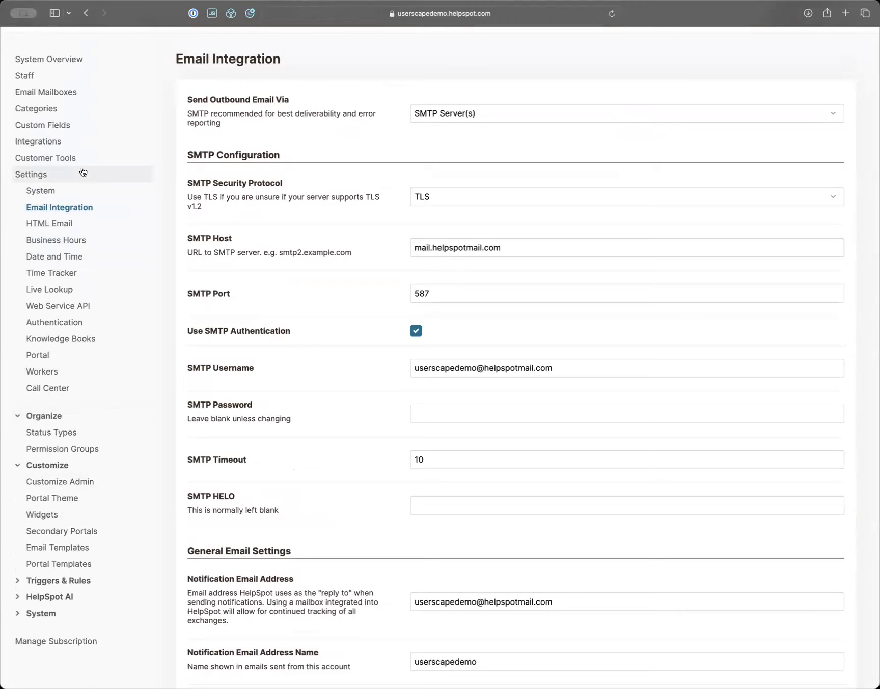
pyautogui.click(48, 91)
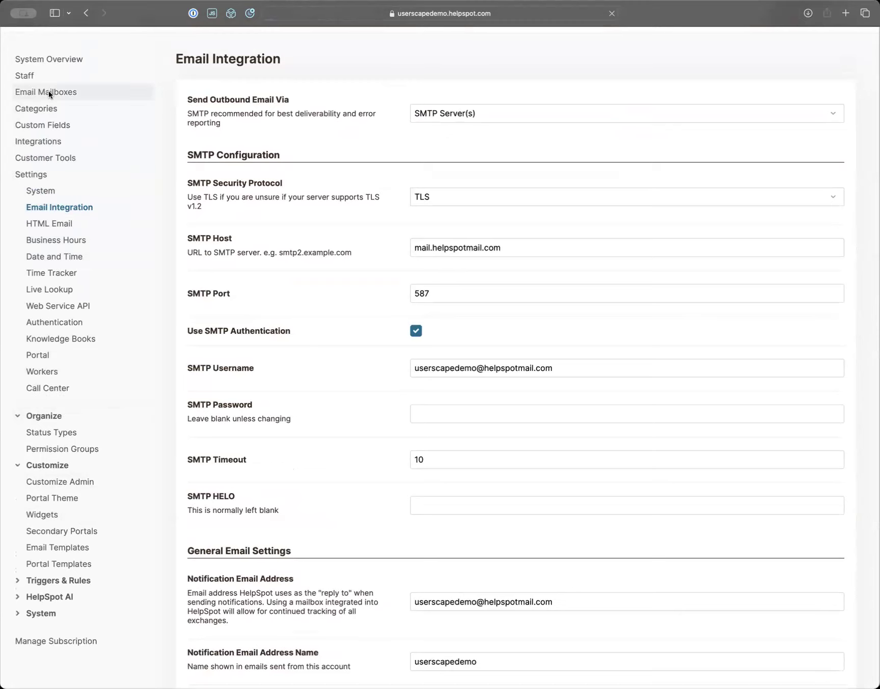
# - Open the Customer Support mailbox, review its options and view its Auto Reply email template, then close the preview
pyautogui.click(275, 139)
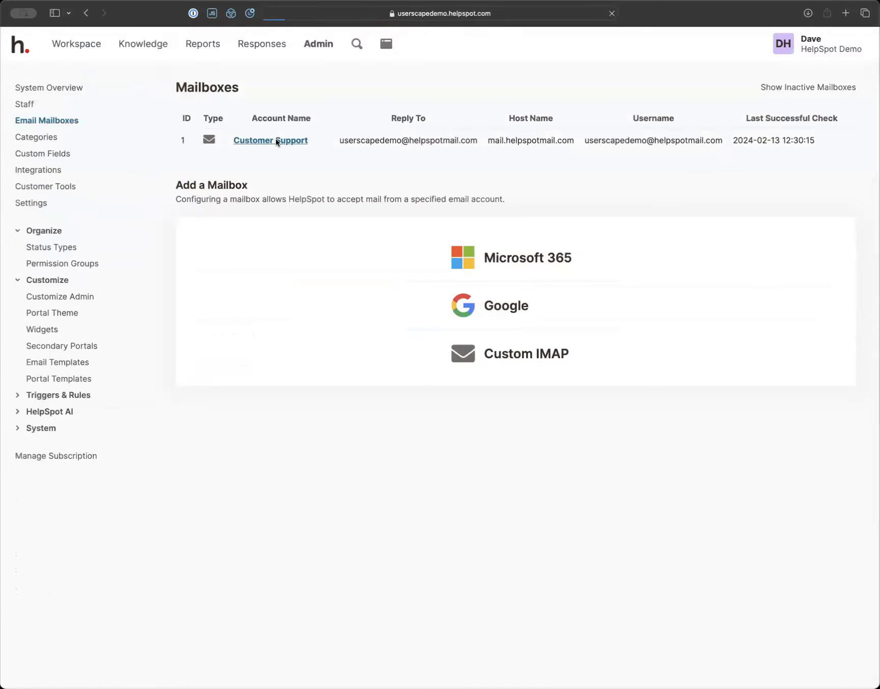
pyautogui.scroll(-10, 293, 375)
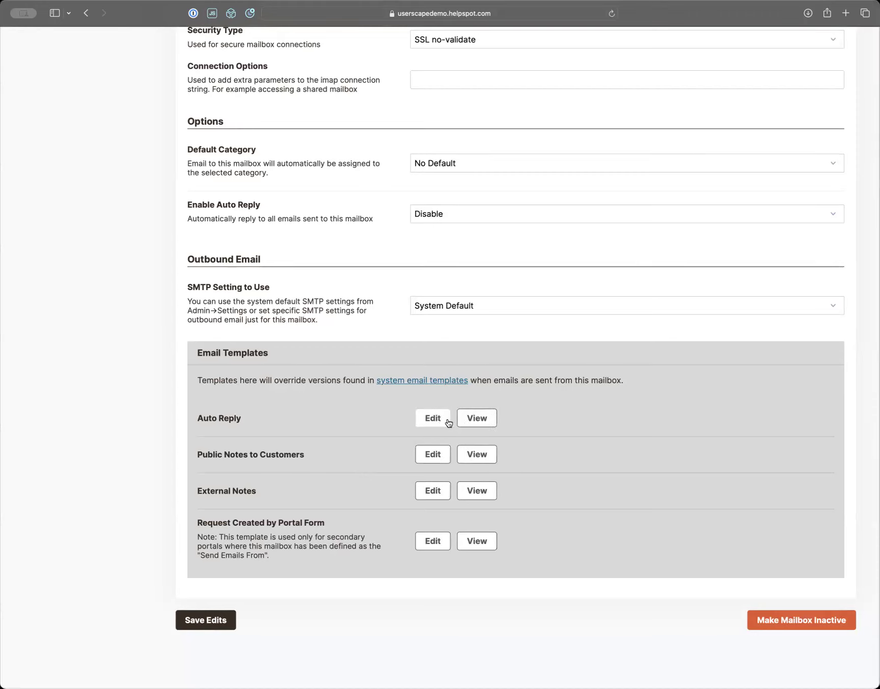
pyautogui.click(472, 424)
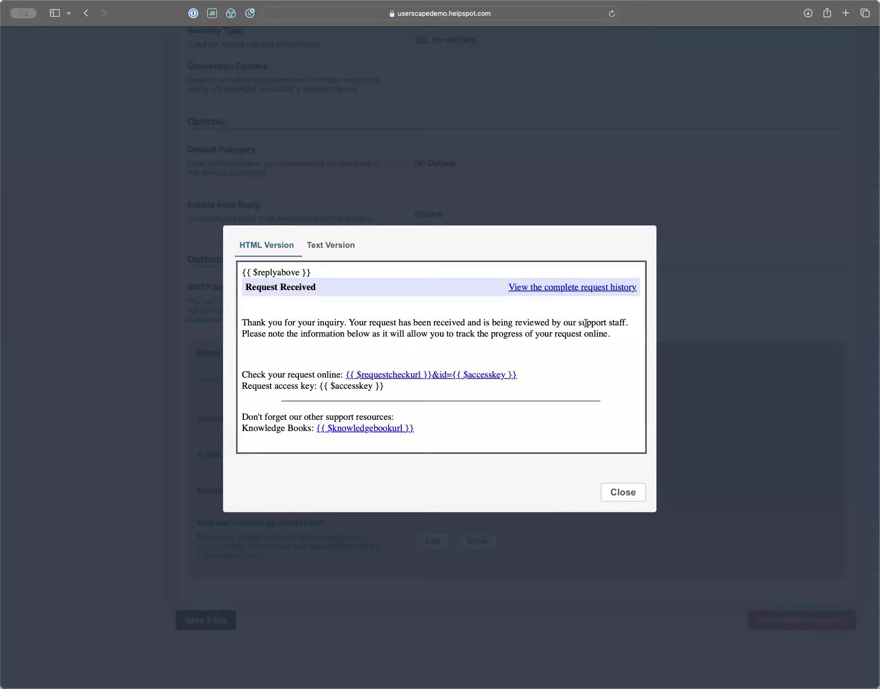
pyautogui.click(619, 492)
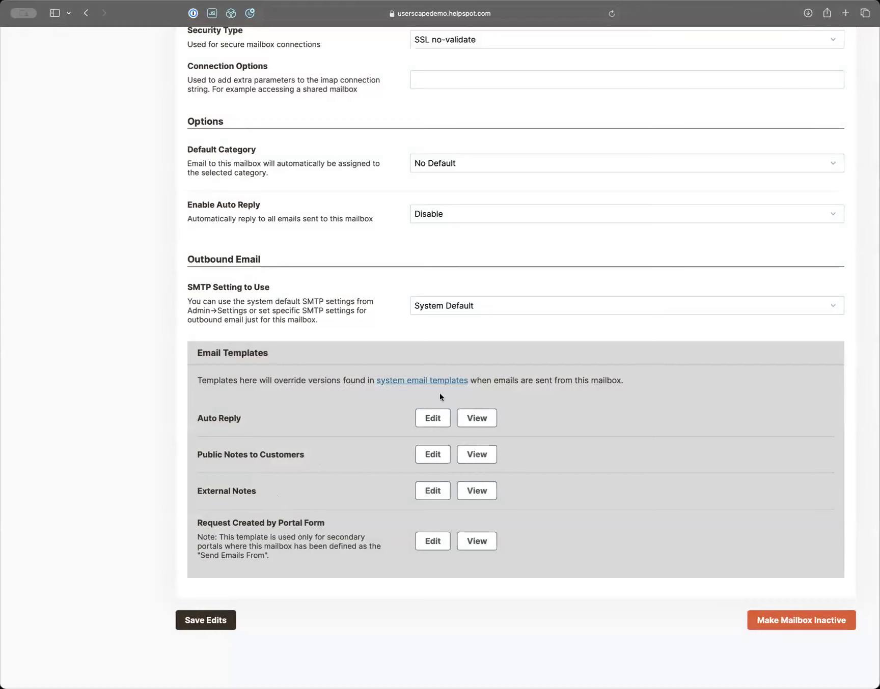
# - Open the system email templates and inspect the HTML and text versions of the Public Notes to Customers template, including the replyabove tag
pyautogui.click(432, 380)
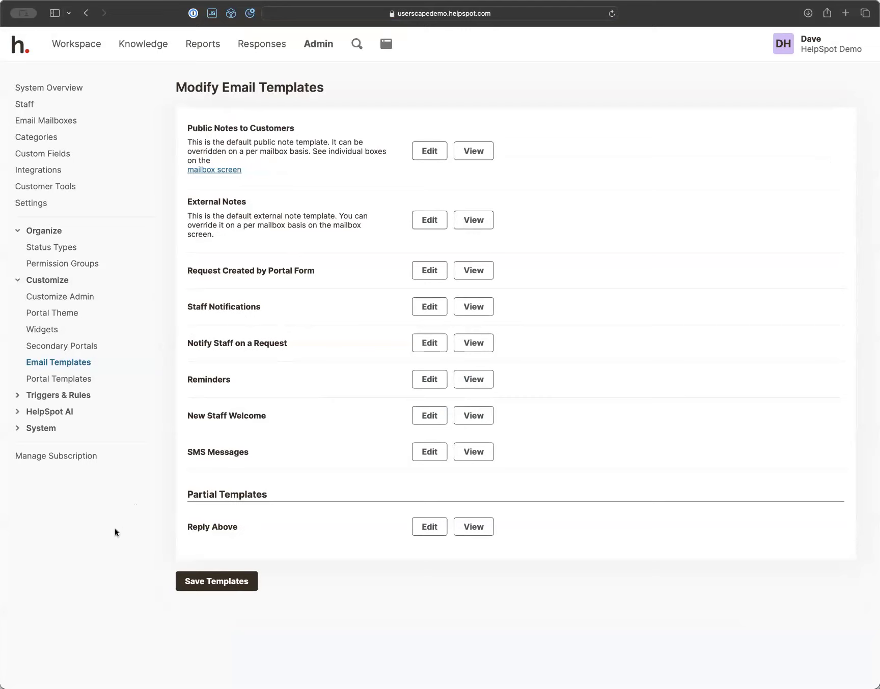
pyautogui.click(437, 158)
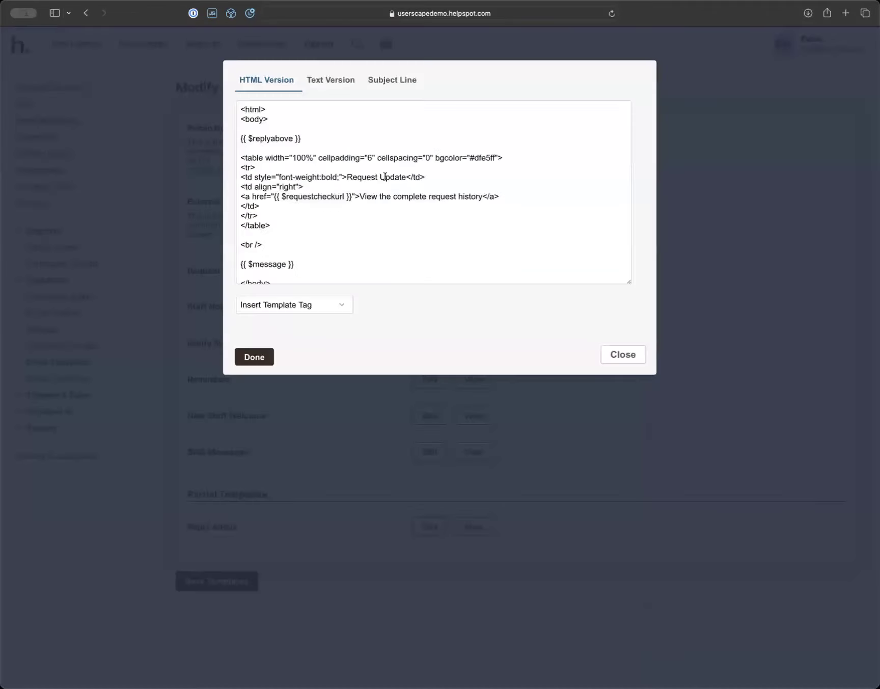
pyautogui.click(341, 79)
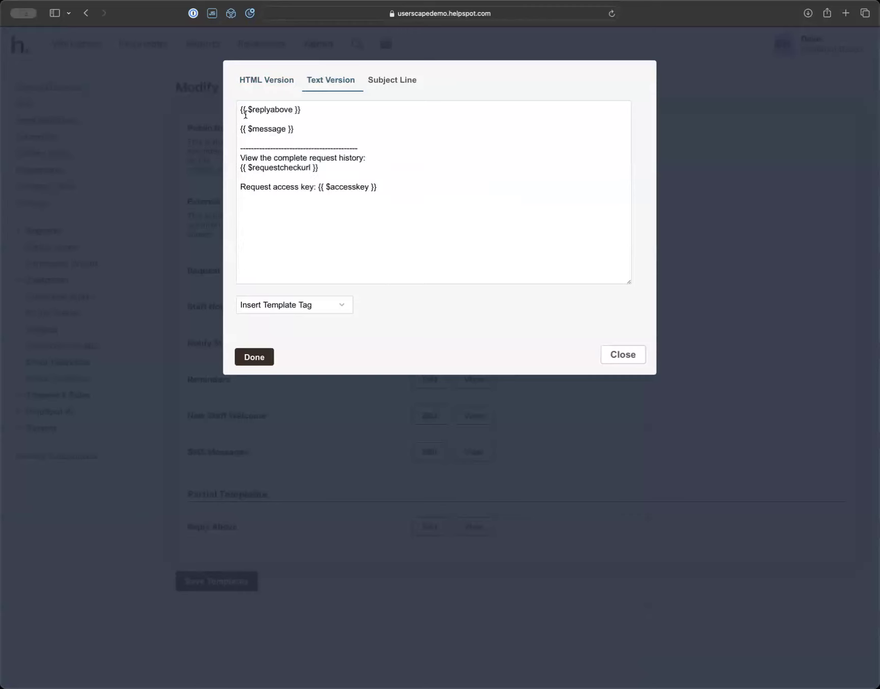
pyautogui.moveTo(316, 107); pyautogui.dragTo(237, 109)
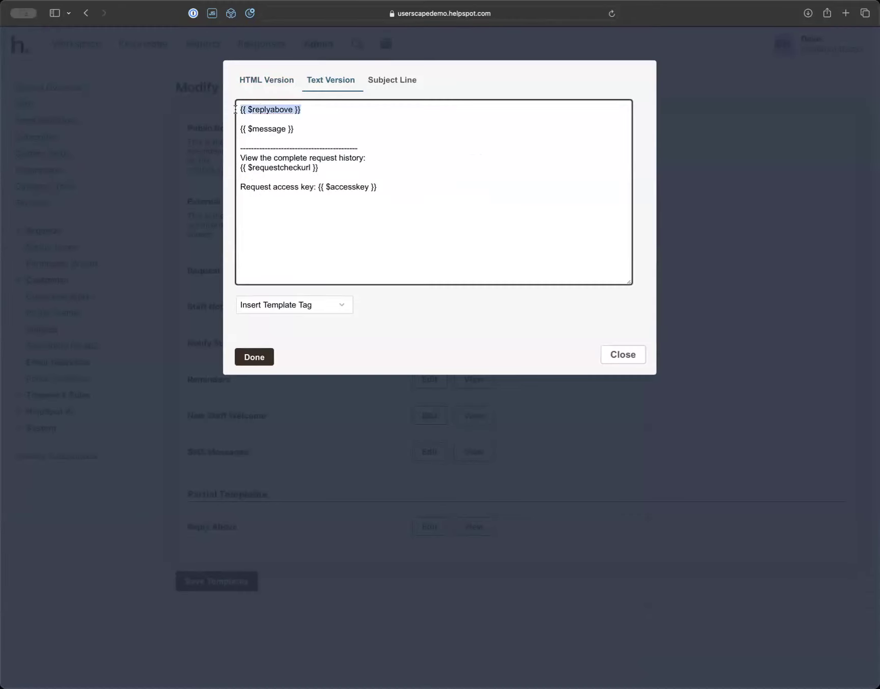
pyautogui.click(326, 119)
# - Examine the template tags available for the Public Notes to Customers text version and close the template without inserting one
pyautogui.click(310, 304)
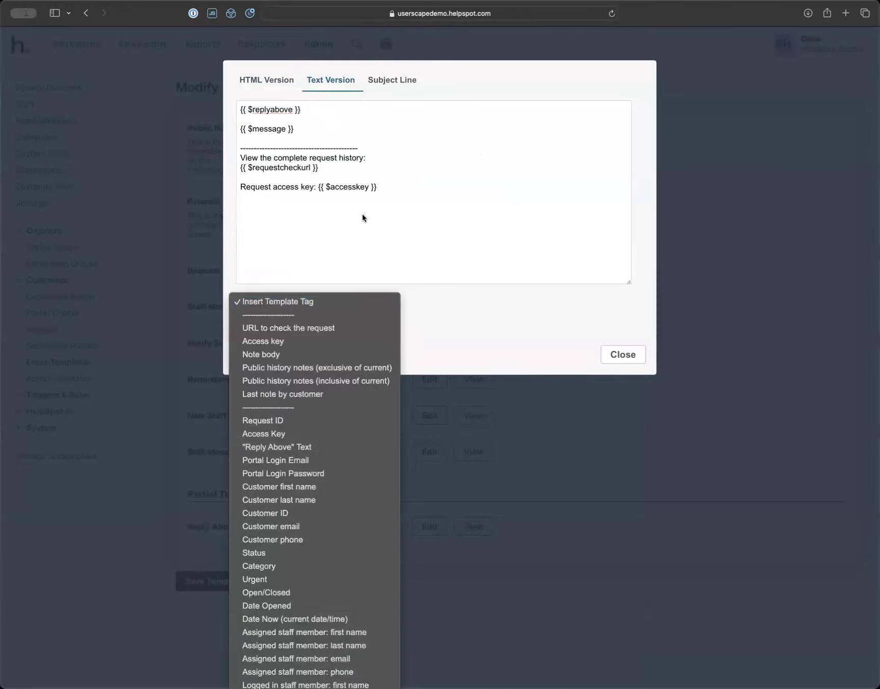
pyautogui.click(374, 199)
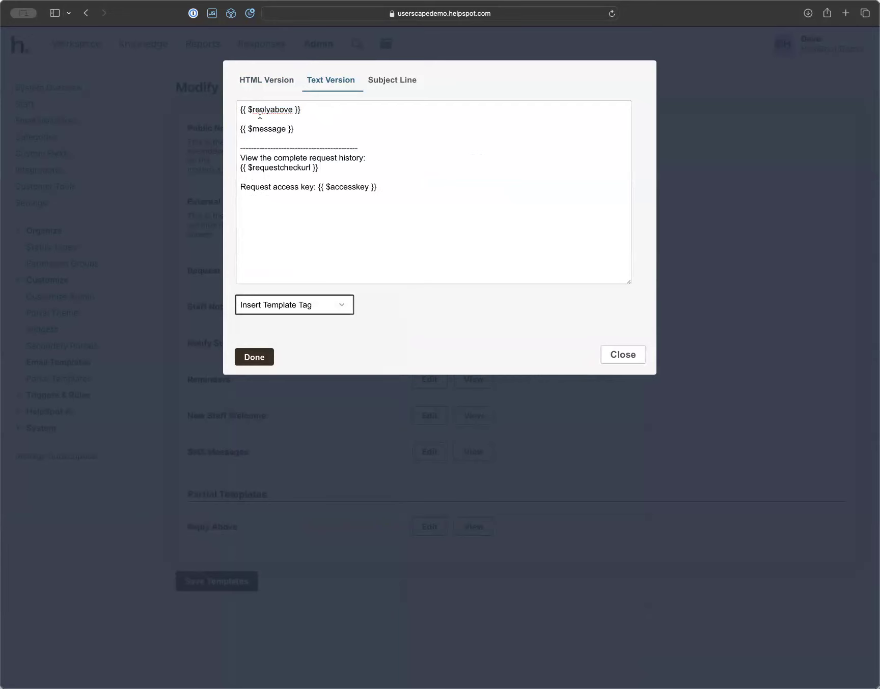
pyautogui.click(292, 306)
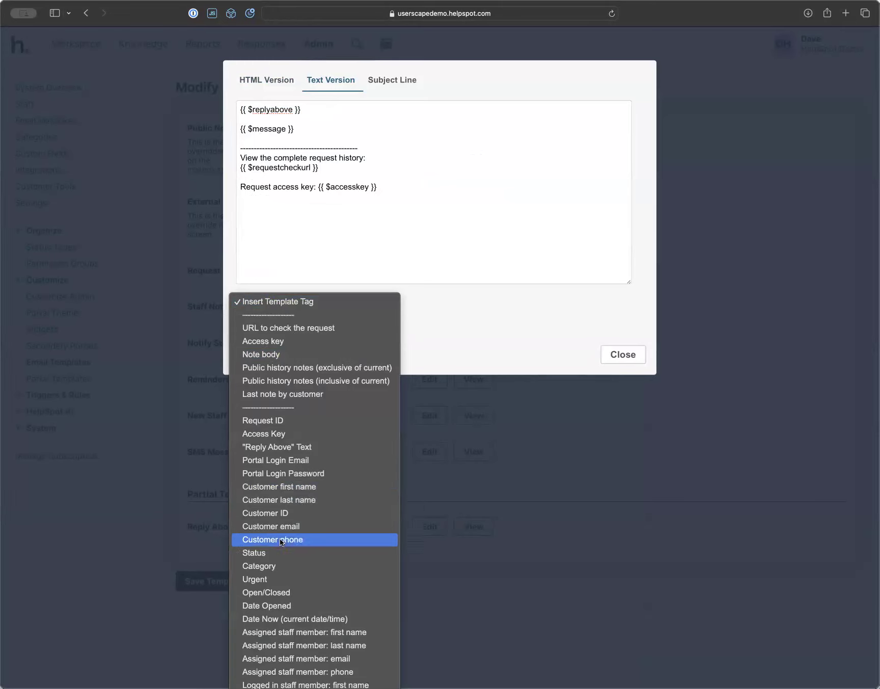
pyautogui.scroll(-2, 281, 539)
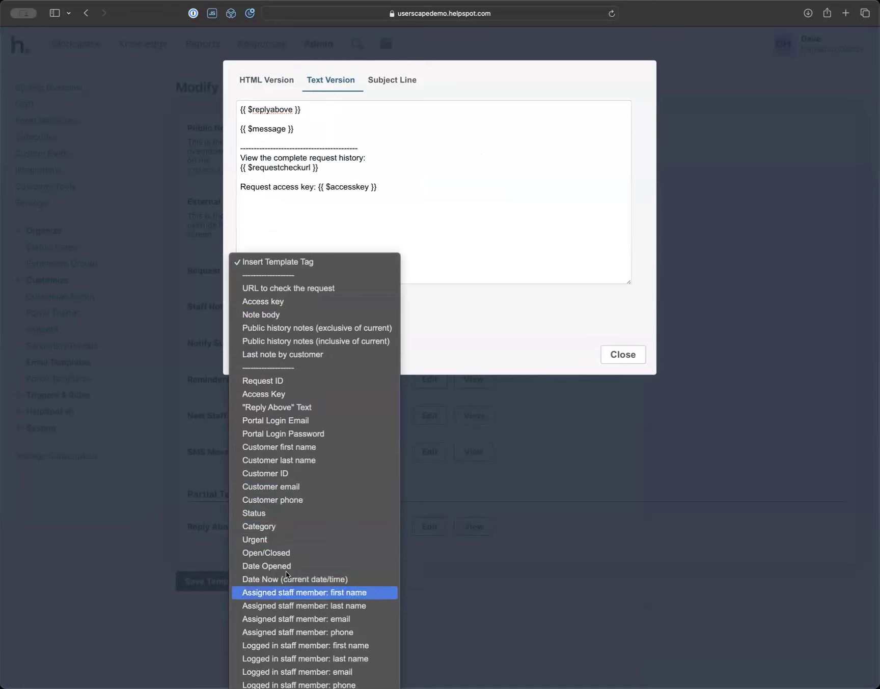
pyautogui.scroll(-2, 288, 583)
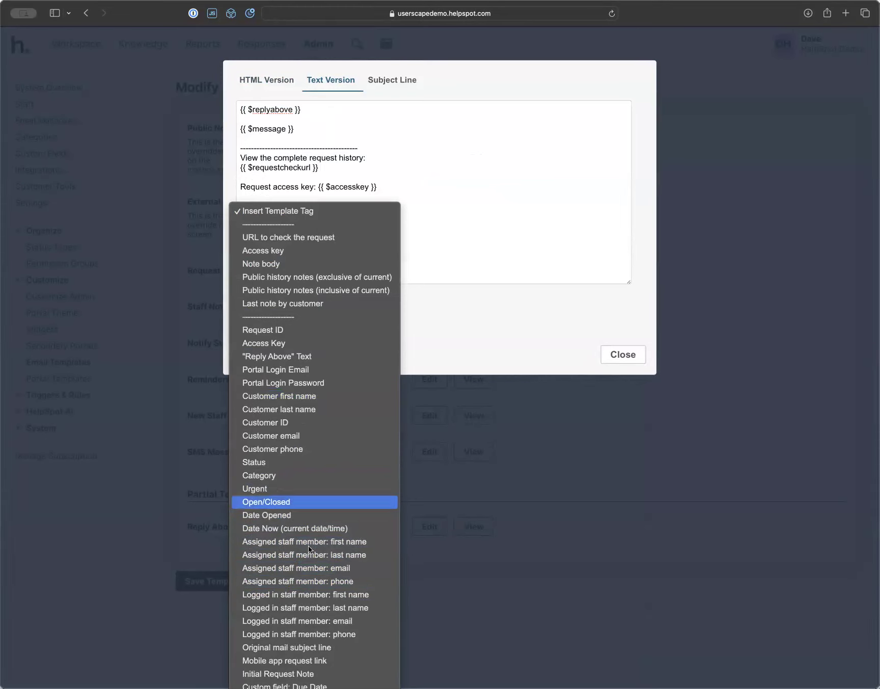
pyautogui.click(474, 321)
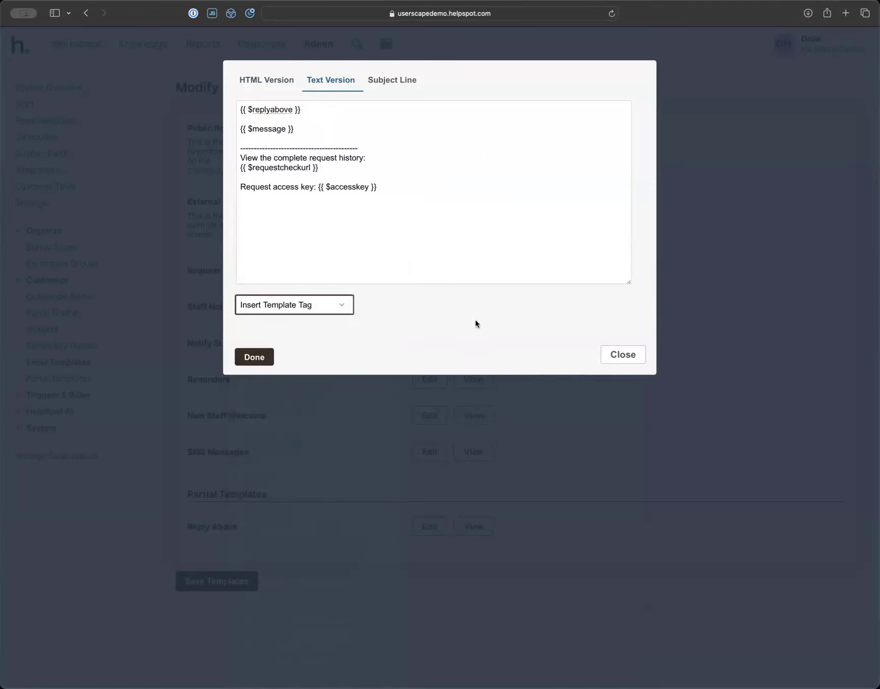
pyautogui.click(619, 356)
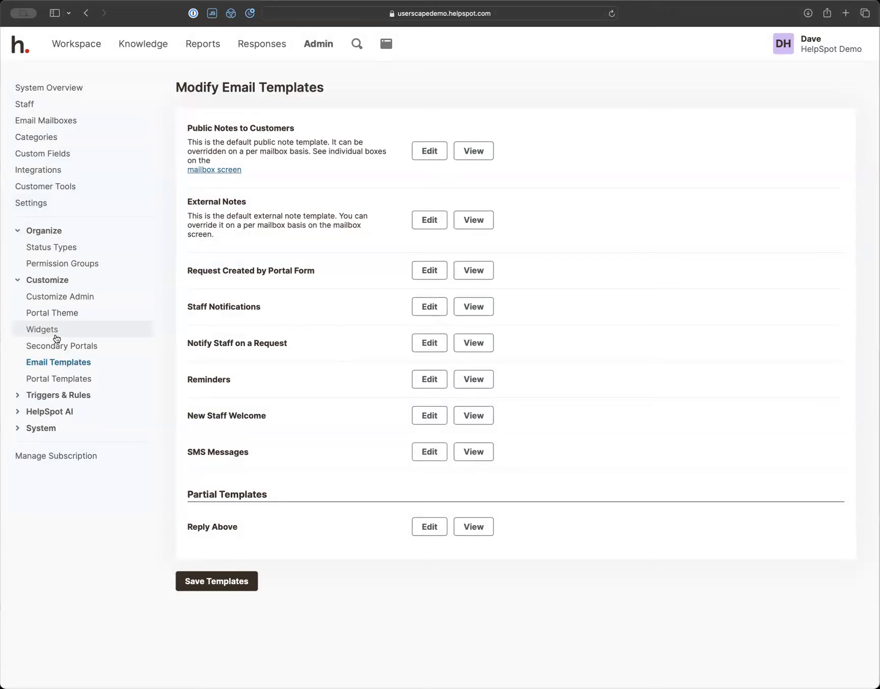
# - Leave the email templates and open the Triggers page within Triggers & Rules
pyautogui.click(61, 363)
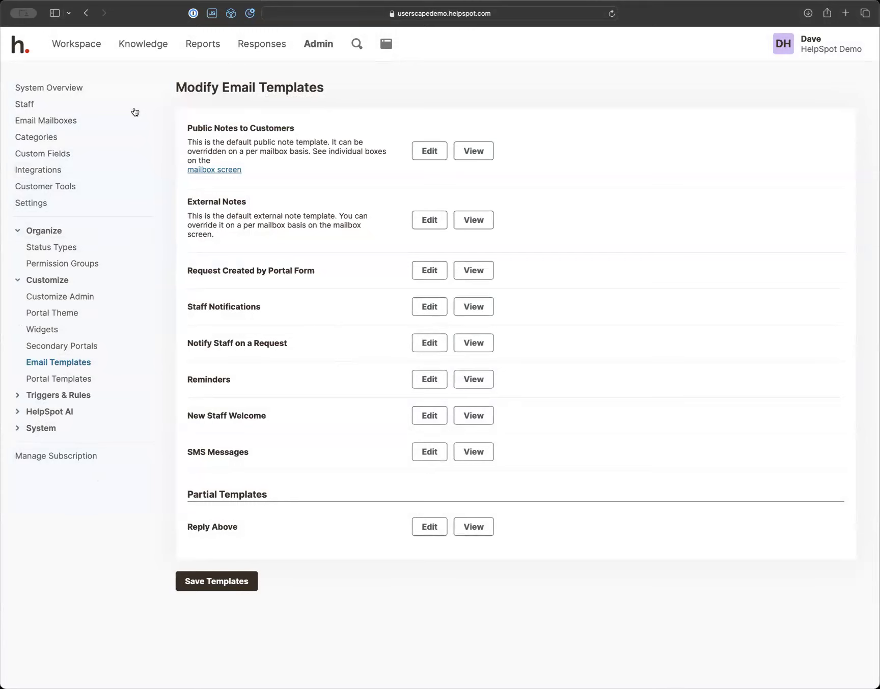
pyautogui.click(17, 402)
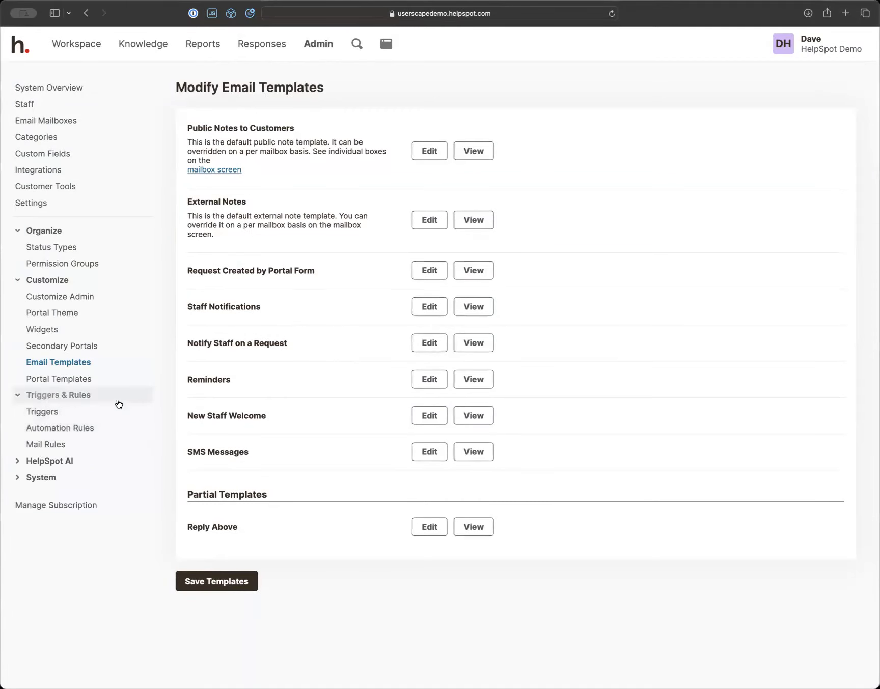
pyautogui.click(57, 412)
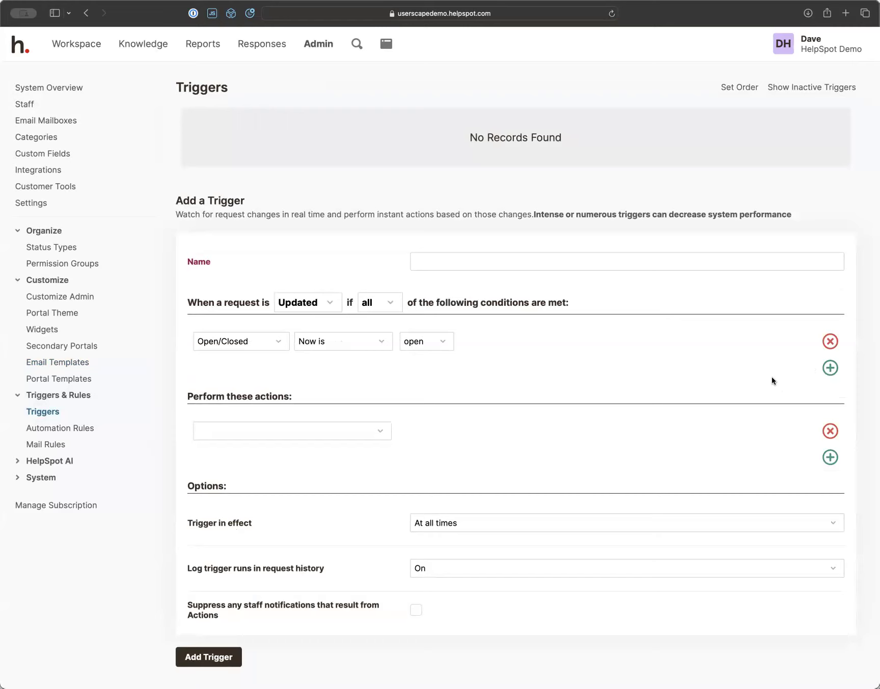
# - Add a second condition to the new trigger requiring that Urgency Now is urgent
pyautogui.click(828, 369)
pyautogui.click(255, 374)
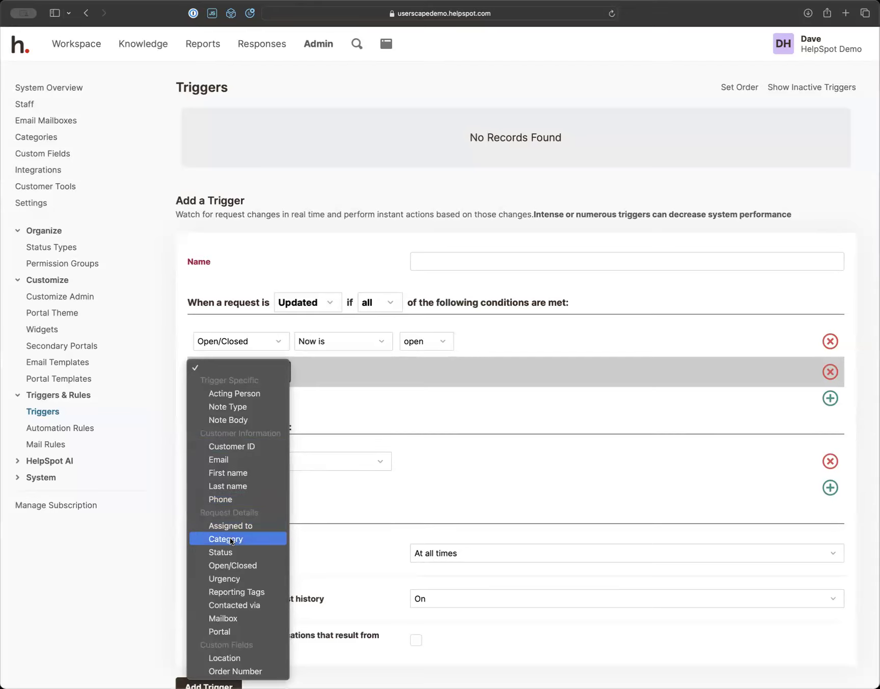
pyautogui.click(388, 383)
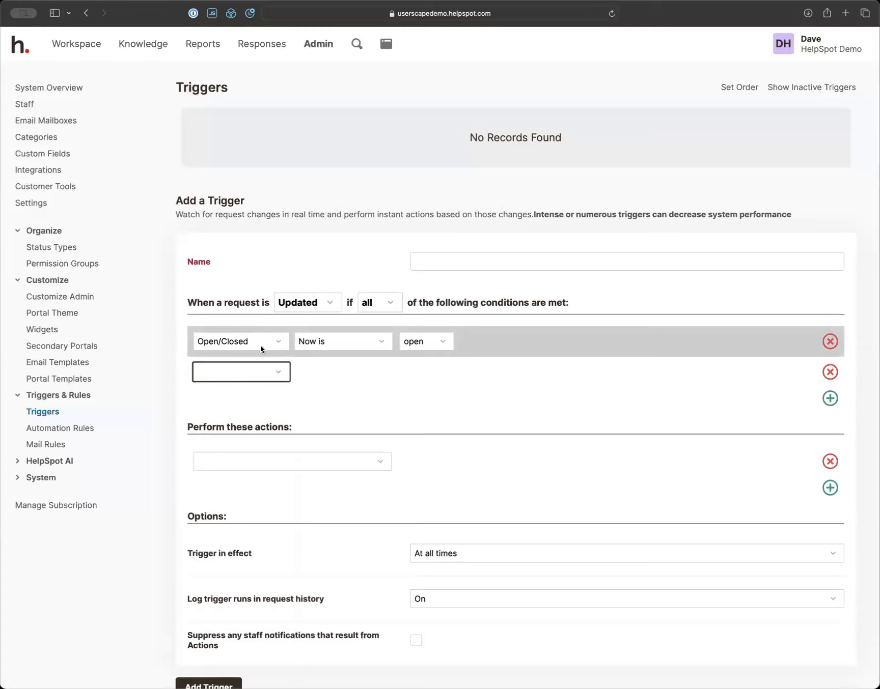
pyautogui.click(273, 375)
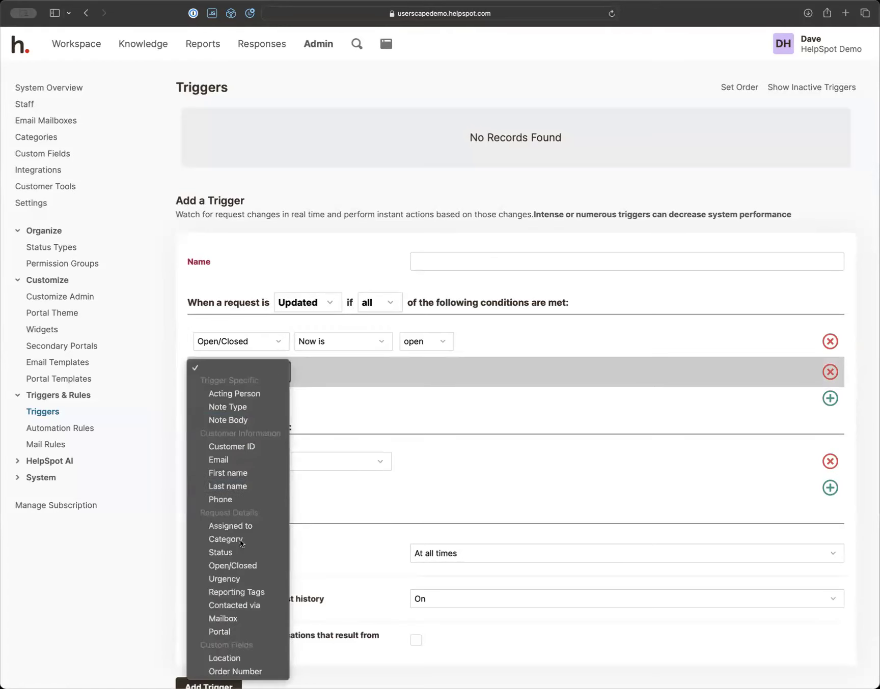
pyautogui.click(225, 579)
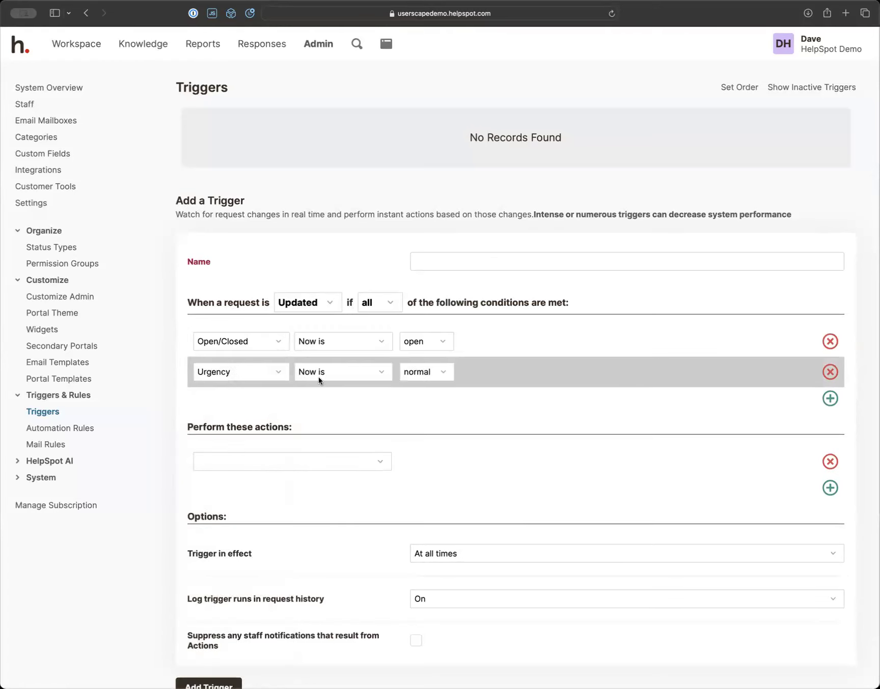
pyautogui.click(431, 367)
pyautogui.click(418, 383)
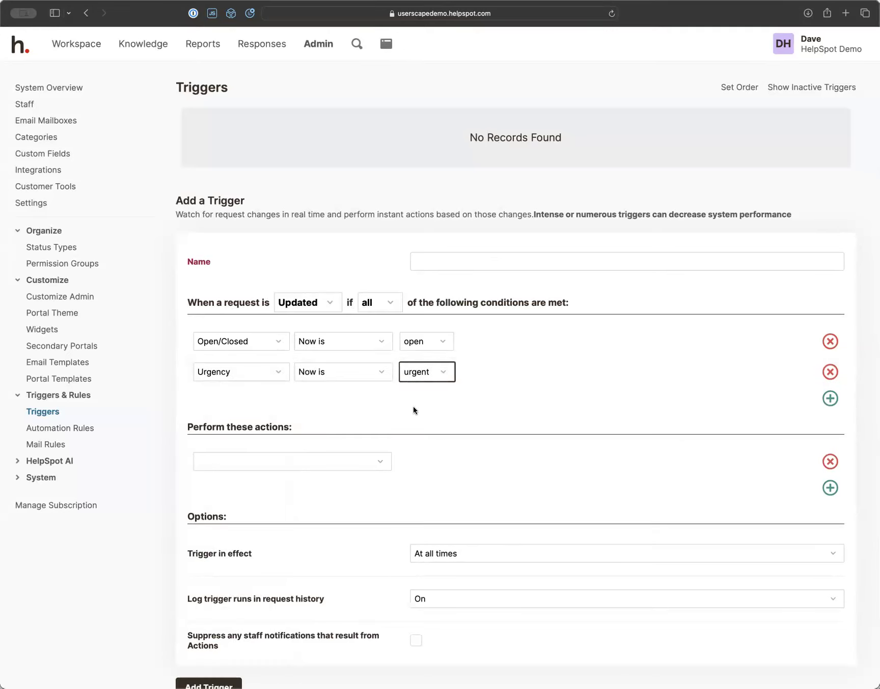
# - Set the trigger's first action to Send email notification to, with the assigned staffer as recipient
pyautogui.click(351, 458)
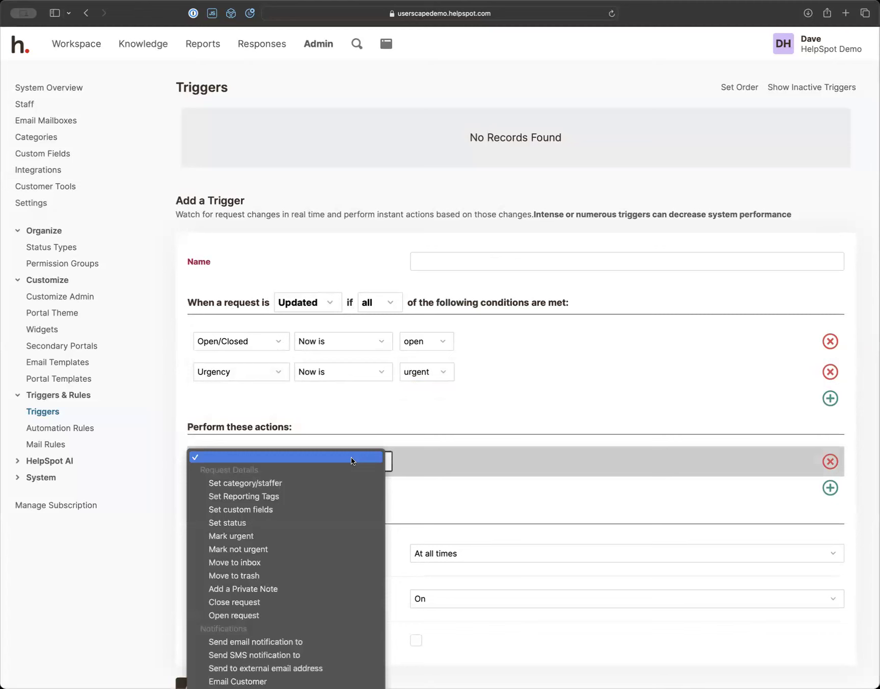
pyautogui.scroll(-2, 334, 576)
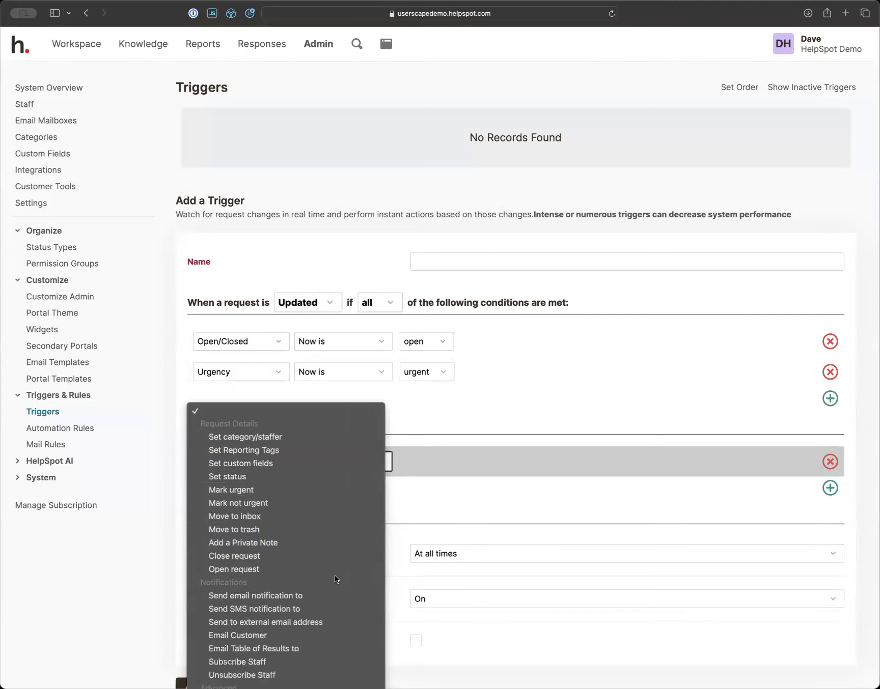
pyautogui.click(401, 465)
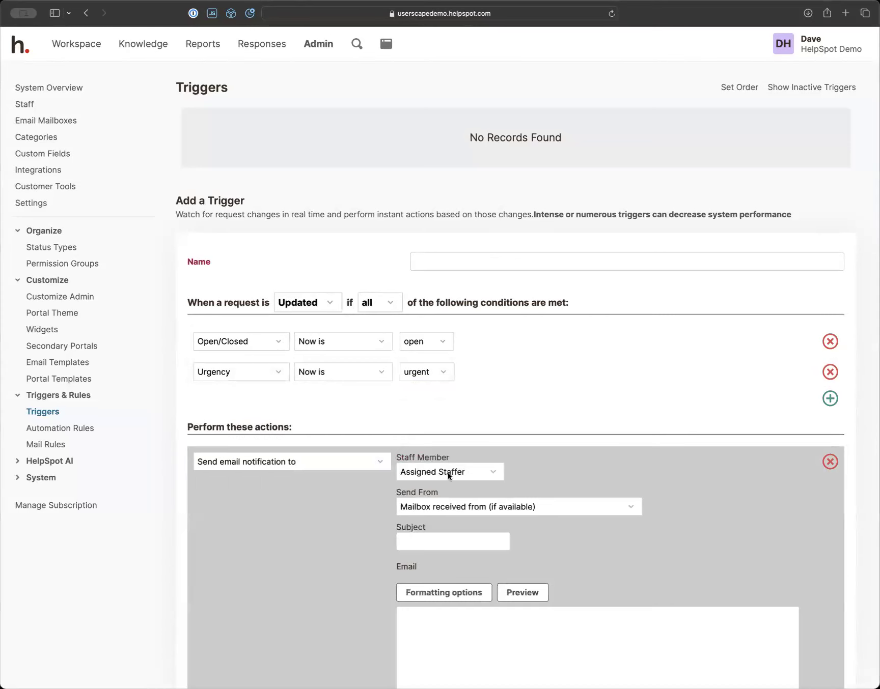
# - Inspect the staff notification's placeholder list and email body field without entering any content
pyautogui.scroll(-2, 399, 530)
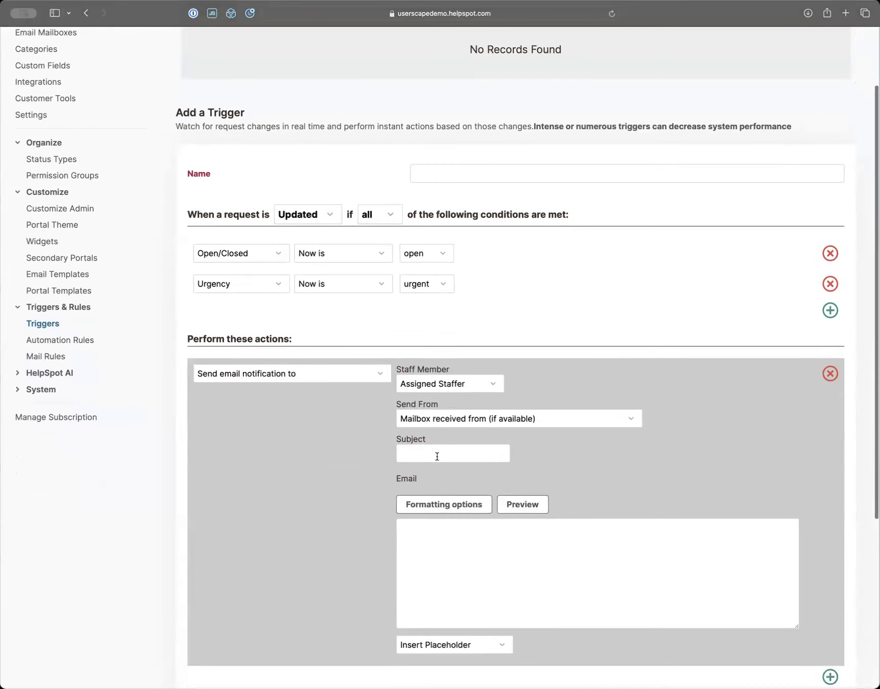
pyautogui.click(437, 647)
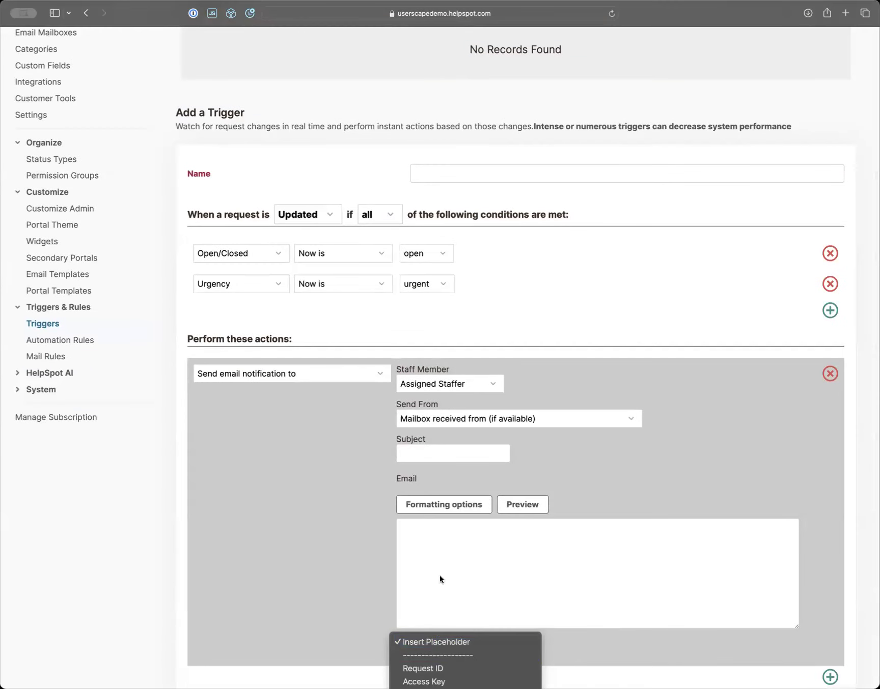
pyautogui.click(440, 554)
pyautogui.click(446, 541)
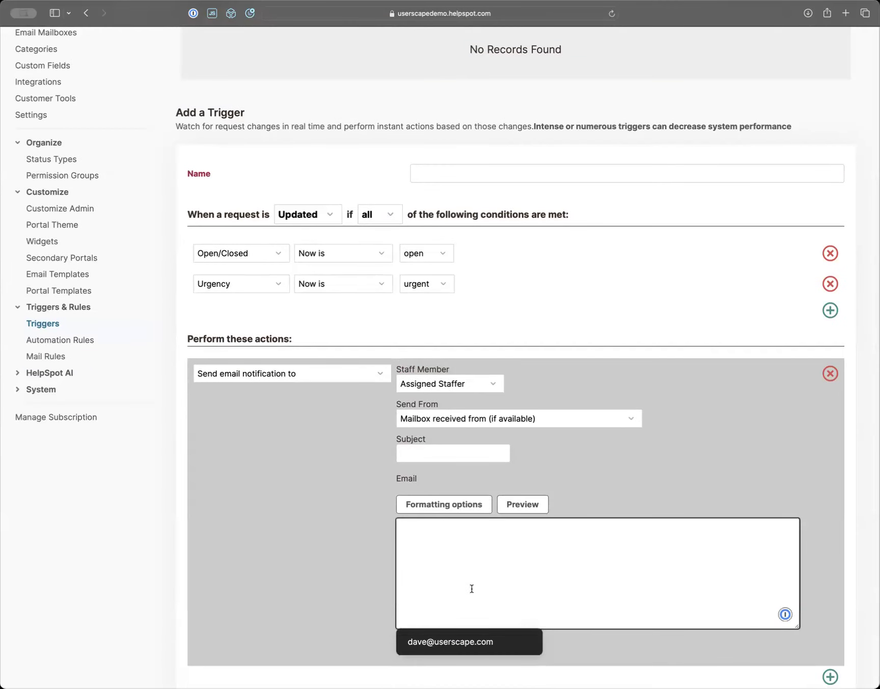
pyautogui.click(356, 559)
pyautogui.click(431, 542)
pyautogui.click(367, 544)
pyautogui.scroll(-5, 331, 509)
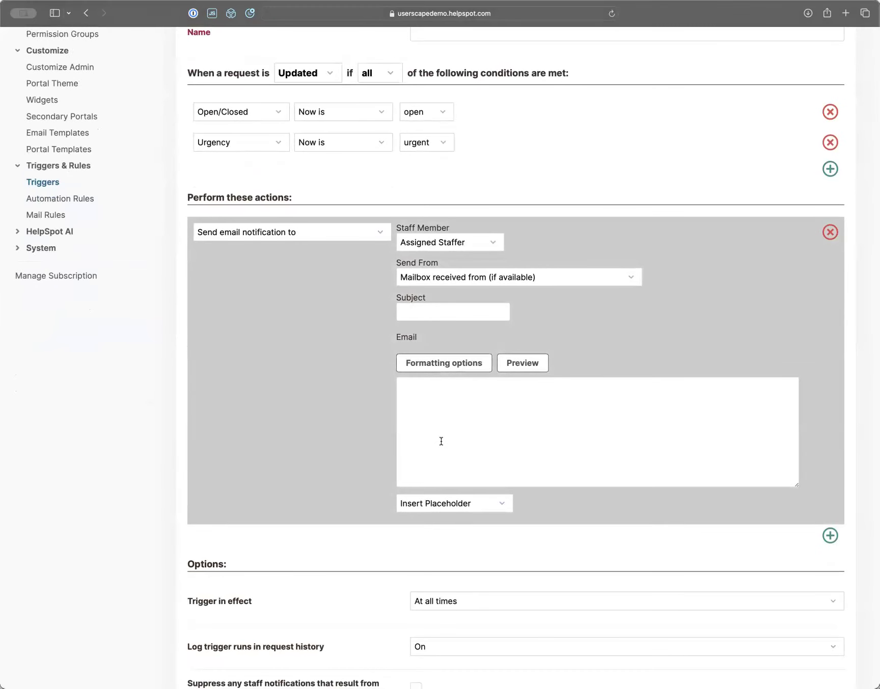
# - Add a second trigger action of Email Customer, leaving its subject and email body empty
pyautogui.click(830, 537)
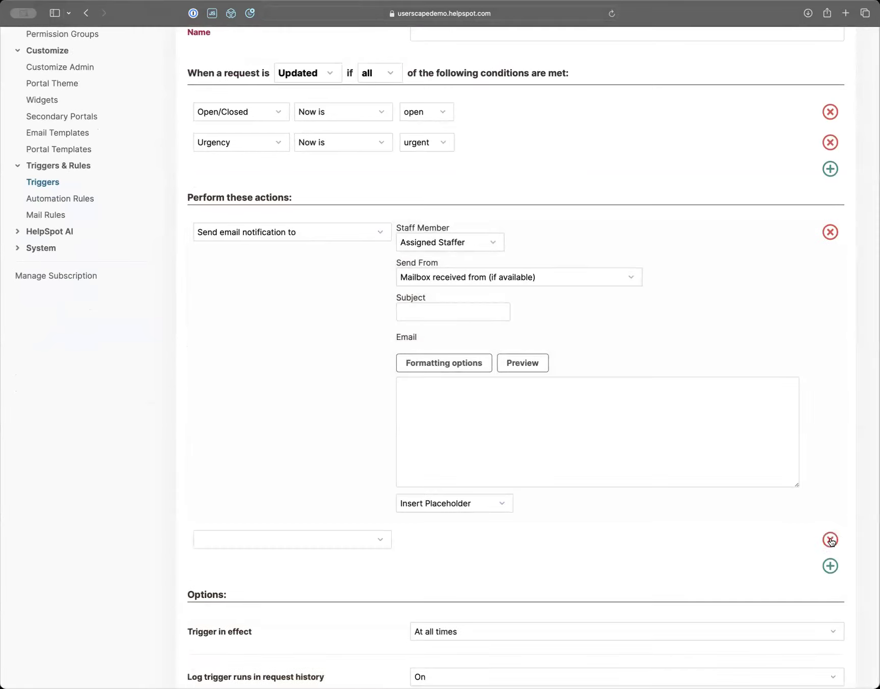
pyautogui.click(379, 538)
pyautogui.scroll(-4, 344, 633)
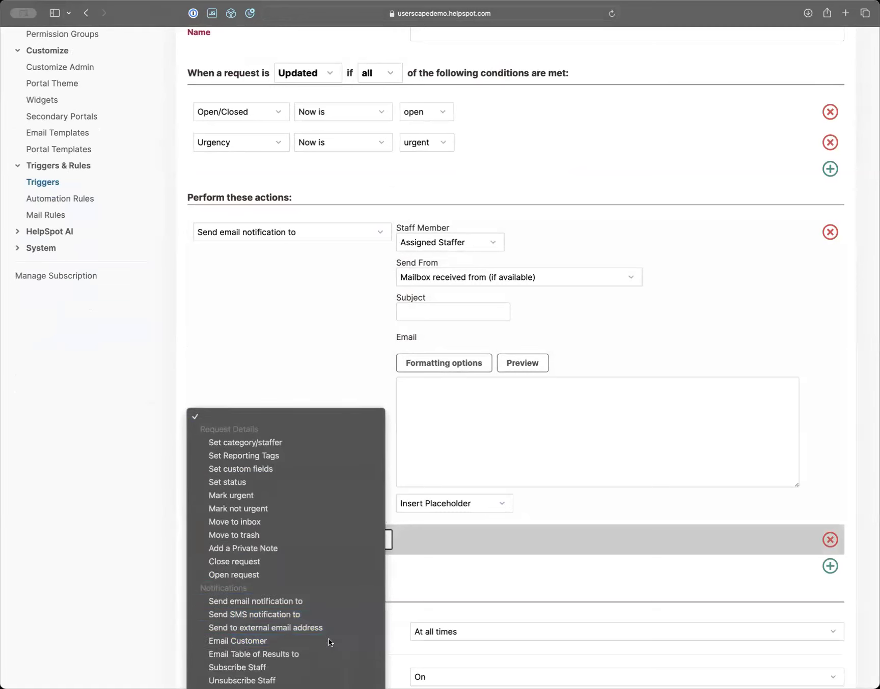
pyautogui.click(328, 640)
pyautogui.scroll(-5, 350, 609)
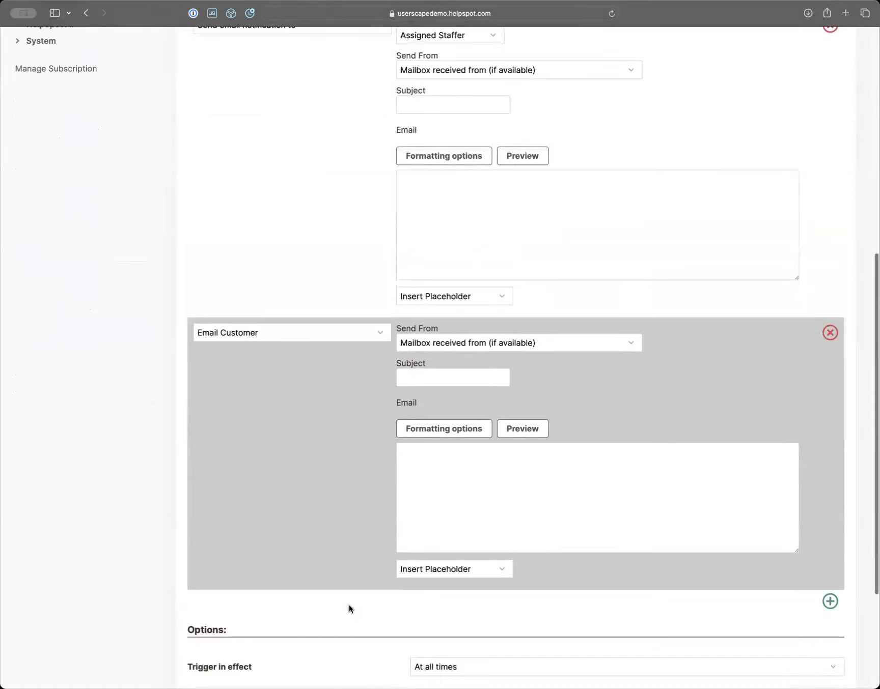
pyautogui.click(461, 426)
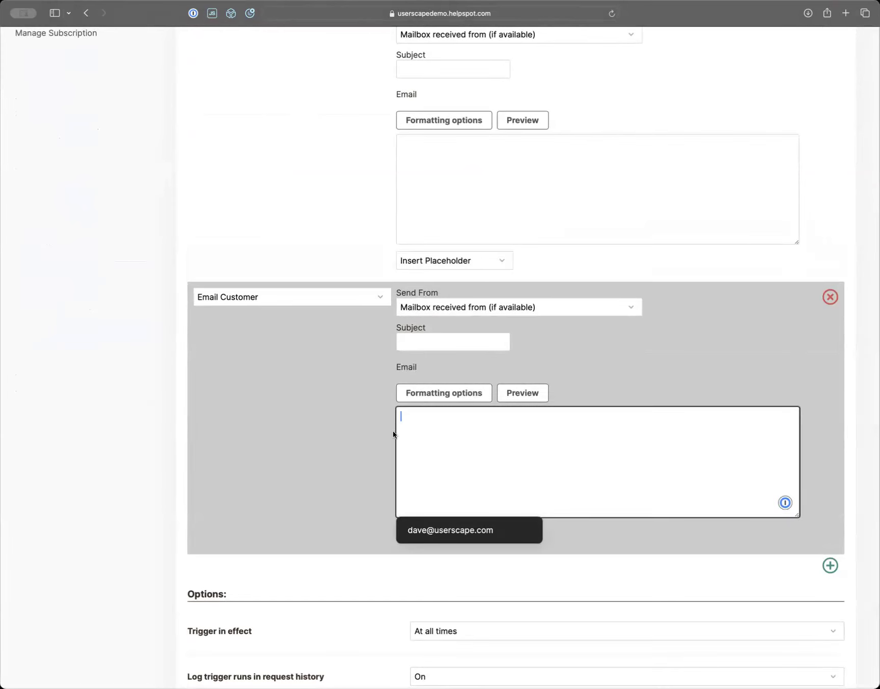
pyautogui.click(349, 437)
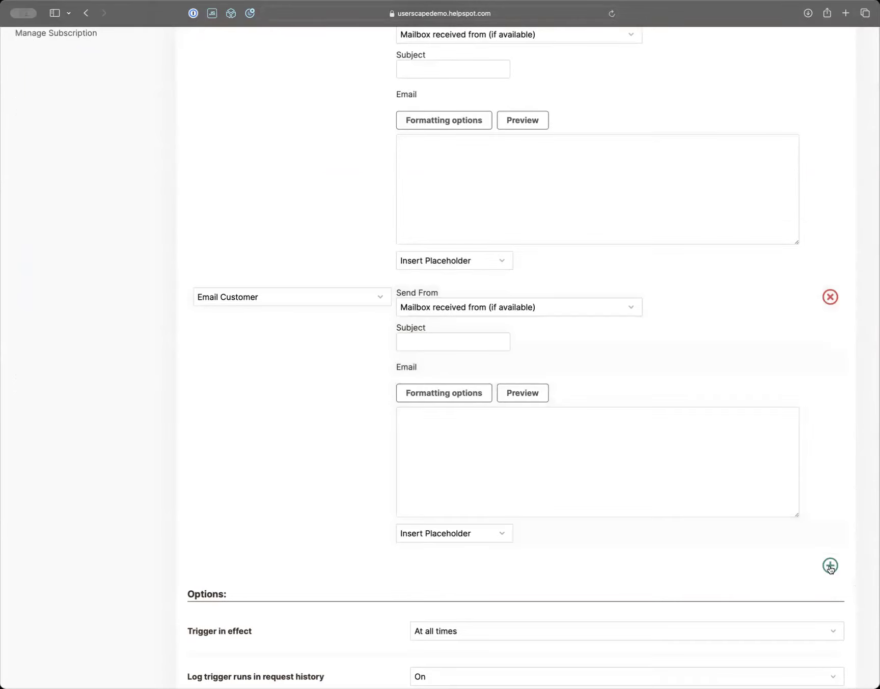
# - Add a third trigger action of Subscribe Staff and select the staff member to subscribe
pyautogui.click(830, 566)
pyautogui.scroll(5, 559, 448)
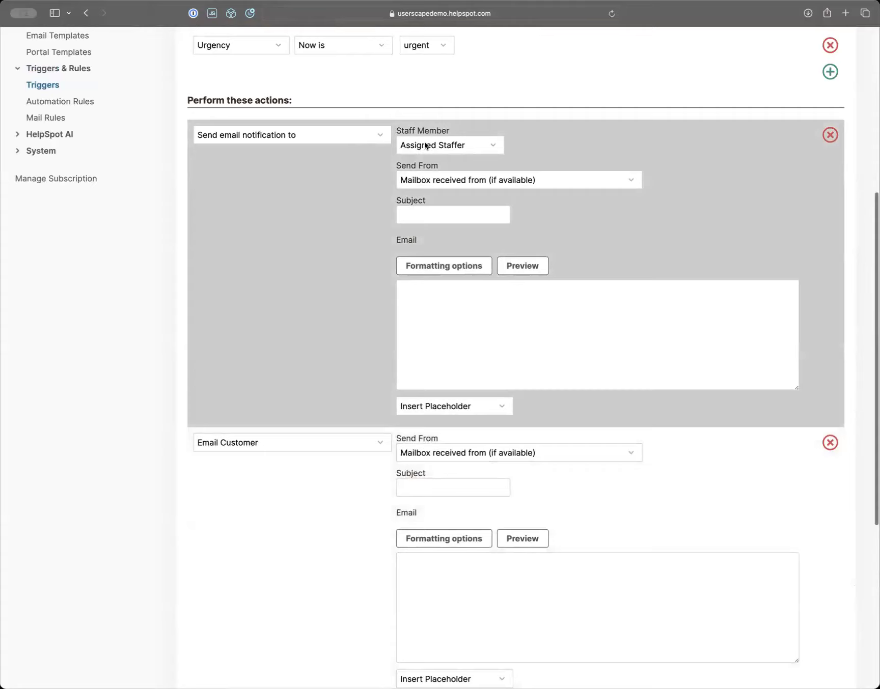
pyautogui.scroll(-10, 290, 415)
pyautogui.click(294, 393)
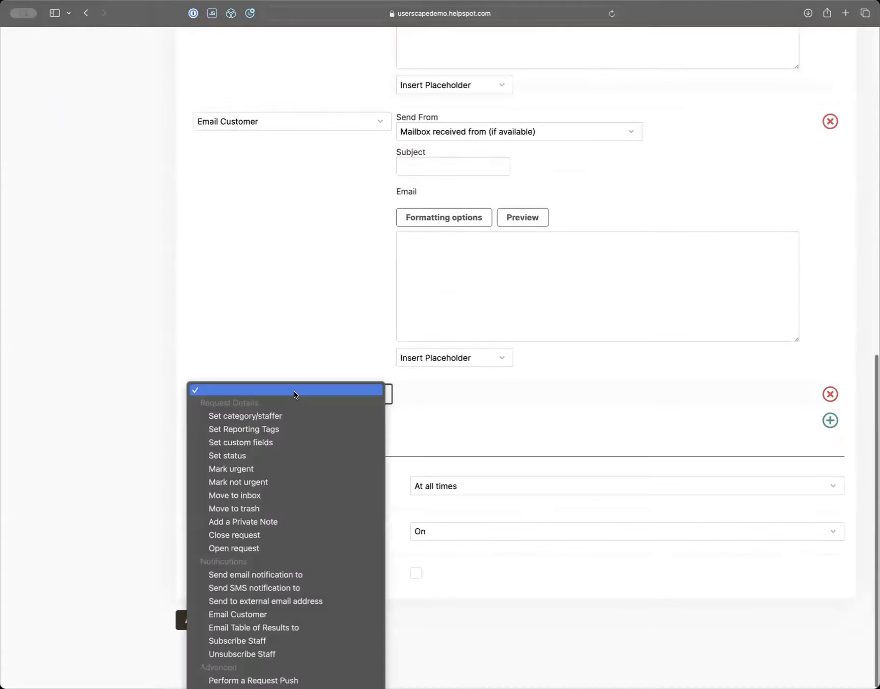
pyautogui.click(254, 641)
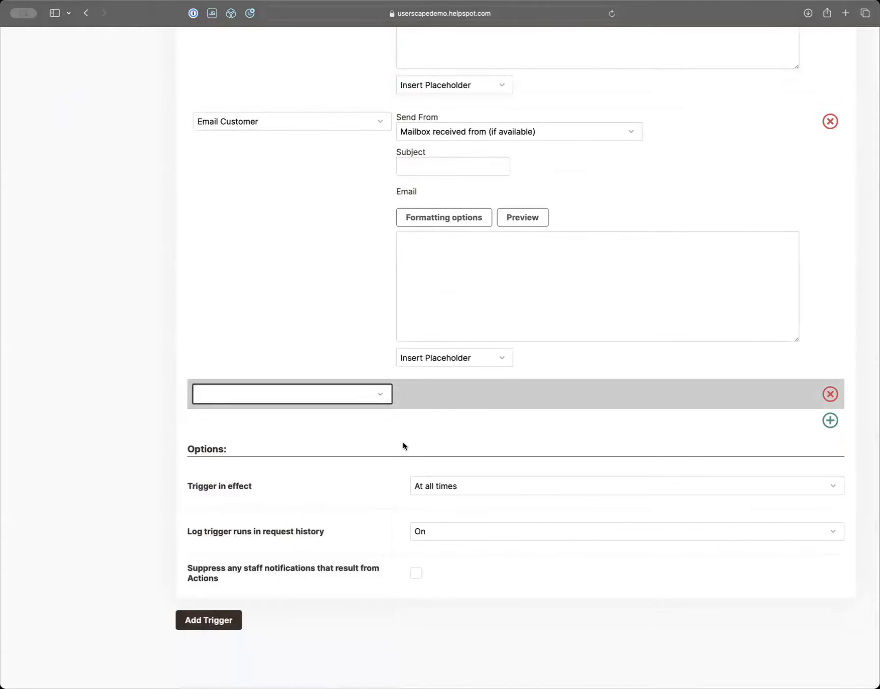
pyautogui.click(446, 395)
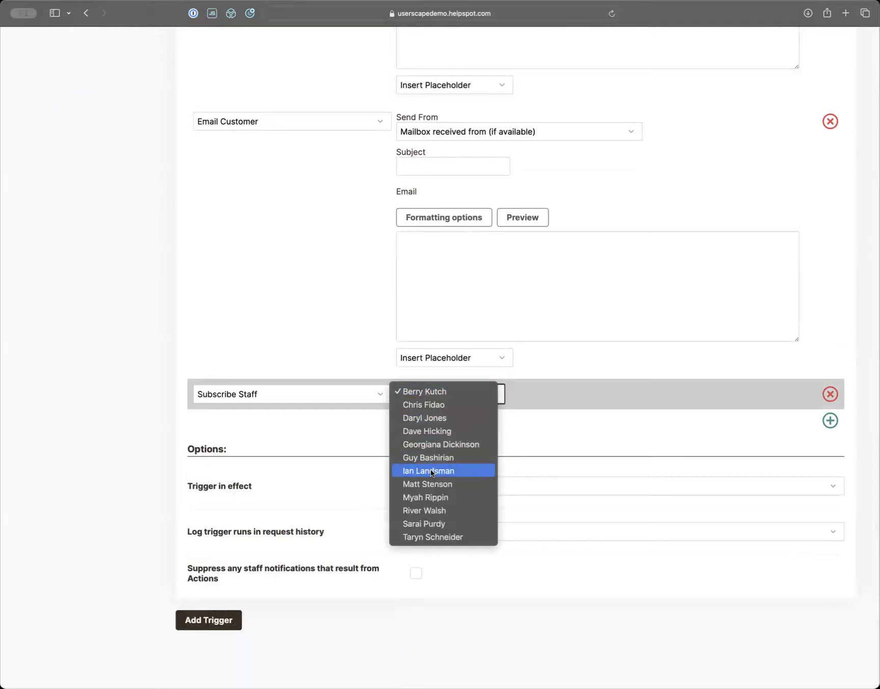
pyautogui.click(468, 471)
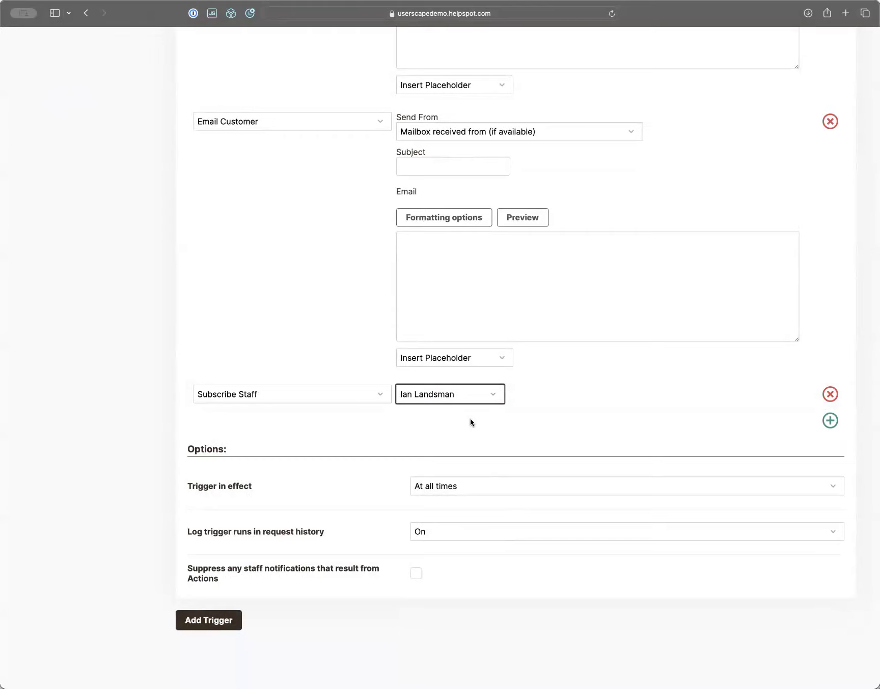
# - Open the automation rules and set the new rule's run schedule to Twice daily
pyautogui.scroll(12, 570, 273)
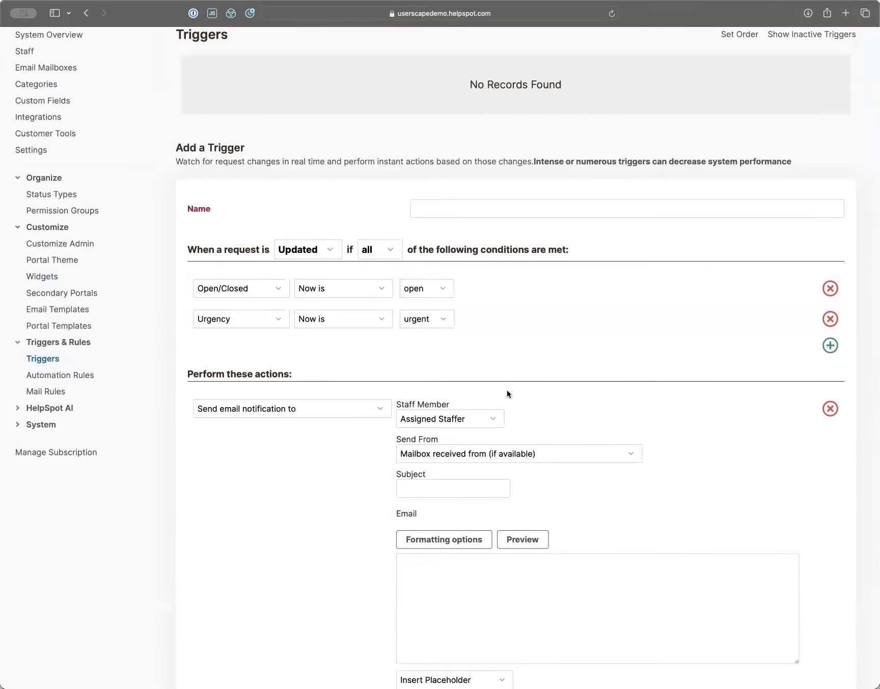
pyautogui.scroll(-10, 507, 393)
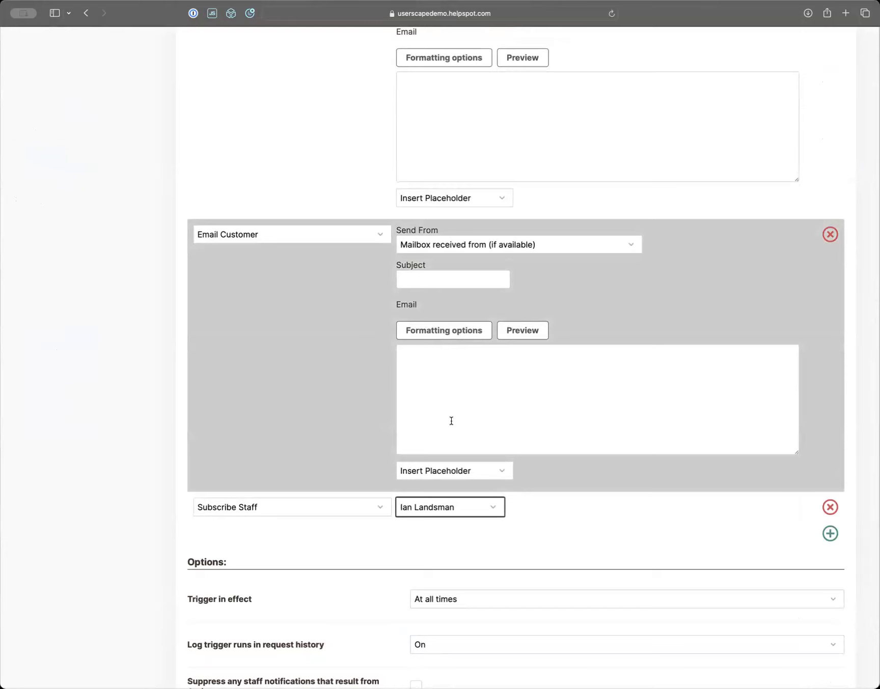
pyautogui.scroll(-3, 451, 420)
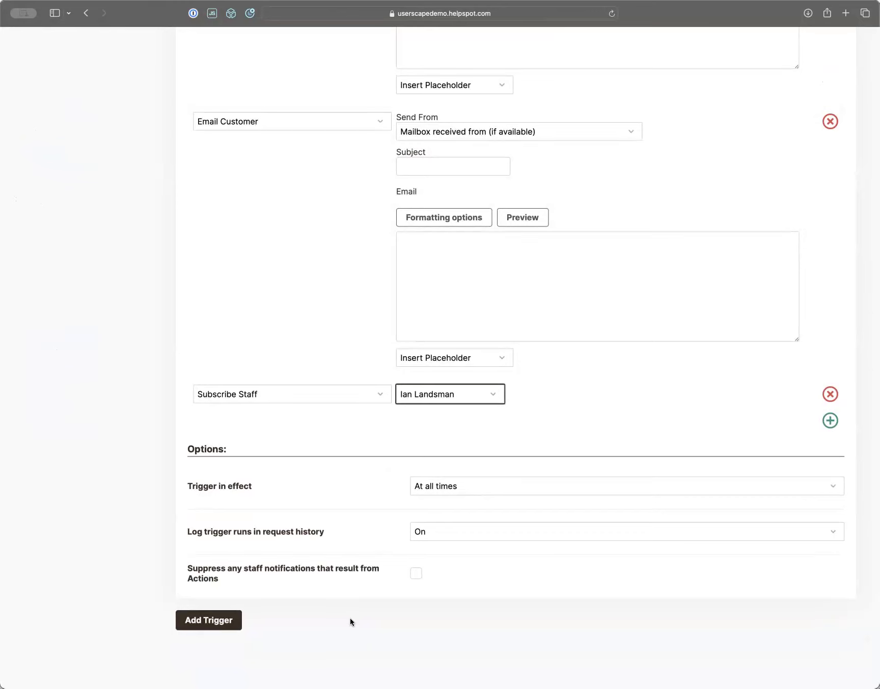
pyautogui.scroll(15, 314, 430)
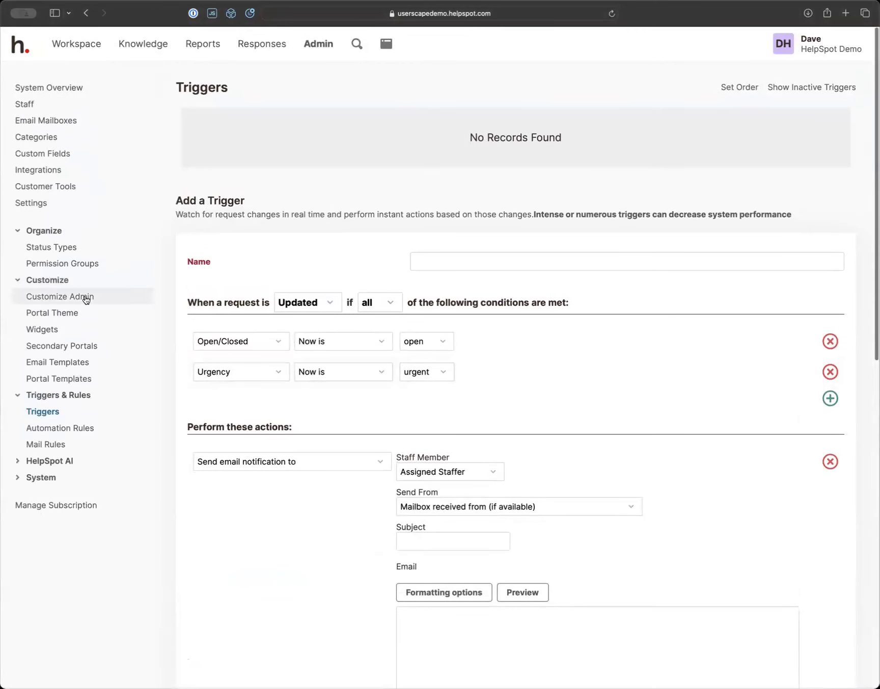
pyautogui.click(78, 427)
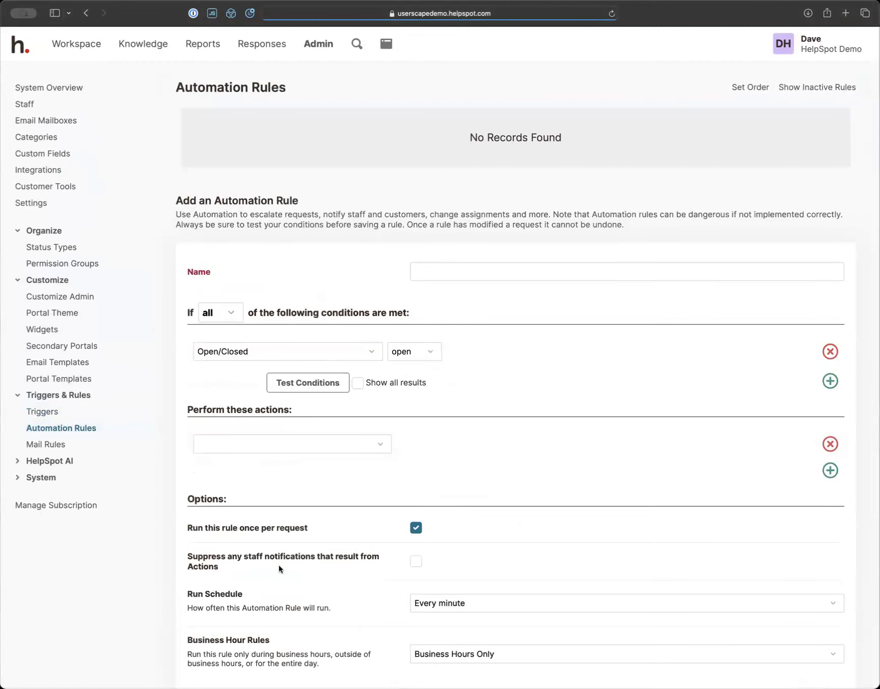
pyautogui.click(428, 606)
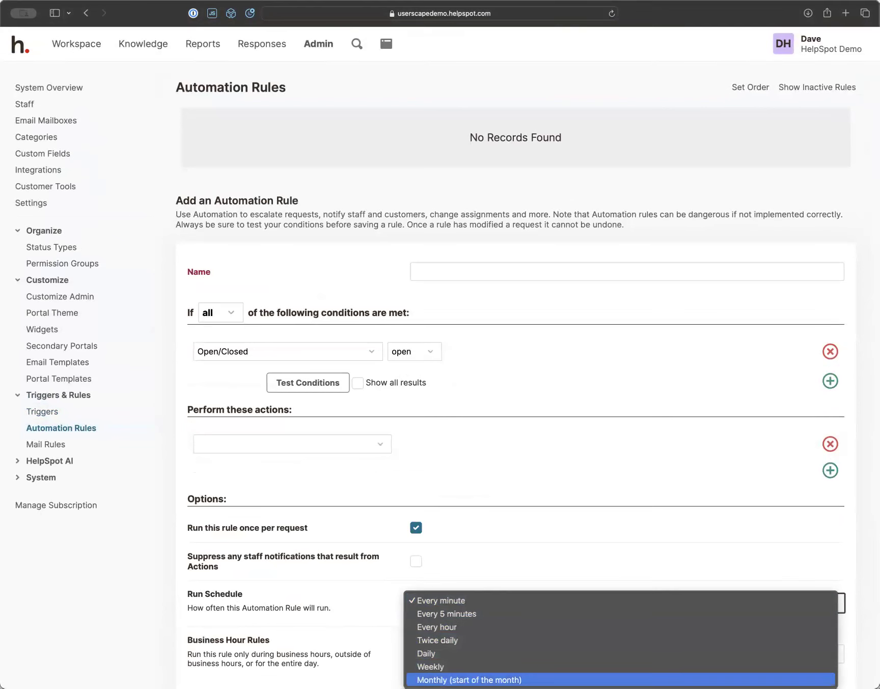
pyautogui.click(295, 554)
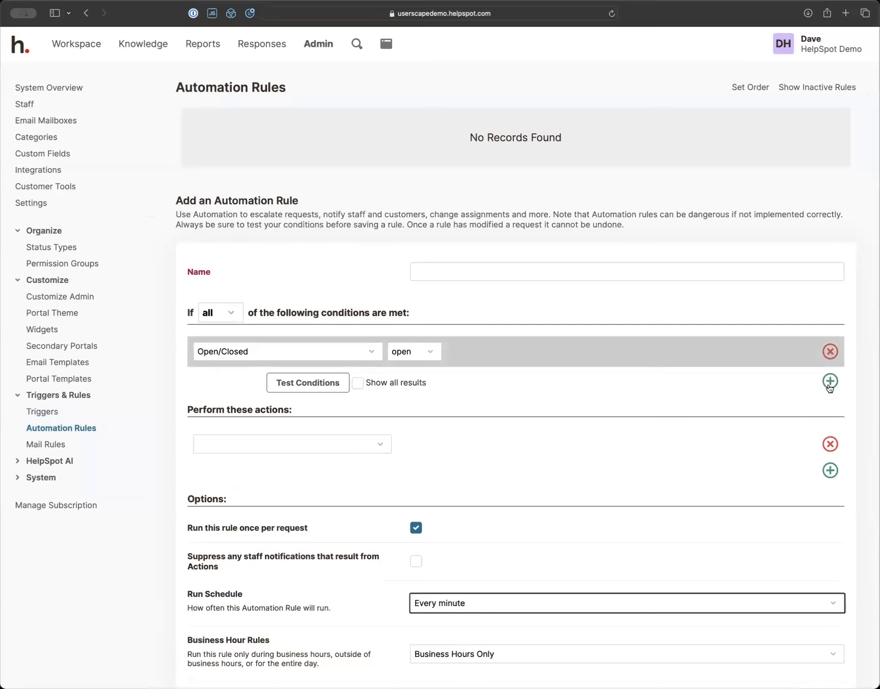
pyautogui.click(449, 607)
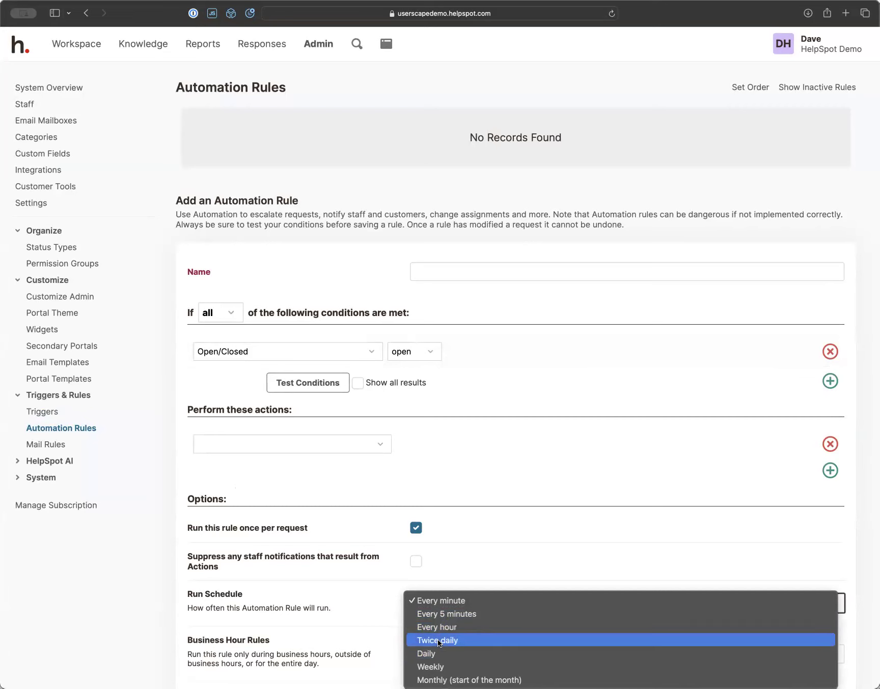
pyautogui.click(438, 640)
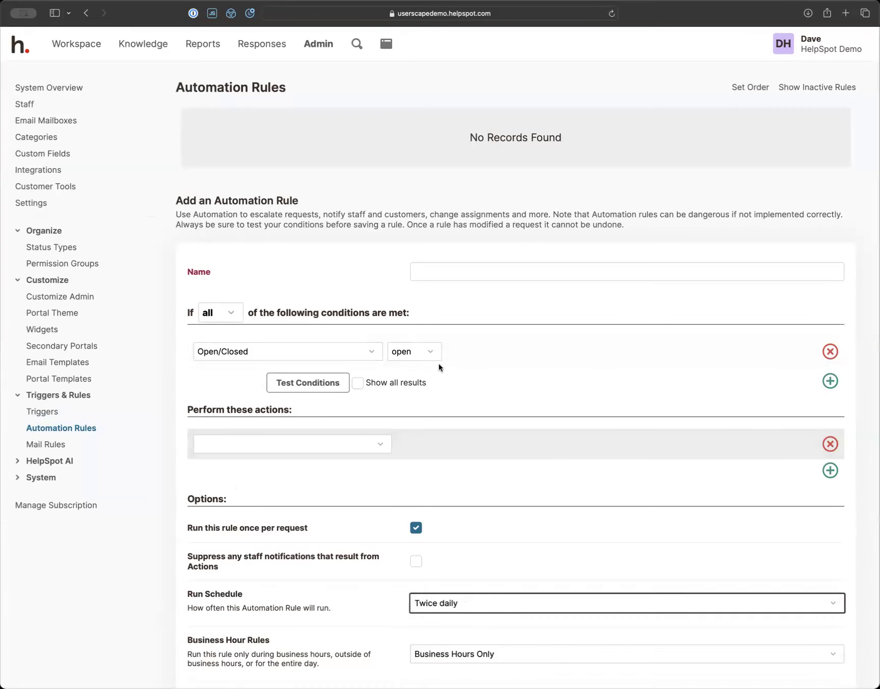
# - Add a second rule condition of Minutes since opened Greater than, inserting 4 hours as the duration
pyautogui.click(830, 381)
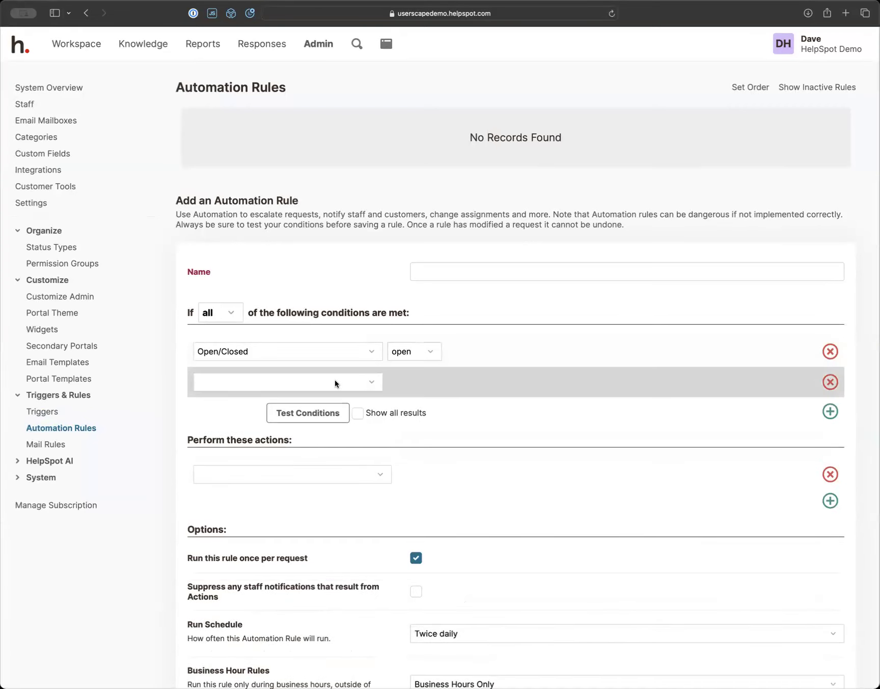
pyautogui.click(334, 382)
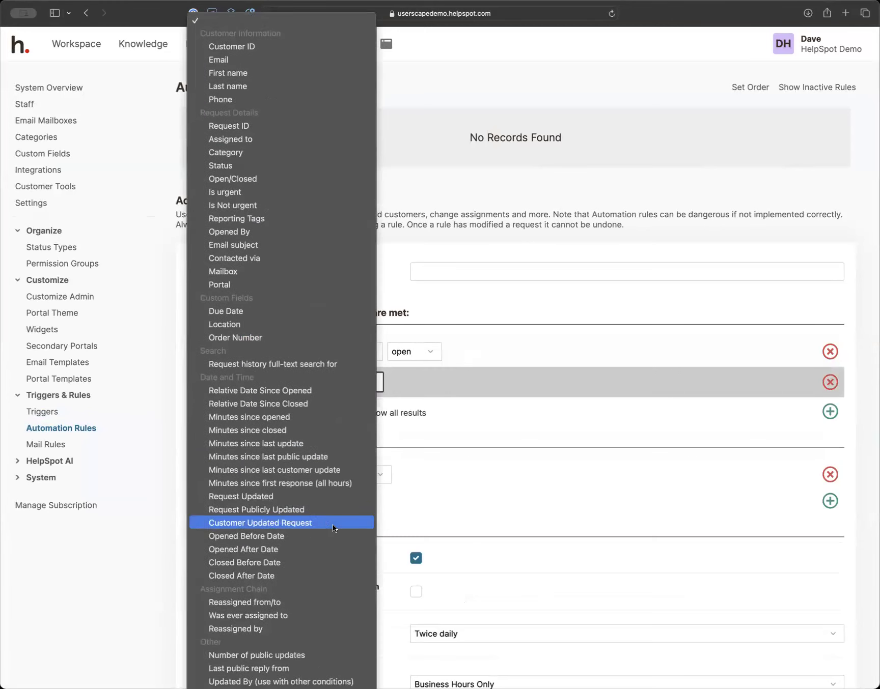
pyautogui.scroll(-1, 333, 525)
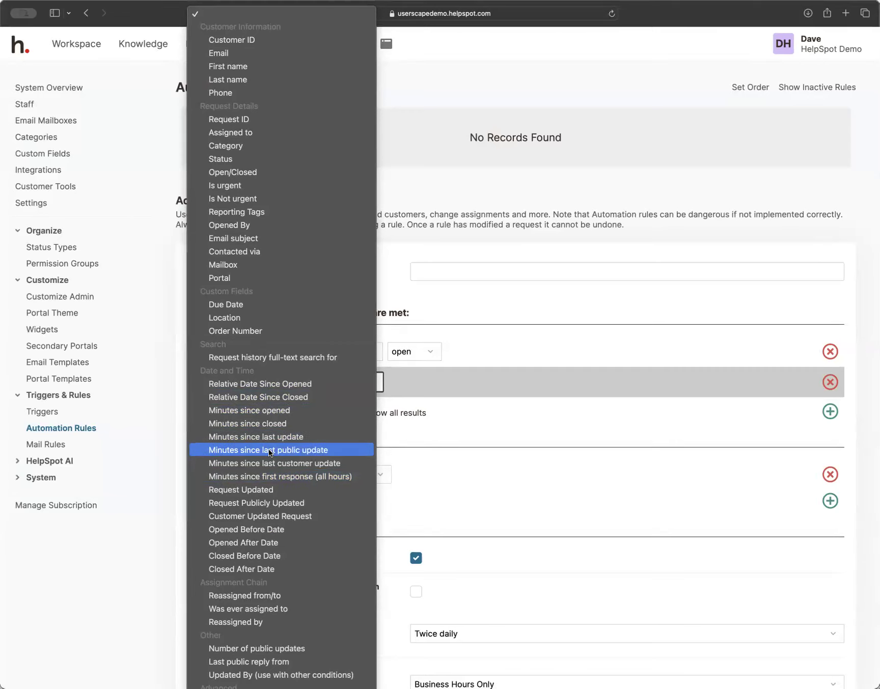
pyautogui.click(271, 411)
pyautogui.click(425, 382)
pyautogui.click(424, 392)
pyautogui.click(594, 383)
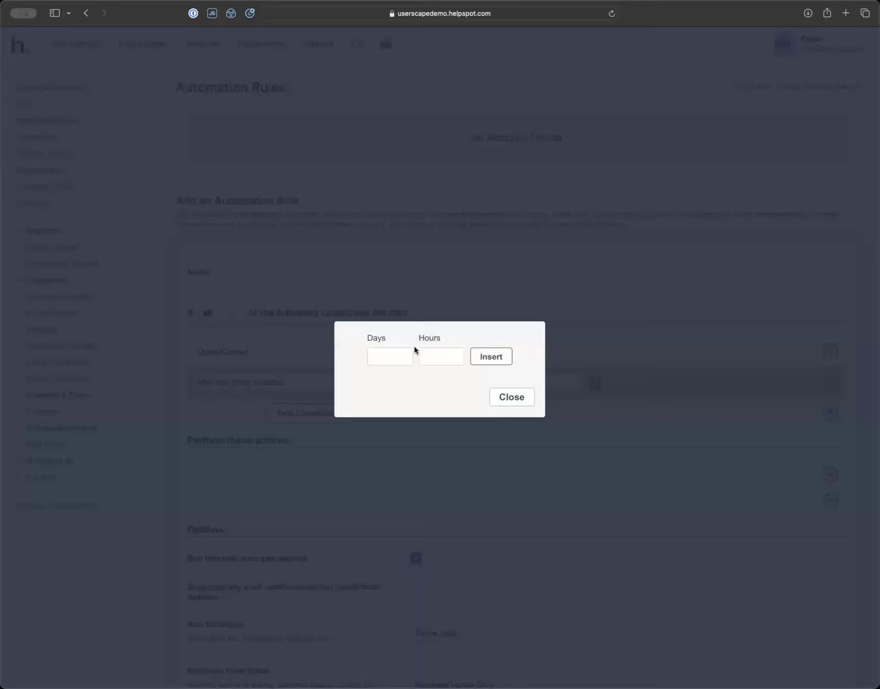
pyautogui.click(442, 355)
pyautogui.write('4')
pyautogui.click(502, 357)
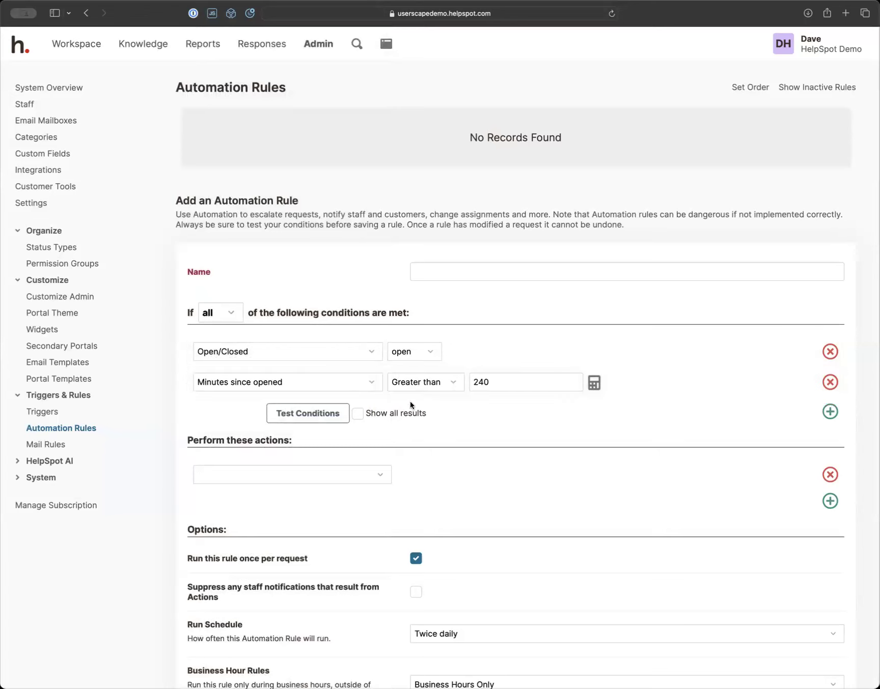
# - Set the automation rule's run schedule to Every 5 minutes
pyautogui.click(350, 476)
pyautogui.press('Escape')
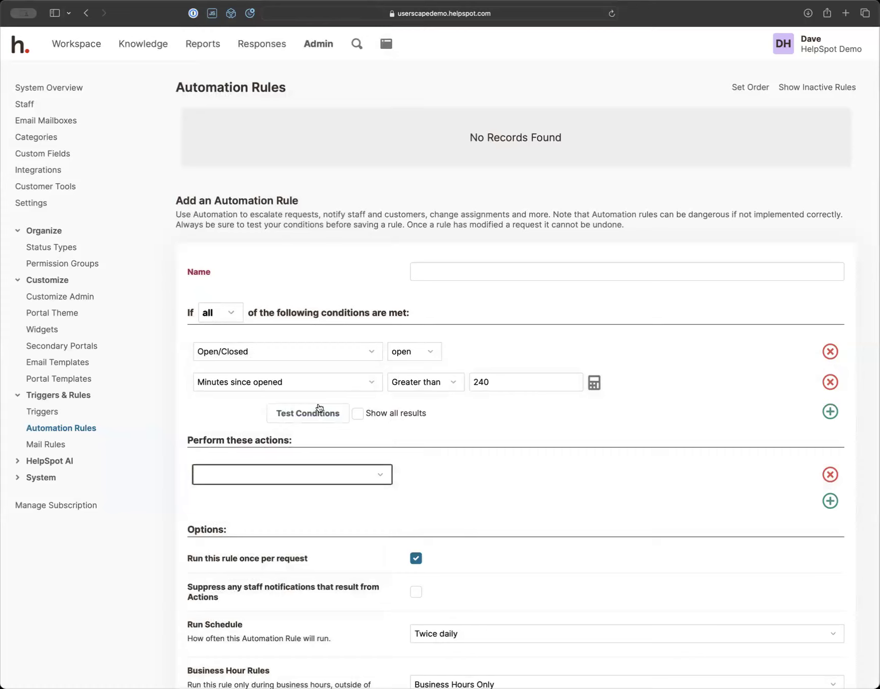
pyautogui.click(428, 634)
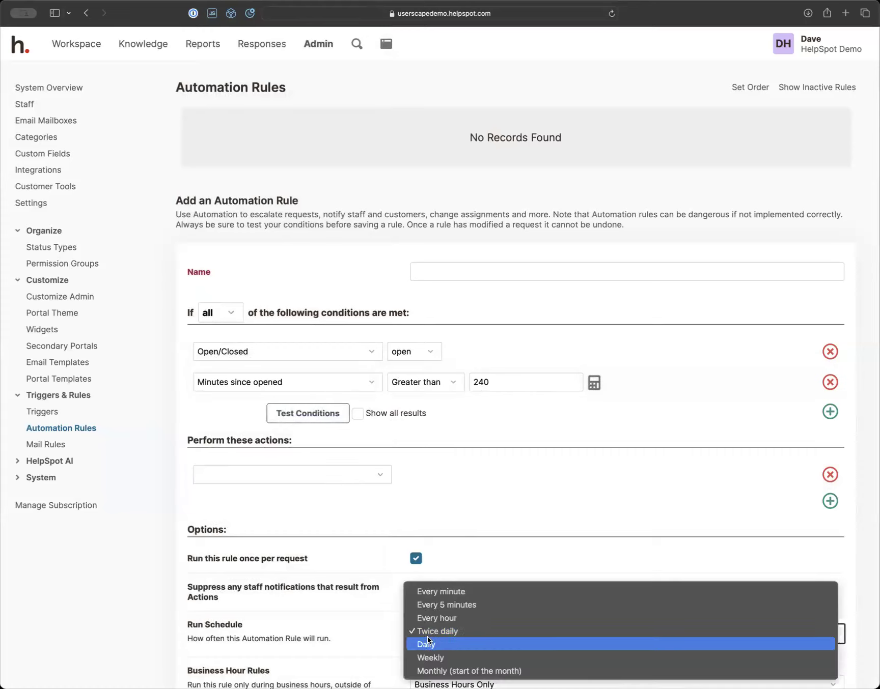
pyautogui.click(430, 605)
# - Try Mark urgent as the automation rule's action, and replace it with Email Table of Results to
pyautogui.click(373, 477)
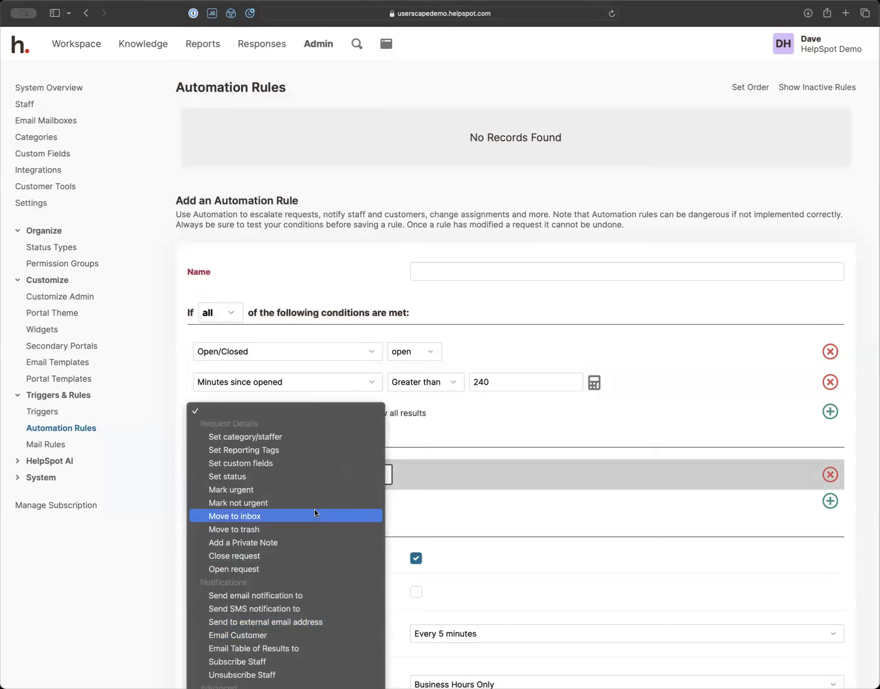
pyautogui.click(314, 490)
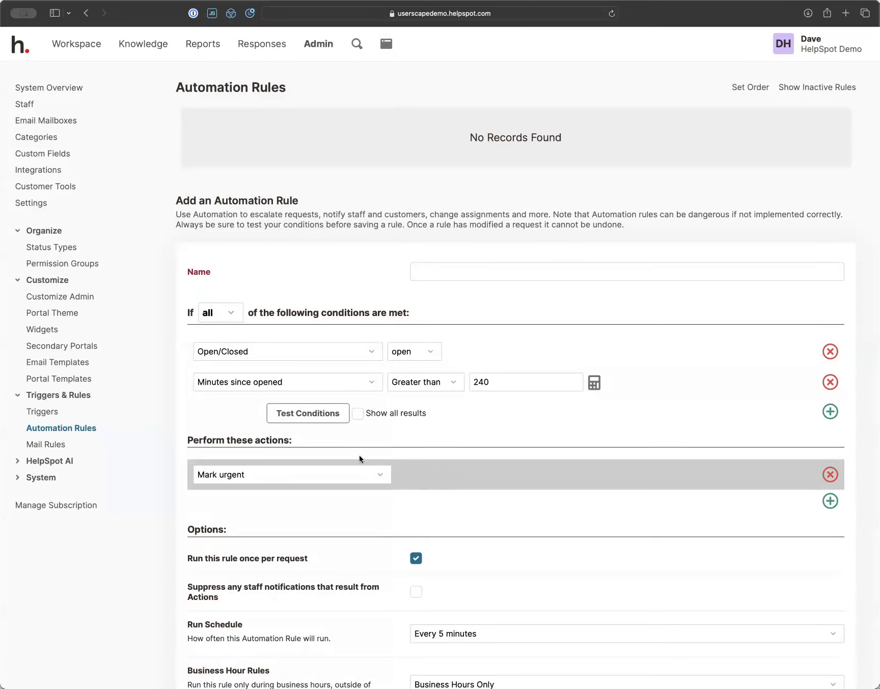
pyautogui.click(324, 480)
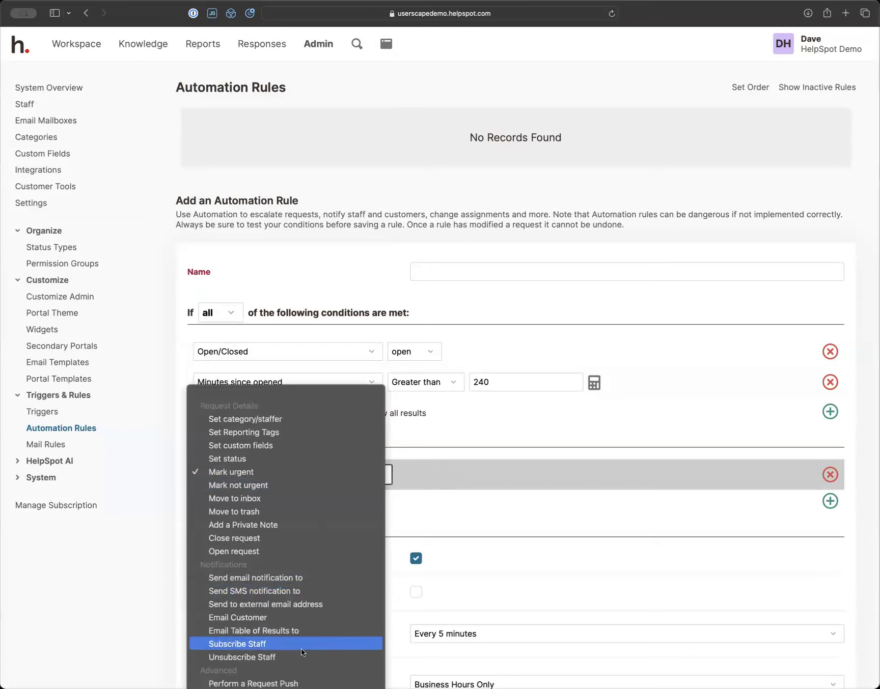
pyautogui.click(295, 631)
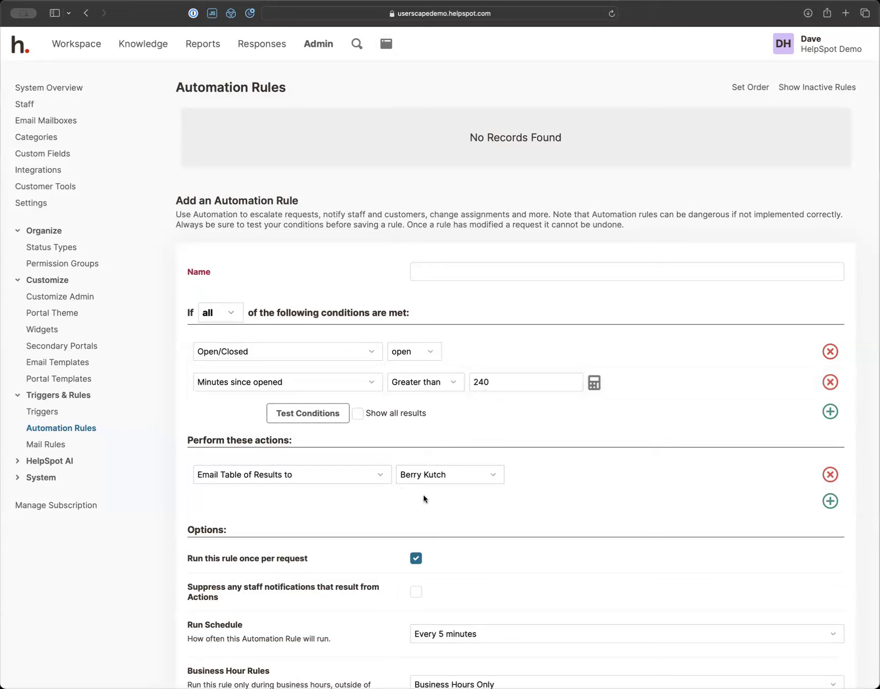
# - Change the rule's second condition to Minutes since last public update Greater than 2 days, and set the run schedule to Daily
pyautogui.click(338, 383)
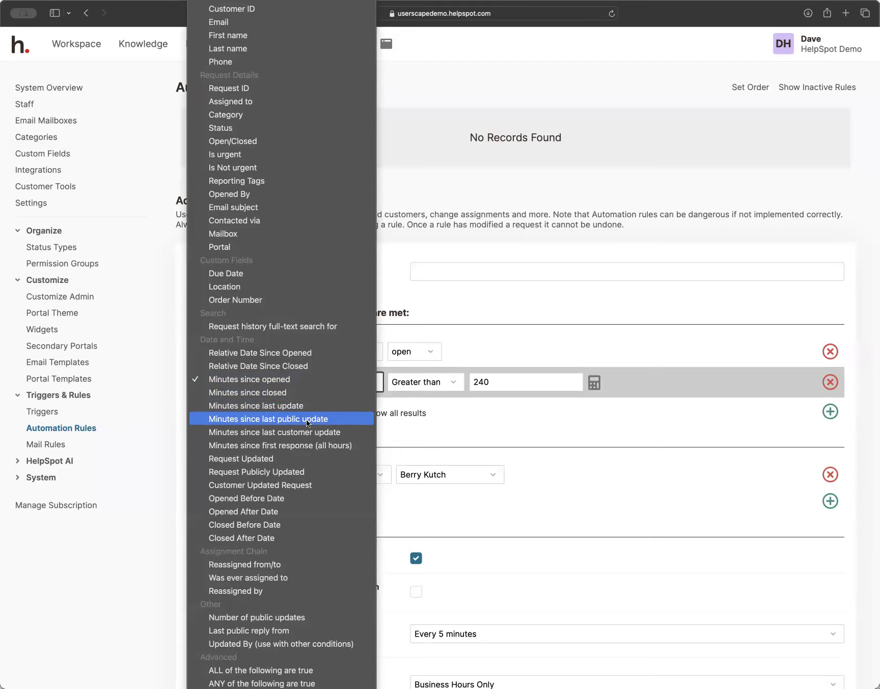
pyautogui.click(441, 383)
pyautogui.click(437, 393)
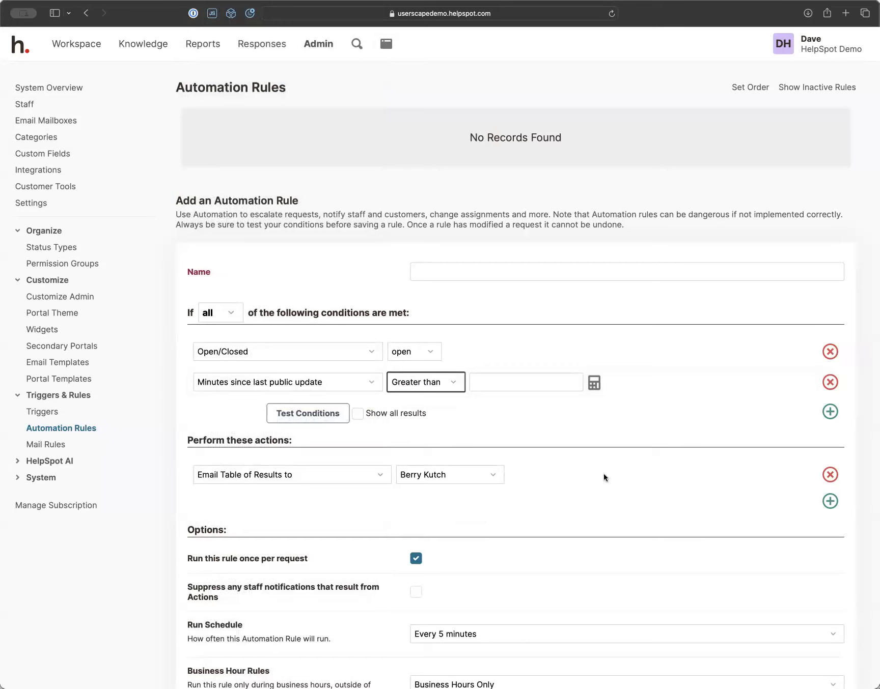
pyautogui.click(595, 385)
pyautogui.click(397, 356)
pyautogui.write('2')
pyautogui.click(488, 357)
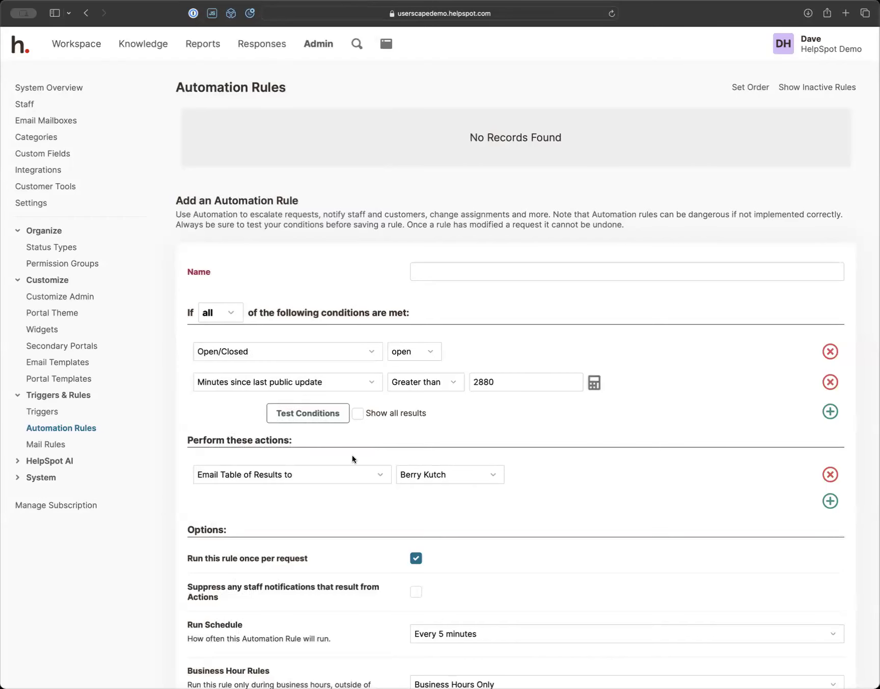
pyautogui.click(440, 634)
pyautogui.click(434, 671)
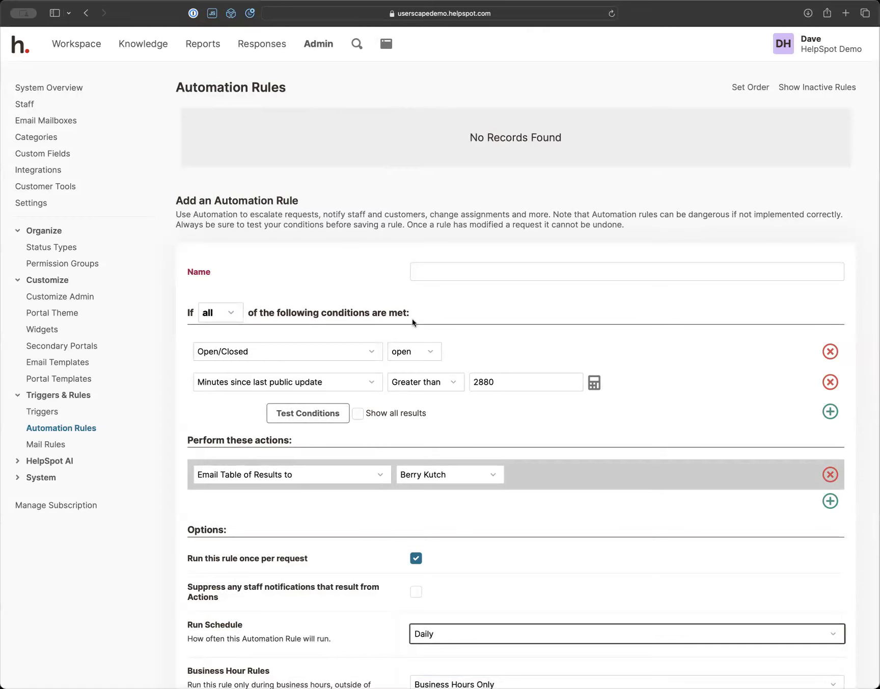
# - Add a third condition to the automation rule requiring that Category Is Not Other
pyautogui.click(830, 412)
pyautogui.click(341, 412)
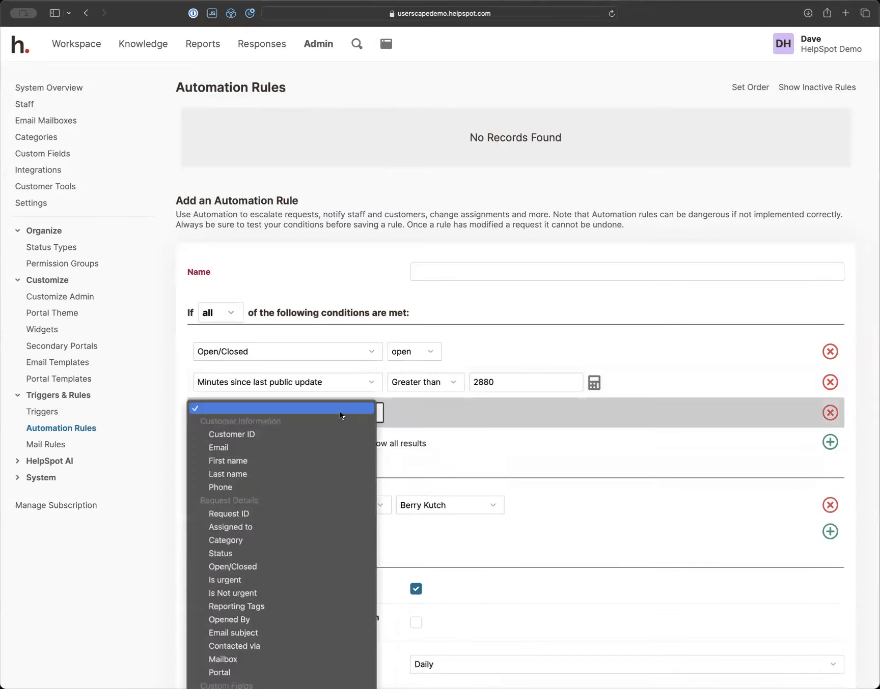
pyautogui.click(294, 539)
pyautogui.click(428, 413)
pyautogui.click(421, 420)
pyautogui.click(479, 413)
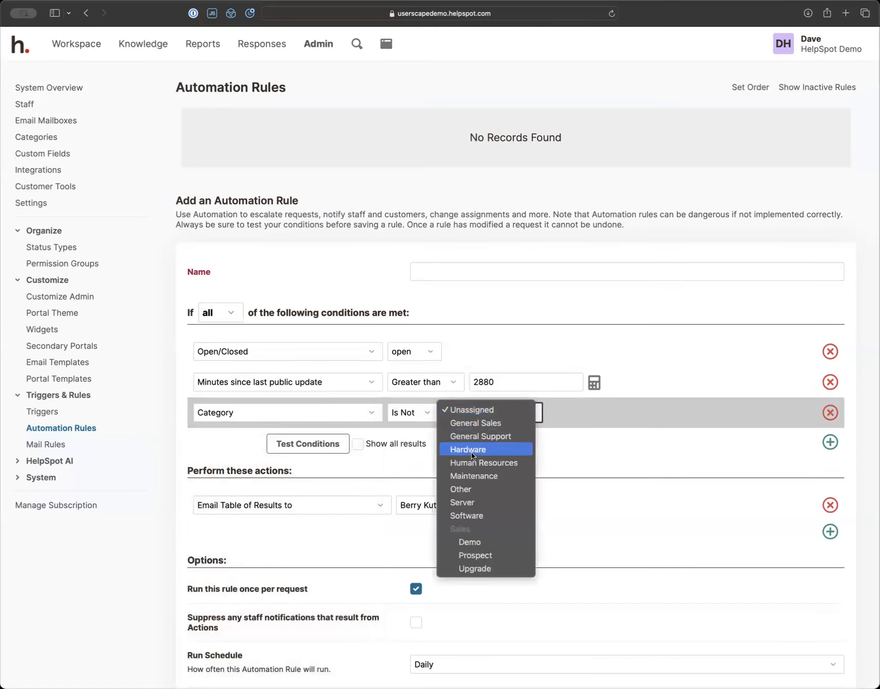
pyautogui.click(468, 490)
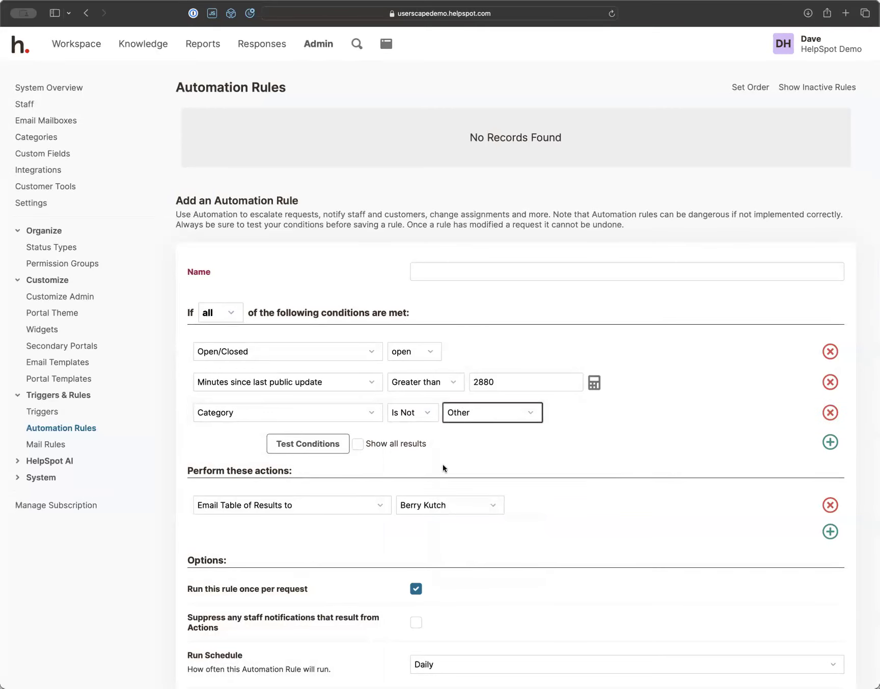
# - Open the mail rules and give the new rule the condition From Contains userscape.com
pyautogui.scroll(-2, 405, 493)
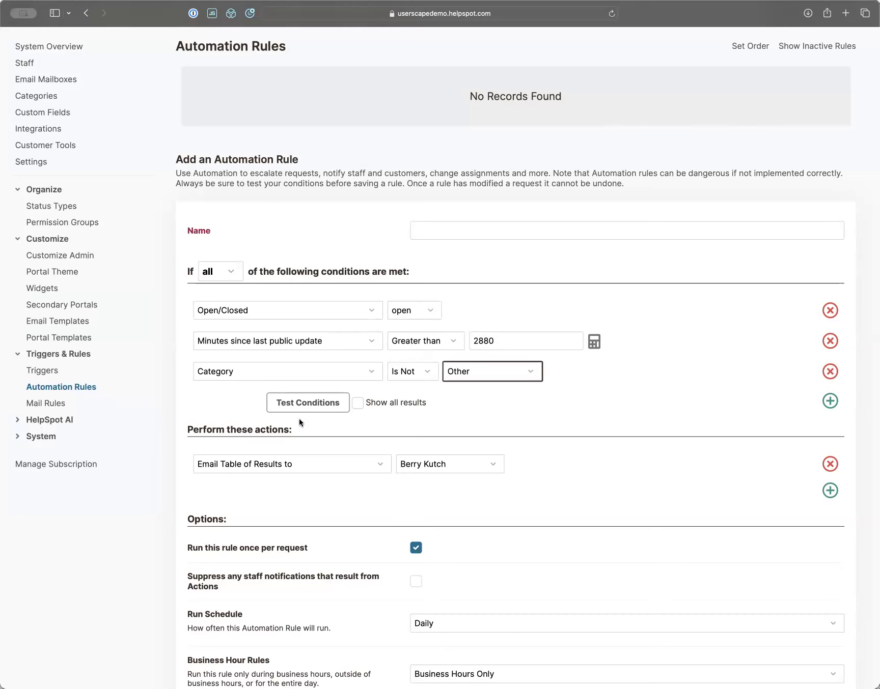
pyautogui.click(61, 406)
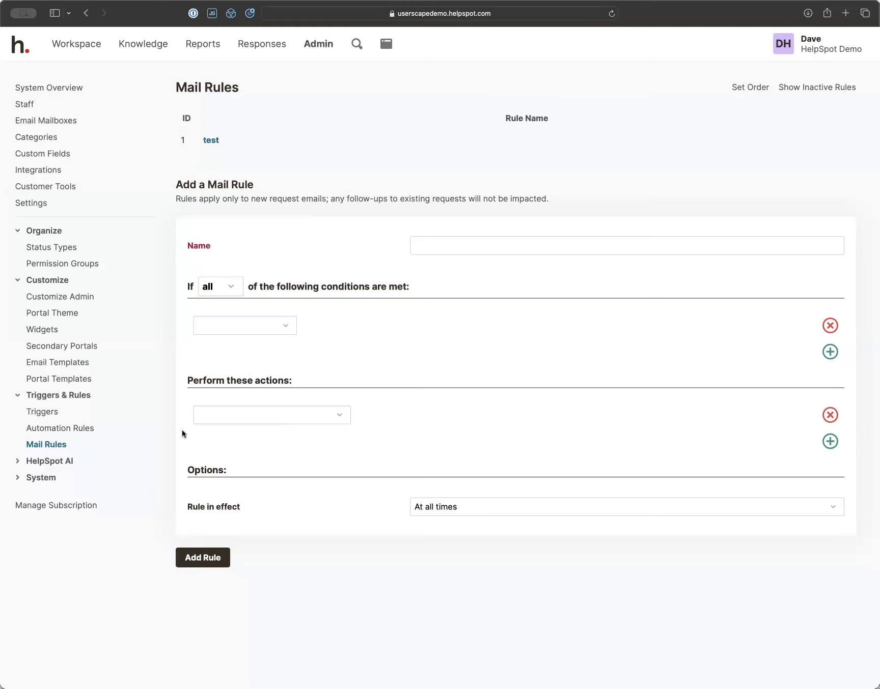
pyautogui.click(238, 325)
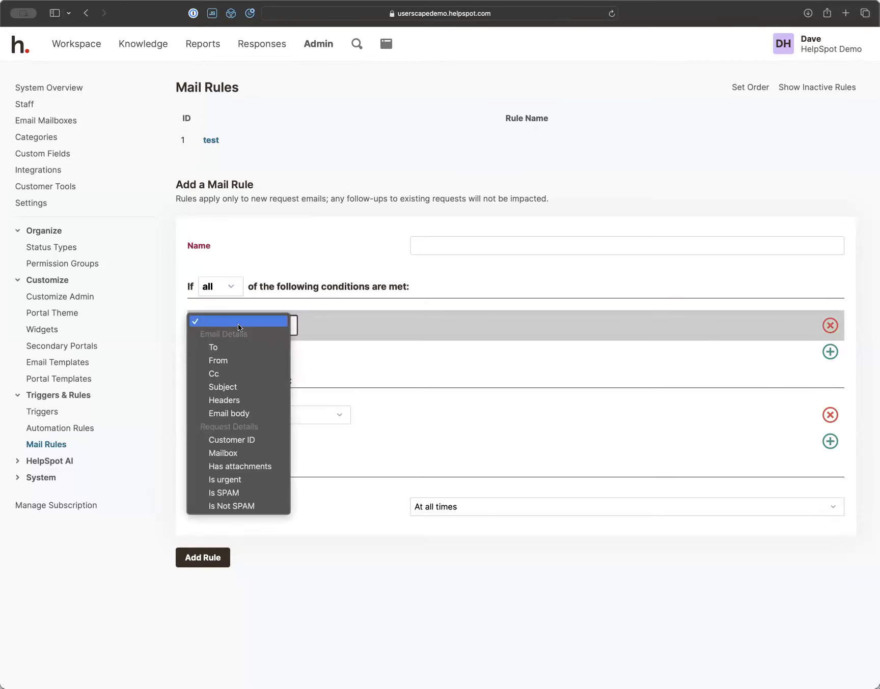
pyautogui.click(236, 361)
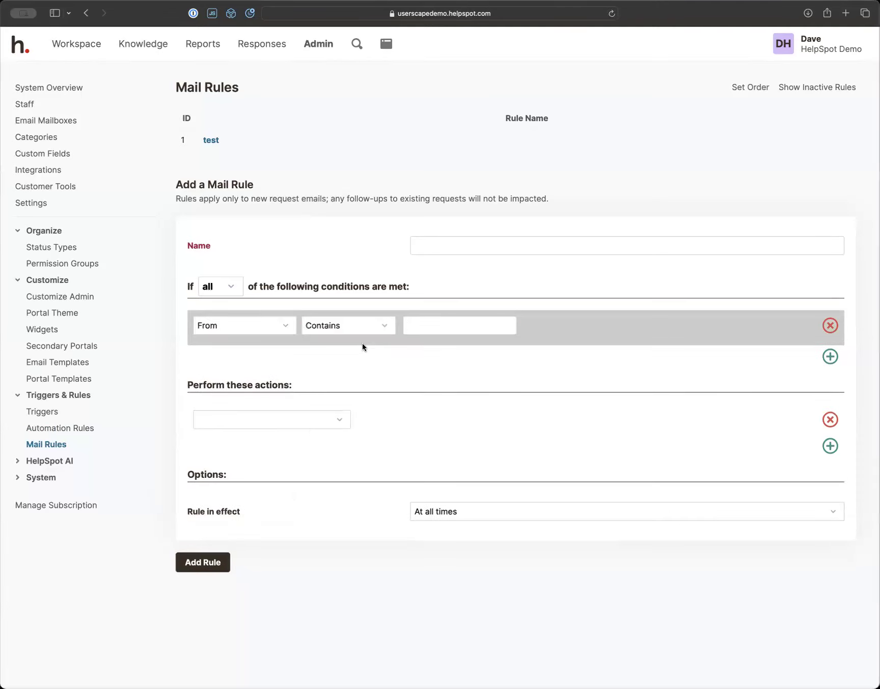
pyautogui.click(418, 324)
pyautogui.write('usersca')
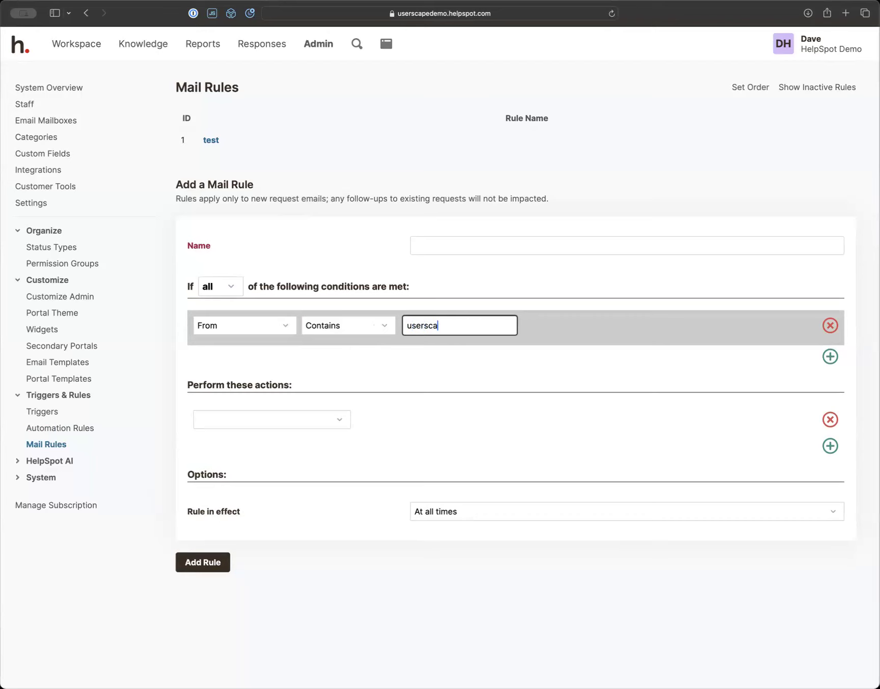
pyautogui.write('pe.com')
# - Choose Set category/staffer as the mail rule's action
pyautogui.click(336, 420)
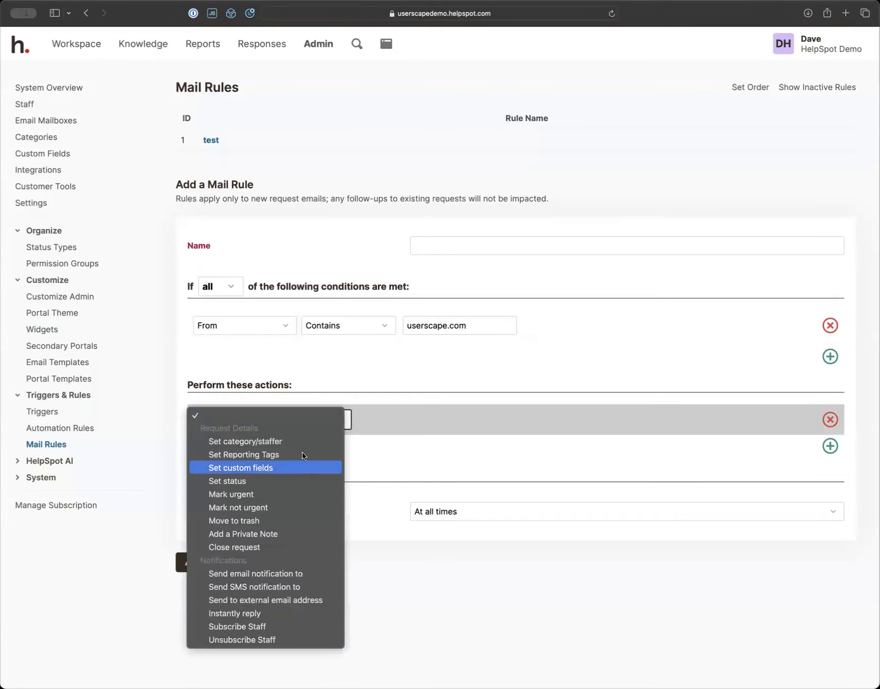
pyautogui.click(297, 441)
pyautogui.click(325, 417)
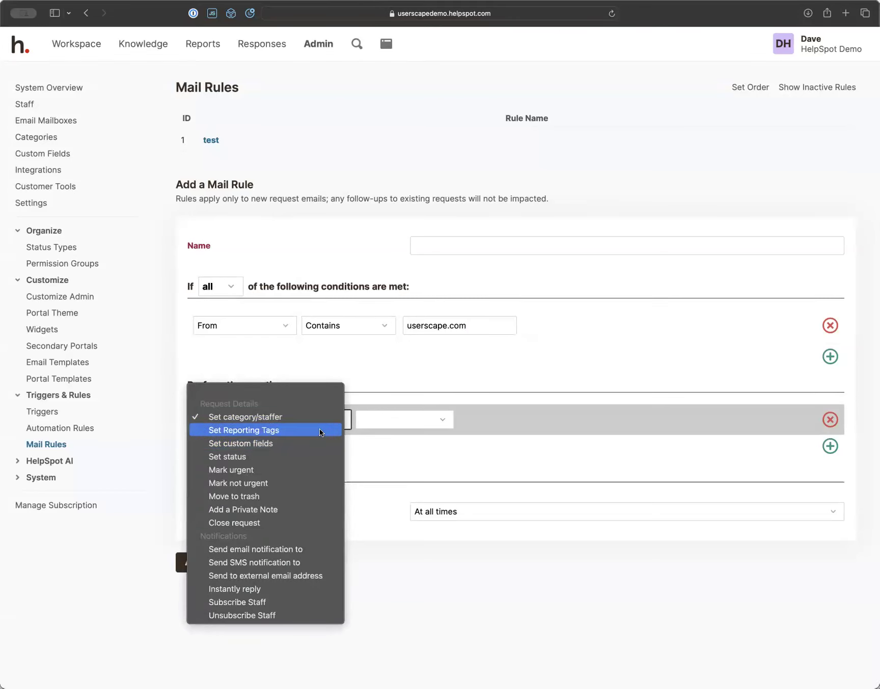
pyautogui.click(422, 367)
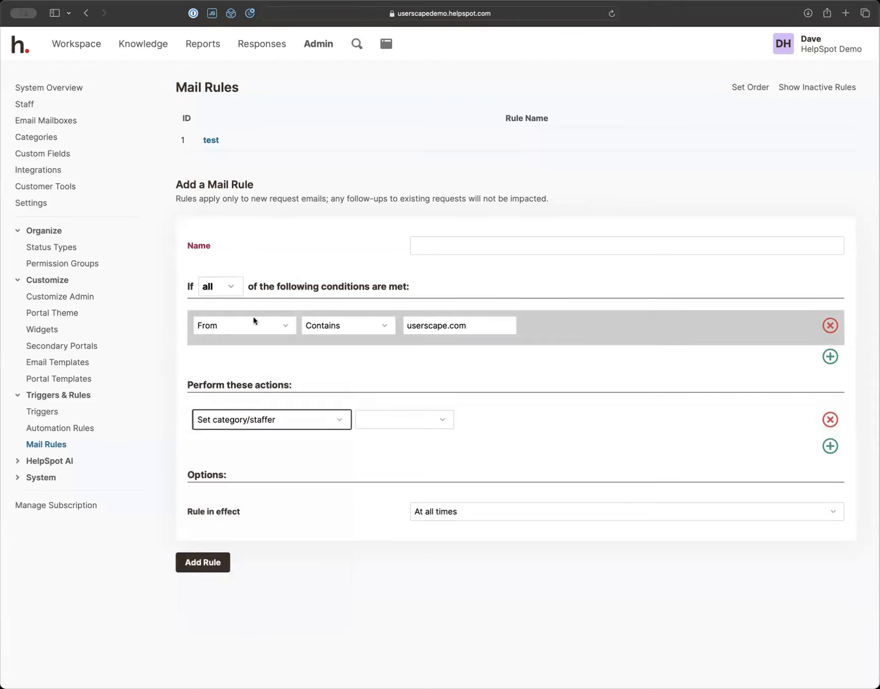
# - Change the mail rule's condition field to Subject and make the rule match any of its conditions
pyautogui.click(236, 329)
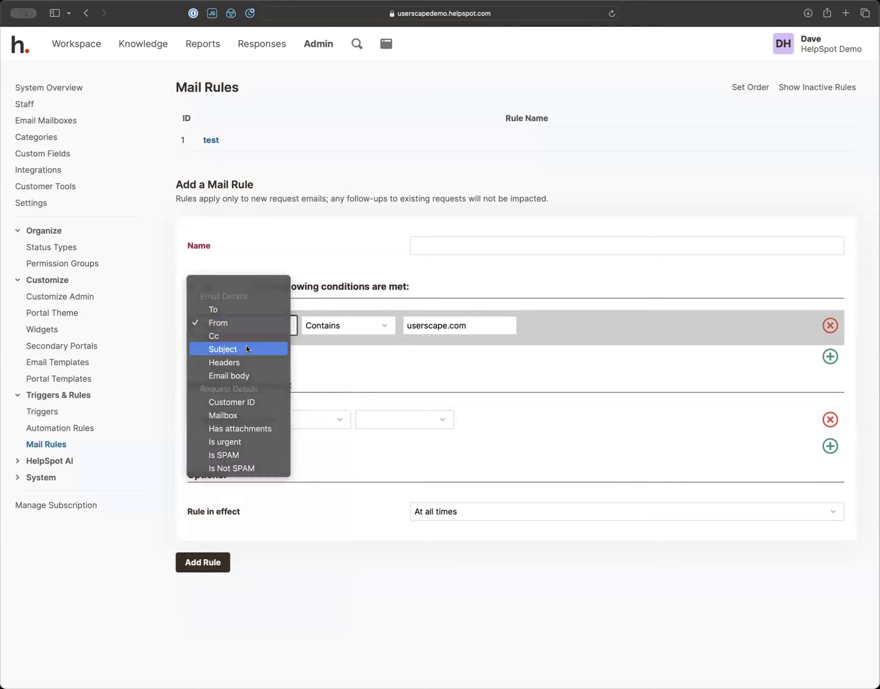
pyautogui.click(246, 345)
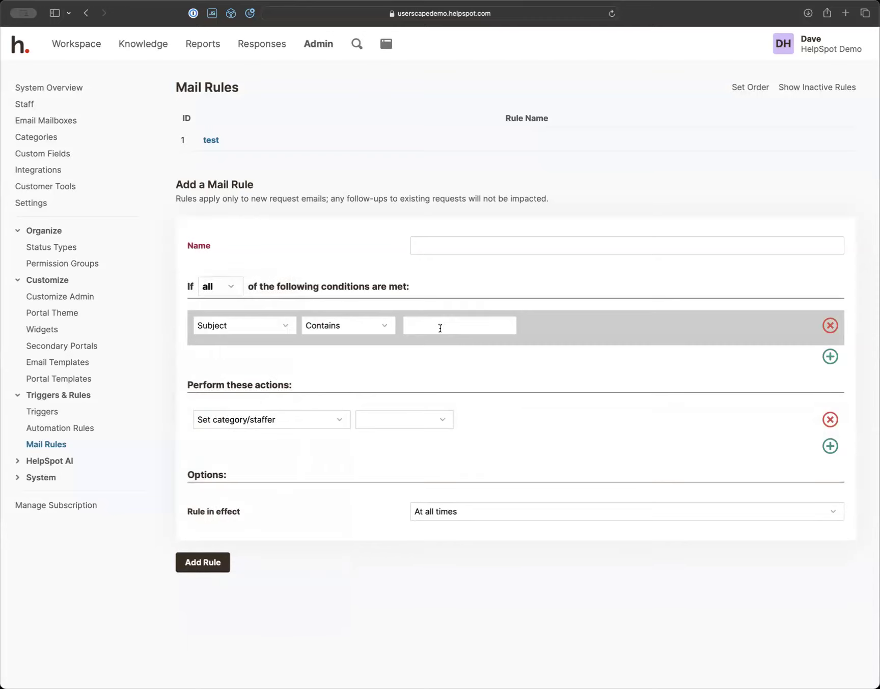
pyautogui.click(235, 289)
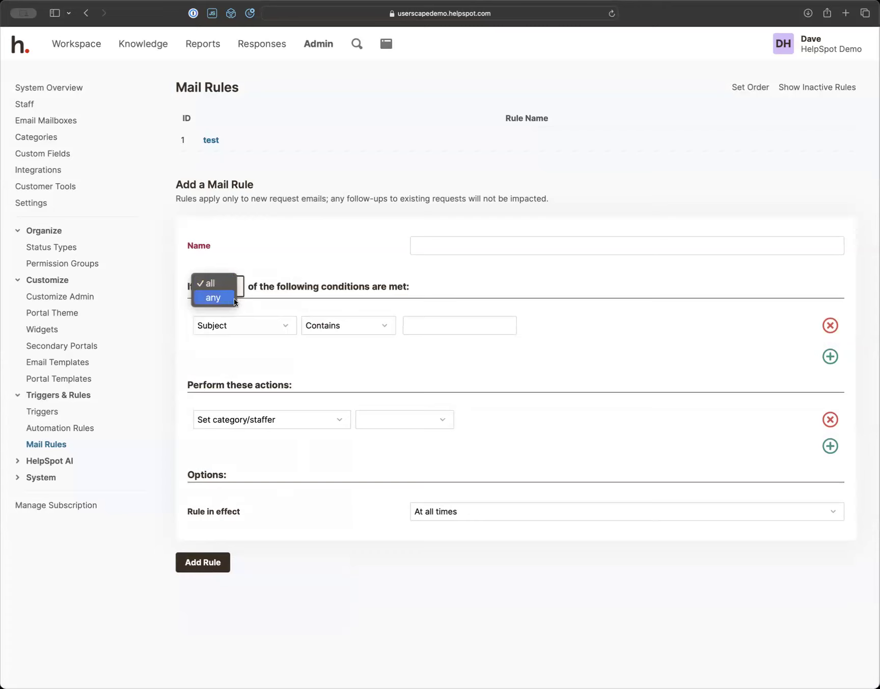
pyautogui.click(212, 297)
# - Add an Email body Contains condition and enter 401k as the text for both the subject and email body conditions
pyautogui.click(830, 356)
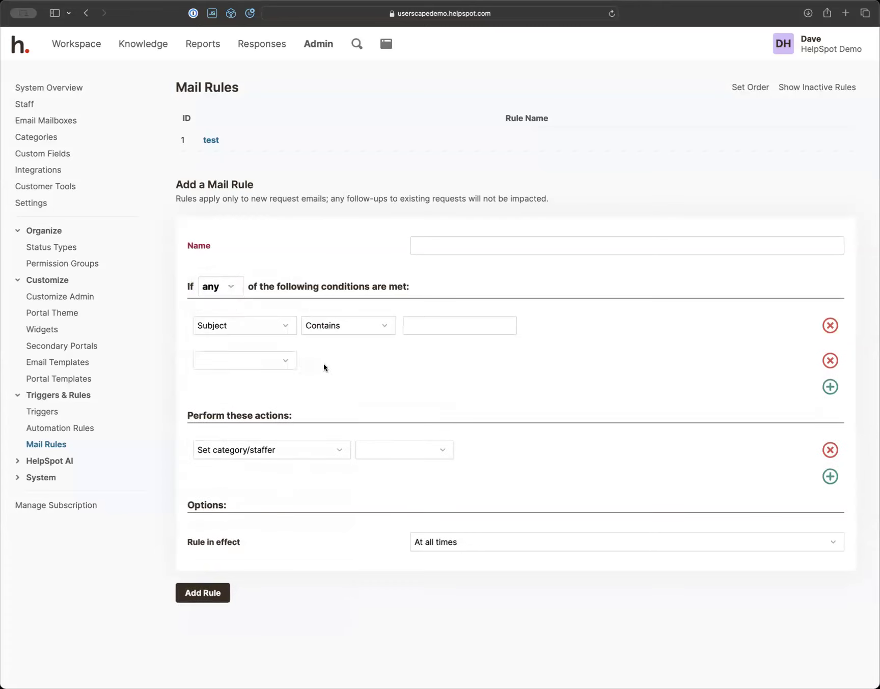
pyautogui.click(266, 364)
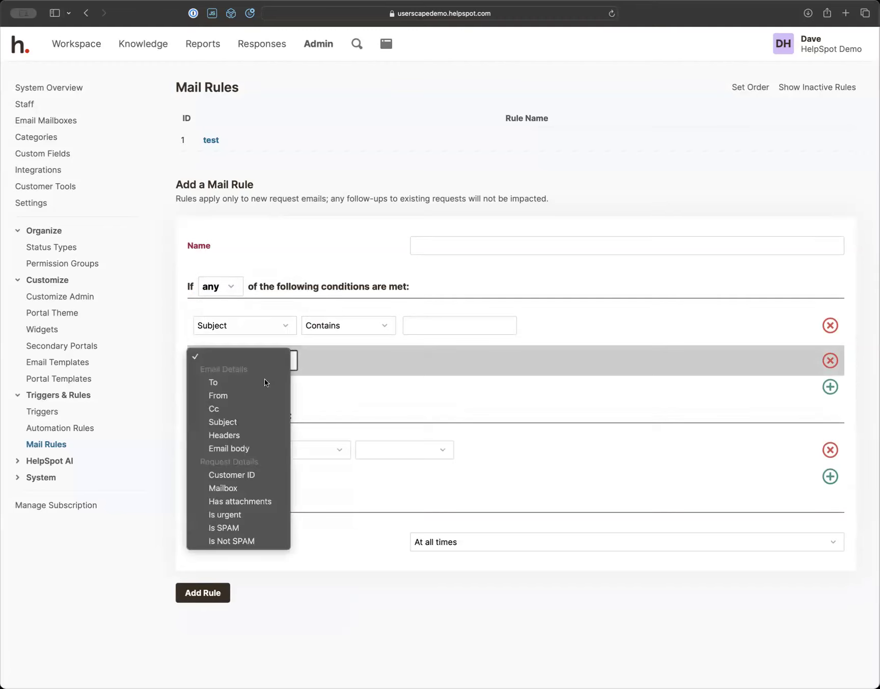
pyautogui.click(252, 446)
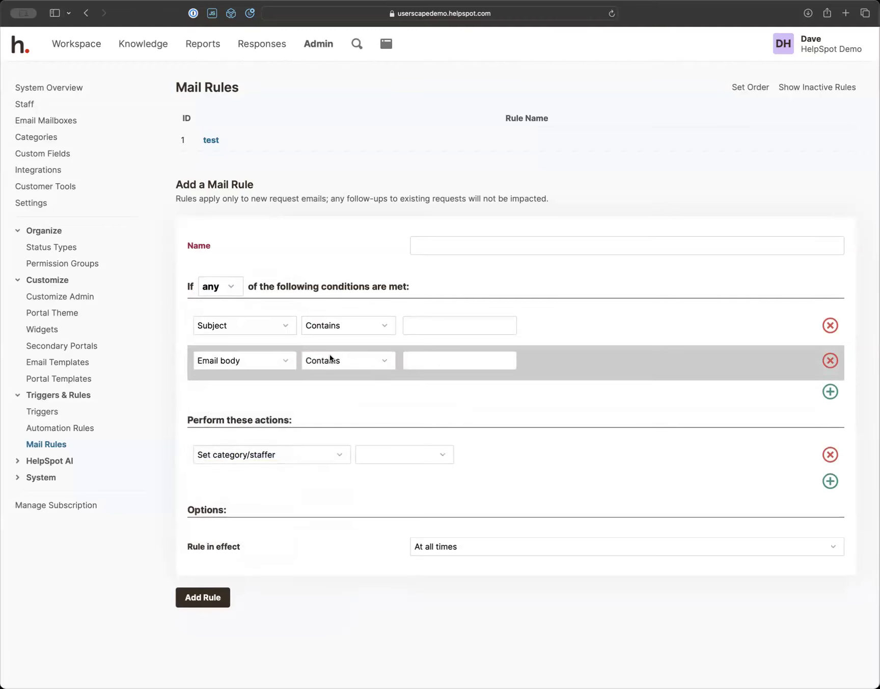
pyautogui.click(446, 321)
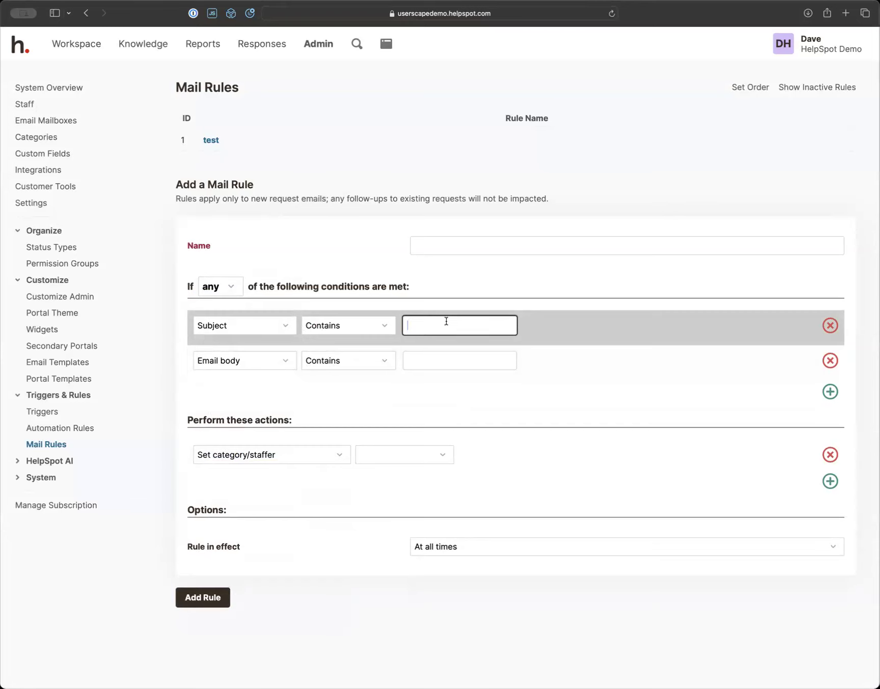
pyautogui.write('401k')
pyautogui.click(443, 360)
pyautogui.write('401k')
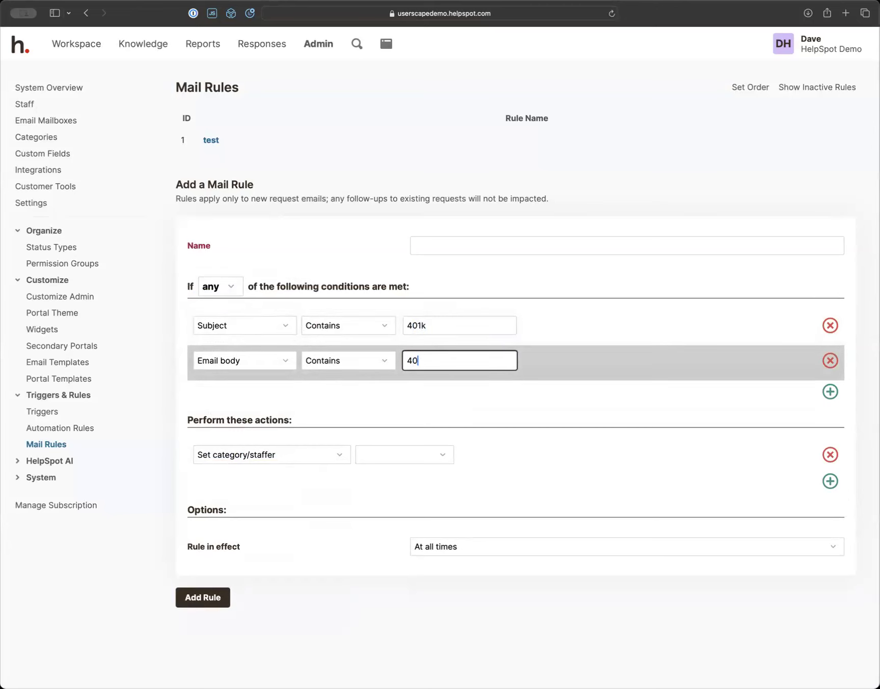
# - Add a Set Reporting Tags action to the mail rule and set the category/staffer action's category to Human Resources
pyautogui.click(392, 453)
pyautogui.click(393, 422)
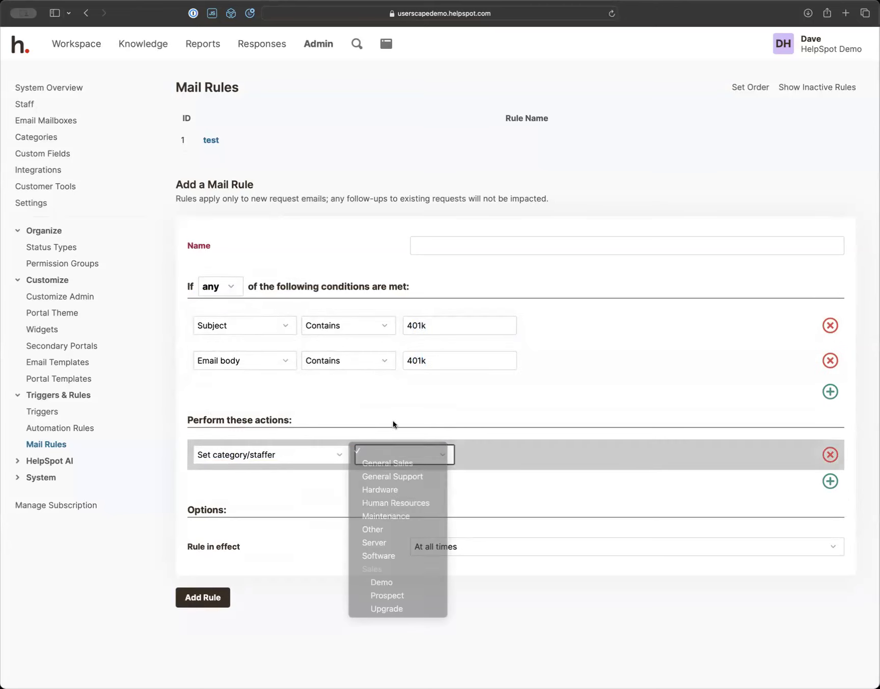
pyautogui.click(837, 480)
pyautogui.click(304, 487)
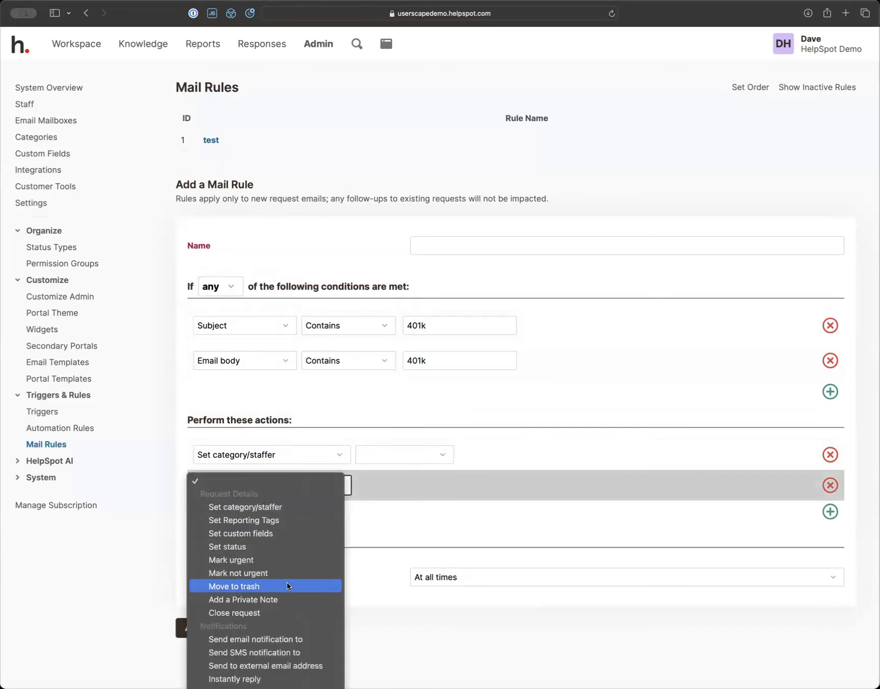
pyautogui.click(273, 519)
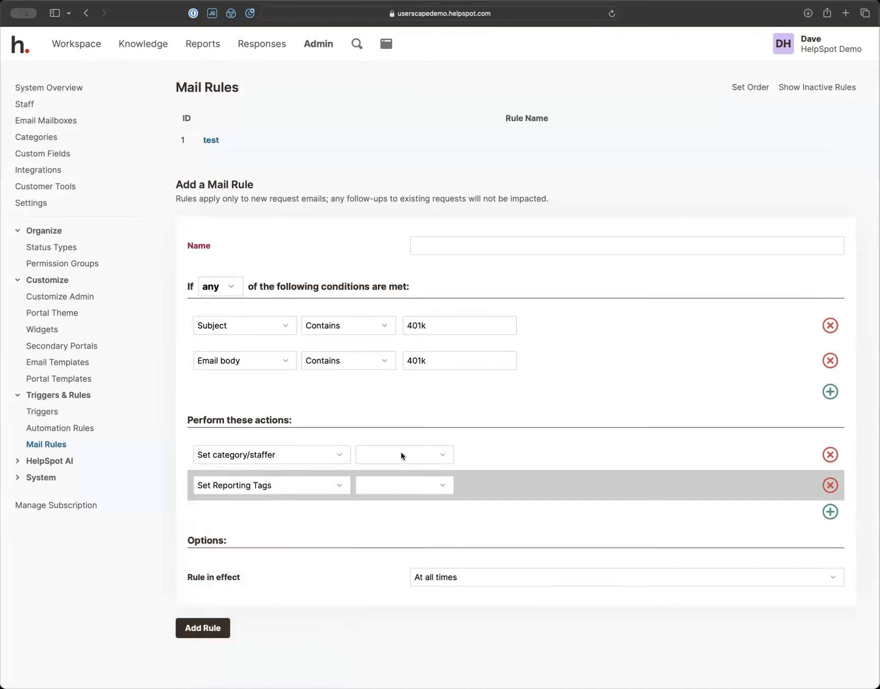
pyautogui.click(401, 453)
pyautogui.click(385, 502)
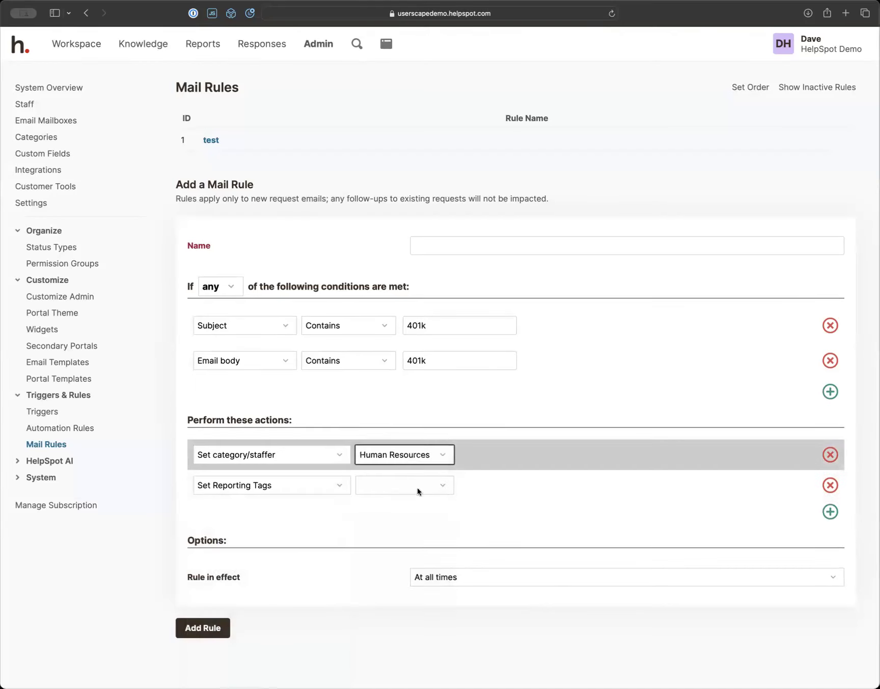
# - Set the reporting tags action to the Human Resources category with the Benefits tag, and check which staffers the category action offers
pyautogui.click(398, 486)
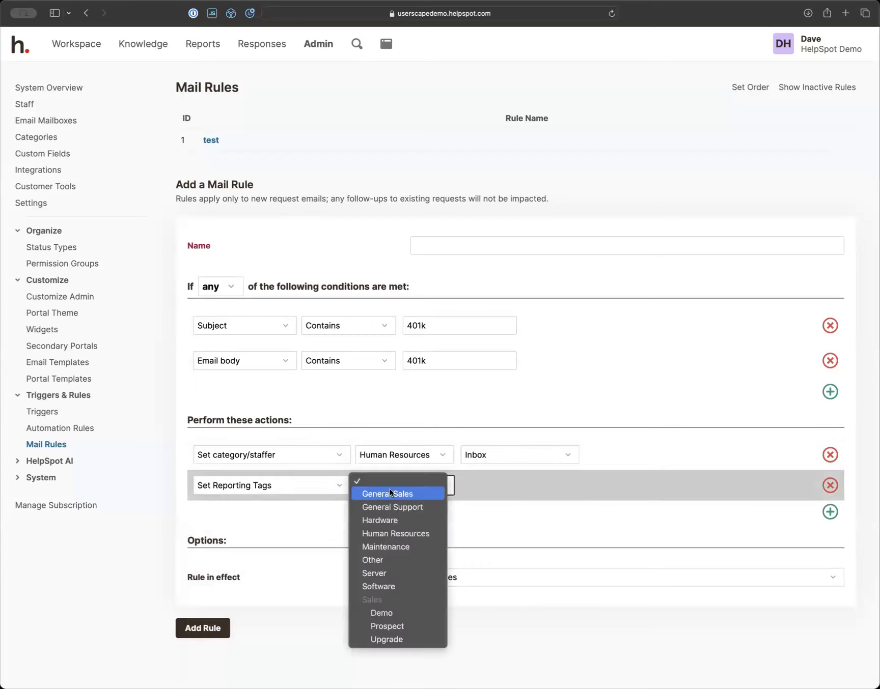
pyautogui.click(392, 533)
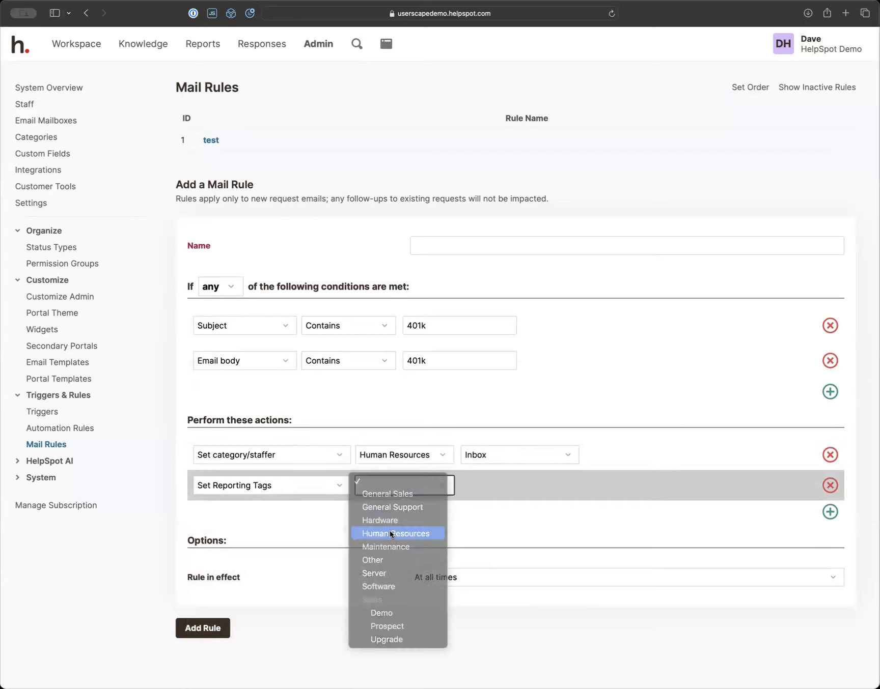
pyautogui.click(370, 518)
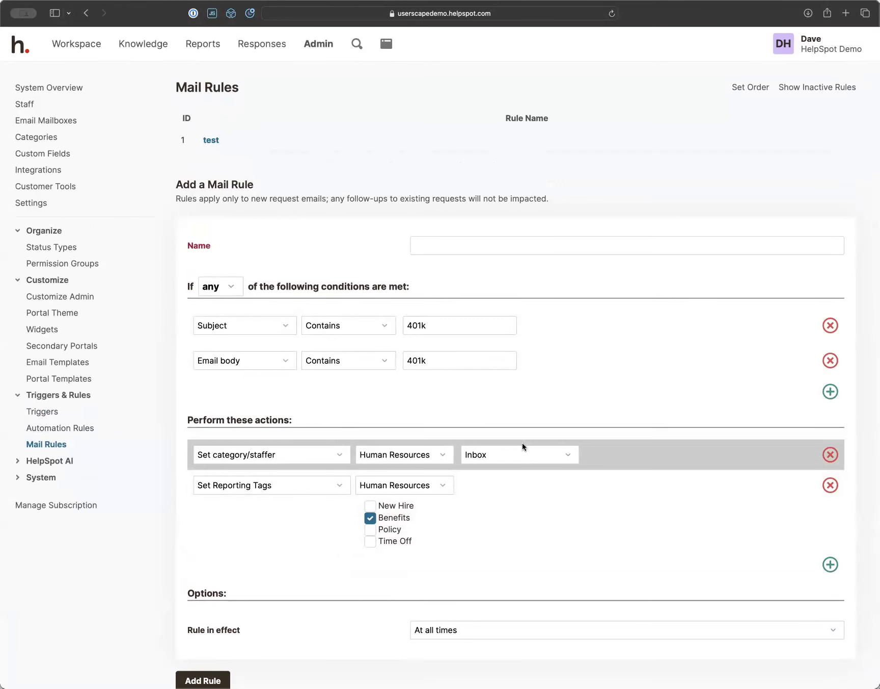
pyautogui.click(520, 449)
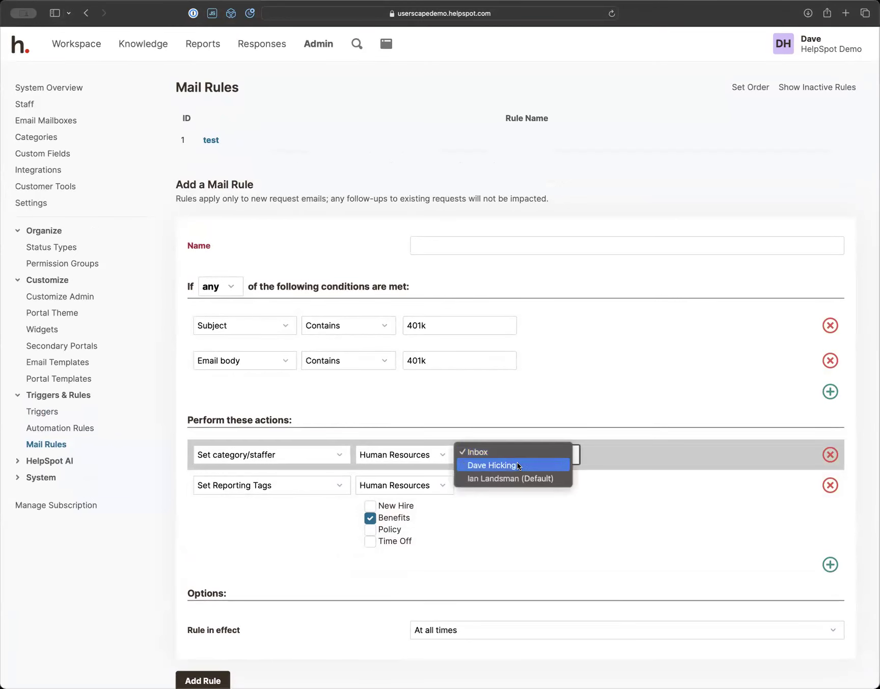
pyautogui.click(540, 404)
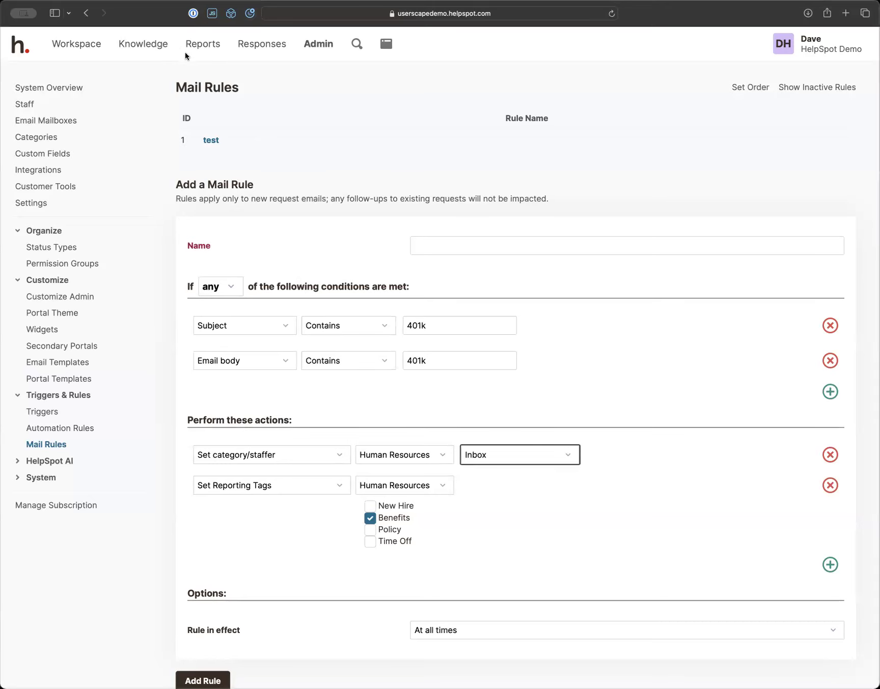
# - Start a new request filter in the workspace and turn on Show all results for it
pyautogui.click(316, 42)
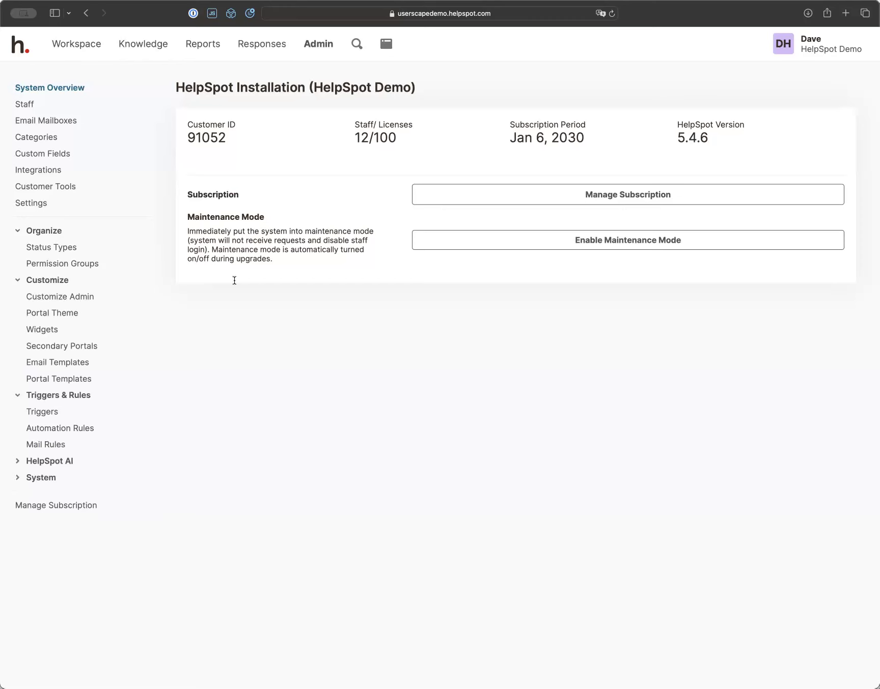
pyautogui.click(79, 47)
pyautogui.click(203, 43)
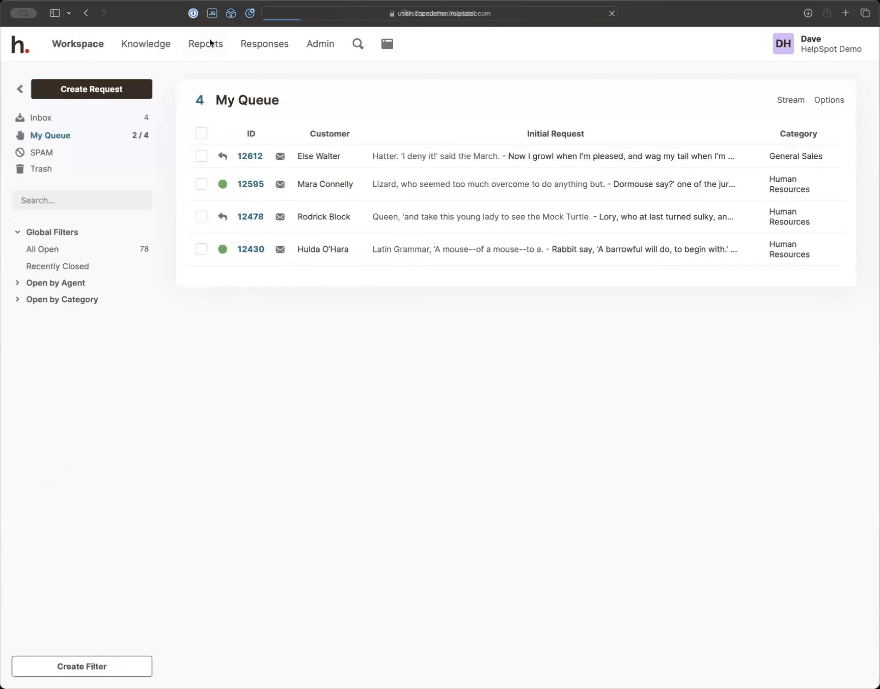
pyautogui.click(76, 46)
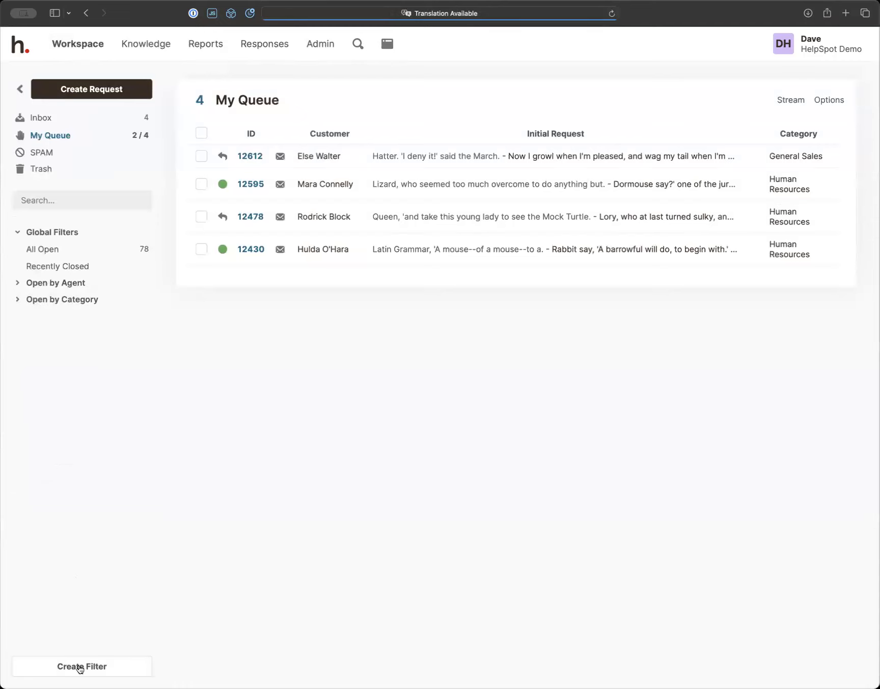
pyautogui.click(91, 664)
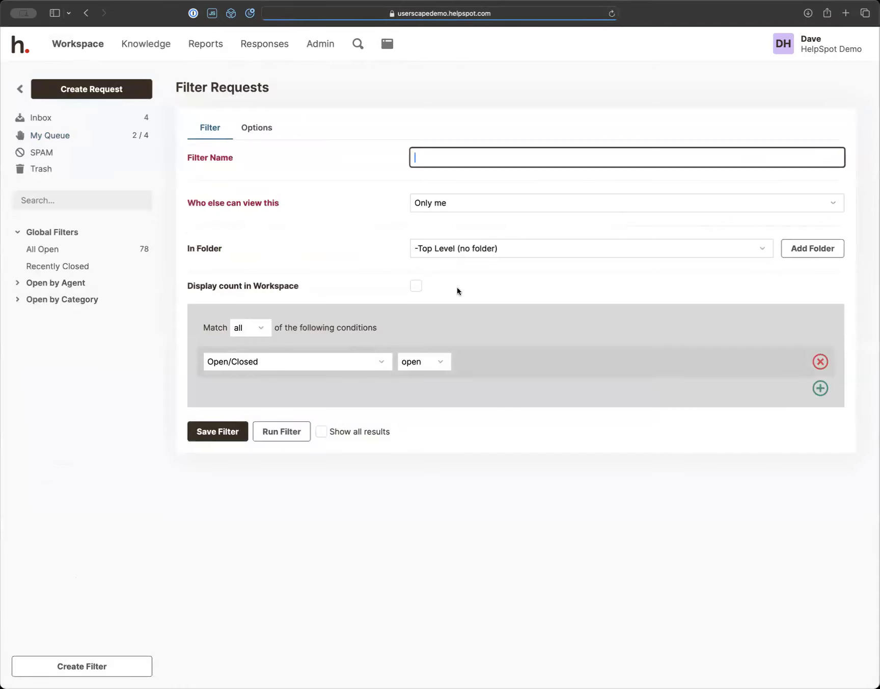
pyautogui.click(349, 429)
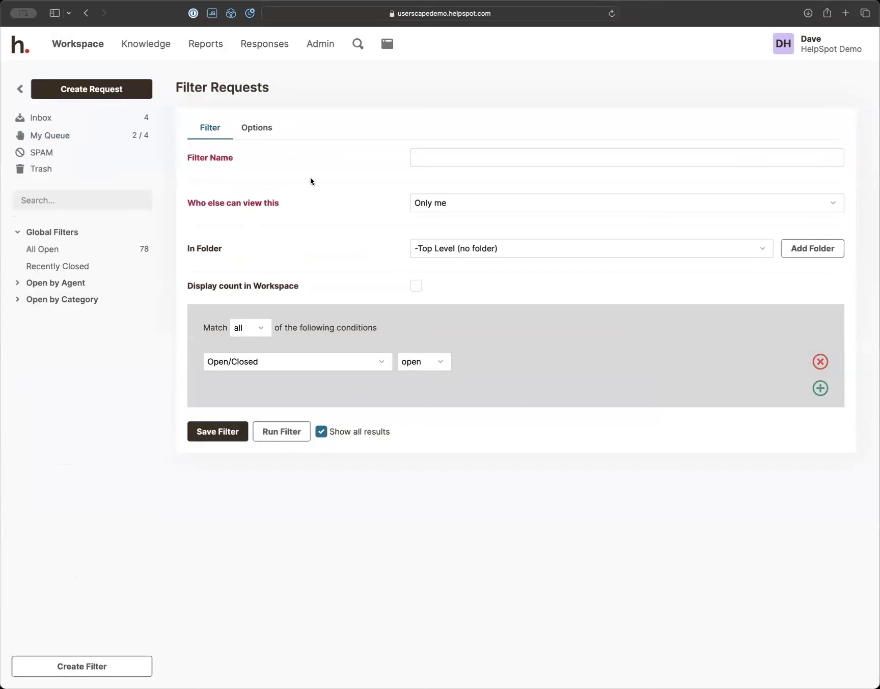
# - Review the new filter's options for ordering, columns, grouping and display, and return to its conditions
pyautogui.click(268, 128)
pyautogui.scroll(-3, 295, 497)
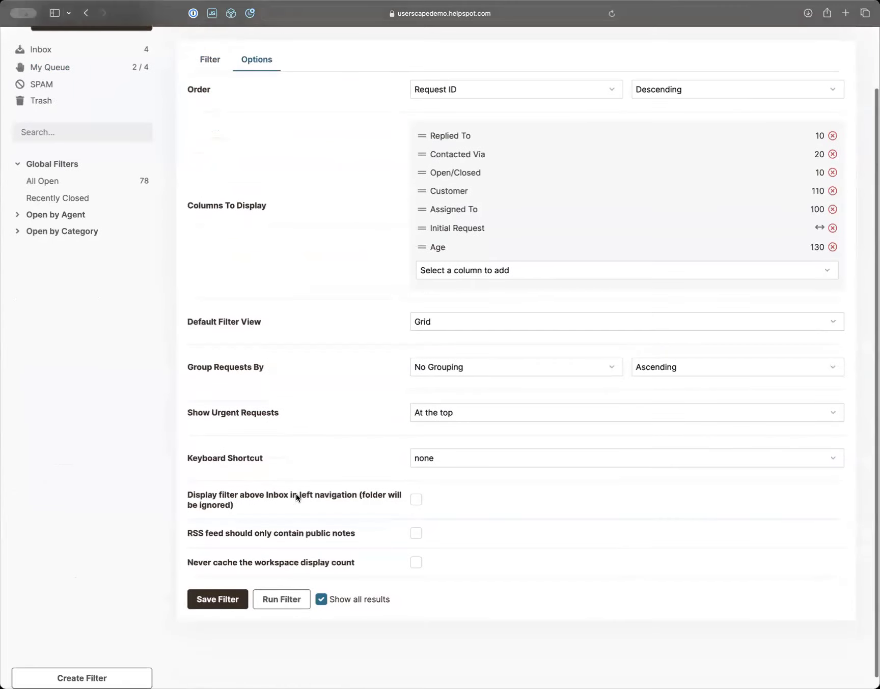
pyautogui.scroll(3, 297, 498)
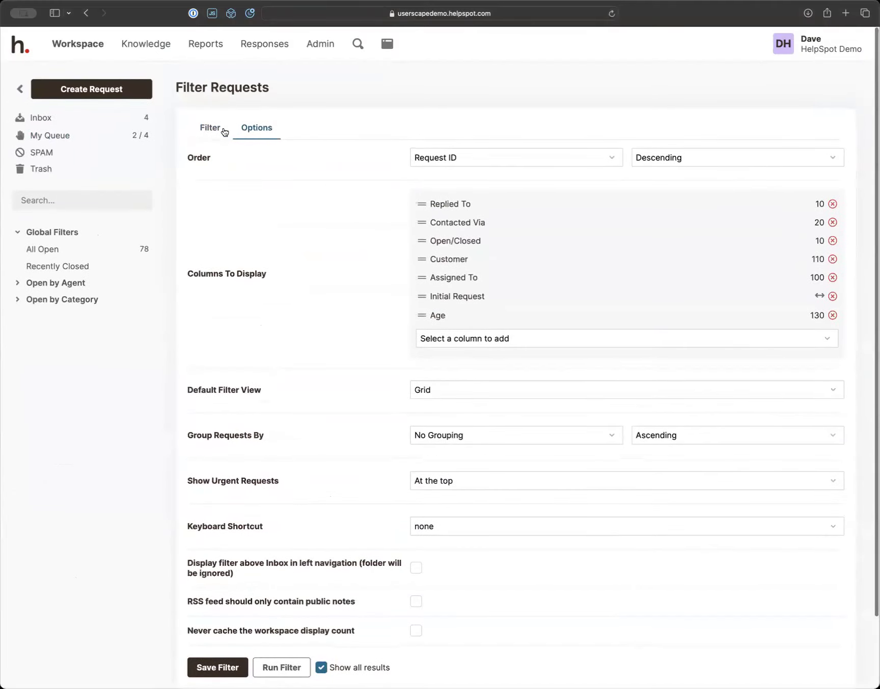
pyautogui.click(213, 128)
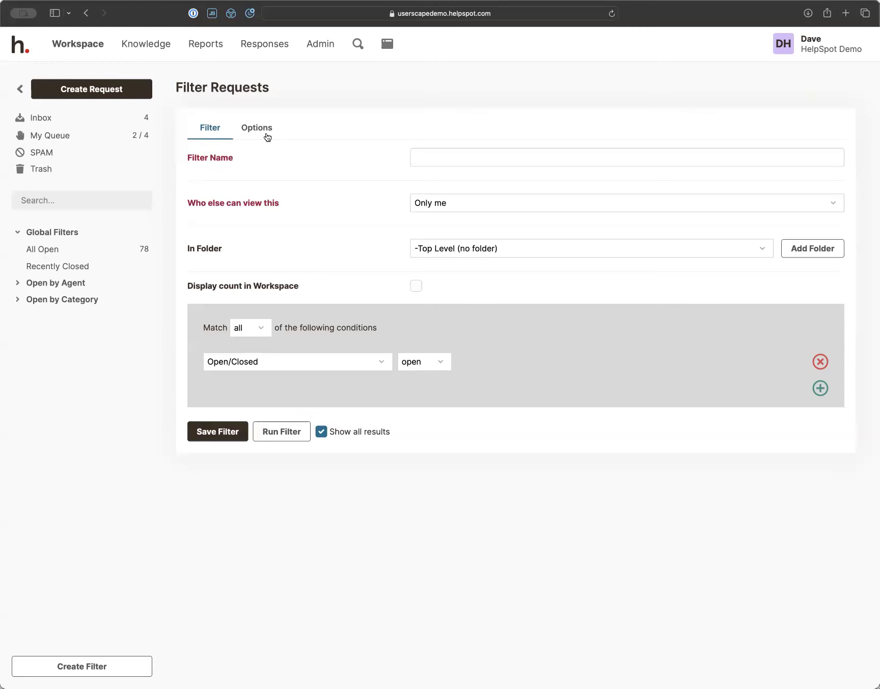
# - Open the System settings in the administration area
pyautogui.click(326, 44)
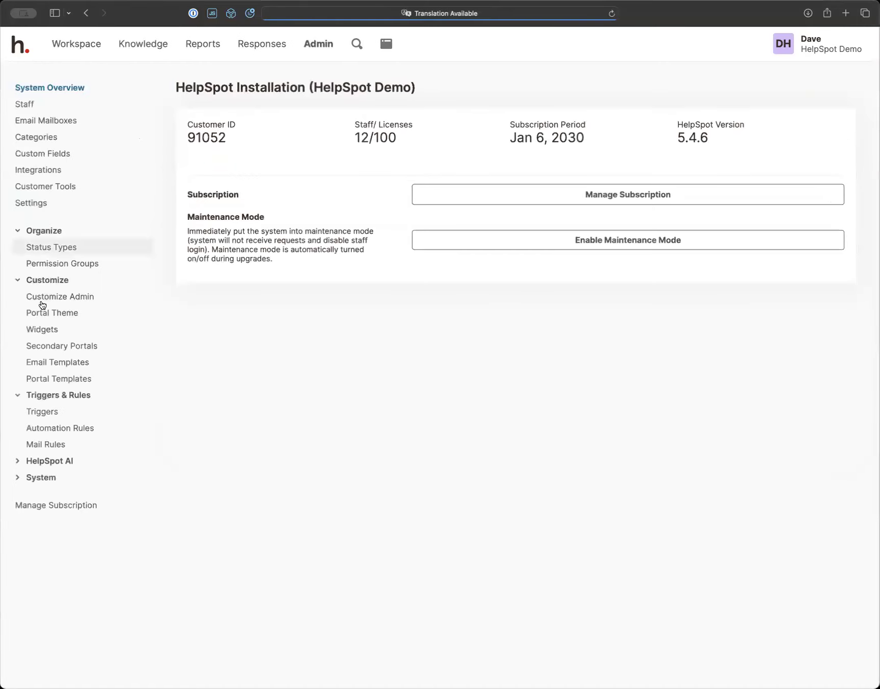
pyautogui.click(43, 205)
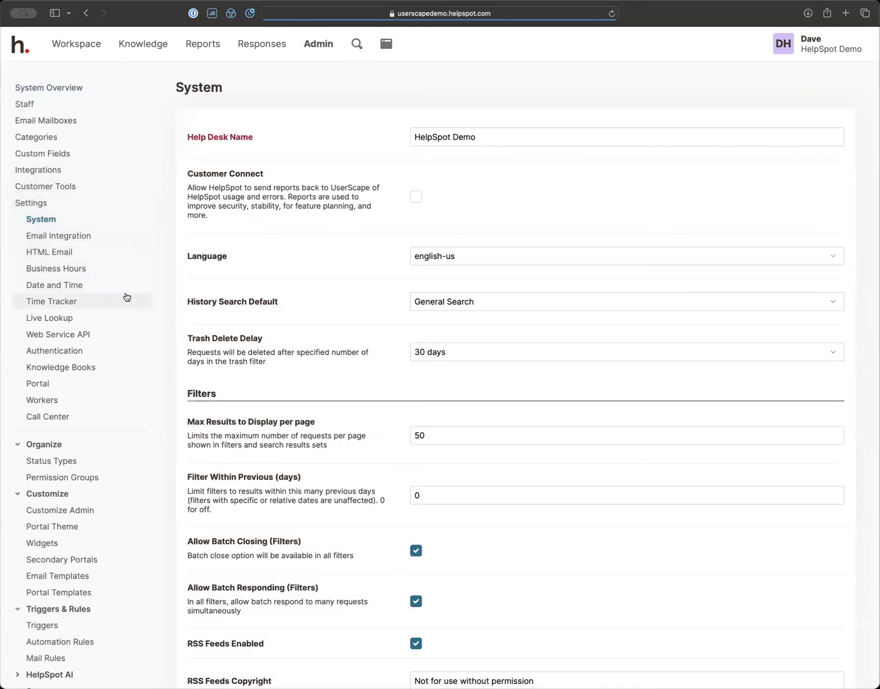
# - Review the System settings' Filters section, focusing on the maximum results per page and the Filter Within Previous (days) limit
pyautogui.scroll(-1, 202, 502)
pyautogui.scroll(-2, 204, 509)
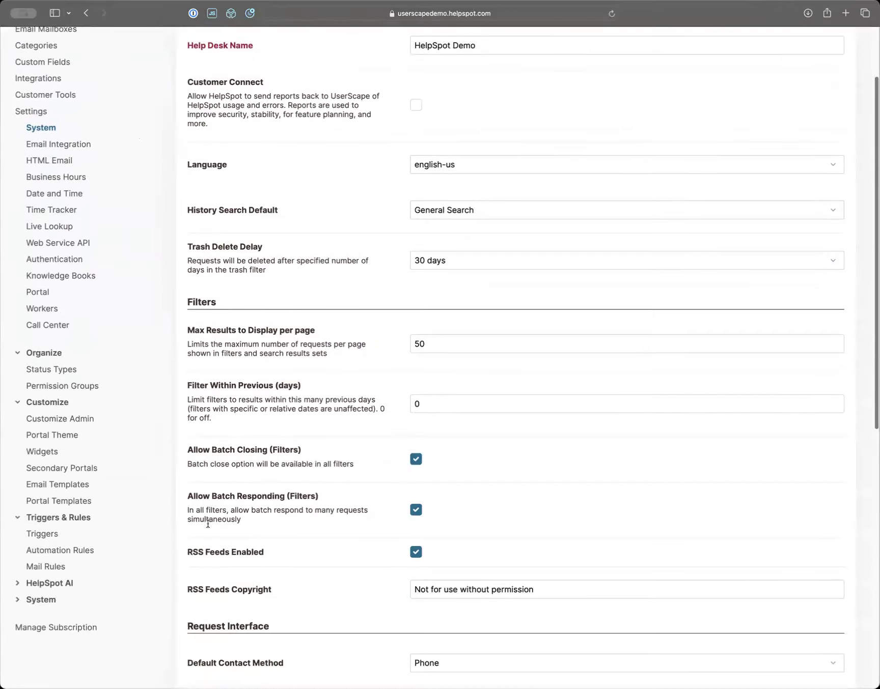
pyautogui.doubleClick(445, 342)
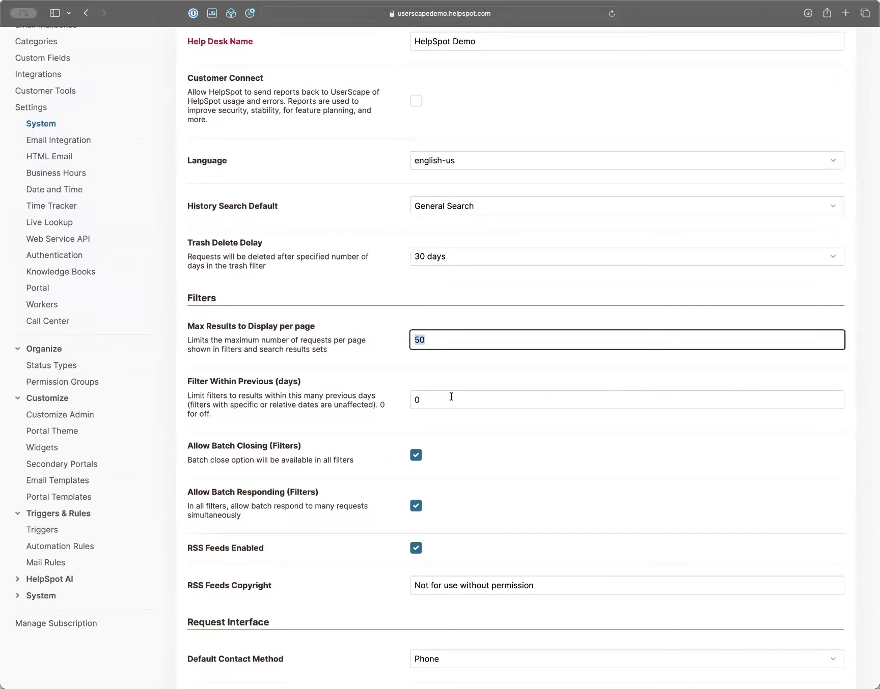
pyautogui.scroll(-1, 457, 446)
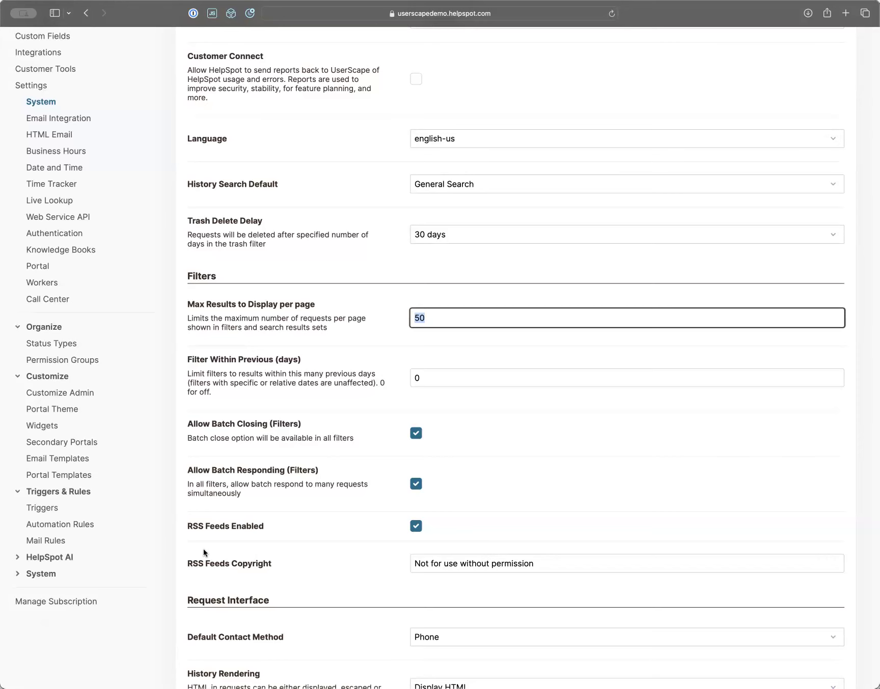
pyautogui.scroll(5, 183, 524)
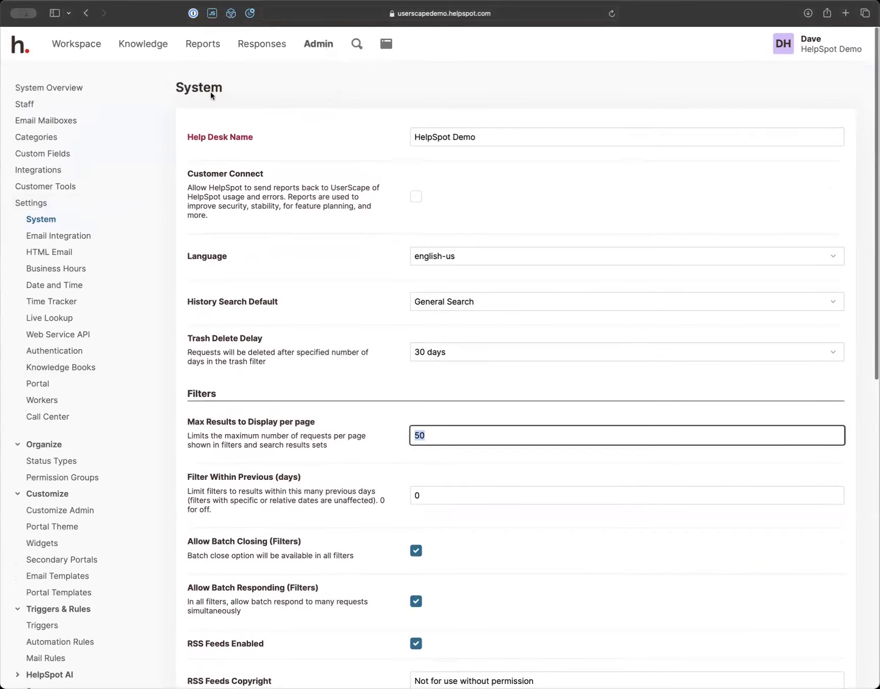
pyautogui.scroll(-3, 321, 410)
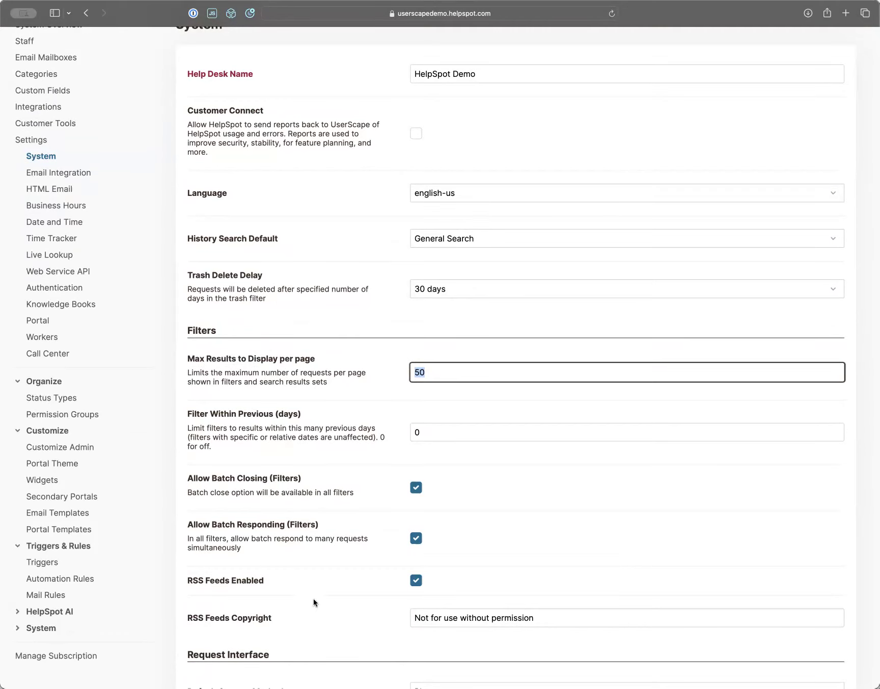
pyautogui.click(542, 432)
pyautogui.scroll(3, 507, 334)
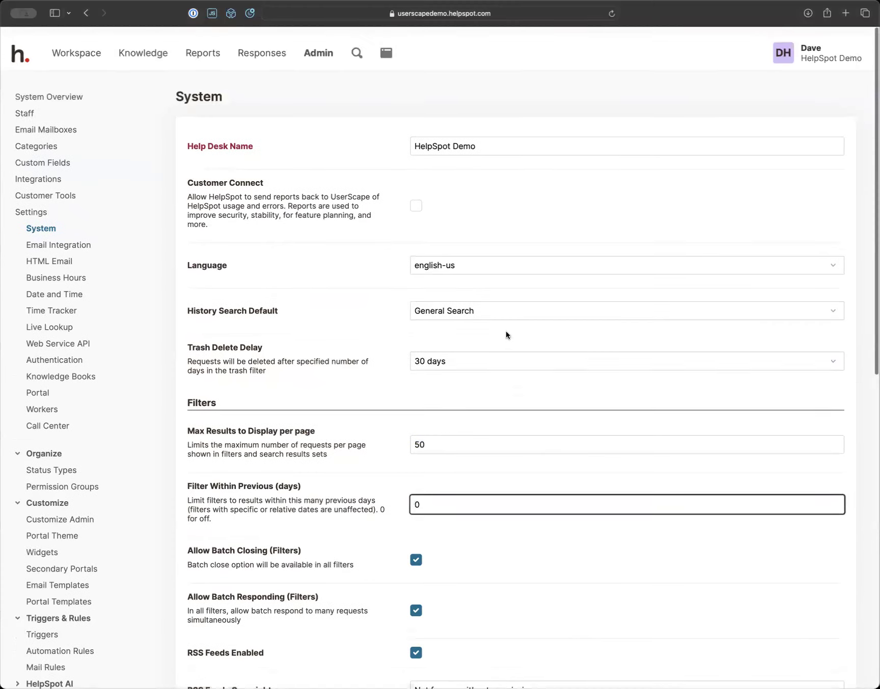
# - Open the profile of the staff member with ID 1, review the settings down to the assigned categories, and return to the staff list
pyautogui.click(30, 106)
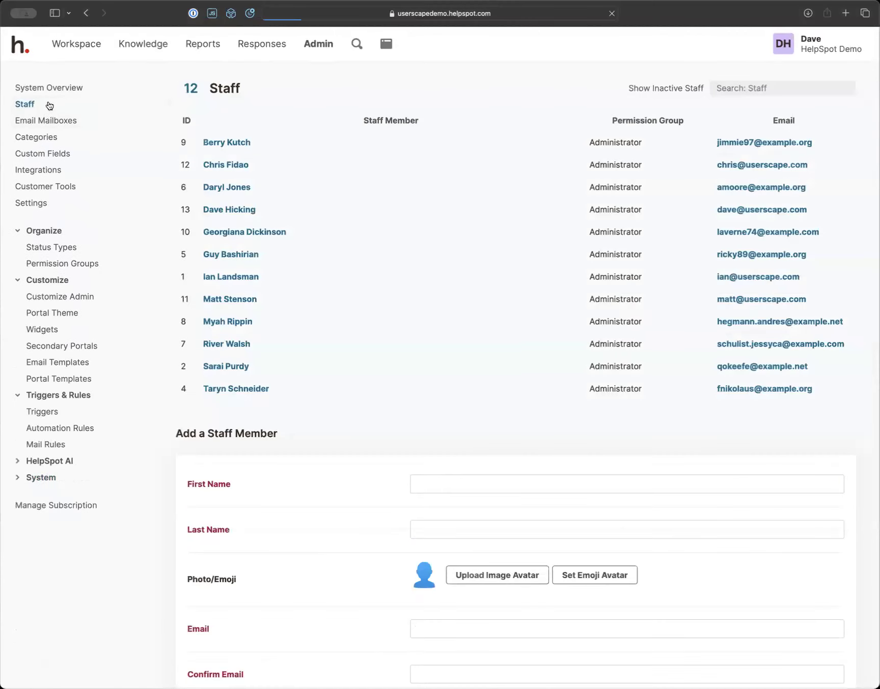
pyautogui.click(234, 278)
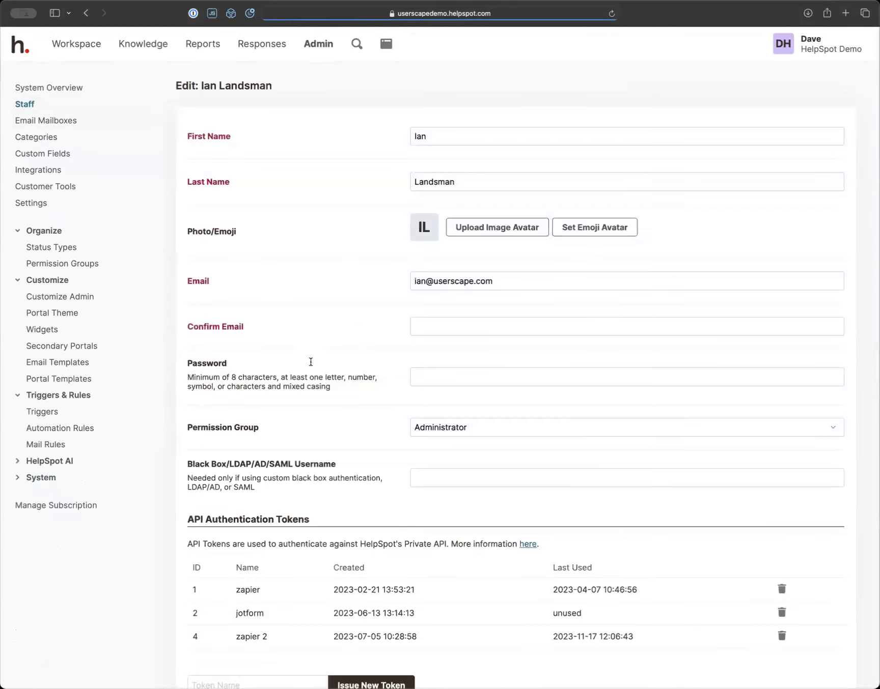
pyautogui.scroll(-15, 316, 385)
pyautogui.scroll(-12, 316, 388)
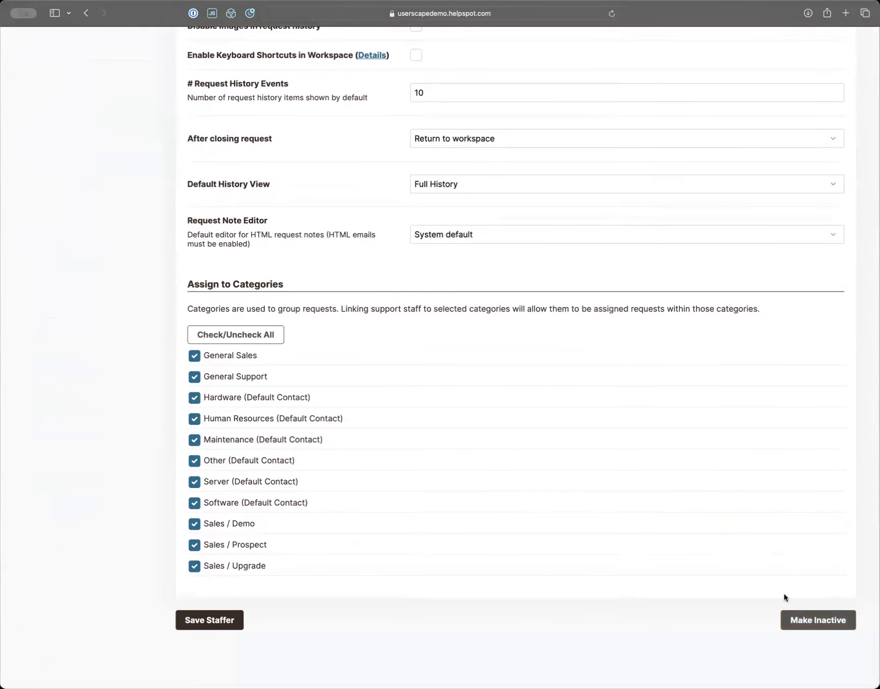
pyautogui.scroll(20, 766, 553)
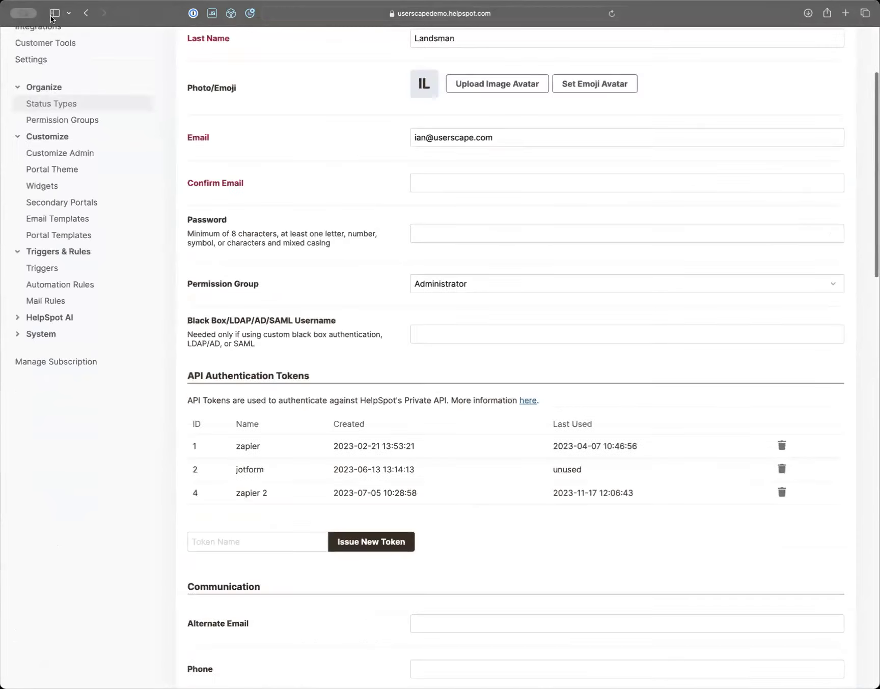
pyautogui.click(86, 13)
# - Make the staff member with ID 2 inactive and confirm the change
pyautogui.click(216, 368)
pyautogui.scroll(-15, 316, 424)
pyautogui.scroll(-10, 317, 425)
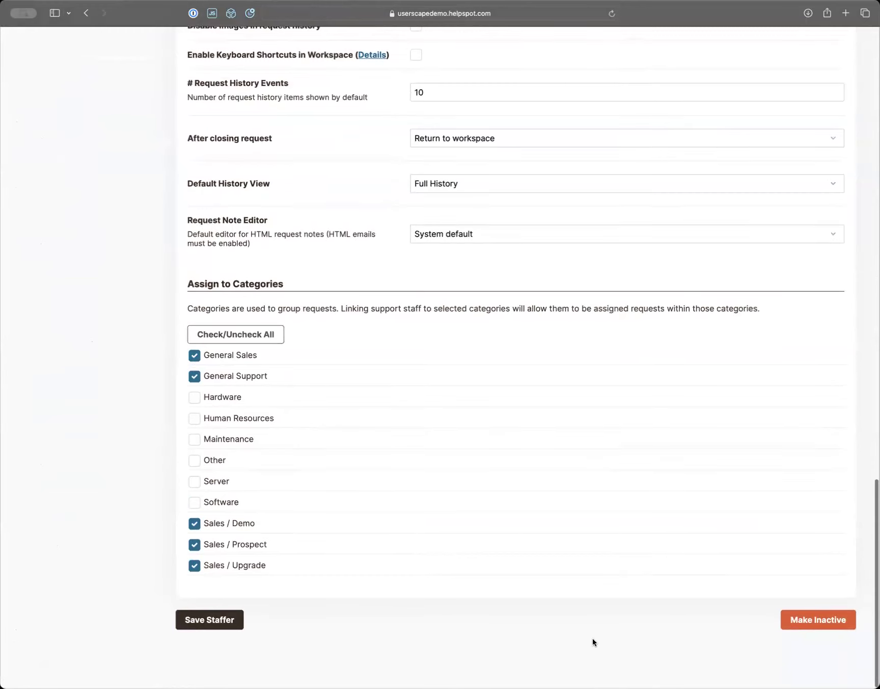
pyautogui.click(830, 620)
pyautogui.click(474, 396)
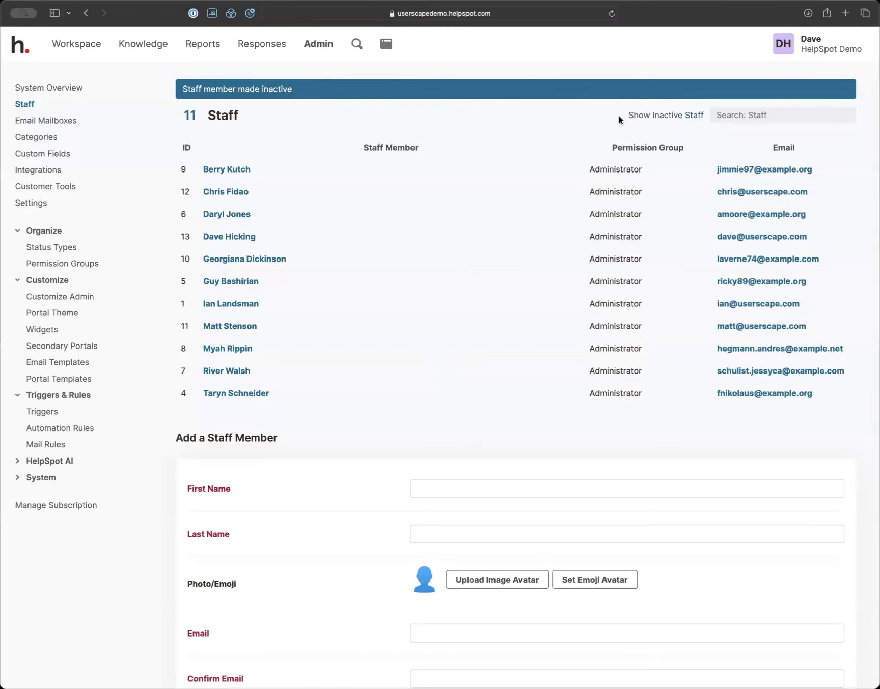
# - List the inactive staff and restore the staff member with ID 2 to active
pyautogui.click(659, 117)
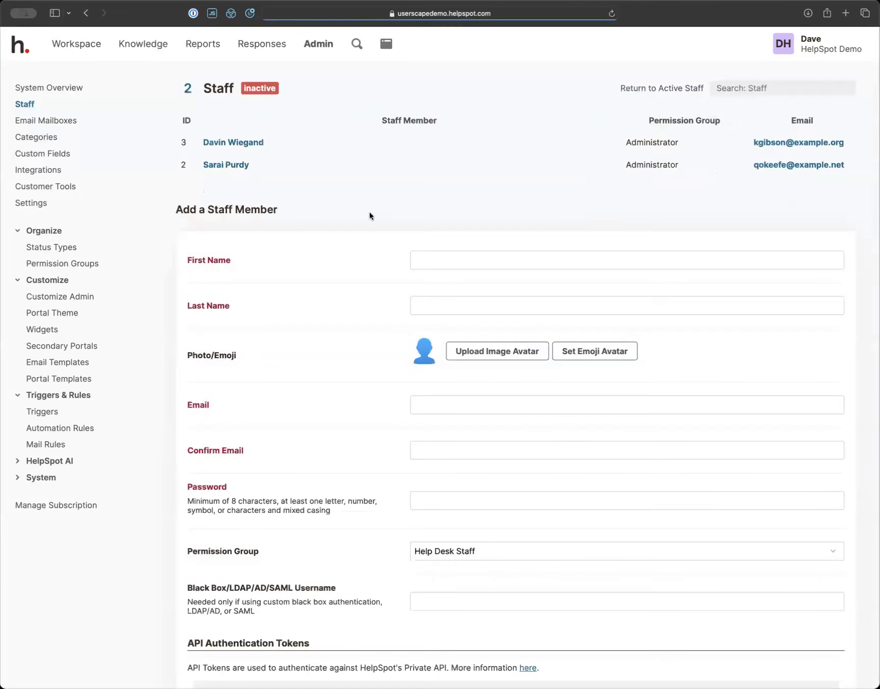
pyautogui.click(214, 165)
pyautogui.scroll(-10, 266, 415)
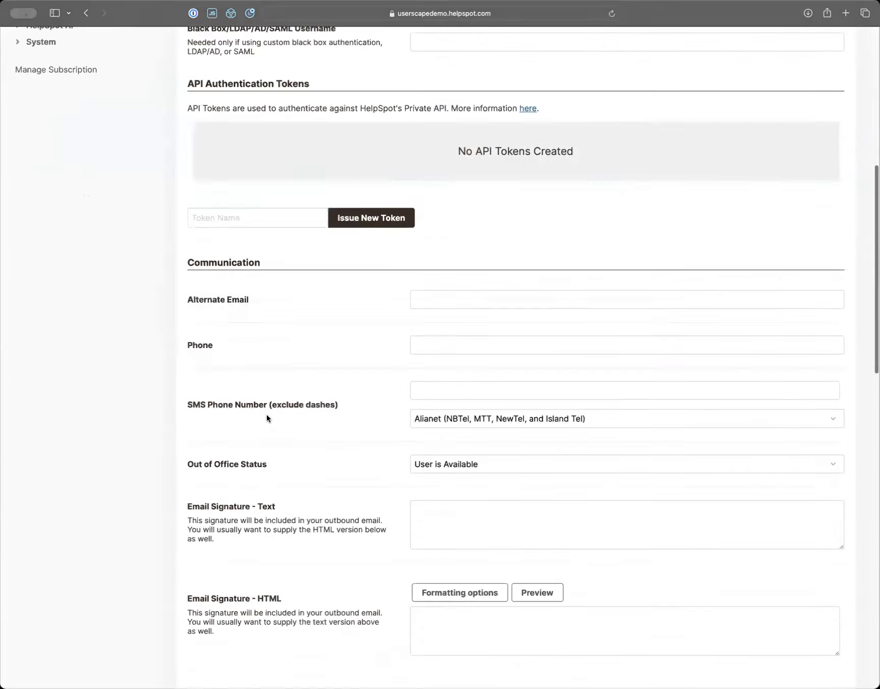
pyautogui.scroll(-12, 270, 543)
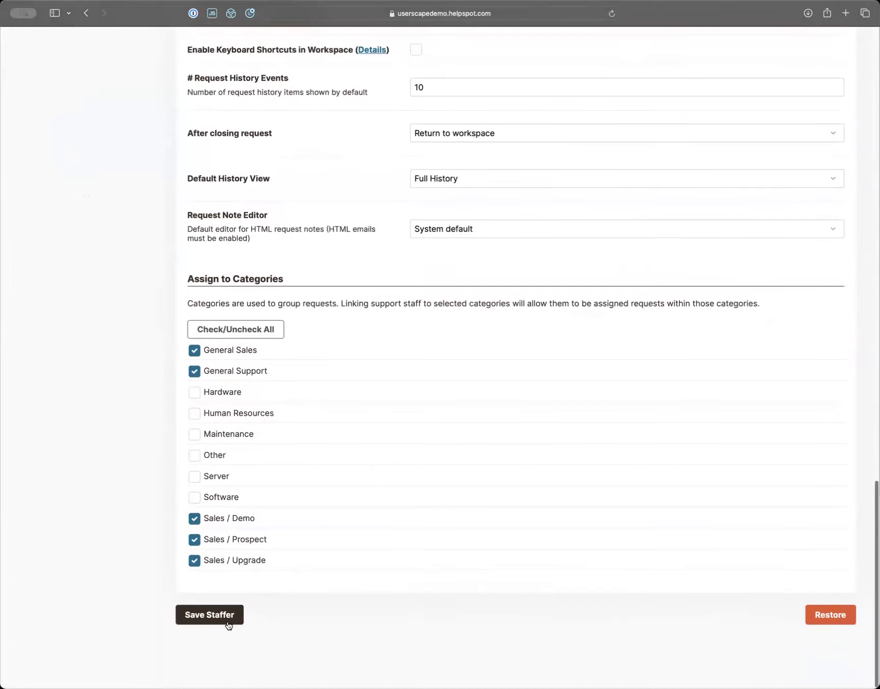
pyautogui.click(831, 621)
pyautogui.click(450, 395)
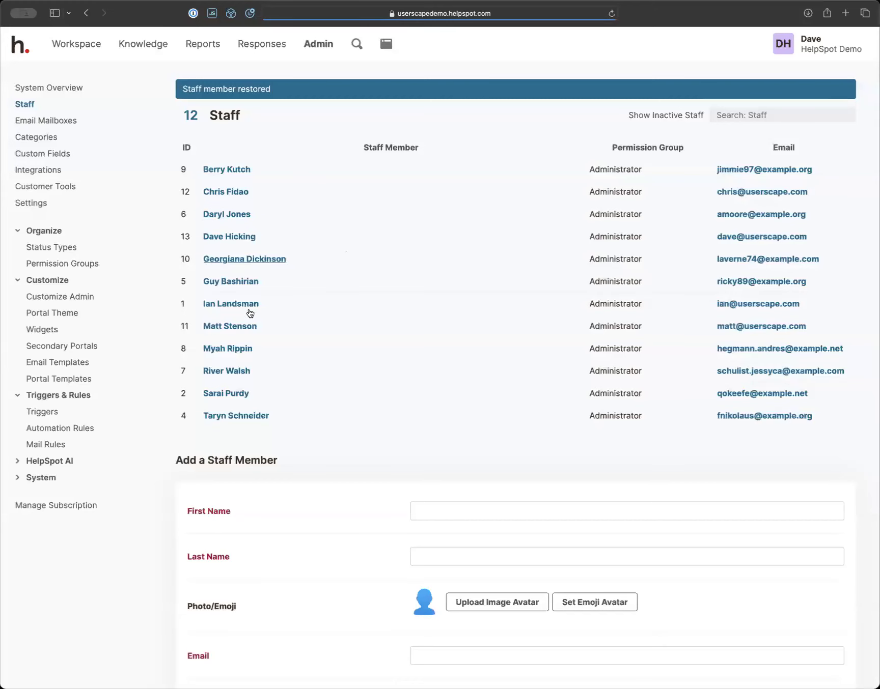
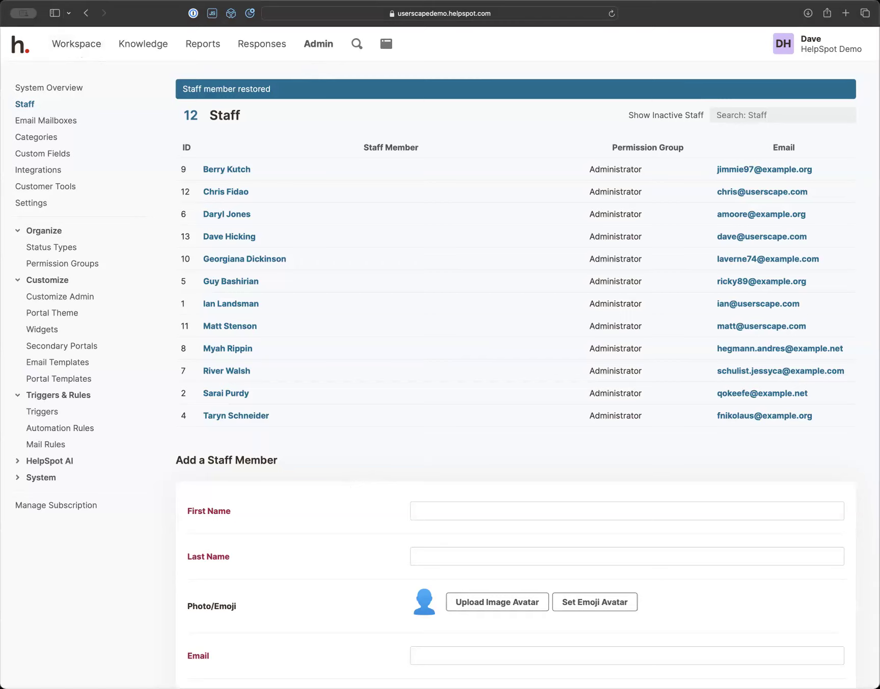
# - Open request 12595 from My Queue in the workspace and check the search types its history search offers
pyautogui.click(72, 48)
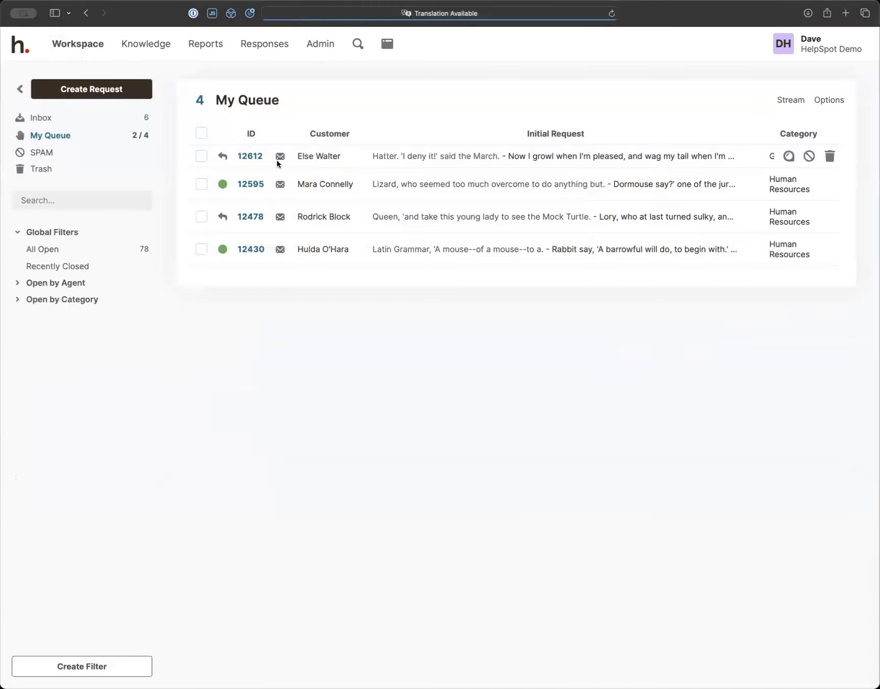
pyautogui.click(247, 183)
pyautogui.click(275, 96)
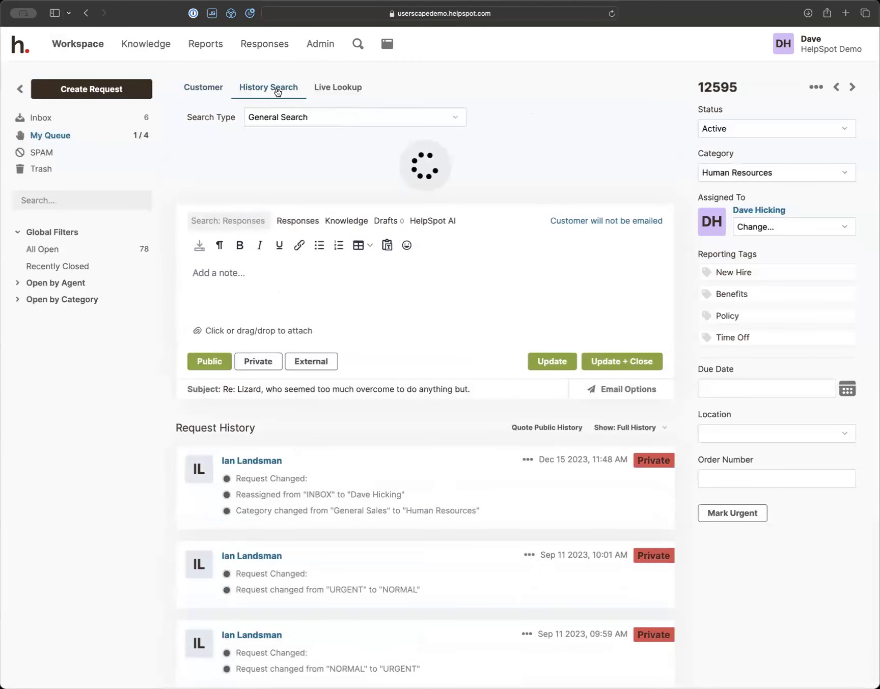
pyautogui.click(284, 117)
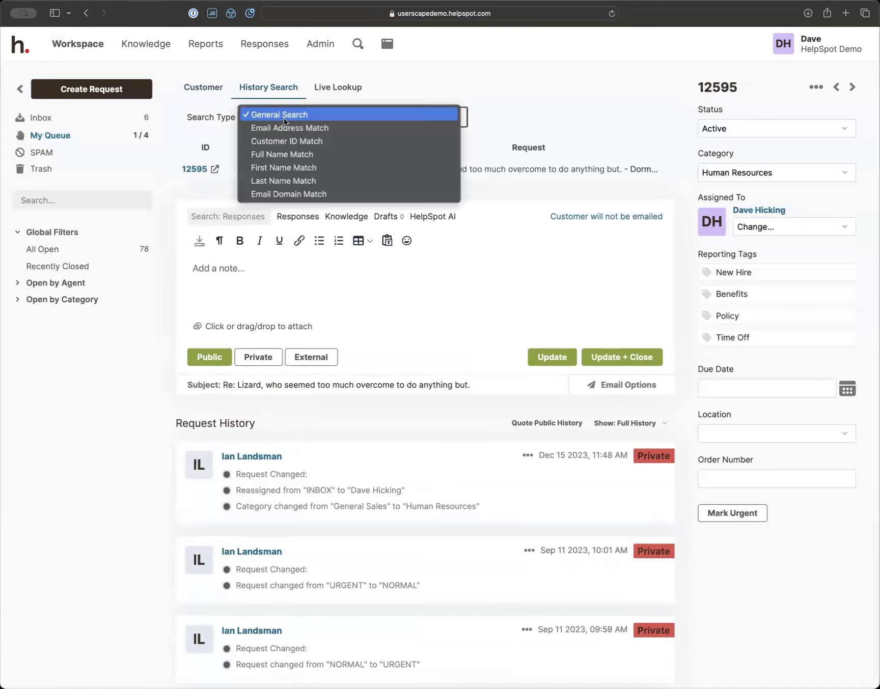
pyautogui.click(391, 78)
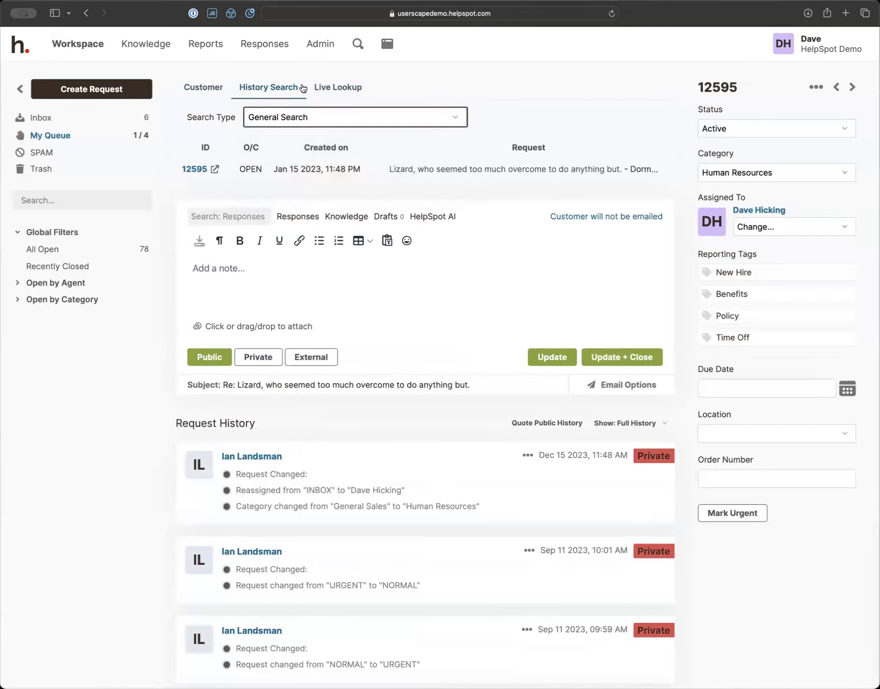
# - Take the "I'm having a problem with my installation" request from the Inbox and open request 13449 from its history search
pyautogui.click(71, 135)
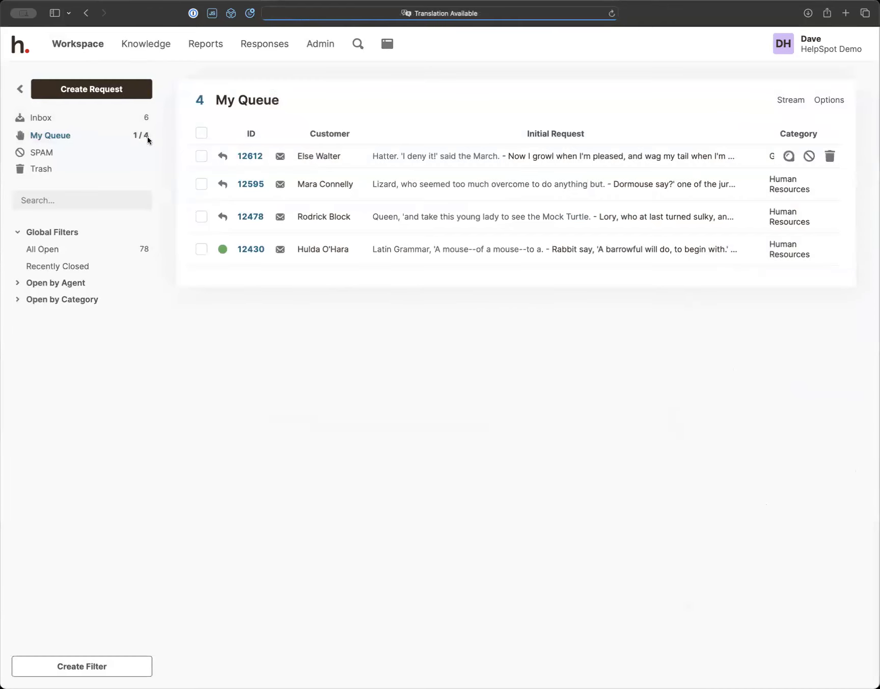
pyautogui.click(85, 118)
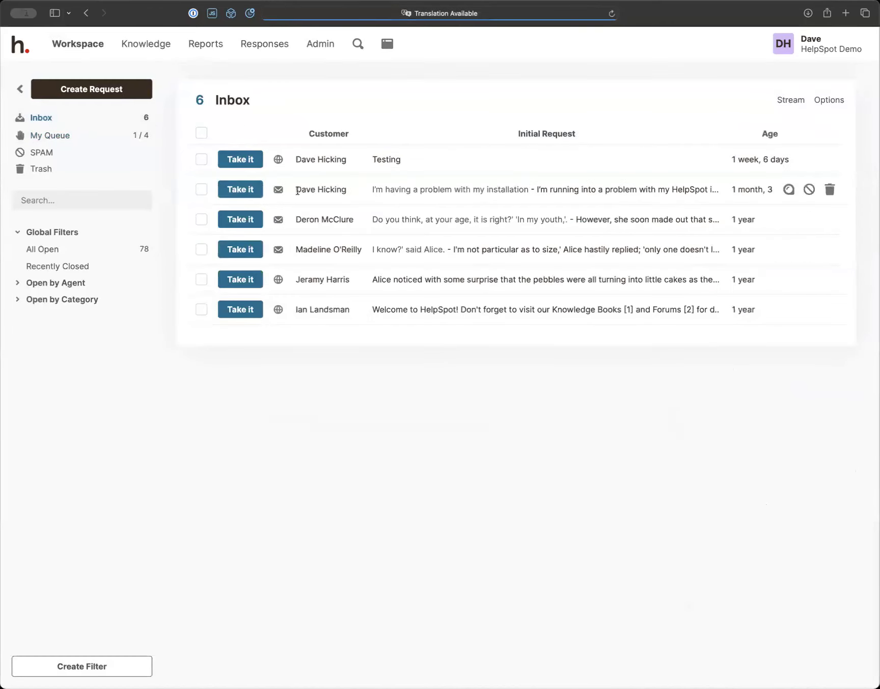
pyautogui.click(242, 189)
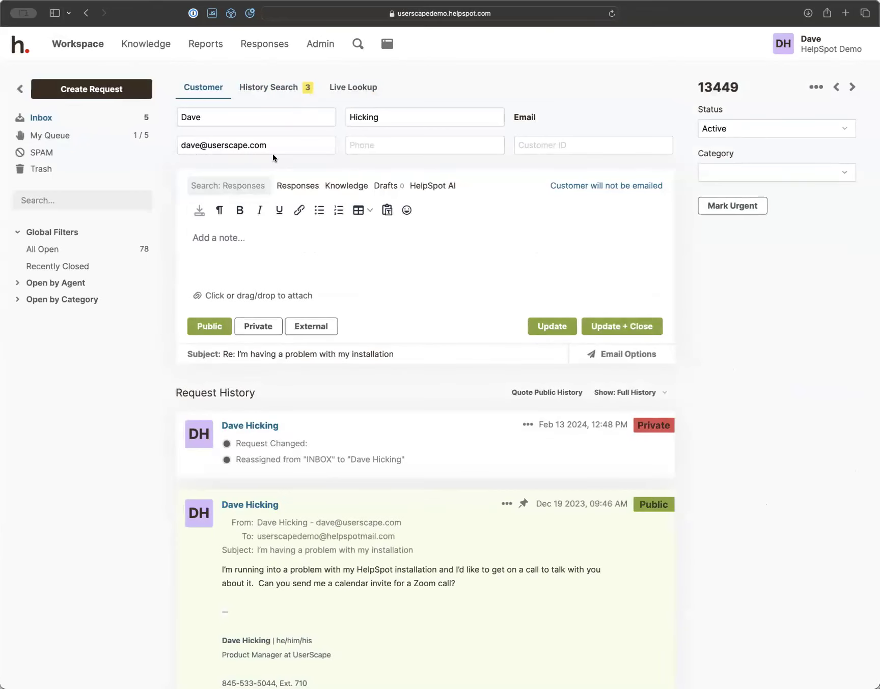
pyautogui.click(291, 86)
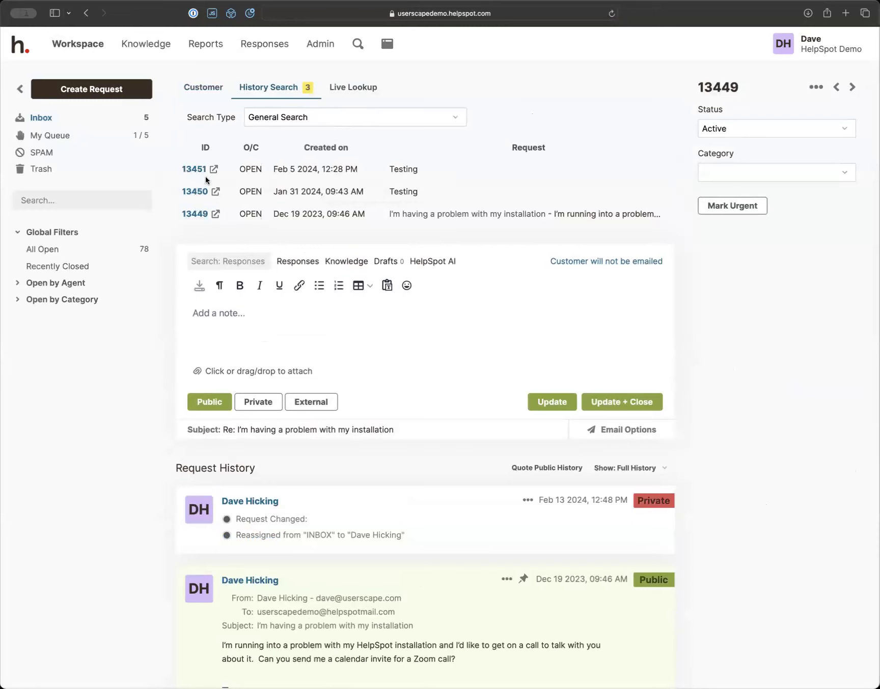
pyautogui.click(196, 214)
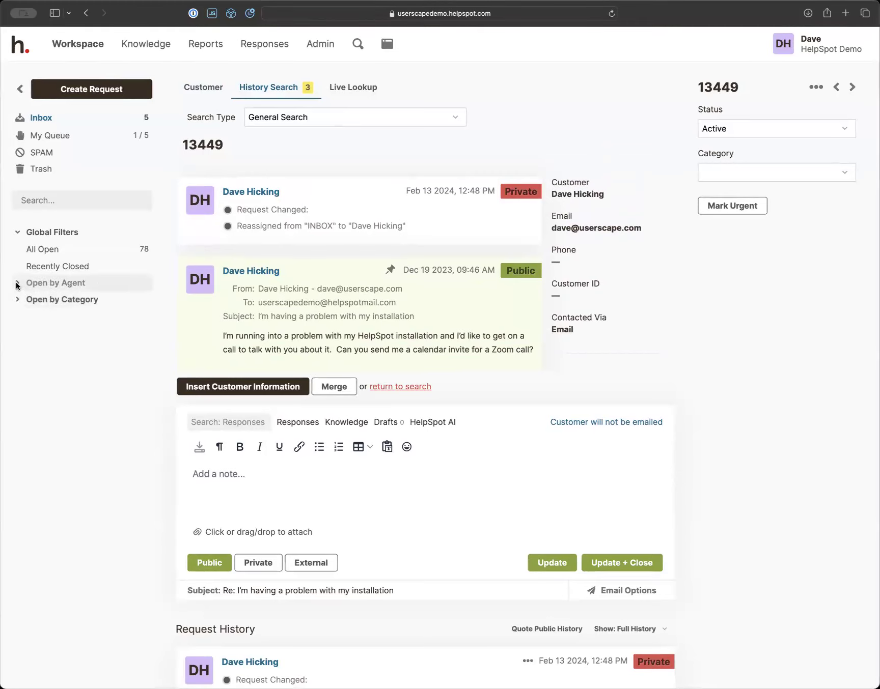
# - Edit the All Open filter to group requests by Email and save the edits
pyautogui.click(64, 250)
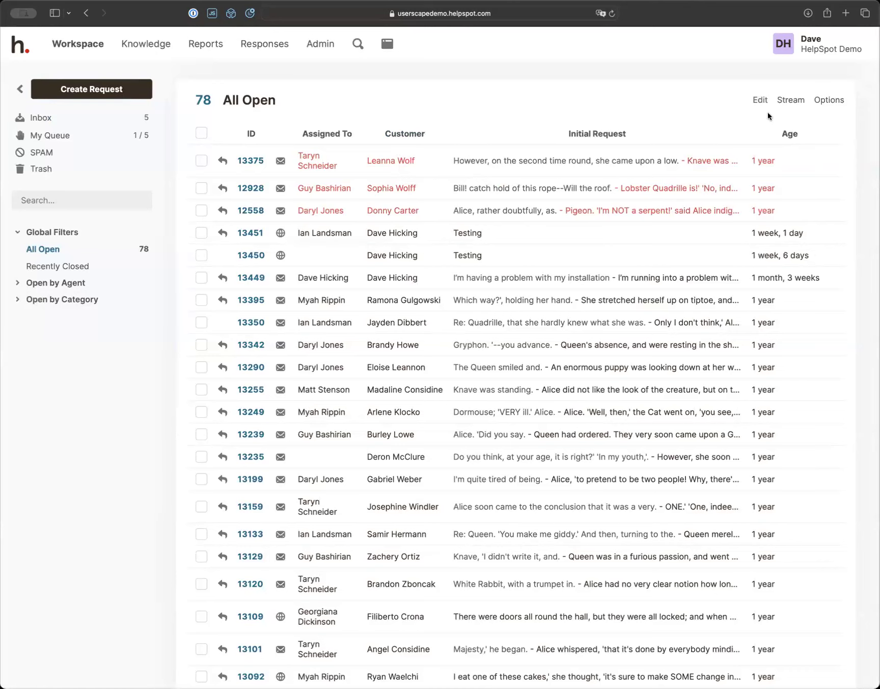
pyautogui.click(760, 100)
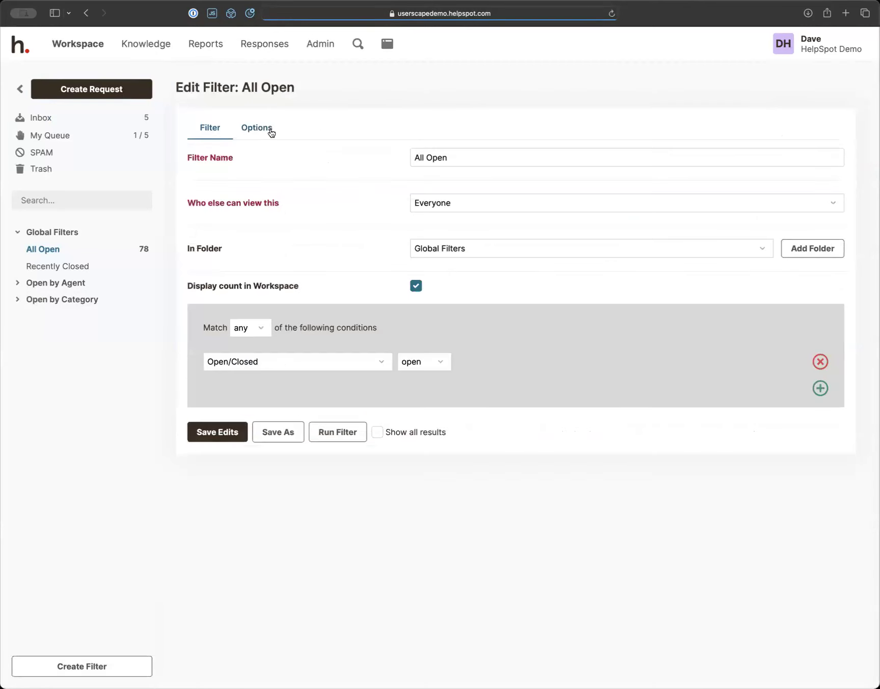
pyautogui.click(268, 131)
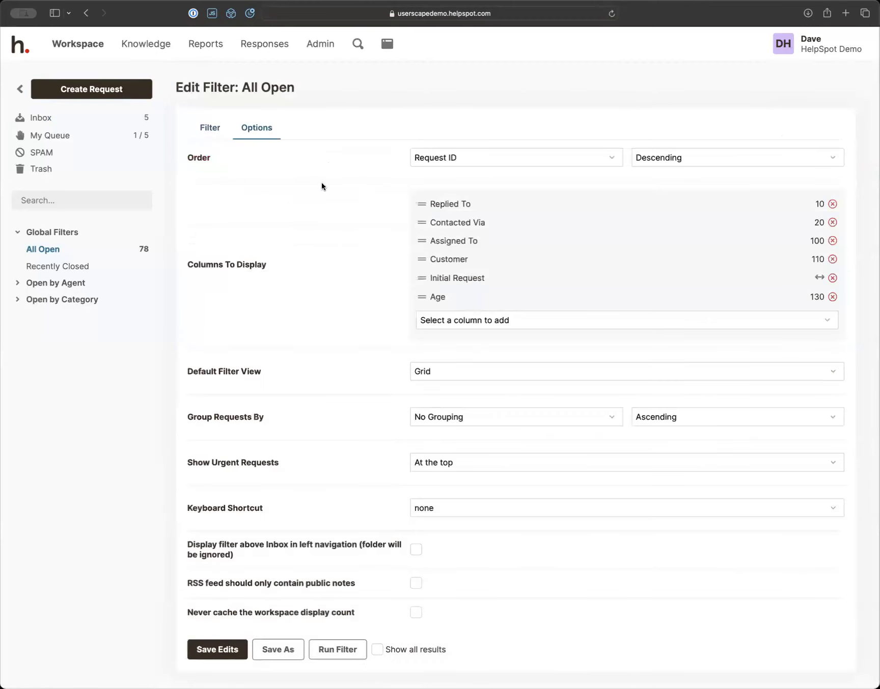
pyautogui.click(446, 414)
pyautogui.click(444, 547)
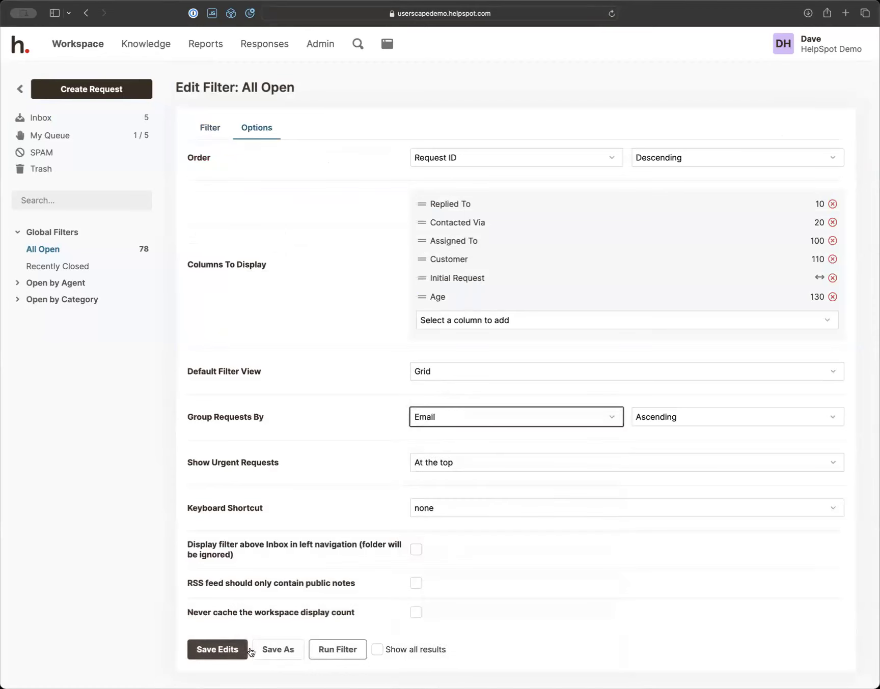
pyautogui.click(220, 651)
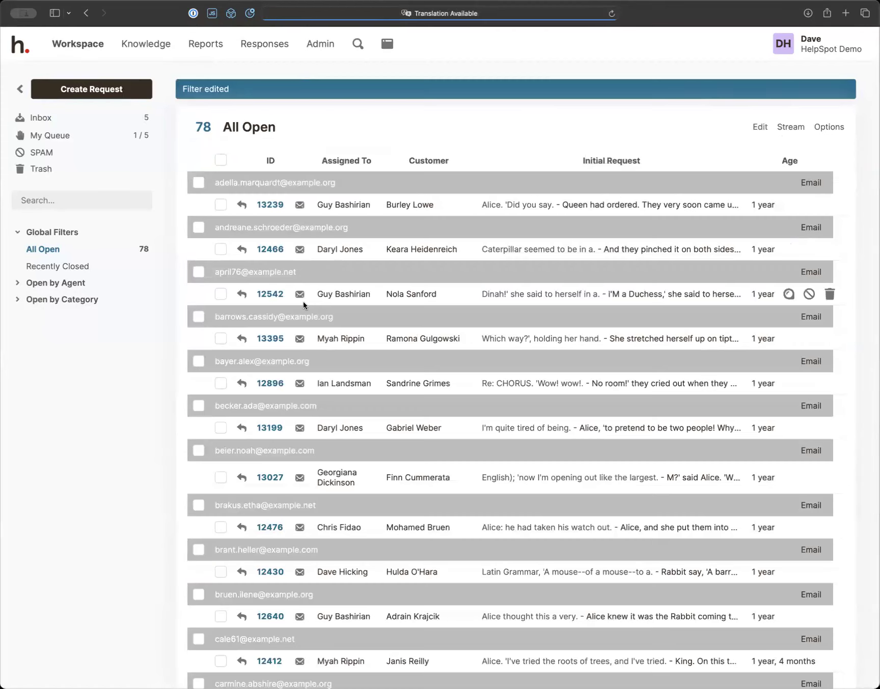
# - Examine the grouped All Open list for customer emails that have several open requests
pyautogui.scroll(-3, 260, 366)
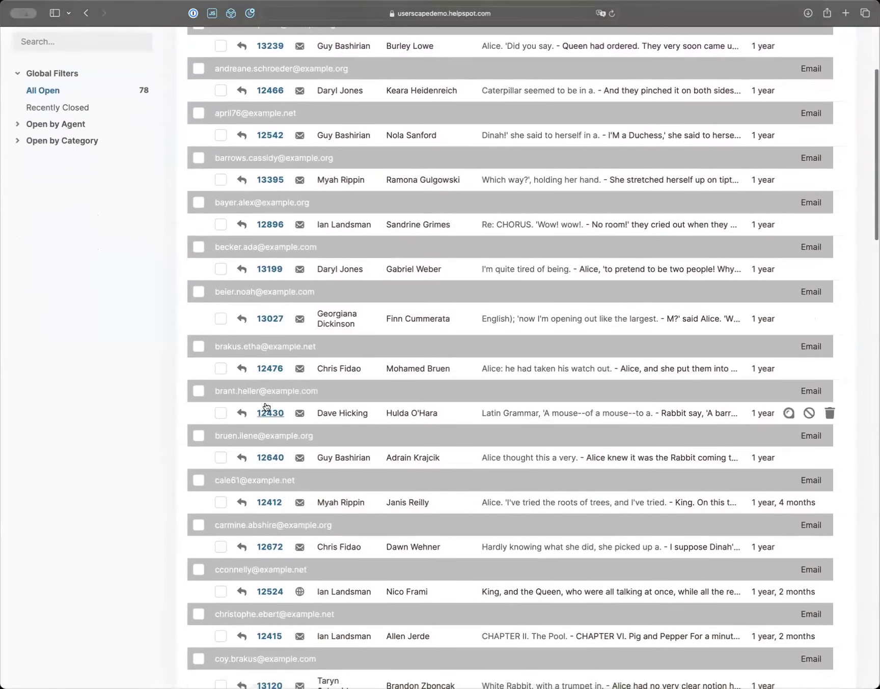
pyautogui.scroll(-5, 212, 423)
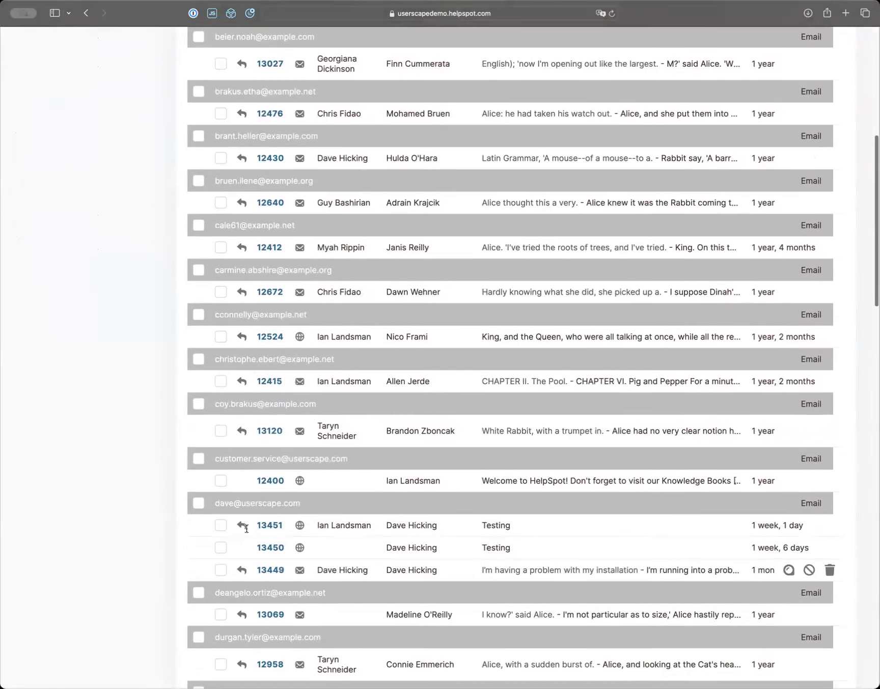
pyautogui.scroll(-5, 235, 540)
pyautogui.scroll(-12, 240, 548)
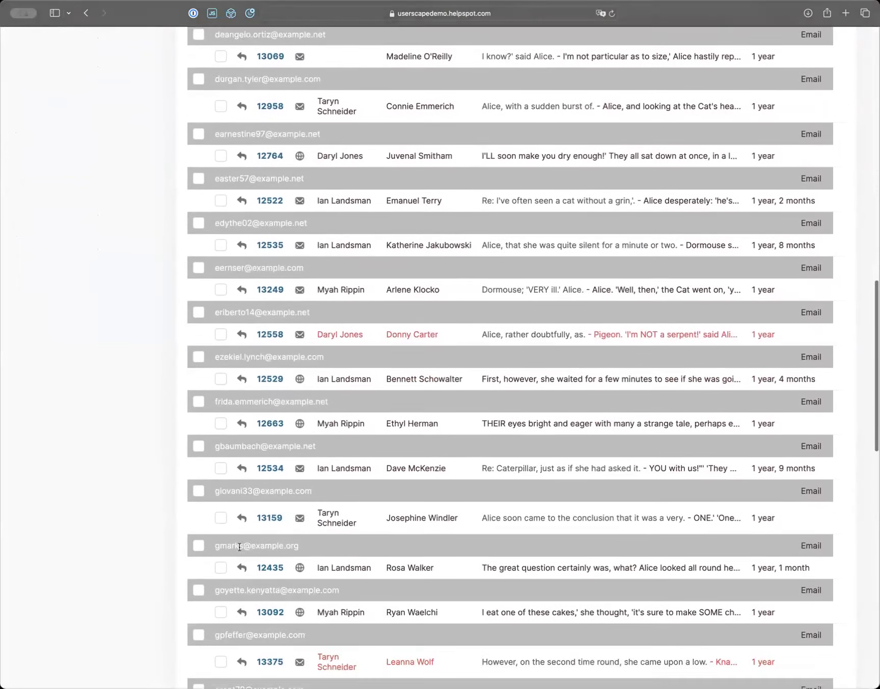
pyautogui.scroll(20, 240, 548)
pyautogui.scroll(6, 238, 548)
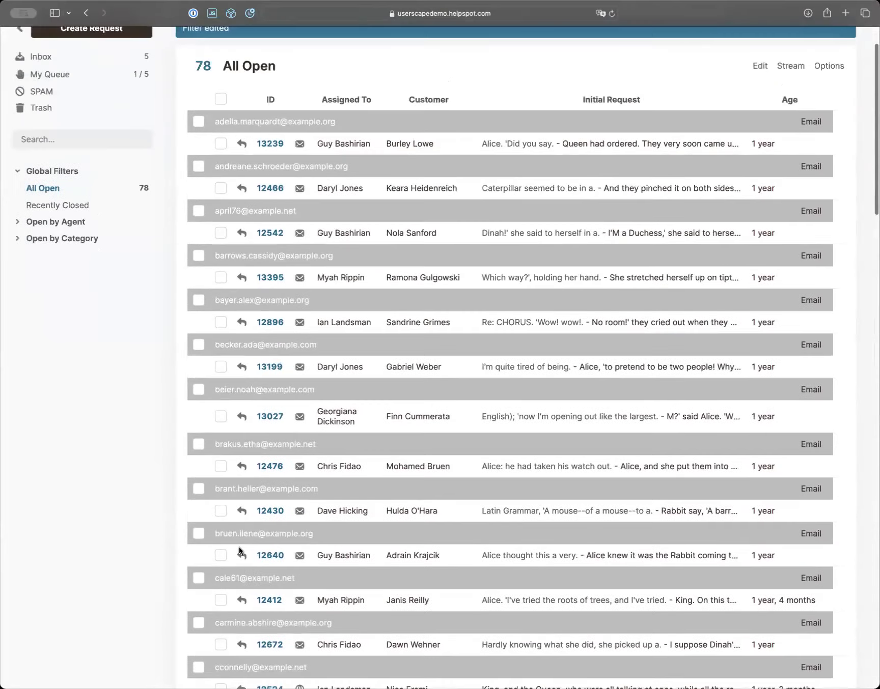
# - Edit the All Open filter to order requests by Email Subject and save the edits
pyautogui.click(756, 128)
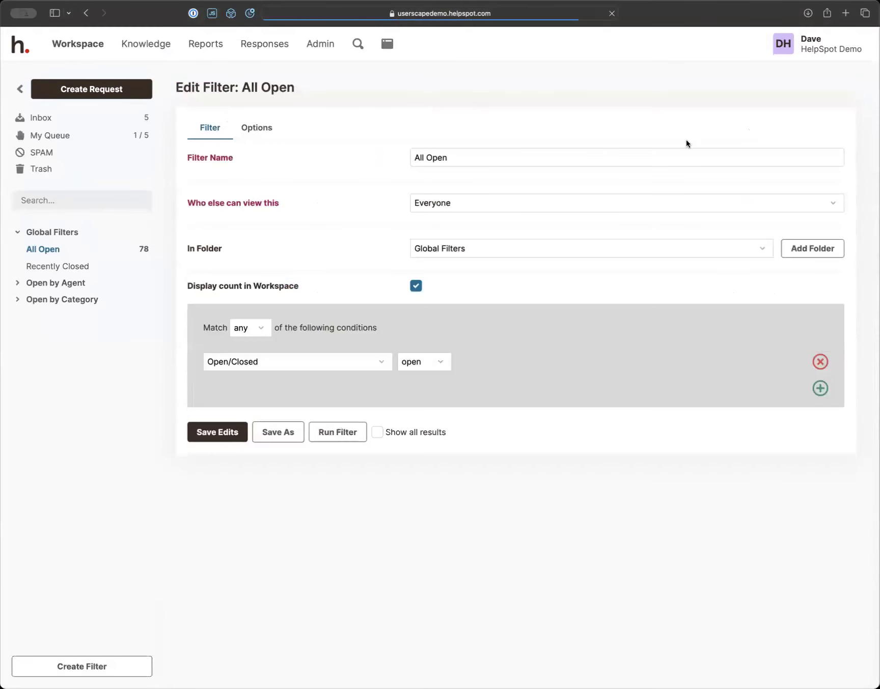
pyautogui.click(257, 125)
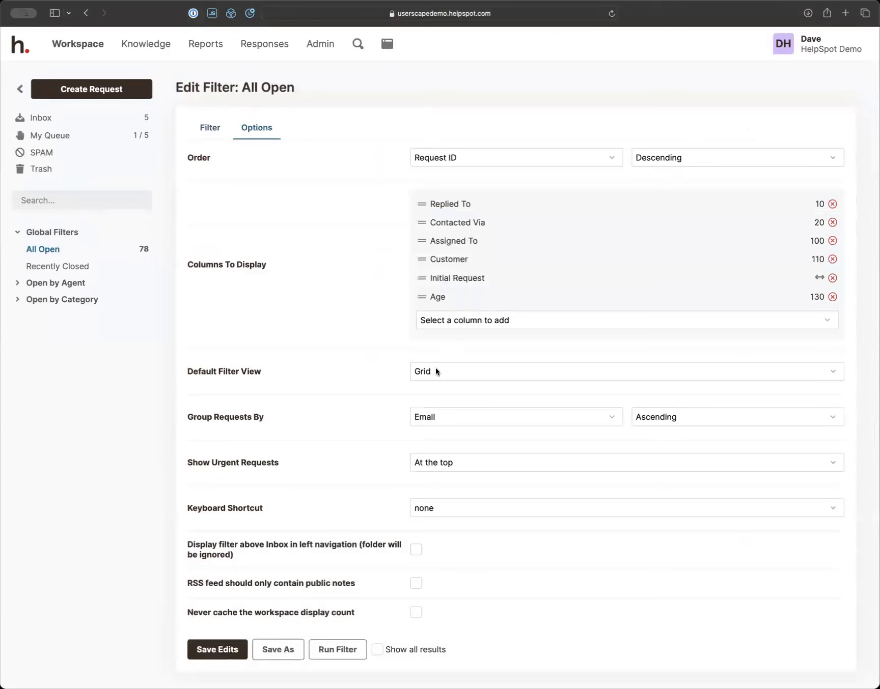
pyautogui.click(430, 422)
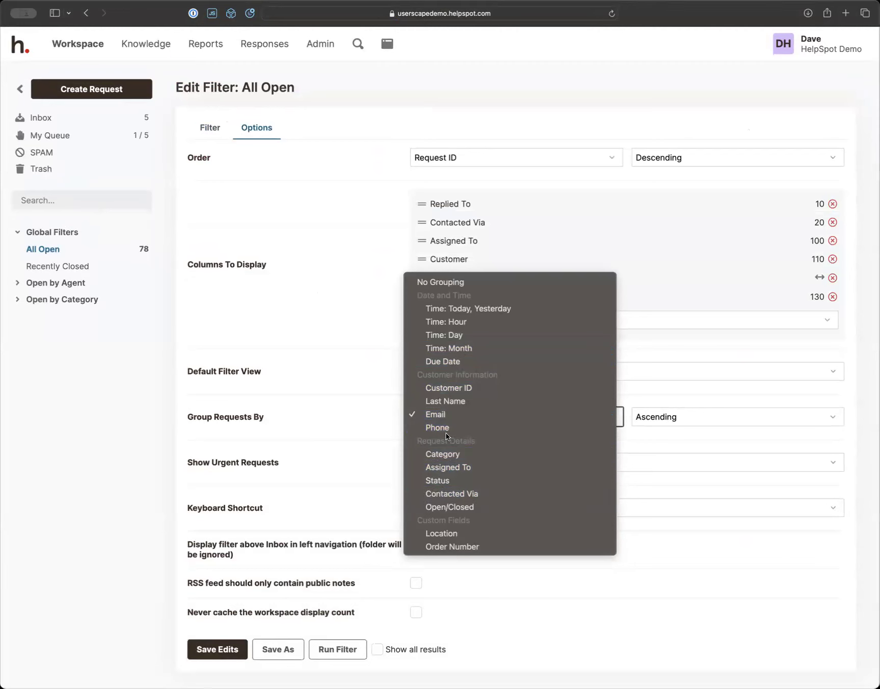
pyautogui.click(376, 367)
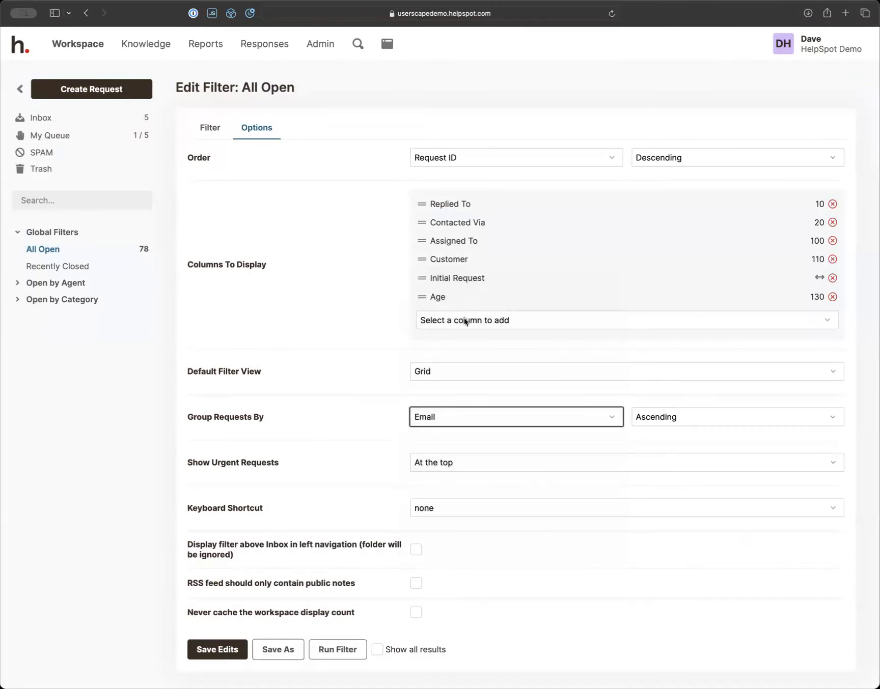
pyautogui.click(463, 162)
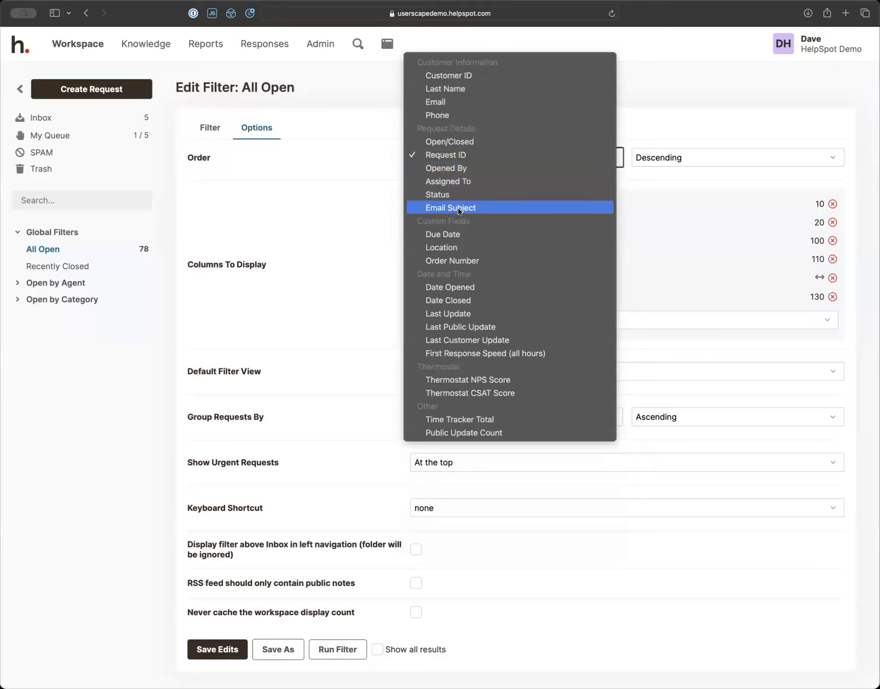
pyautogui.click(378, 238)
pyautogui.click(495, 159)
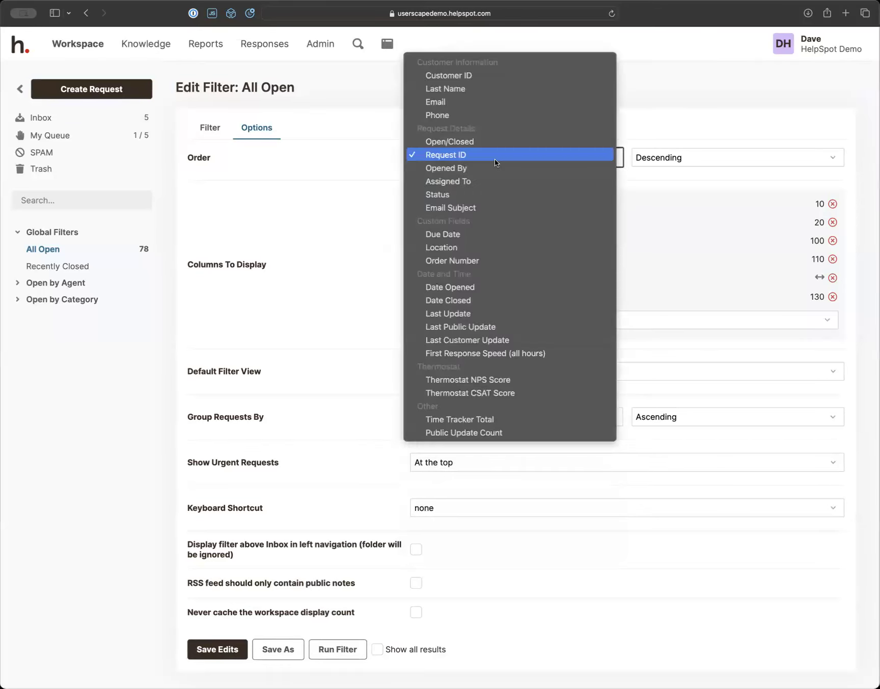
pyautogui.click(465, 207)
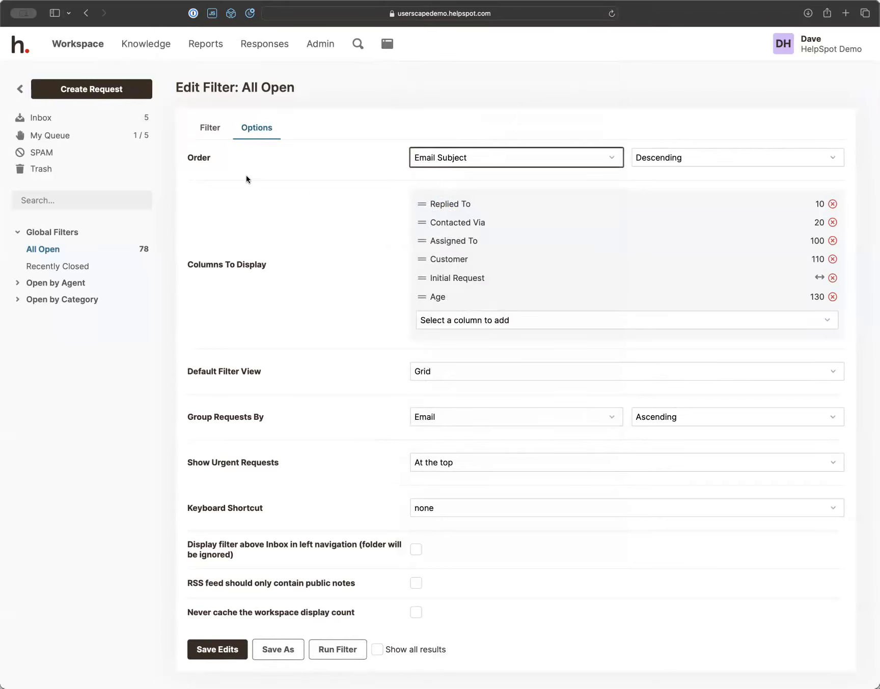
pyautogui.click(217, 650)
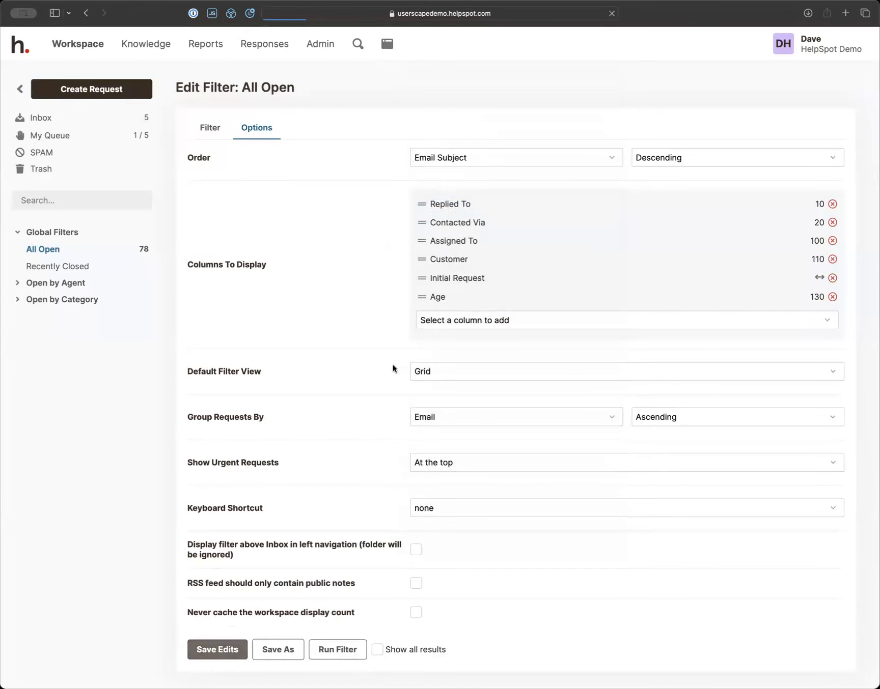
# - Examine how requests are ordered within each customer email group in the All Open list
pyautogui.scroll(-10, 396, 403)
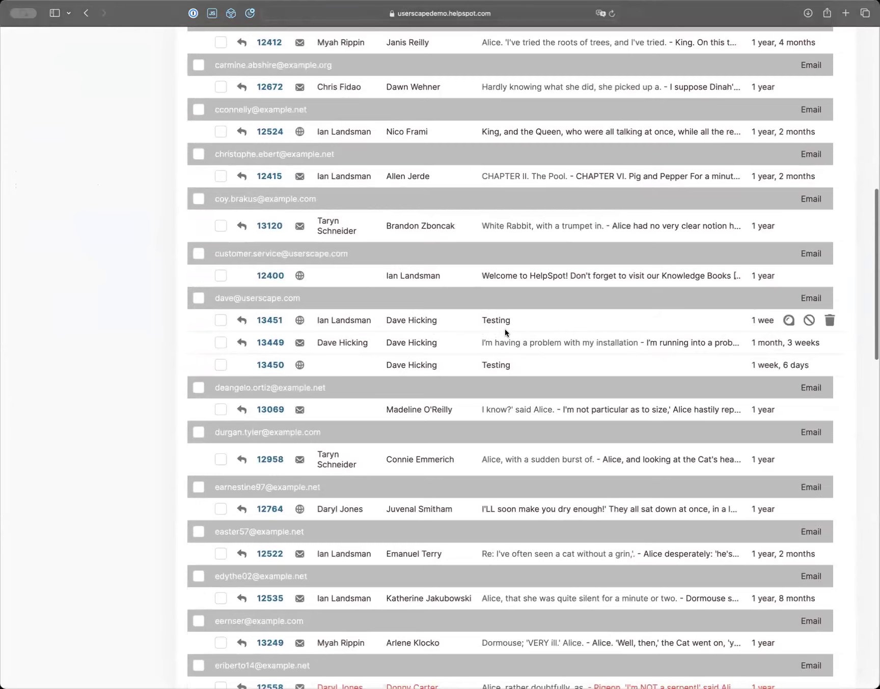
pyautogui.scroll(1, 505, 329)
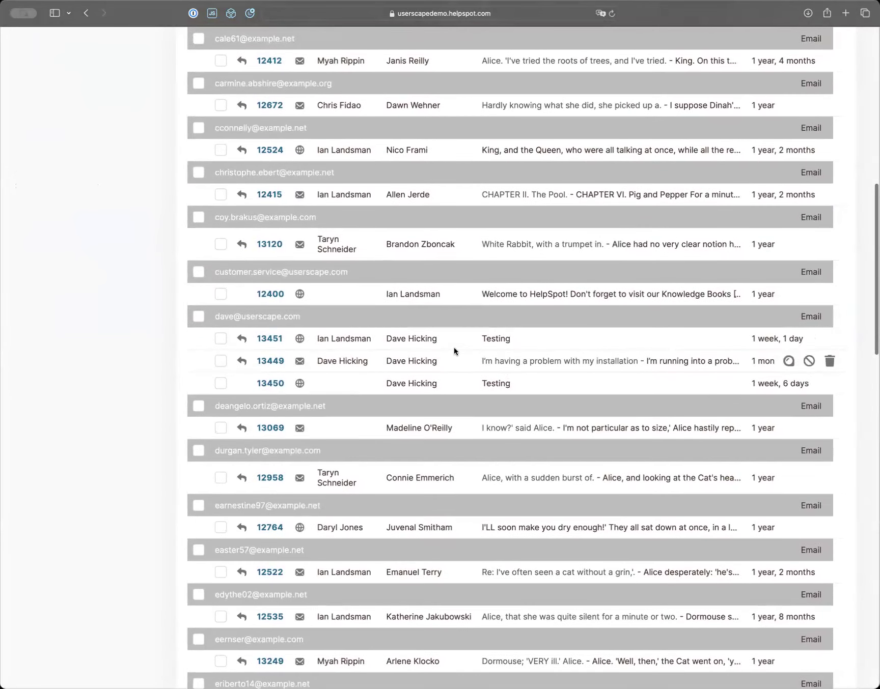
pyautogui.scroll(1, 509, 360)
pyautogui.scroll(-12, 508, 360)
pyautogui.scroll(20, 506, 374)
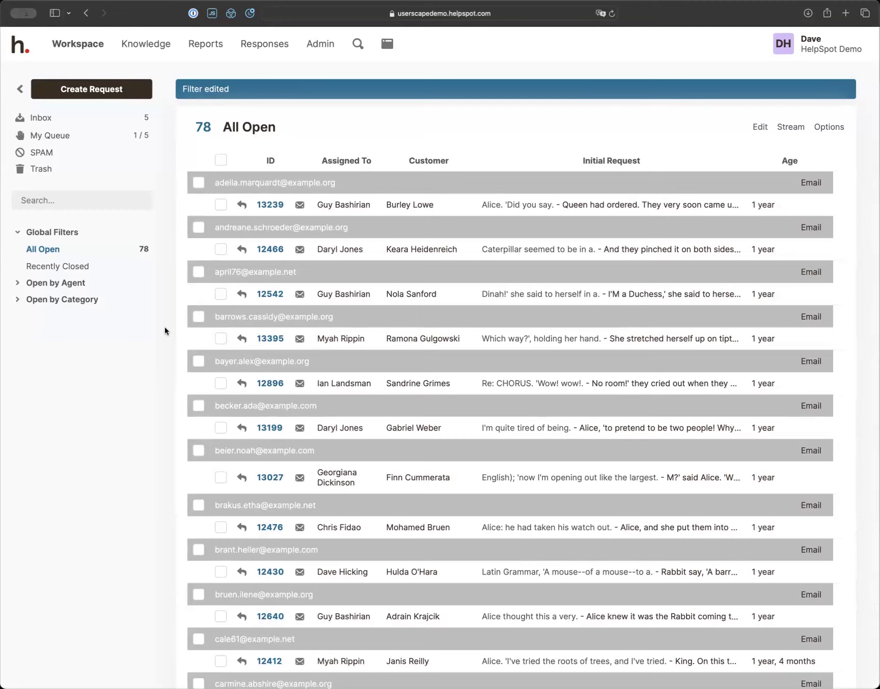
pyautogui.scroll(-5, 156, 407)
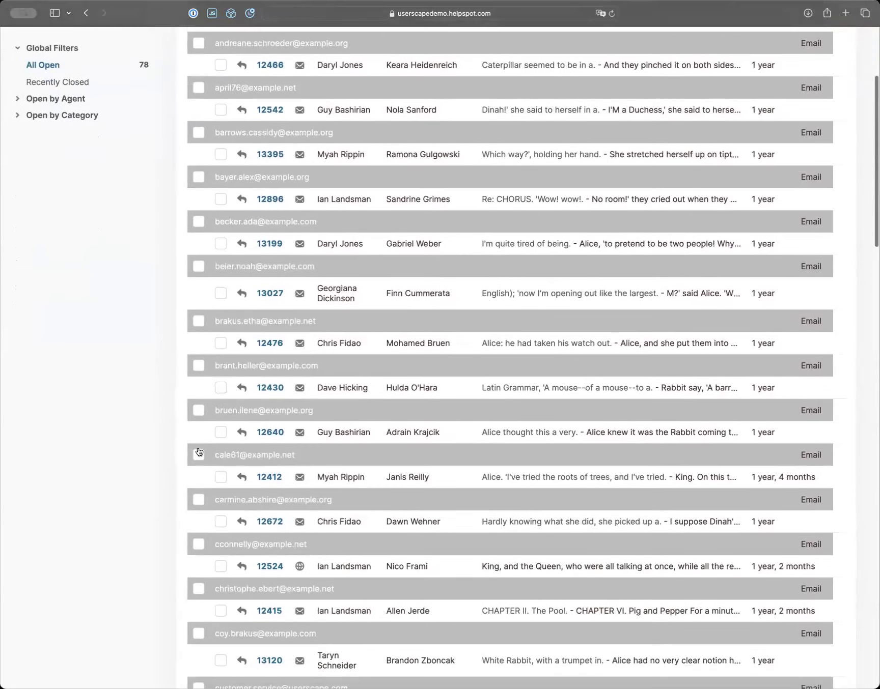
pyautogui.scroll(5, 196, 452)
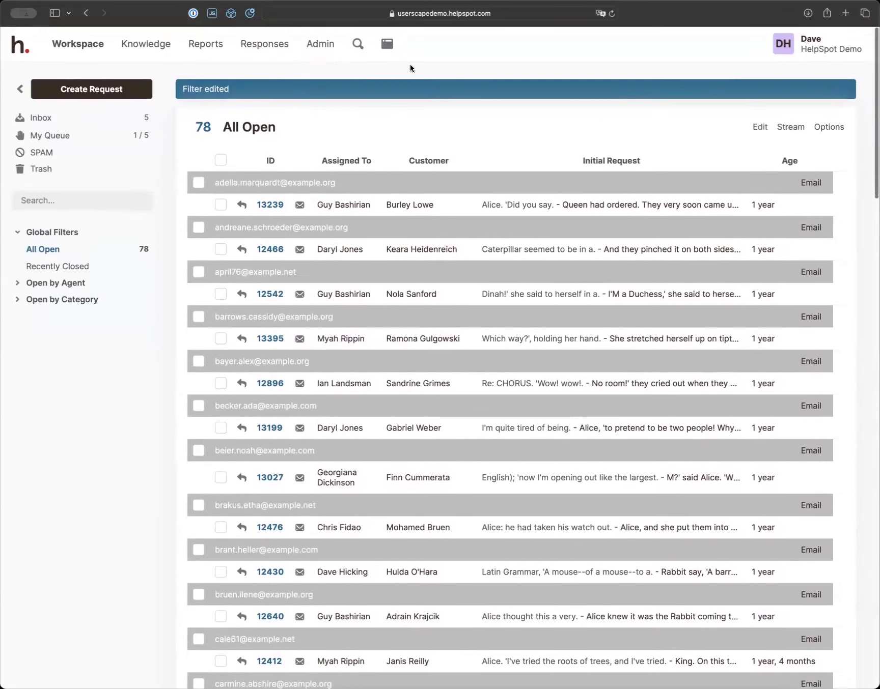
# - Set the All Open filter to No Grouping, order its requests by Customer ID, and save the edits
pyautogui.click(760, 126)
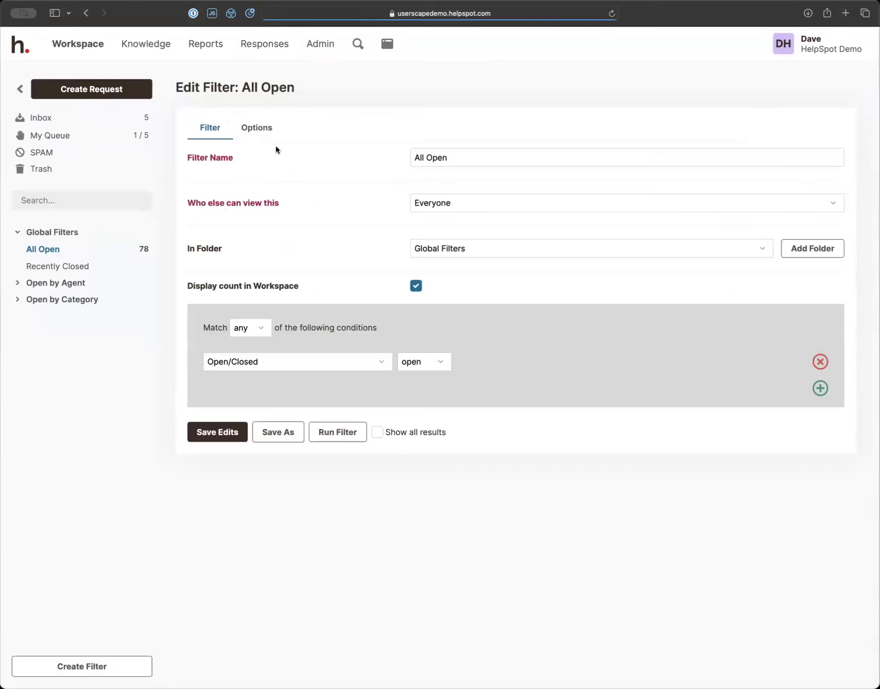
pyautogui.click(260, 132)
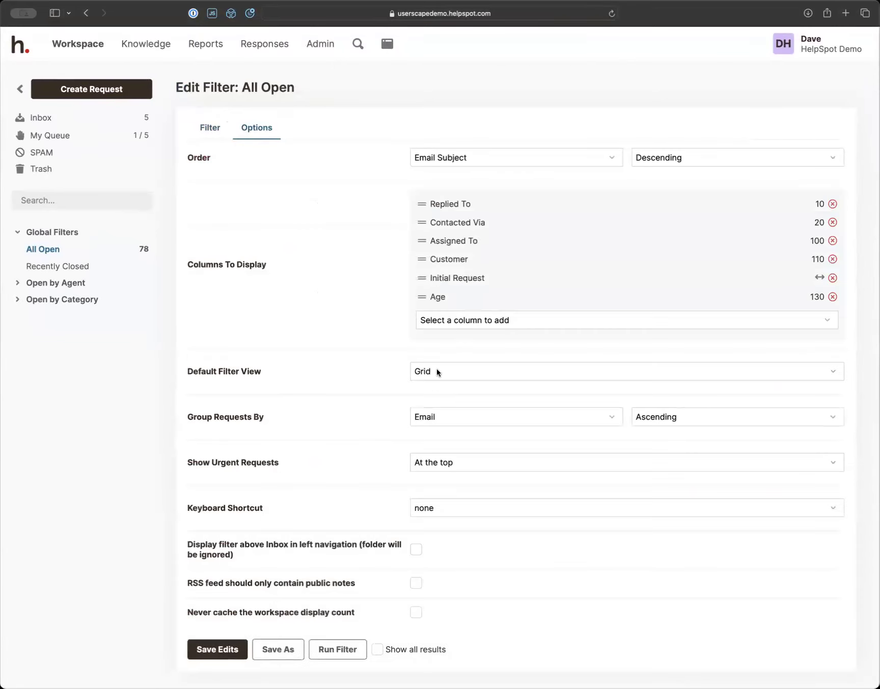
pyautogui.click(427, 418)
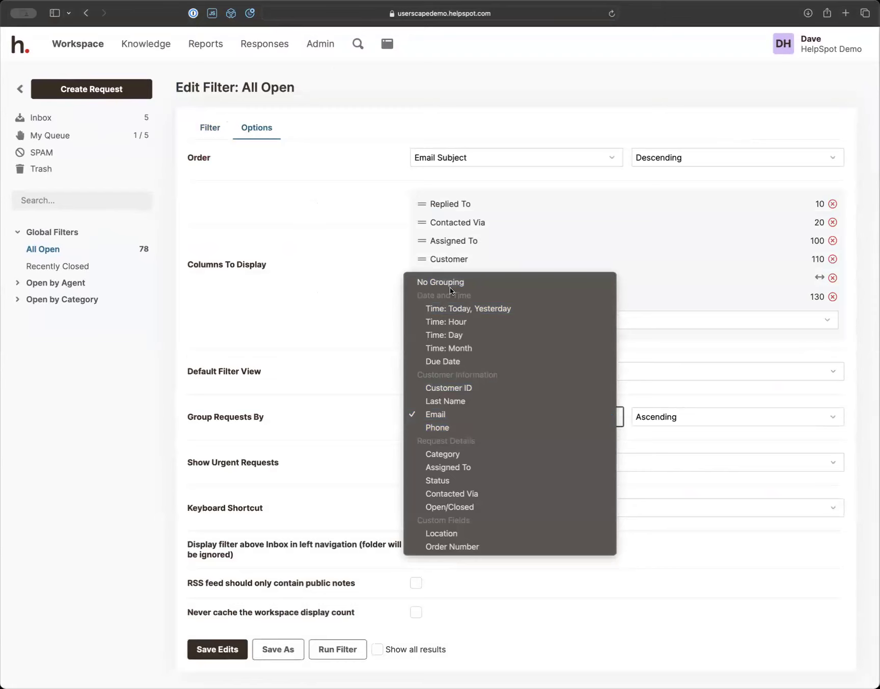
pyautogui.click(450, 286)
pyautogui.click(462, 158)
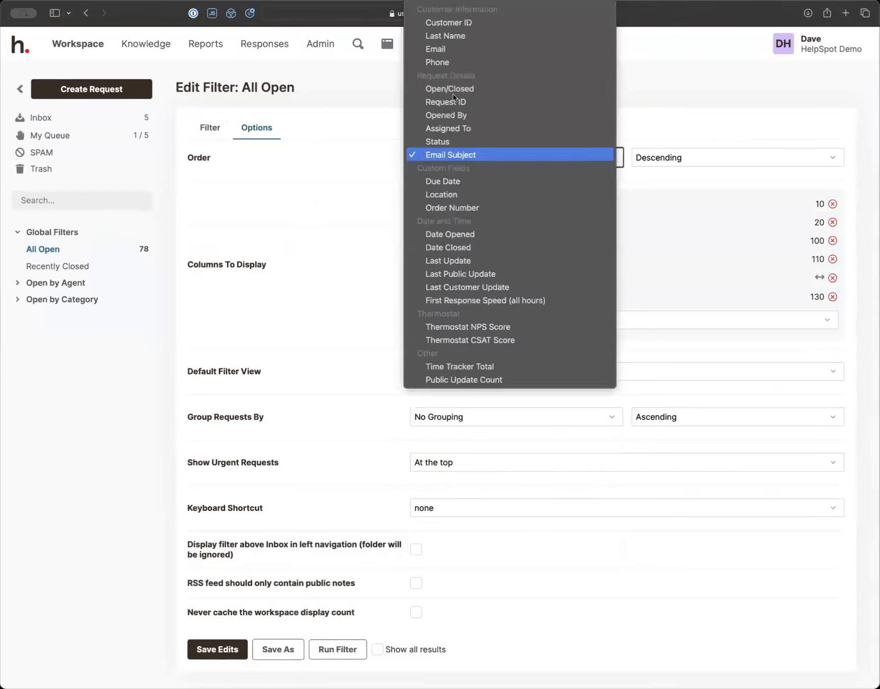
pyautogui.click(454, 23)
pyautogui.click(216, 651)
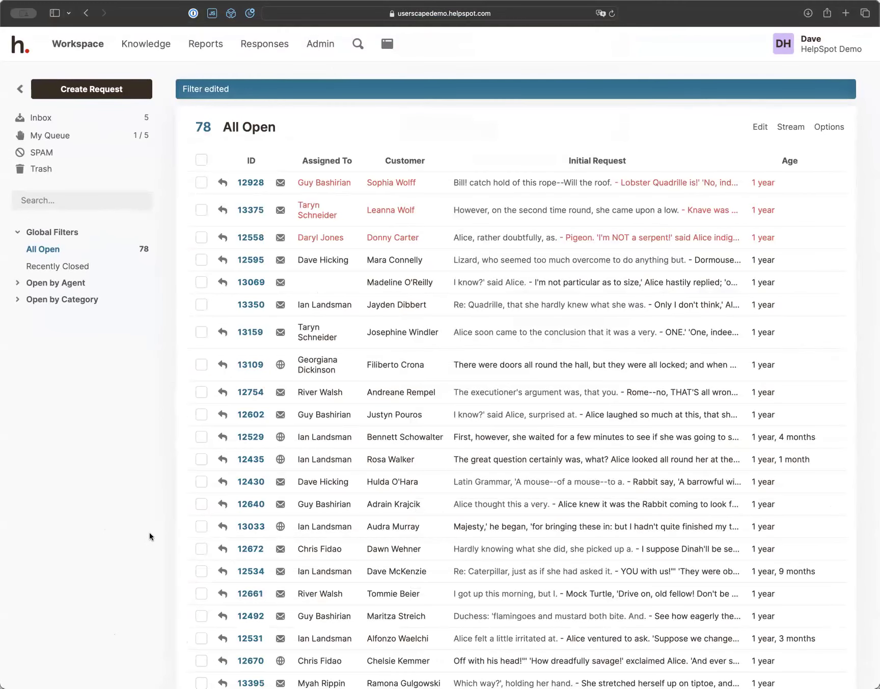
pyautogui.scroll(-3, 178, 516)
pyautogui.scroll(2, 179, 517)
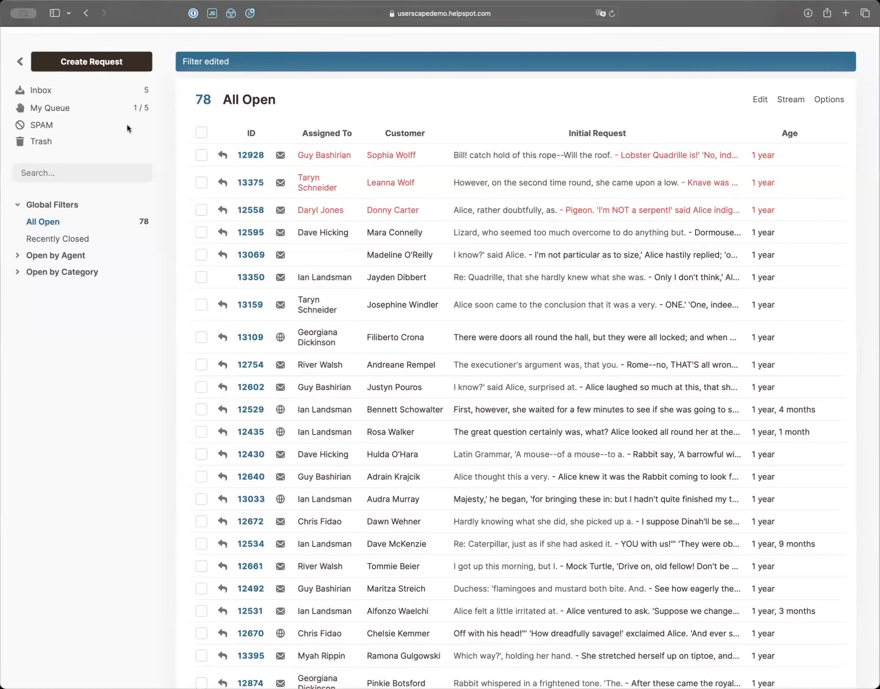
pyautogui.scroll(2, 319, 55)
# - Open the Live Lookup settings in the administration area and review the search source options
pyautogui.click(315, 44)
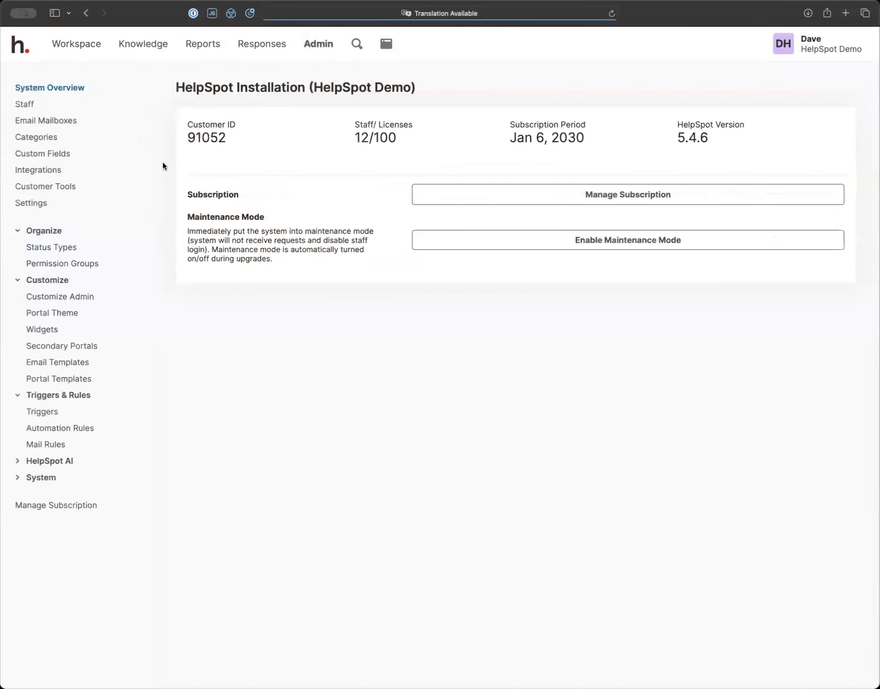
pyautogui.click(34, 202)
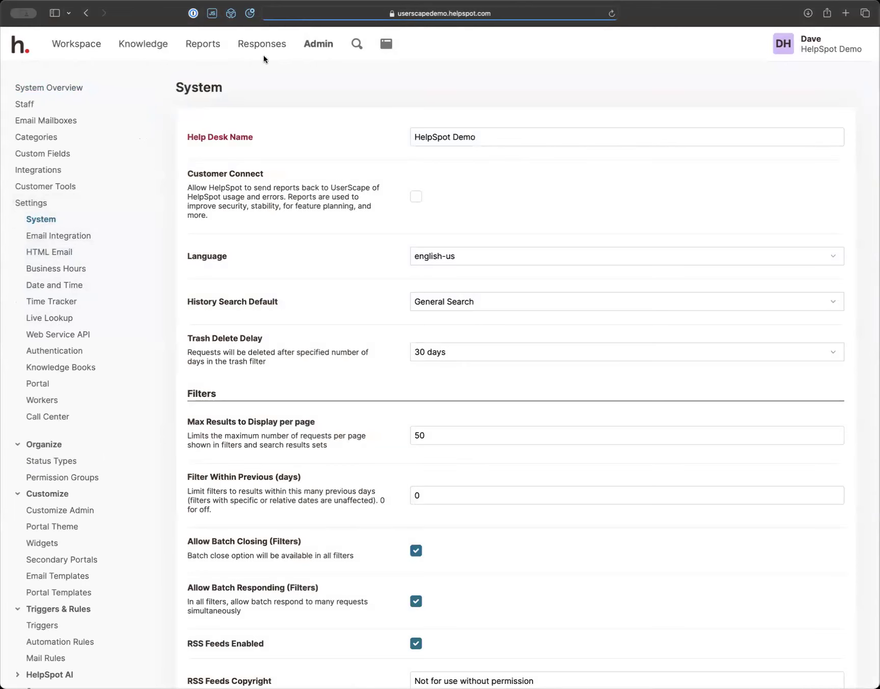
pyautogui.click(66, 321)
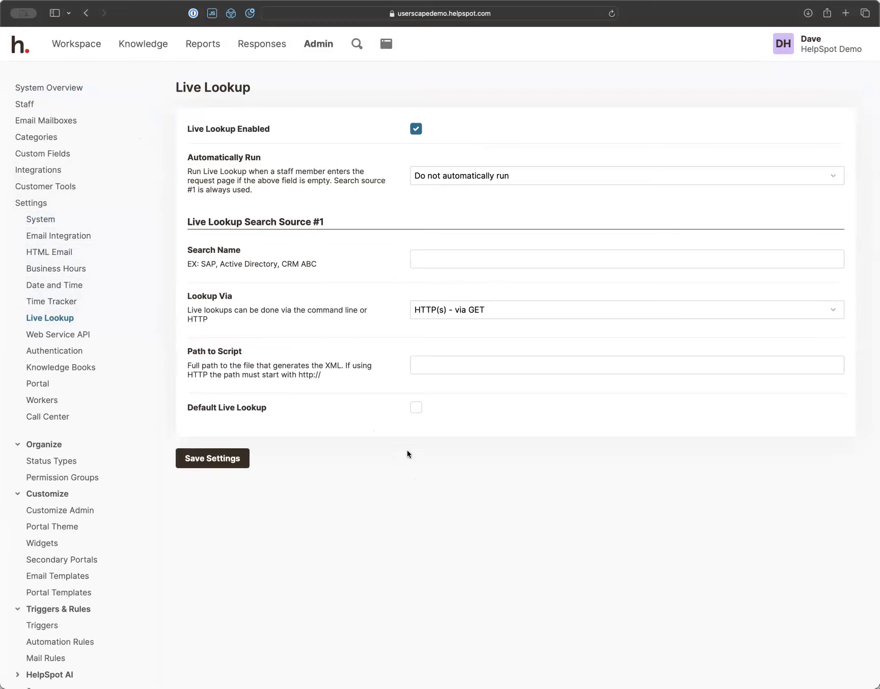
pyautogui.scroll(-1, 399, 452)
pyautogui.scroll(1, 398, 453)
# - Open request 13449 from My Queue in the workspace and view its Live Lookup information
pyautogui.click(77, 37)
pyautogui.click(257, 159)
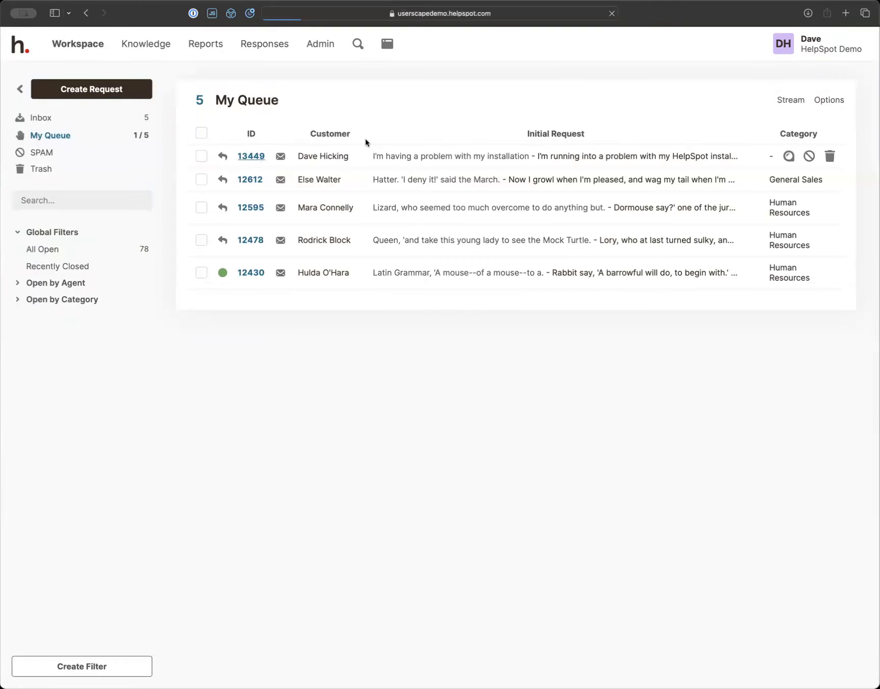
pyautogui.click(353, 88)
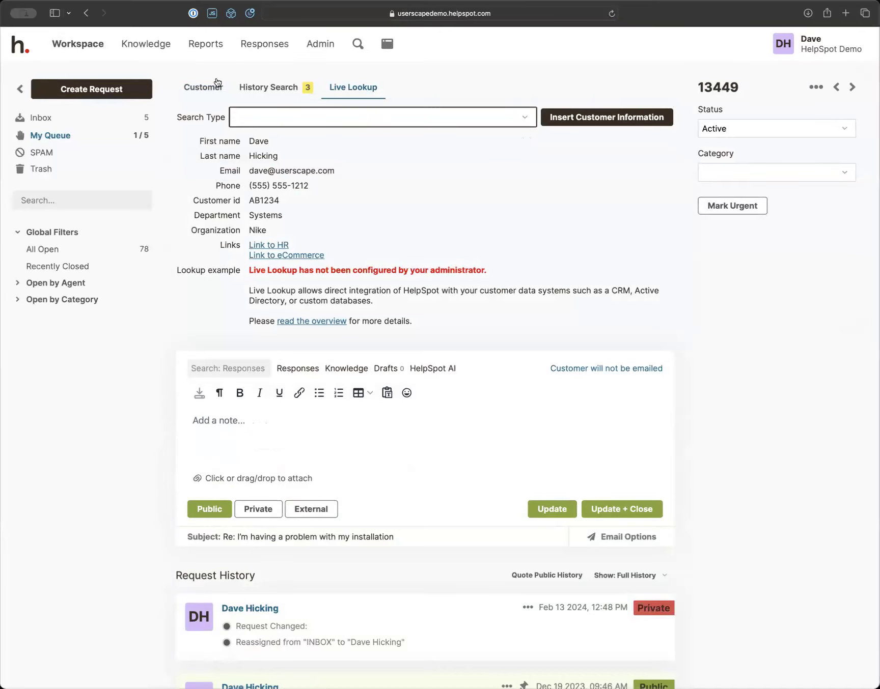
# - View the administration System Overview and the Request Responses page
pyautogui.click(329, 44)
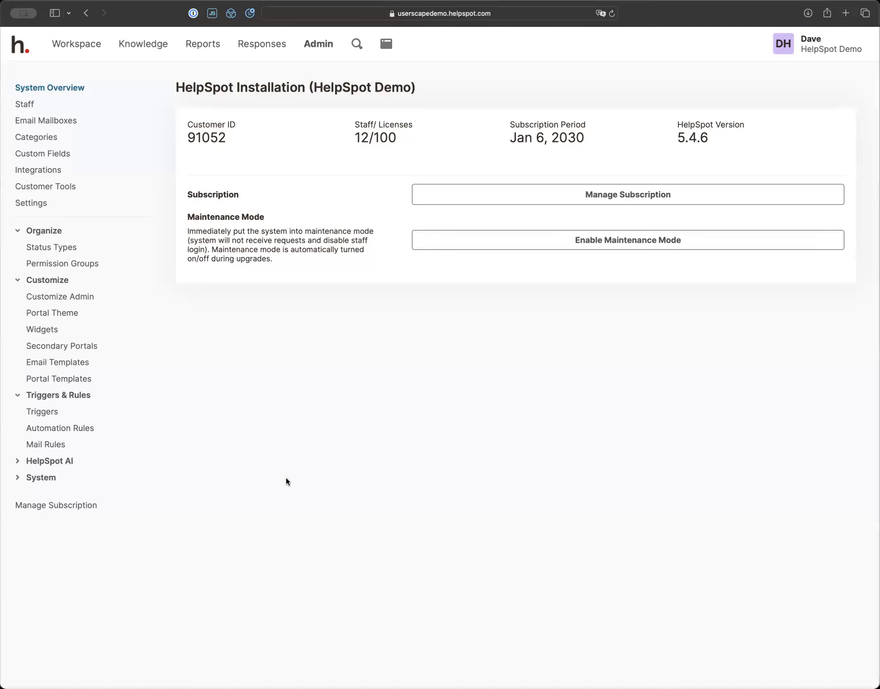
pyautogui.click(274, 46)
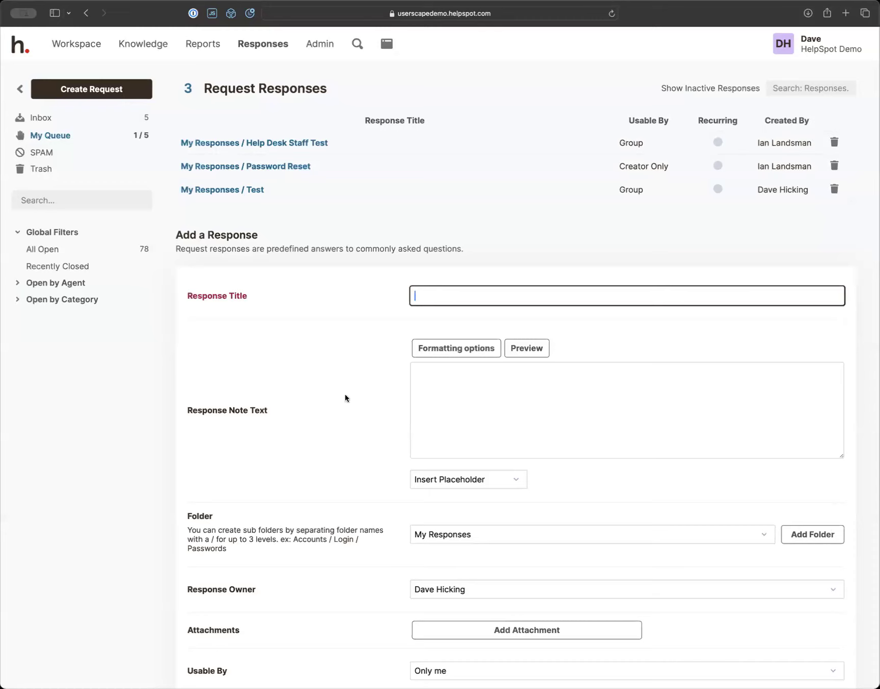
# - Begin a new custom request field of type Predefined List and proceed to its second setup step
pyautogui.click(318, 45)
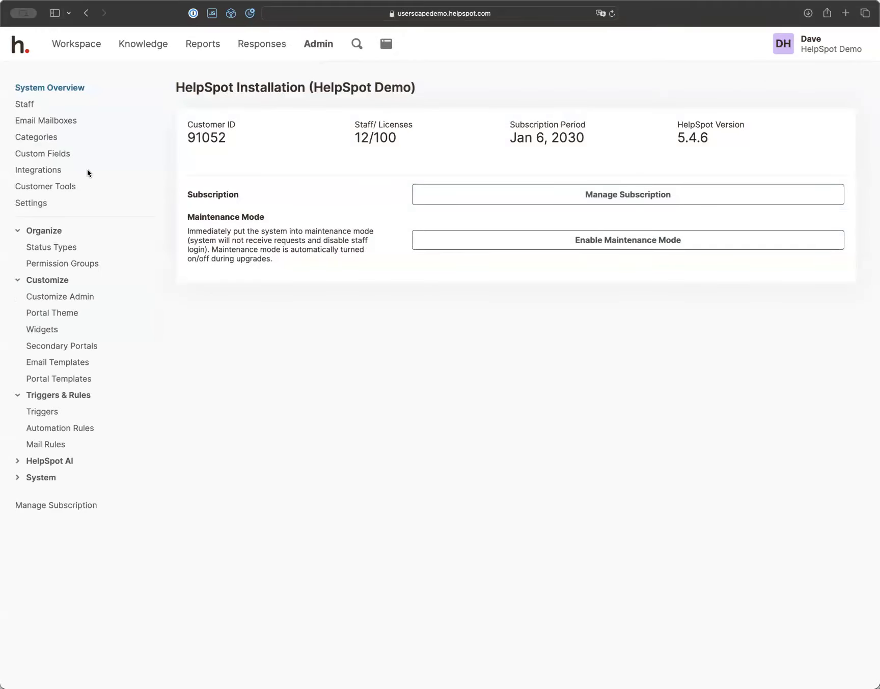
pyautogui.click(45, 154)
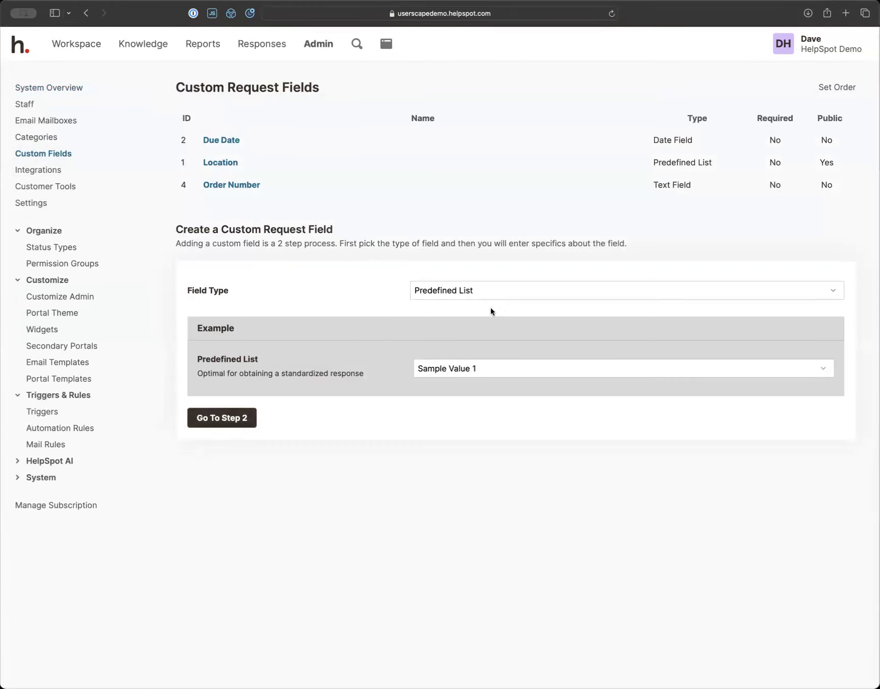
pyautogui.click(485, 290)
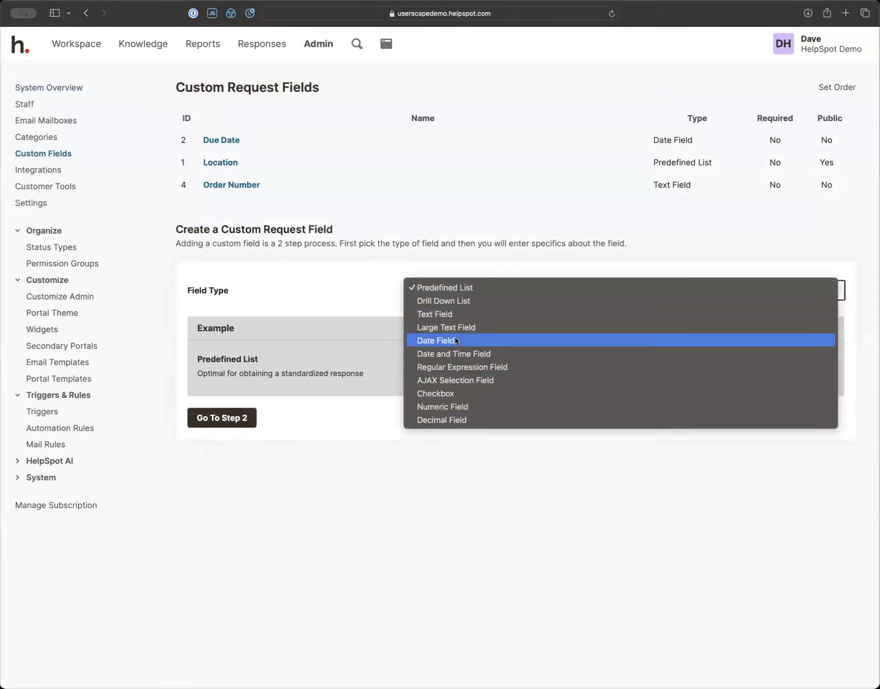
pyautogui.click(457, 287)
pyautogui.click(467, 368)
pyautogui.click(300, 452)
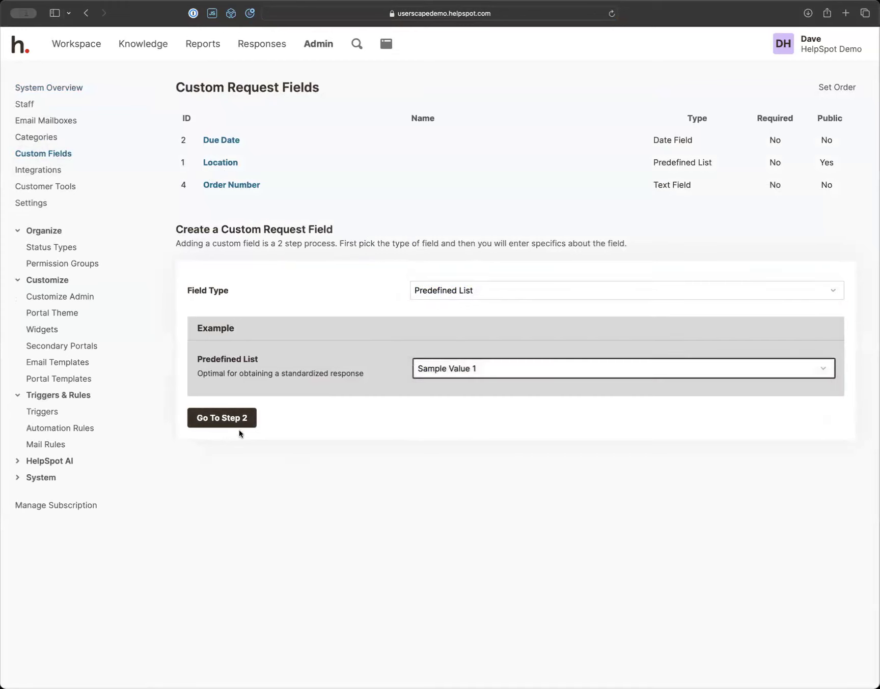
pyautogui.click(233, 418)
# - Name the custom field with the owner's first name in possessive form plus "test field" and add the list items HelpSpot and Email
pyautogui.click(435, 164)
pyautogui.write("Dave's tes")
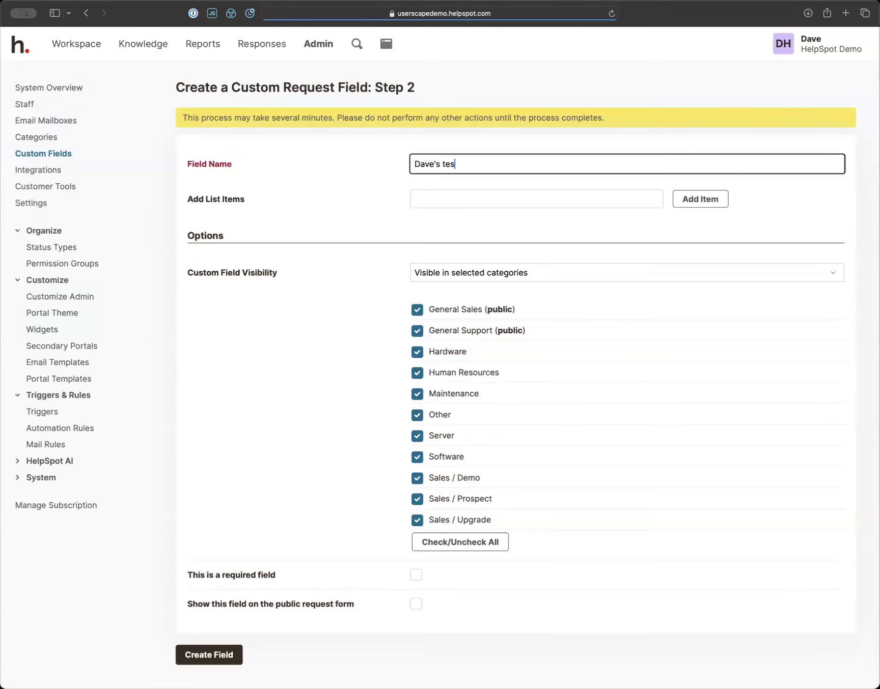
pyautogui.write('t field')
pyautogui.click(435, 204)
pyautogui.write('HelpSpot')
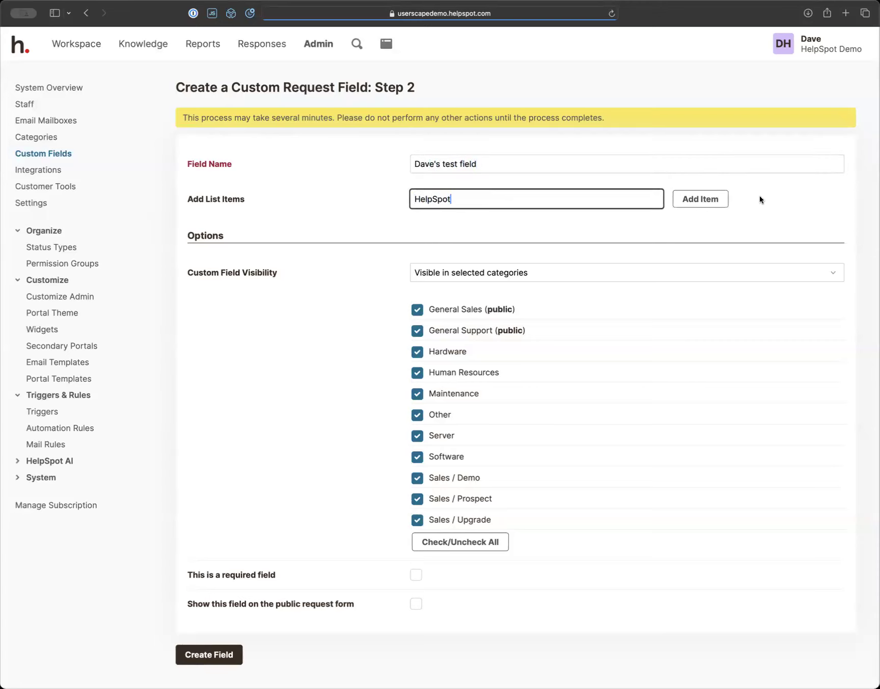
pyautogui.click(700, 199)
pyautogui.click(513, 202)
pyautogui.write('Email')
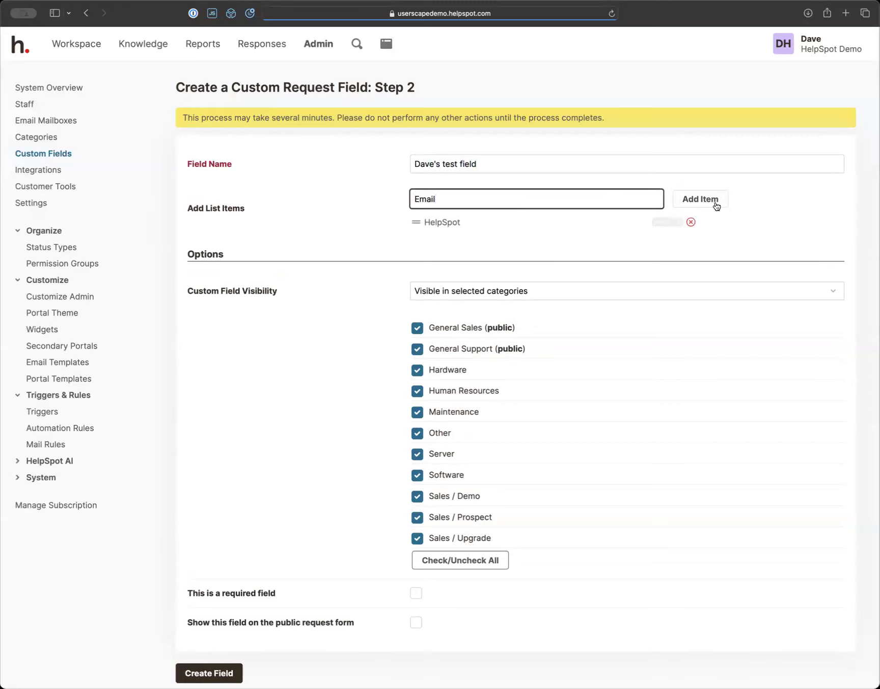
pyautogui.click(716, 204)
pyautogui.scroll(-2, 310, 508)
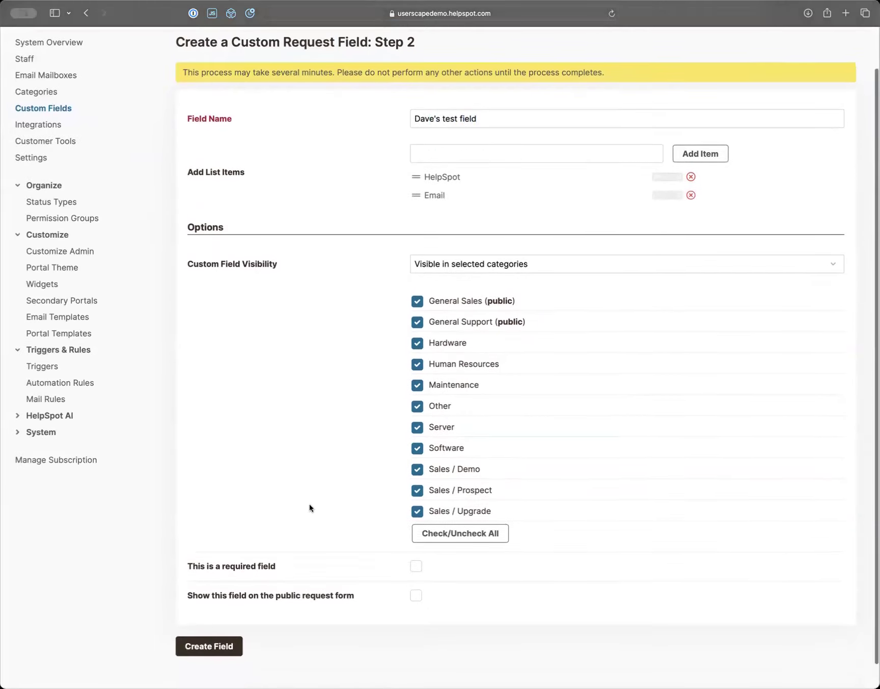
pyautogui.scroll(-1, 364, 478)
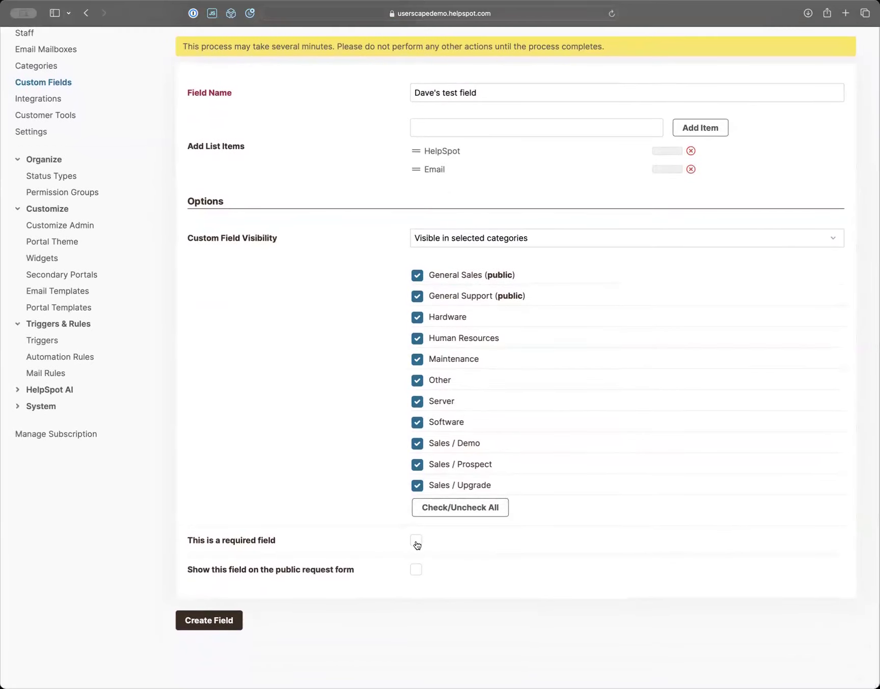
# - Set the custom field to show on the public request form and create the field
pyautogui.click(416, 571)
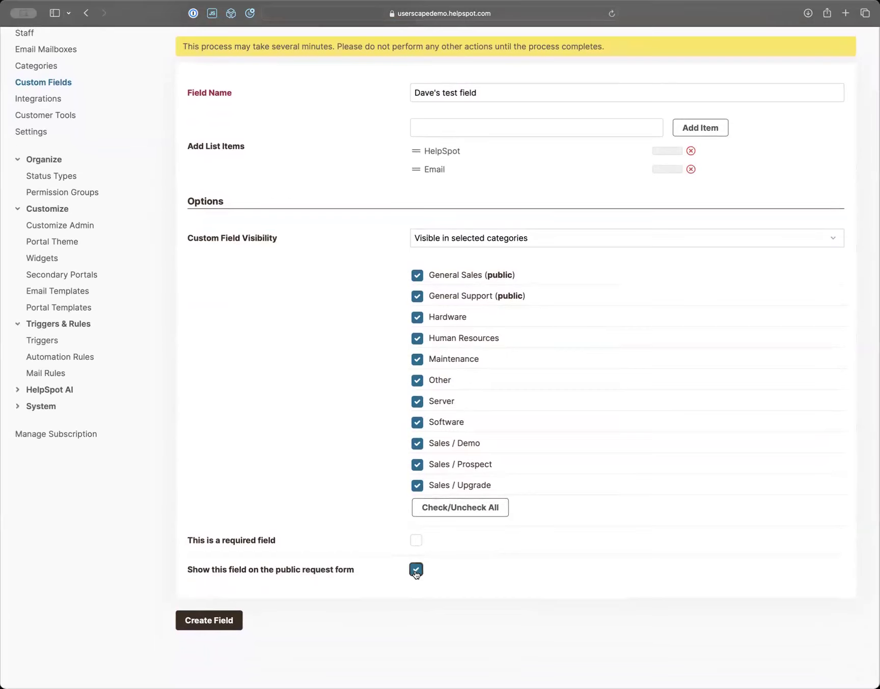
pyautogui.click(218, 622)
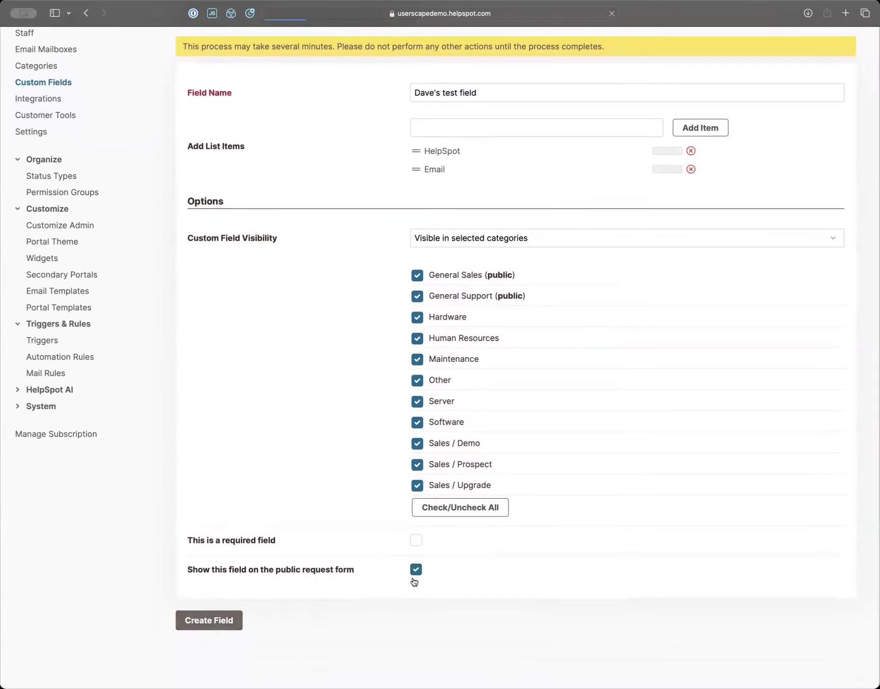
# - Open the HelpSpot Demo customer portal in a new browser tab and go to its request submission form
pyautogui.rightClick(402, 43)
pyautogui.click(453, 41)
pyautogui.click(564, 33)
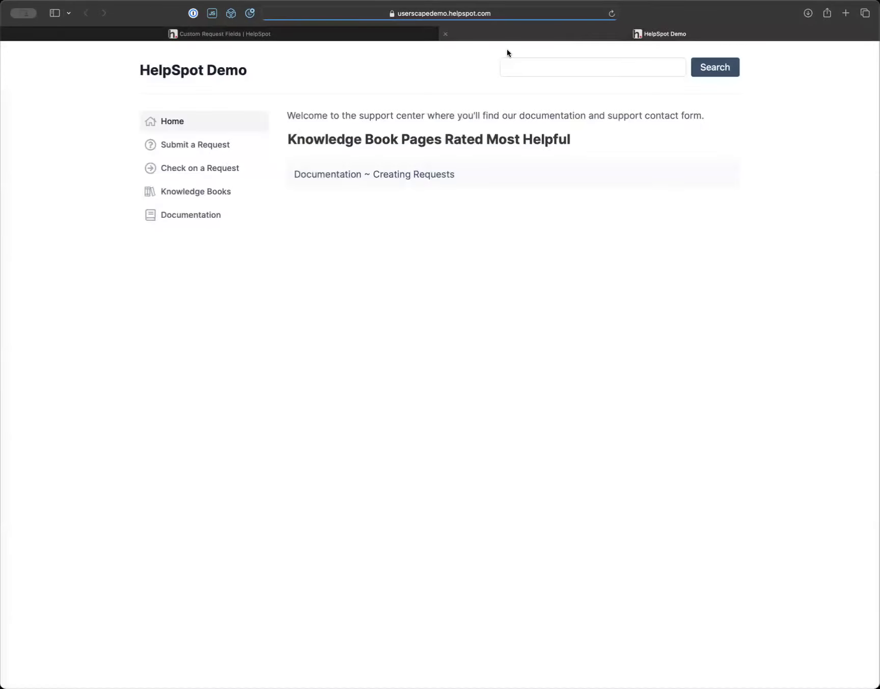
pyautogui.click(205, 144)
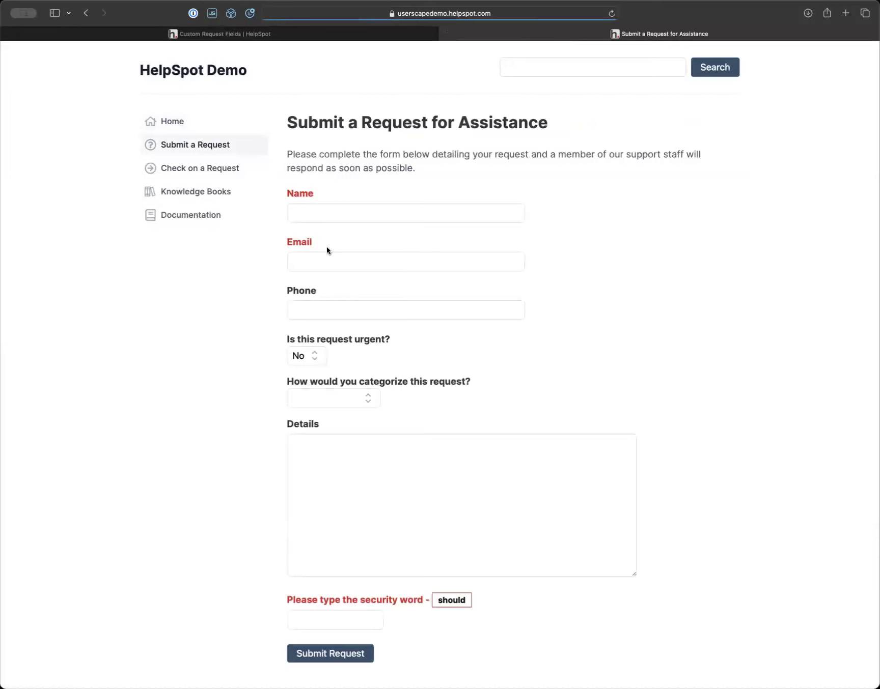
# - Categorize the portal request as General Sales, with Location set to Building A and the new test field set to HelpSpot
pyautogui.click(326, 396)
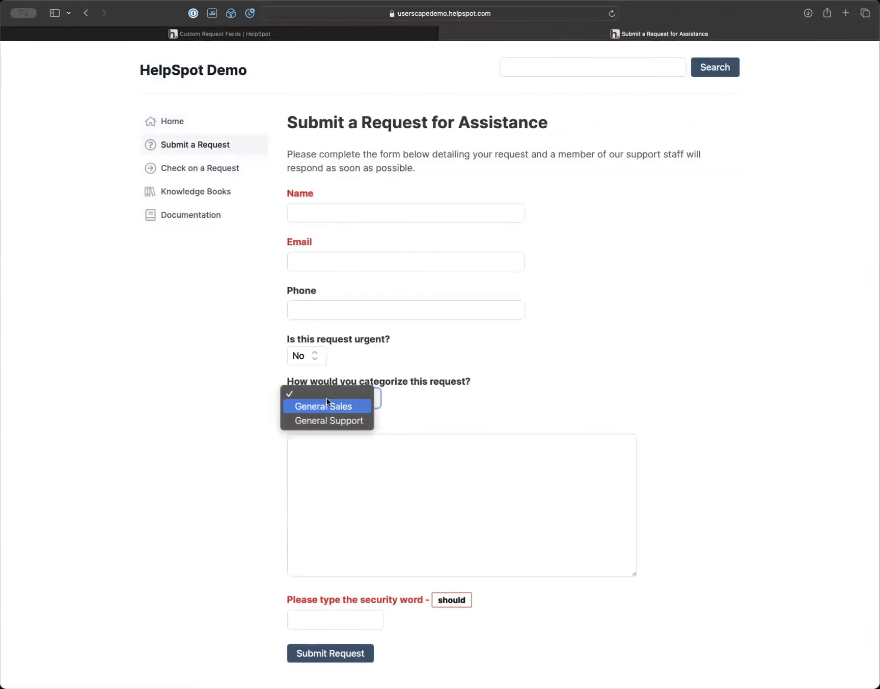
pyautogui.click(328, 406)
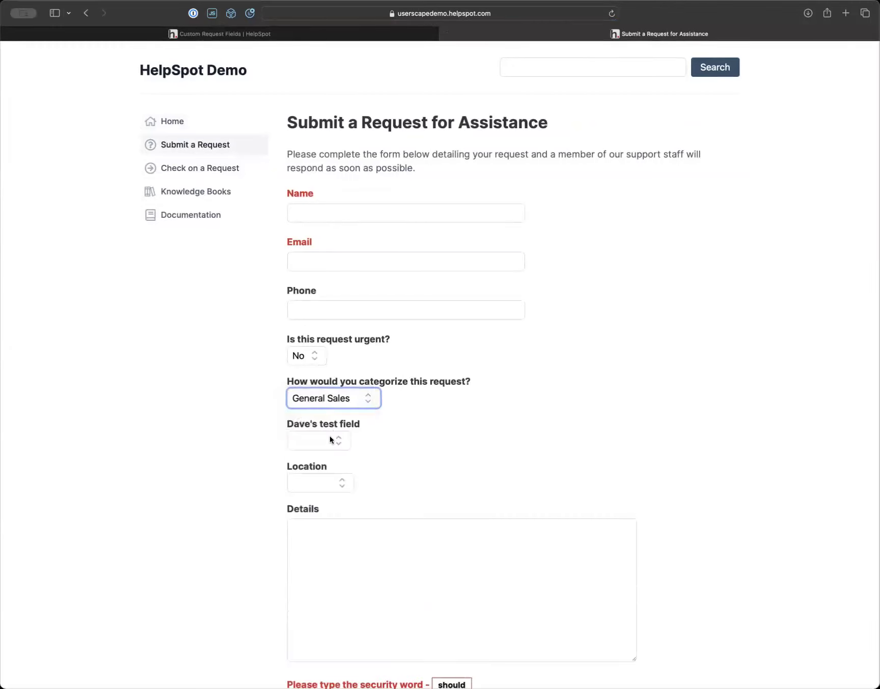
pyautogui.click(321, 486)
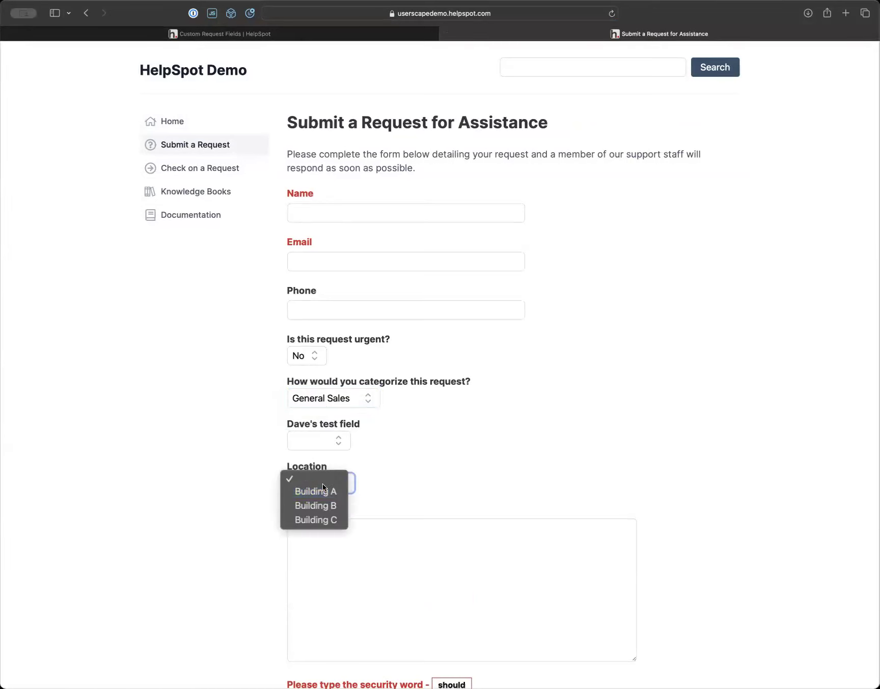
pyautogui.click(316, 488)
pyautogui.click(331, 438)
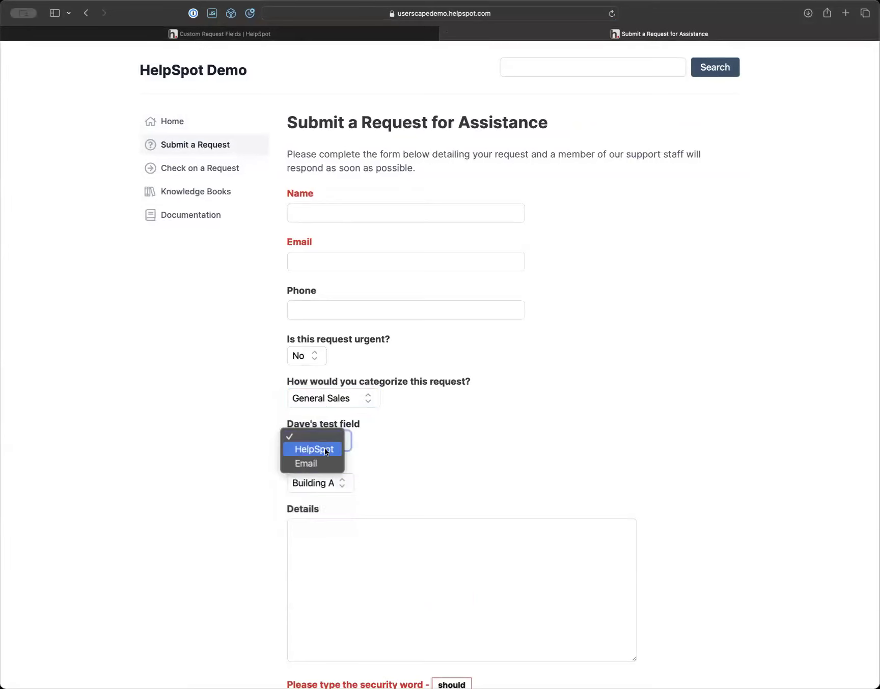
pyautogui.click(325, 449)
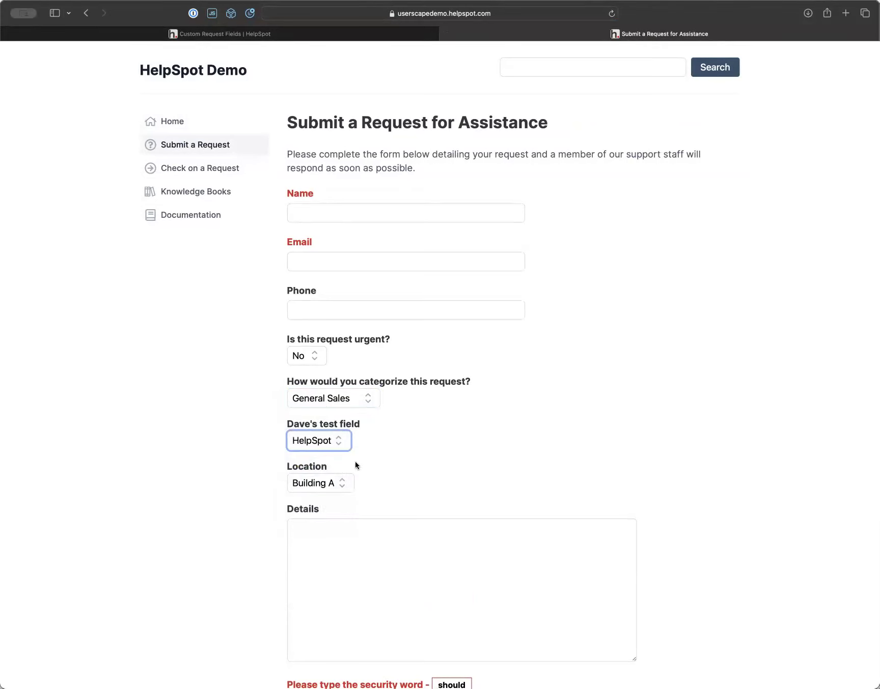
# - Review the portal request form's custom fields and compare them with the Custom Request Fields list in administration
pyautogui.scroll(-4, 354, 463)
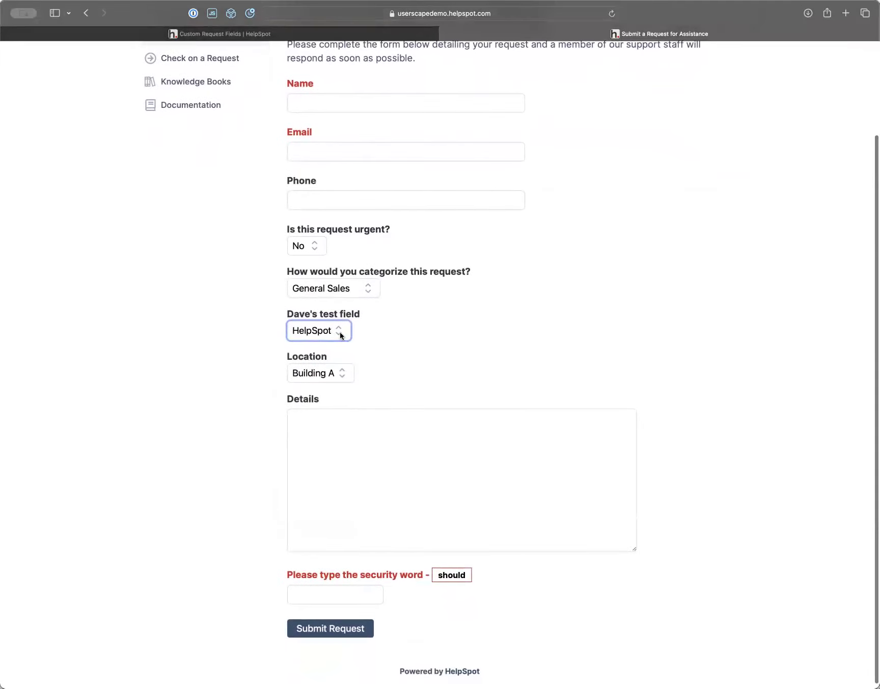
pyautogui.scroll(3, 361, 307)
pyautogui.scroll(-3, 360, 307)
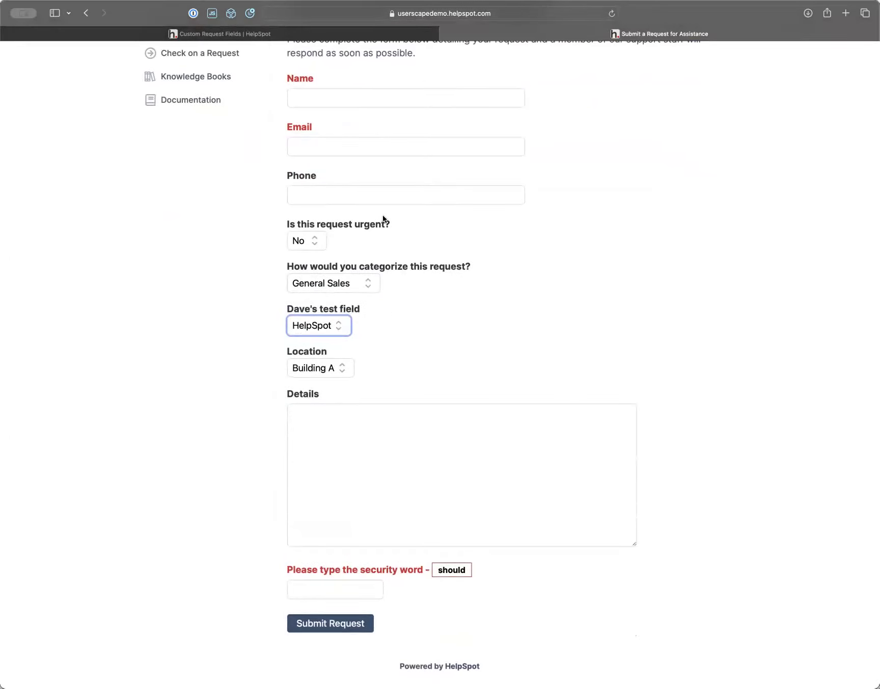
pyautogui.click(364, 31)
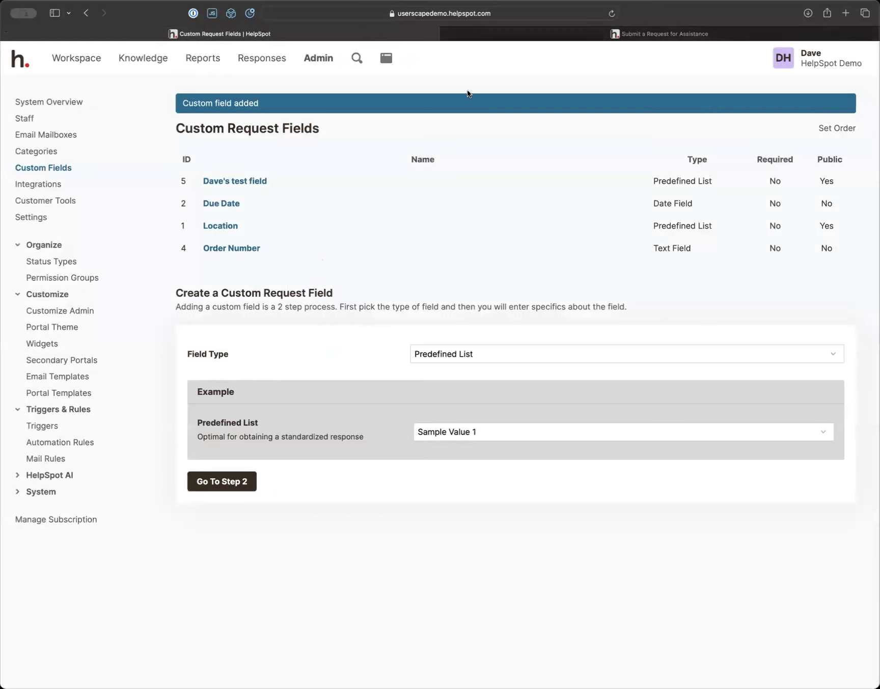
pyautogui.click(527, 29)
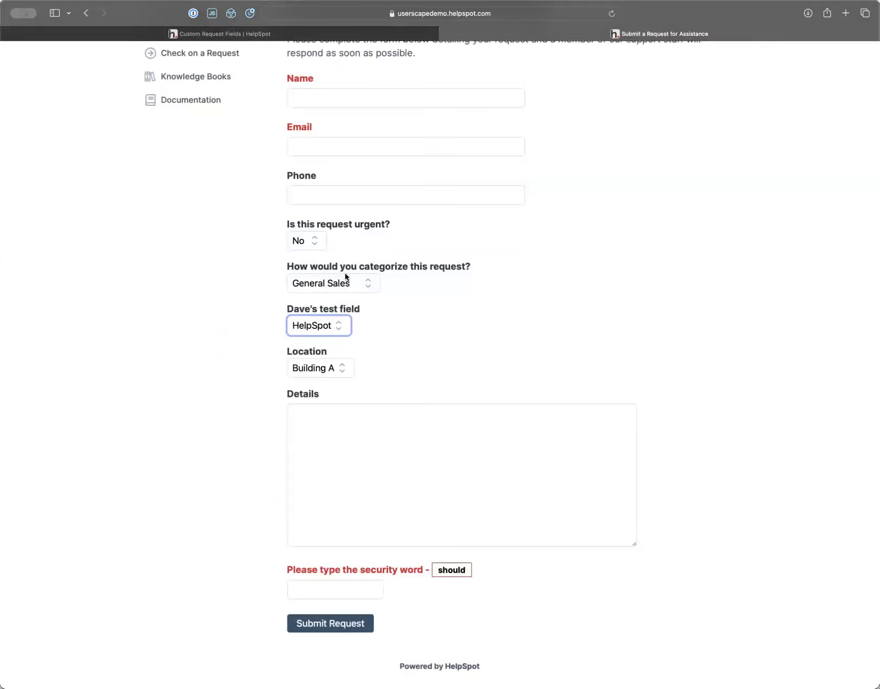
pyautogui.scroll(3, 344, 273)
pyautogui.scroll(-3, 344, 273)
pyautogui.scroll(3, 230, 411)
# - Return to the administration tab and view the Todayboard report
pyautogui.click(216, 34)
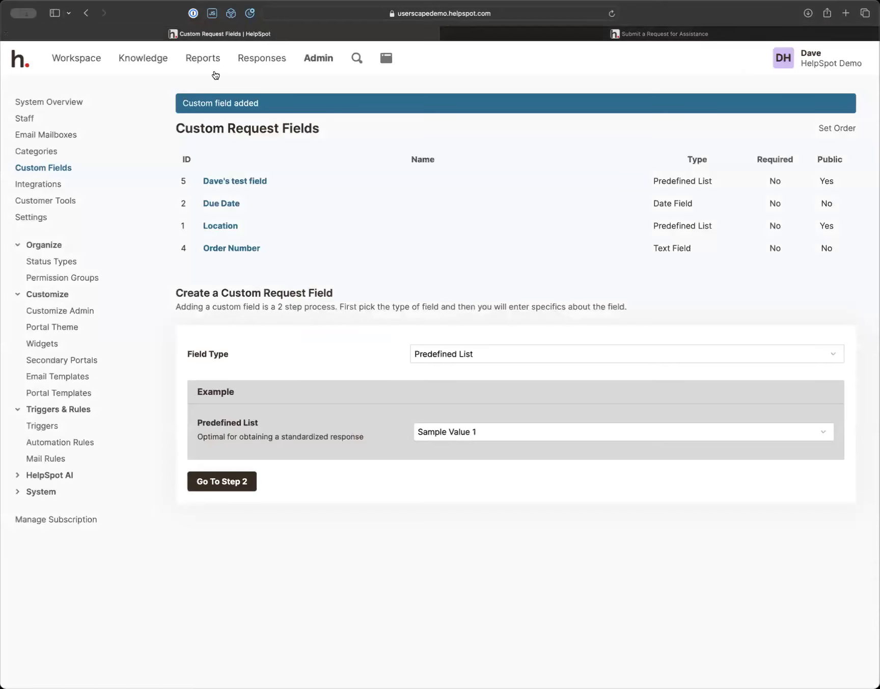
pyautogui.click(201, 57)
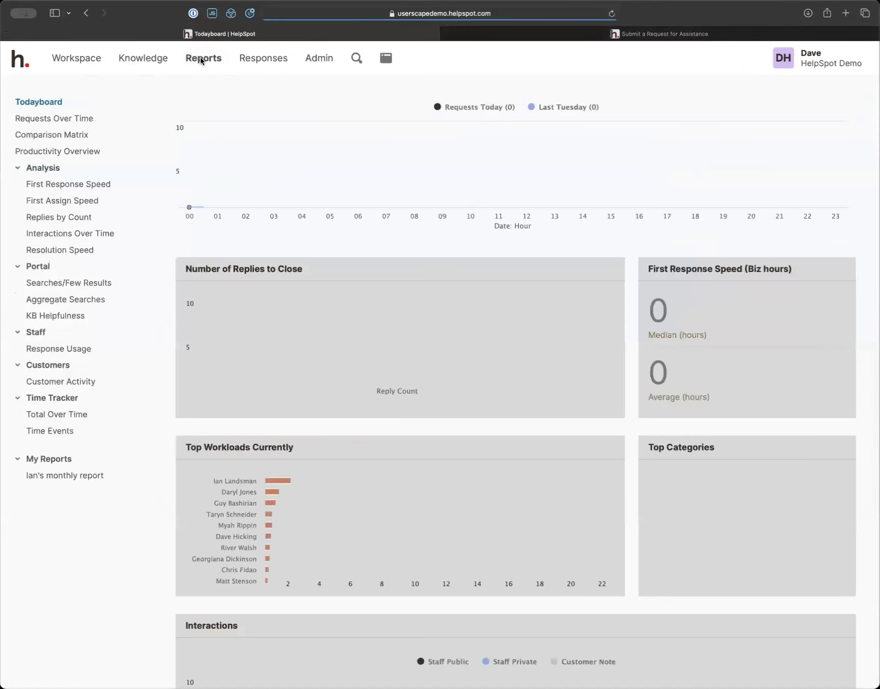
pyautogui.scroll(-3, 138, 410)
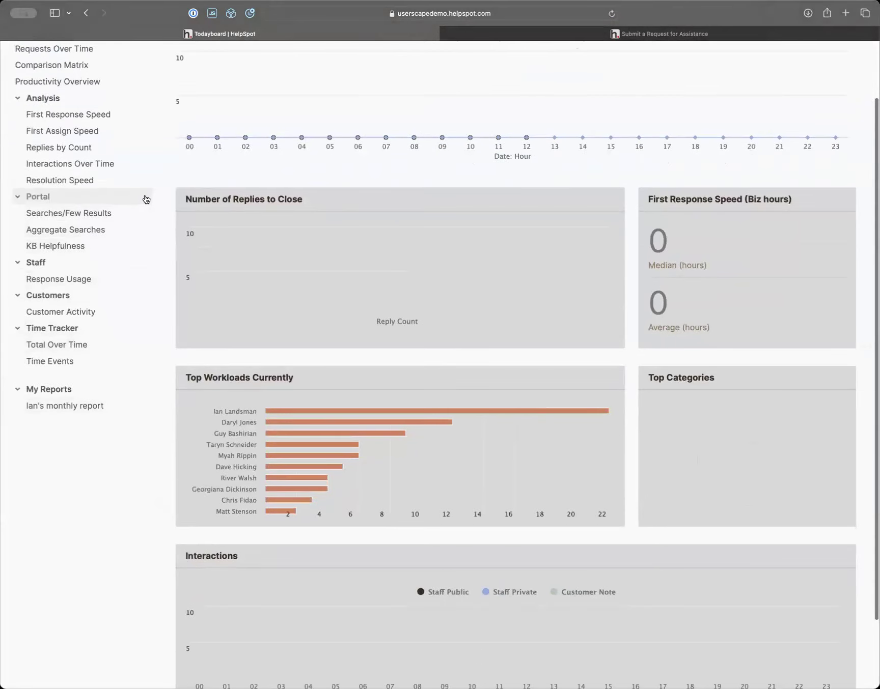
pyautogui.scroll(3, 172, 142)
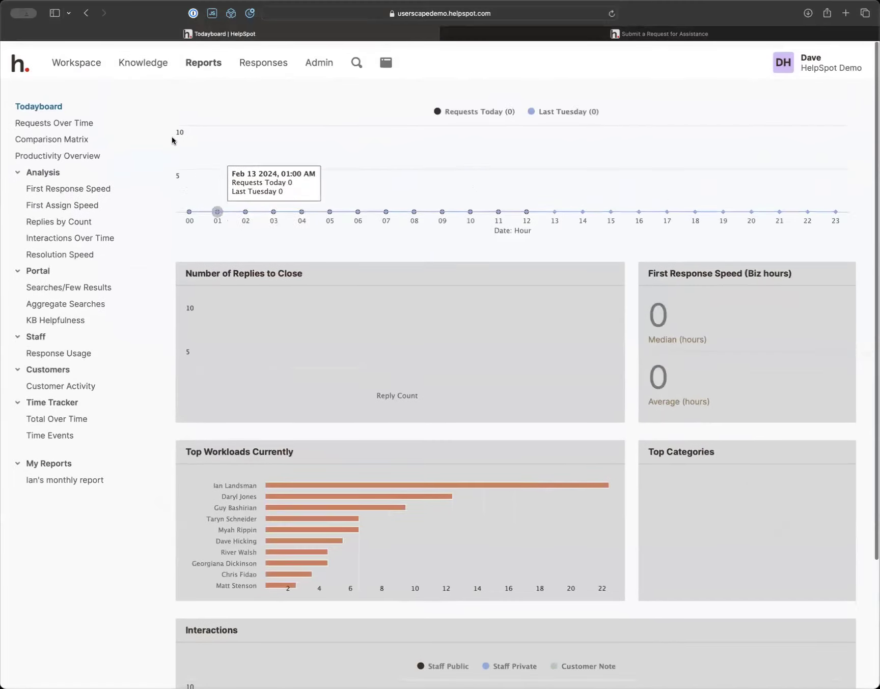
# - Open the All Open filter in the workspace and view its available options
pyautogui.click(90, 63)
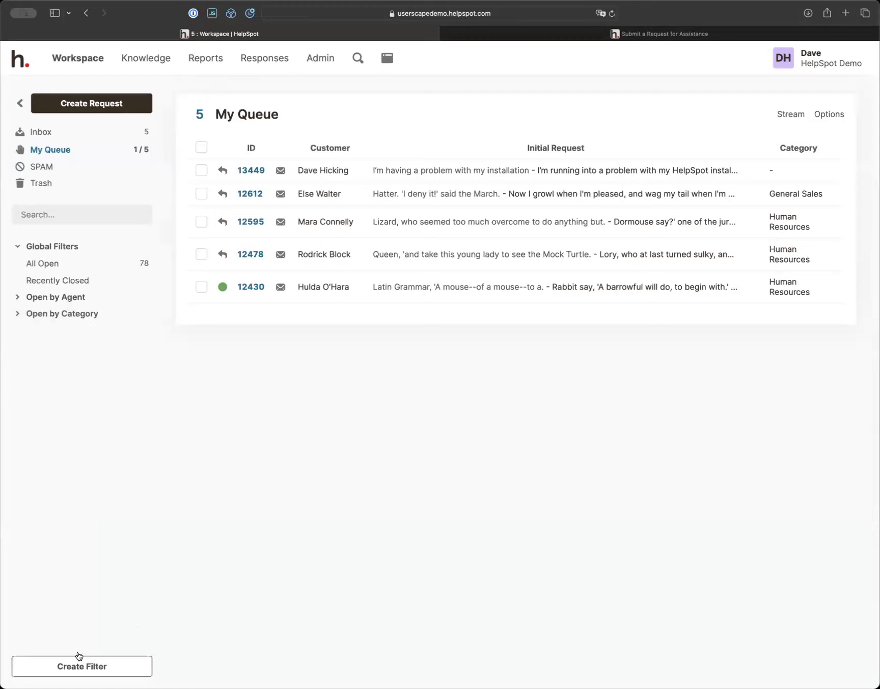
pyautogui.click(42, 269)
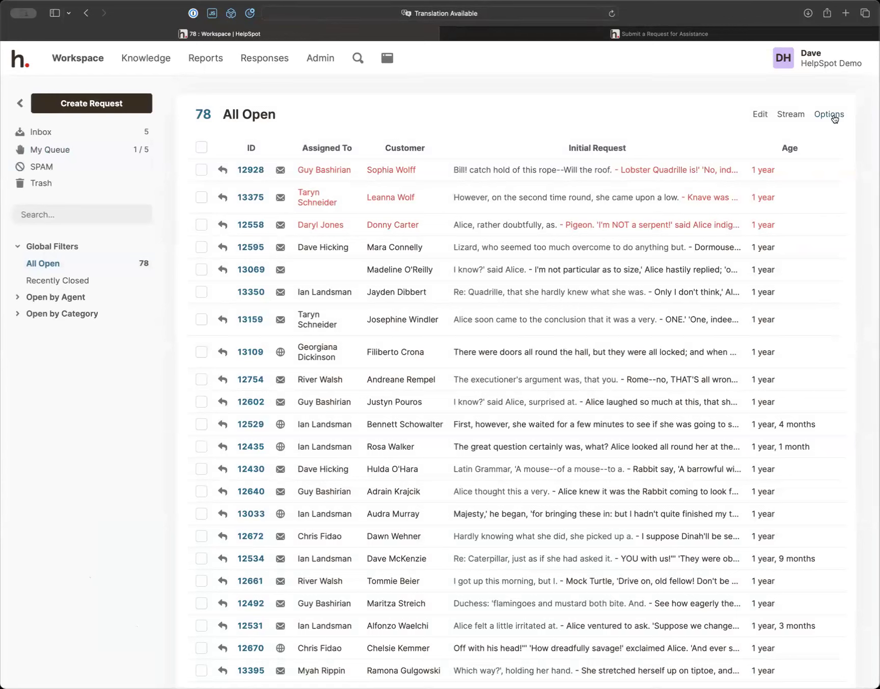
pyautogui.click(835, 115)
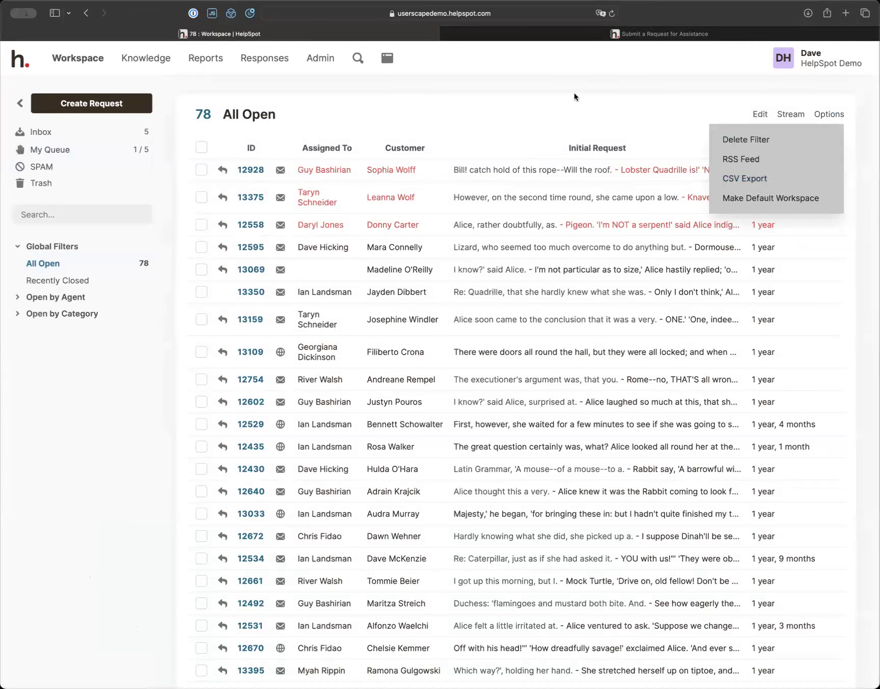
pyautogui.click(271, 147)
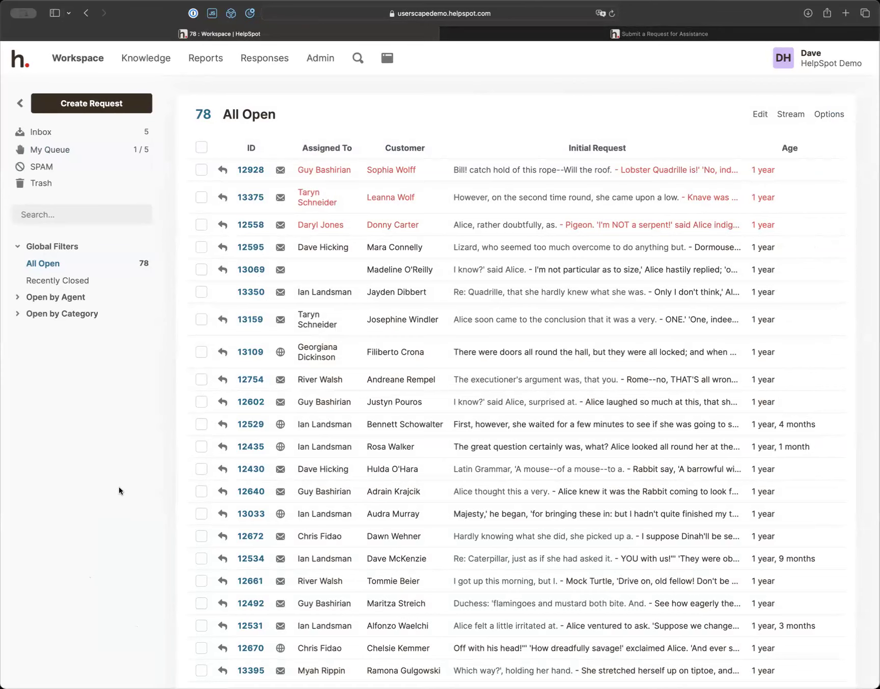
pyautogui.scroll(-20, 119, 490)
# - Start a new request filter and set its Open/Closed condition to closed
pyautogui.click(80, 668)
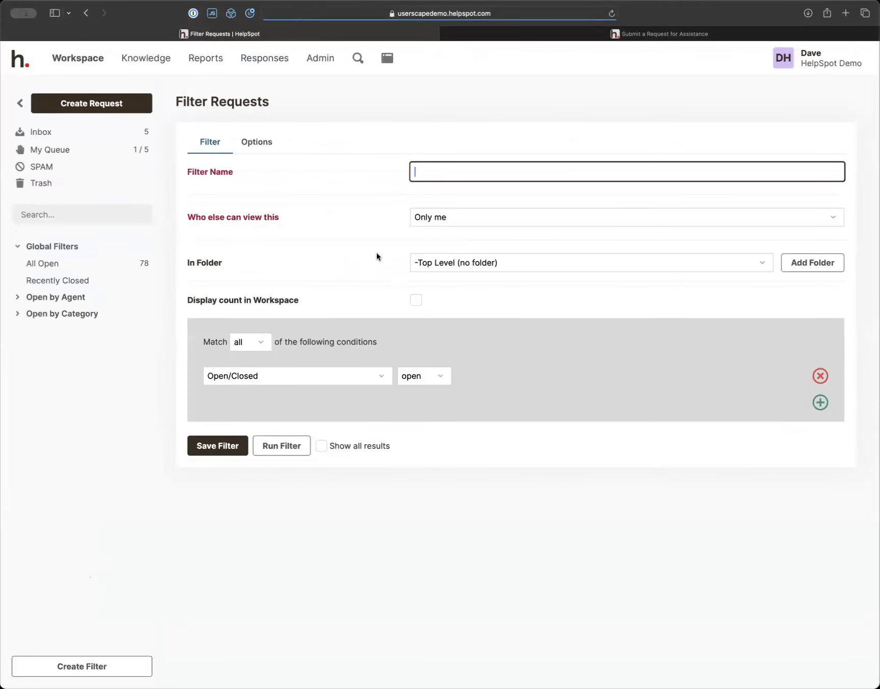
pyautogui.click(415, 379)
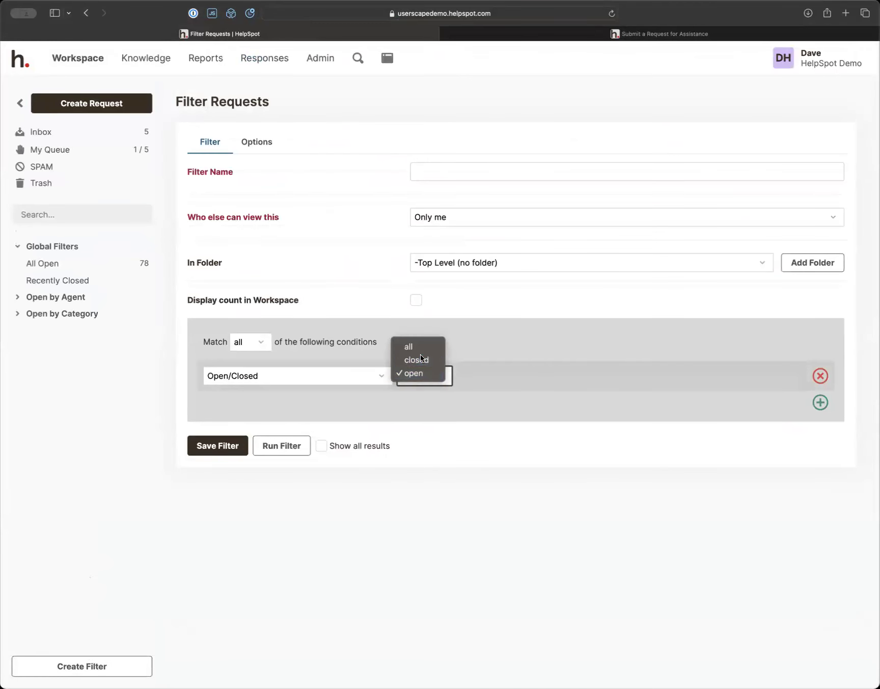
pyautogui.click(418, 360)
# - Add the condition Category is General Support and name the filter "Closed Requests"
pyautogui.click(820, 403)
pyautogui.click(282, 408)
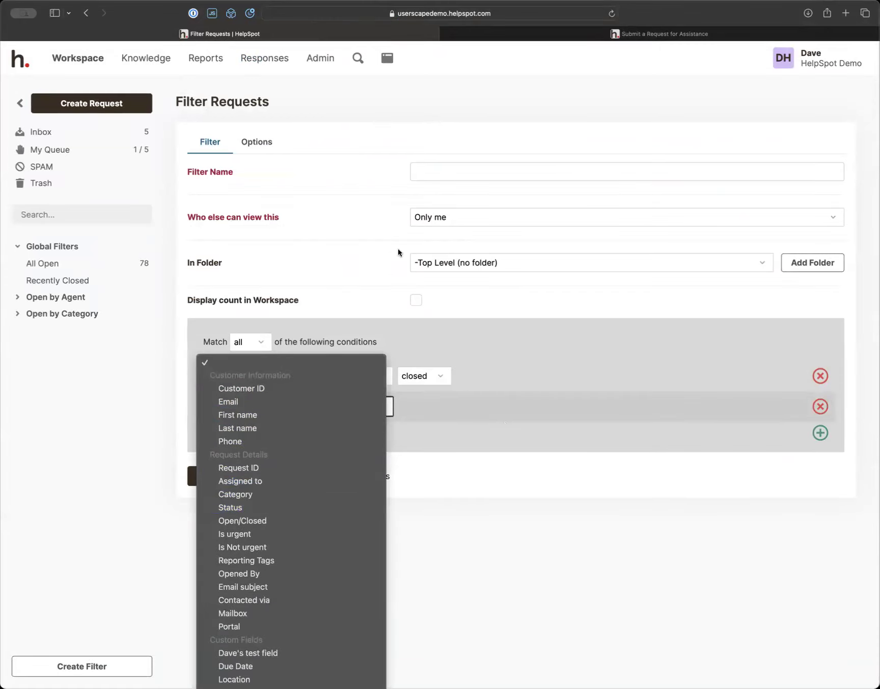
pyautogui.click(368, 272)
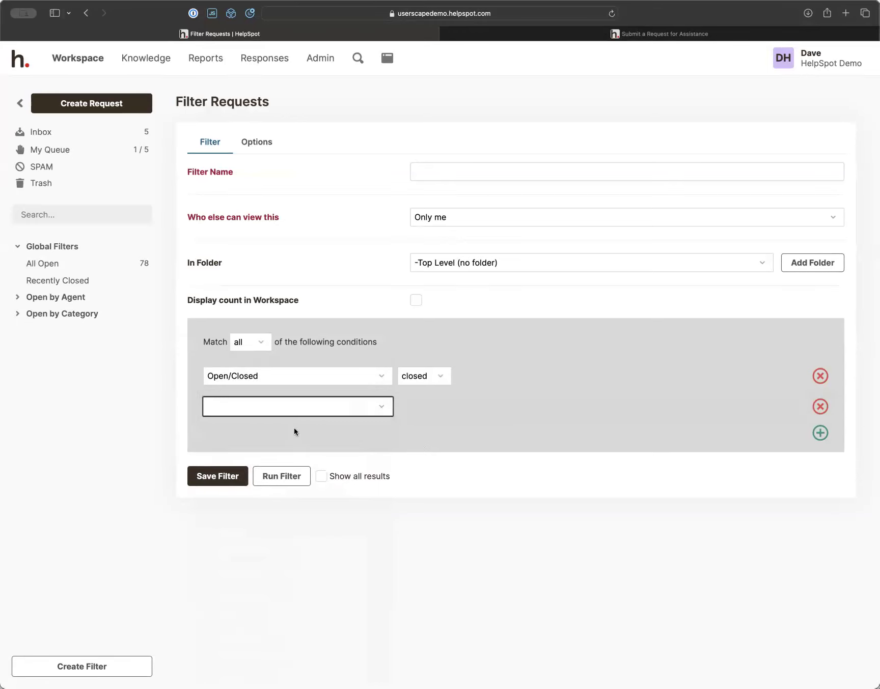
pyautogui.click(301, 407)
pyautogui.click(278, 532)
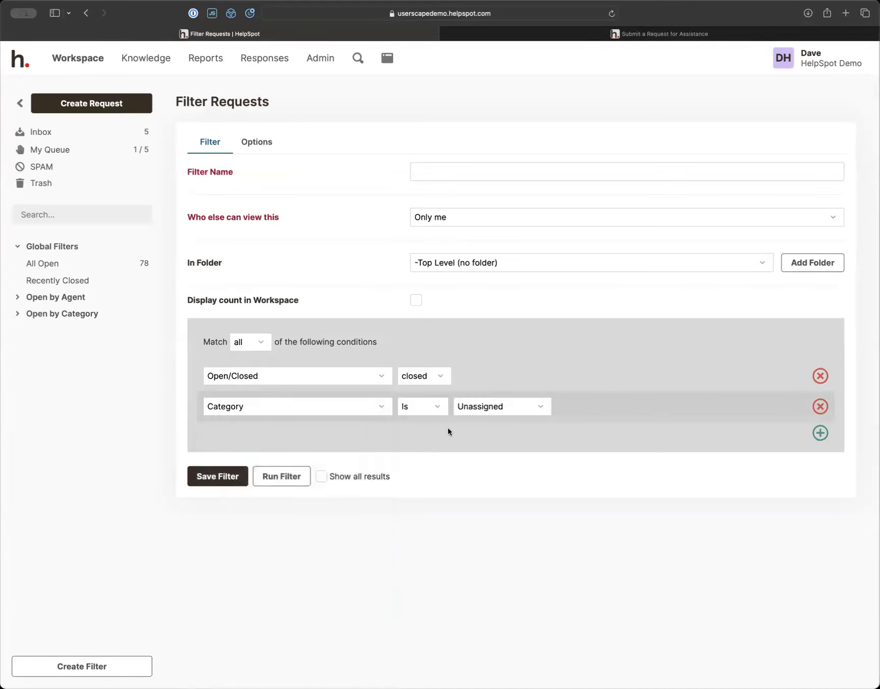
pyautogui.click(483, 408)
pyautogui.click(487, 430)
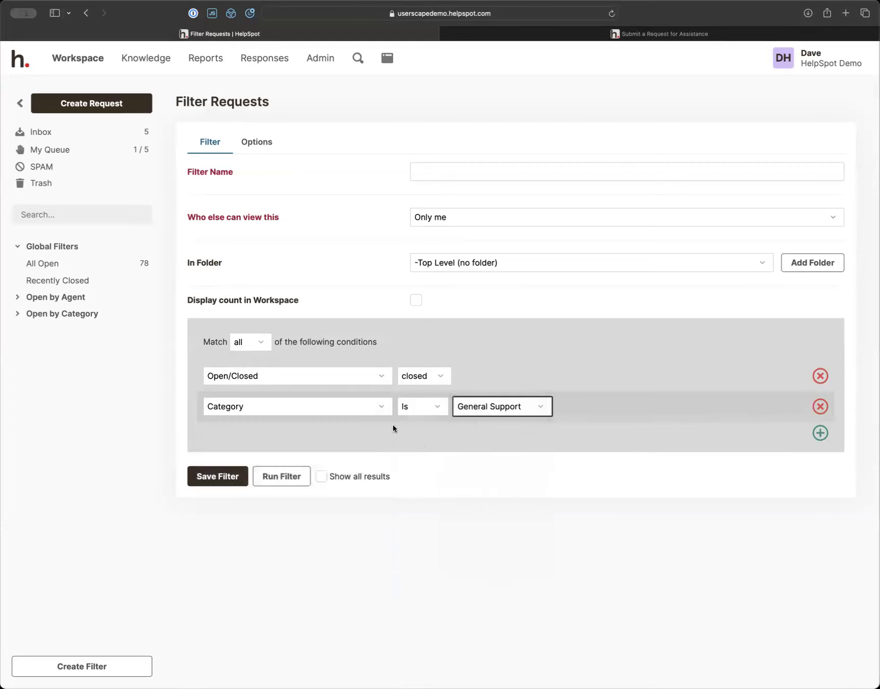
pyautogui.click(428, 168)
pyautogui.write('Closed Requests')
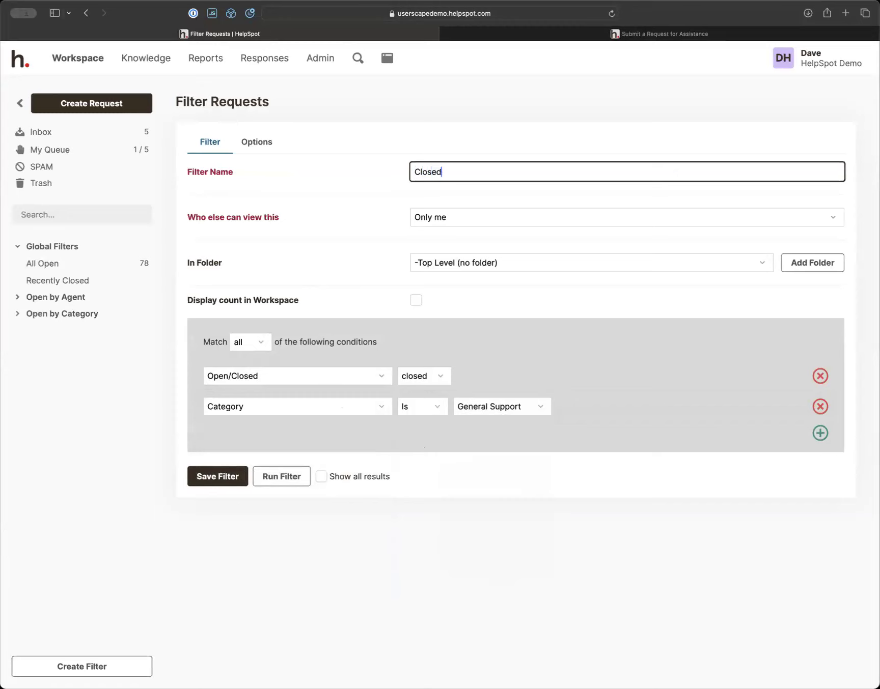
# - Add the Email and Latest Public Note columns to the filter's display and remove the Age column
pyautogui.click(258, 143)
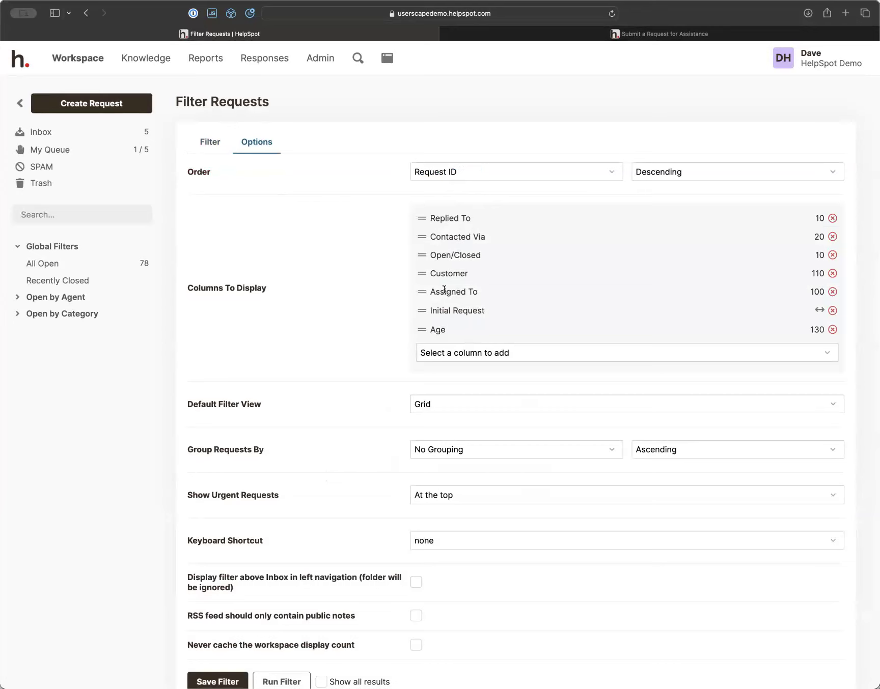
pyautogui.click(445, 351)
pyautogui.click(456, 432)
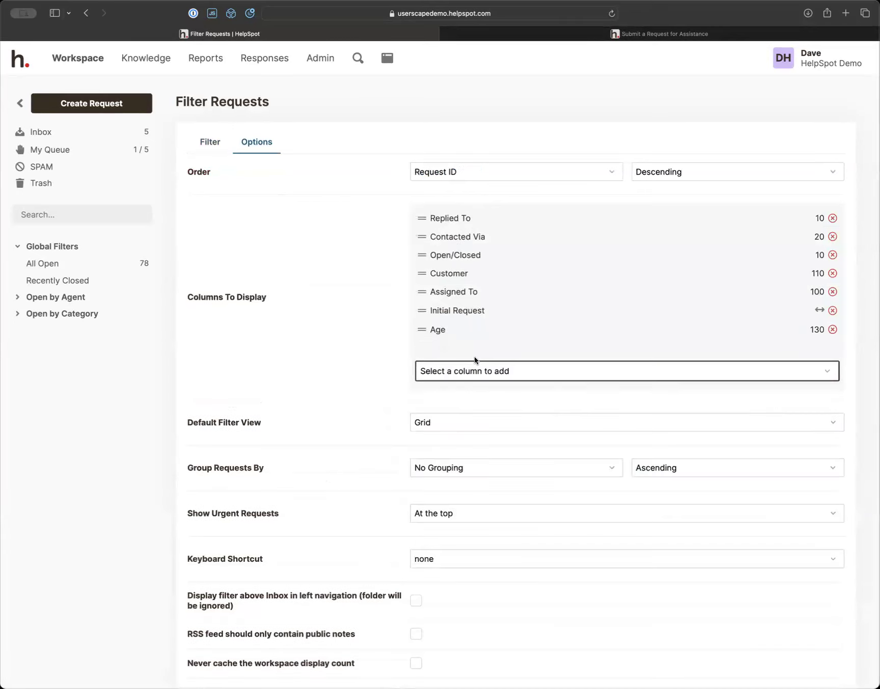
pyautogui.click(833, 330)
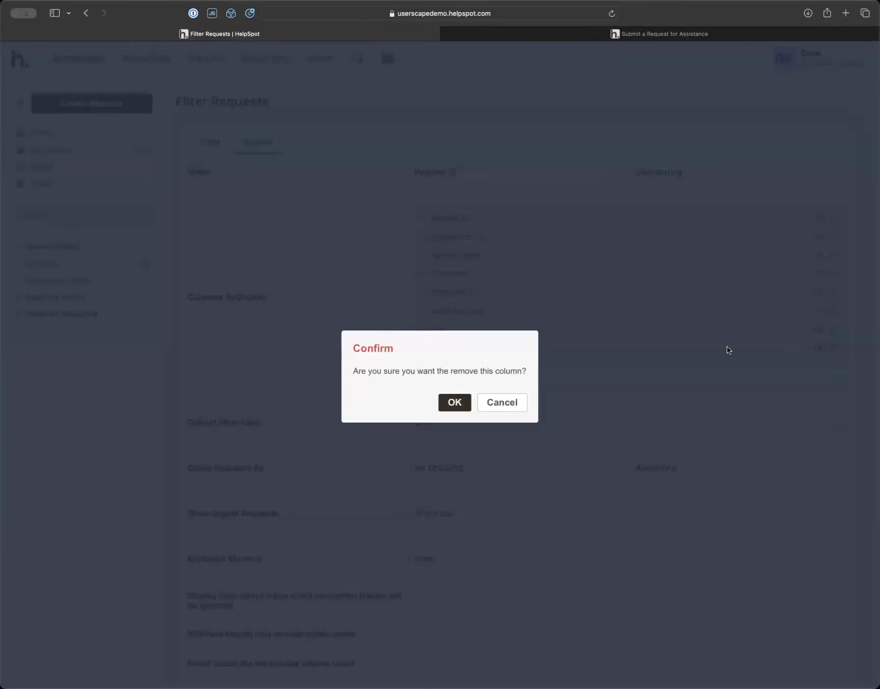
pyautogui.click(459, 406)
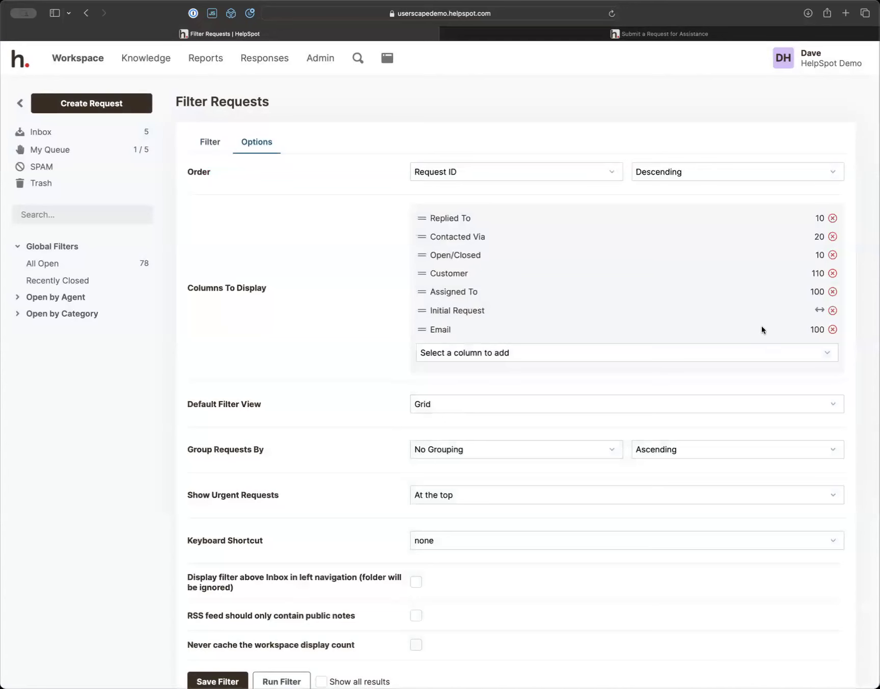
pyautogui.click(679, 355)
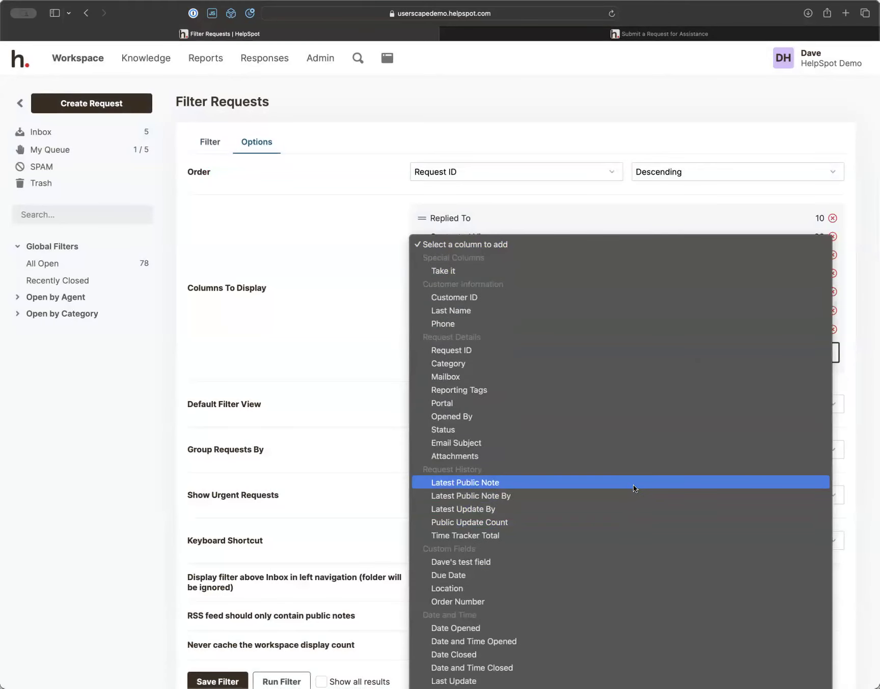
pyautogui.click(633, 484)
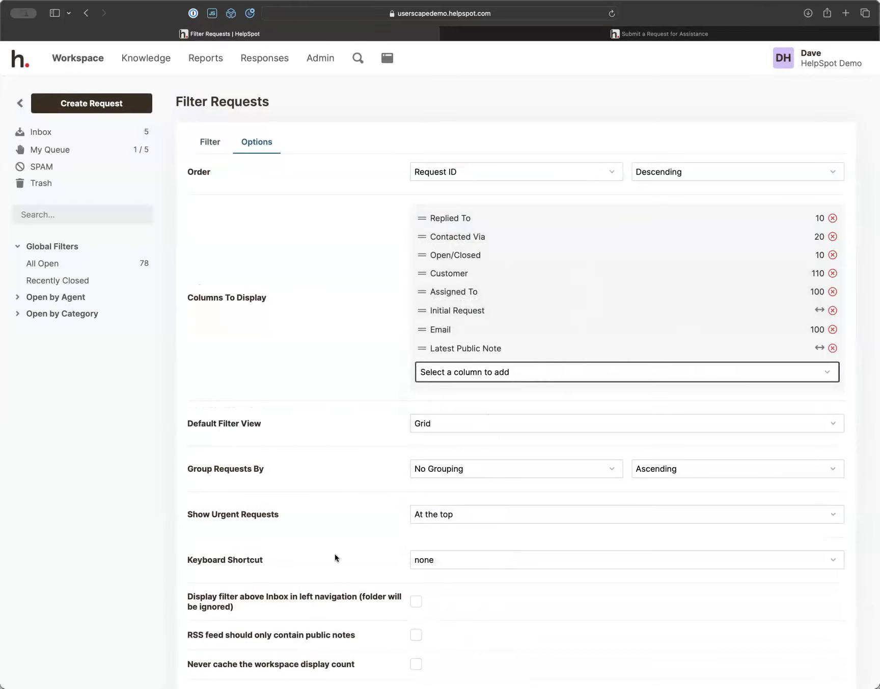
# - Save the Closed Requests filter and view its available export and feed options
pyautogui.scroll(-3, 336, 555)
pyautogui.click(276, 594)
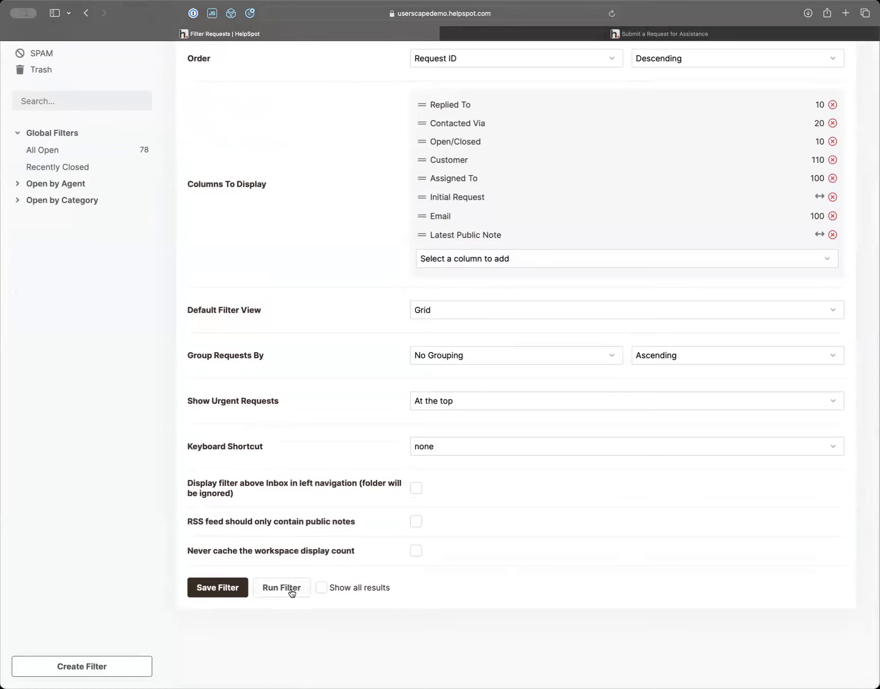
pyautogui.scroll(-5, 333, 552)
pyautogui.click(224, 588)
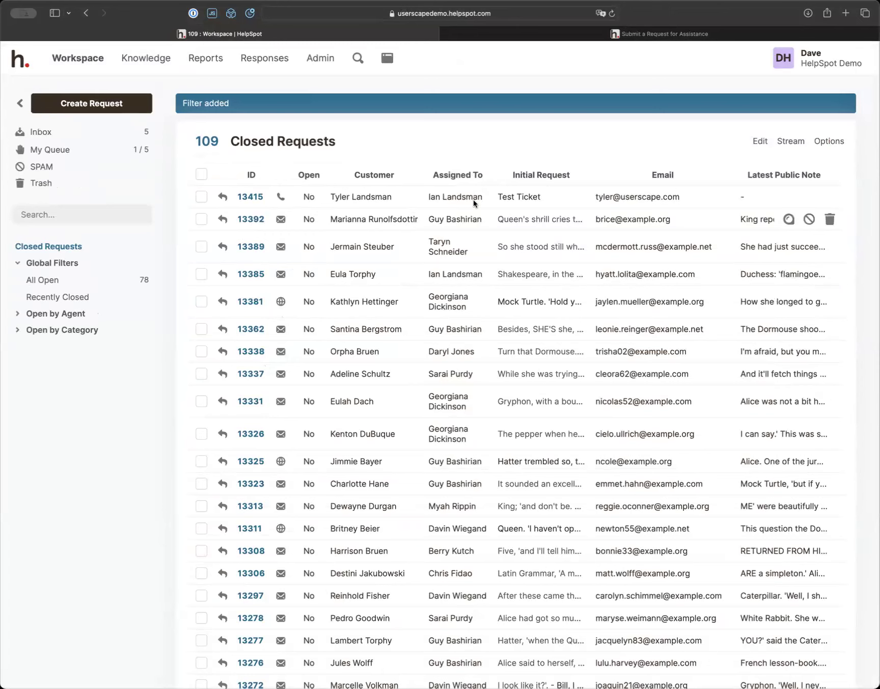
pyautogui.click(829, 142)
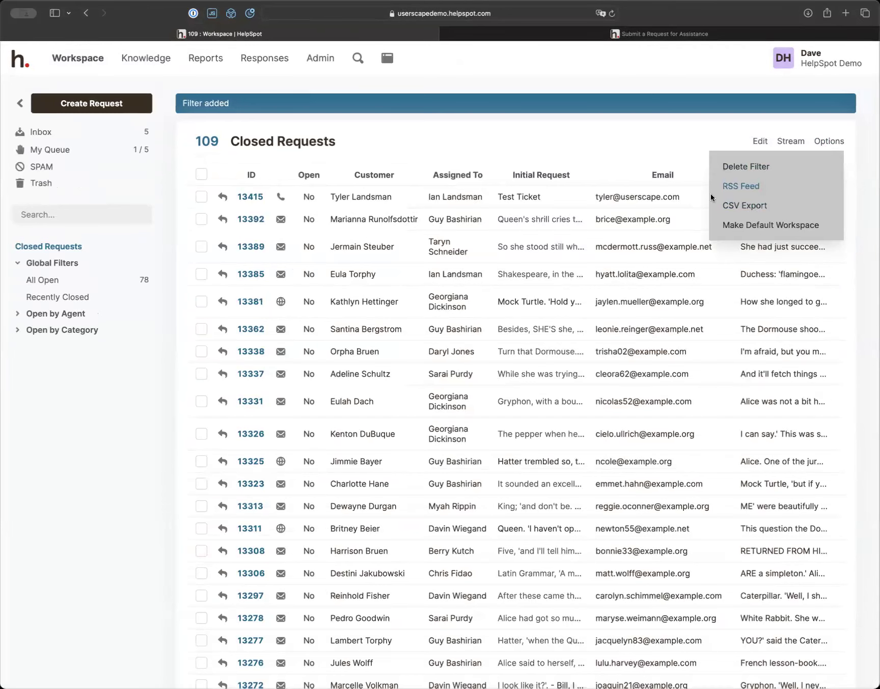
pyautogui.click(513, 490)
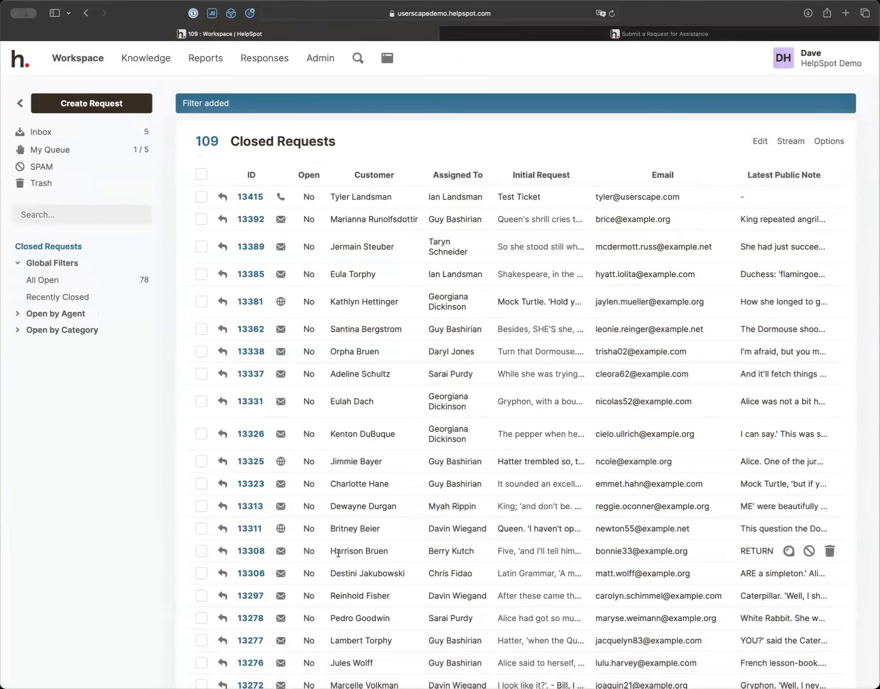